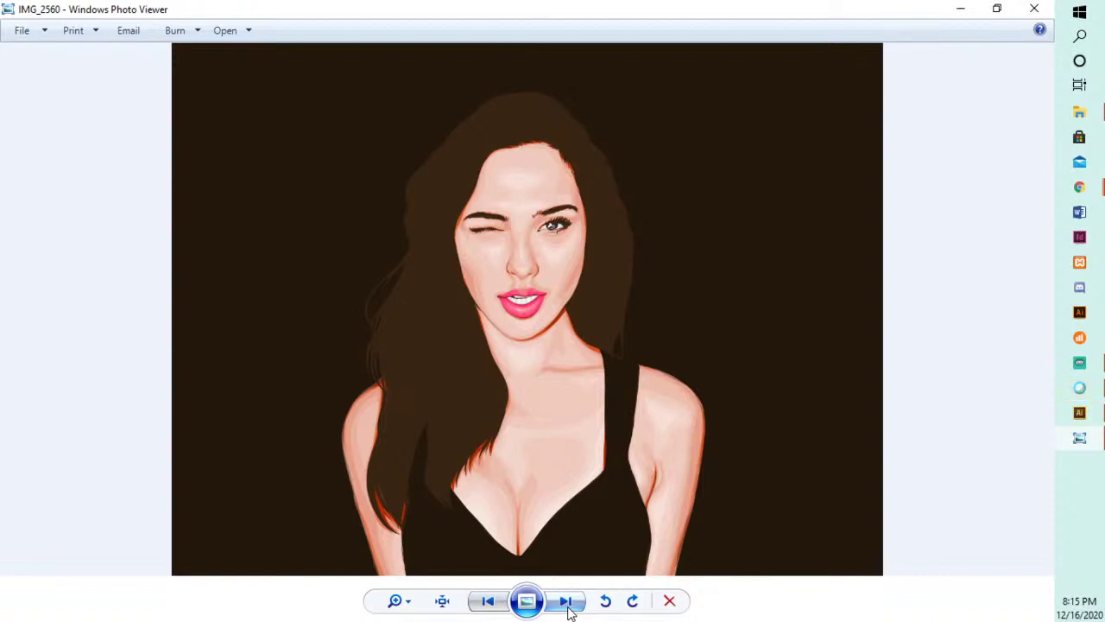
- Page through the portrait illustrations and examine the face in IMG_4266 up close
click(566, 603)
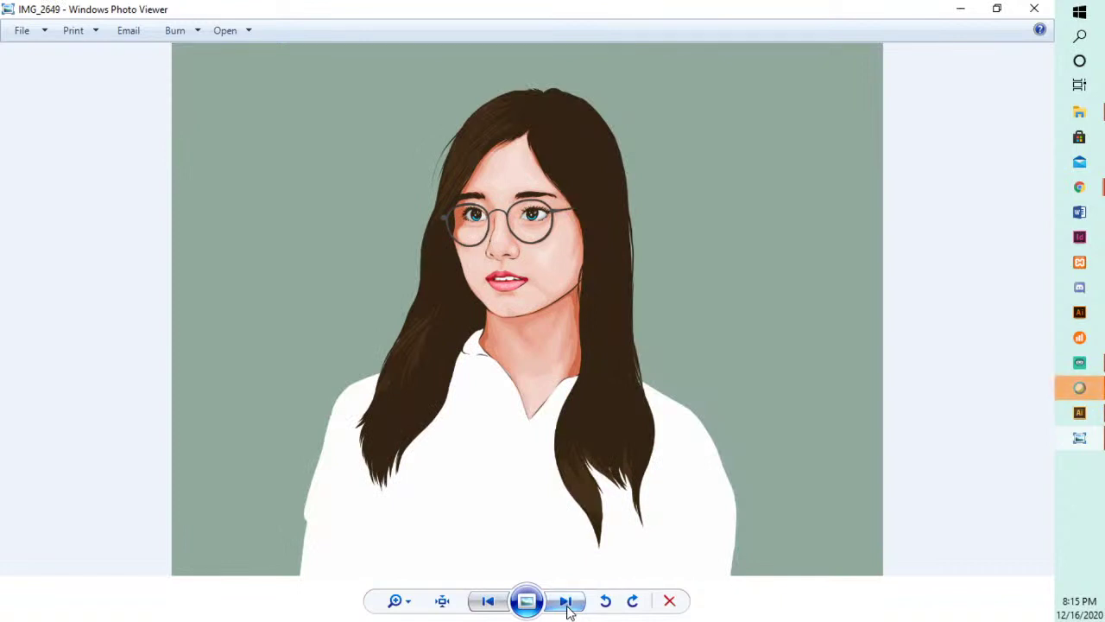
click(567, 602)
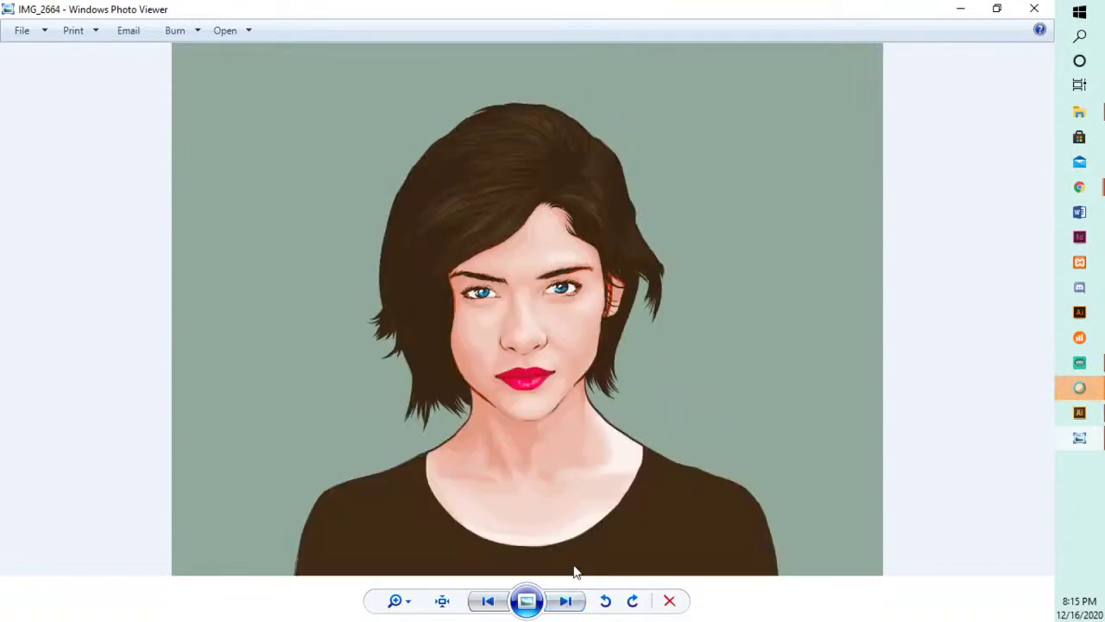
click(568, 602)
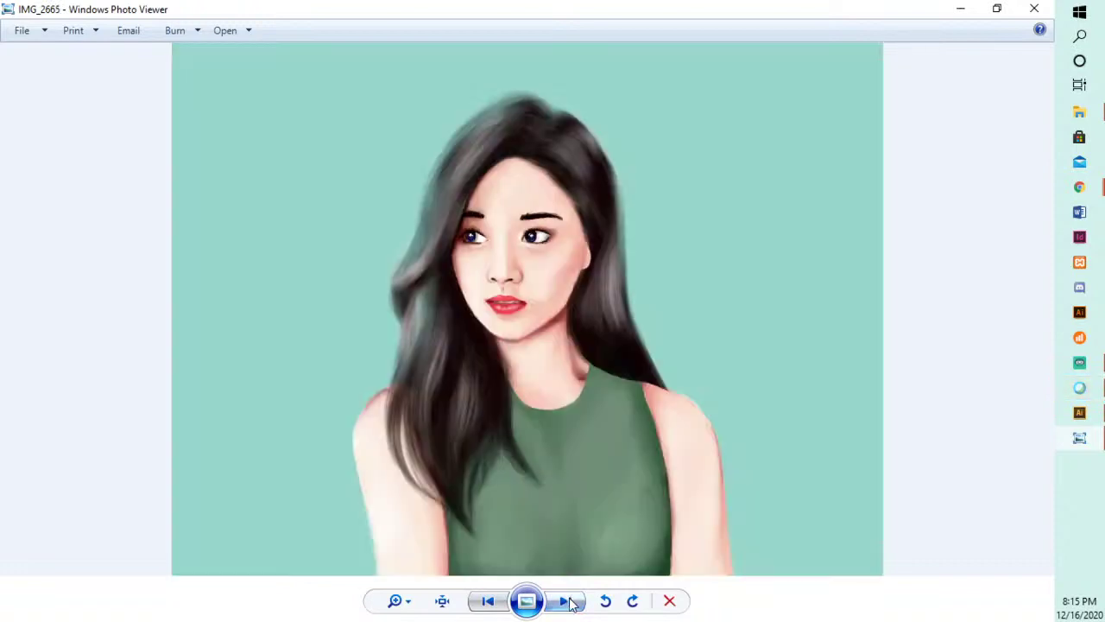
click(568, 603)
click(569, 603)
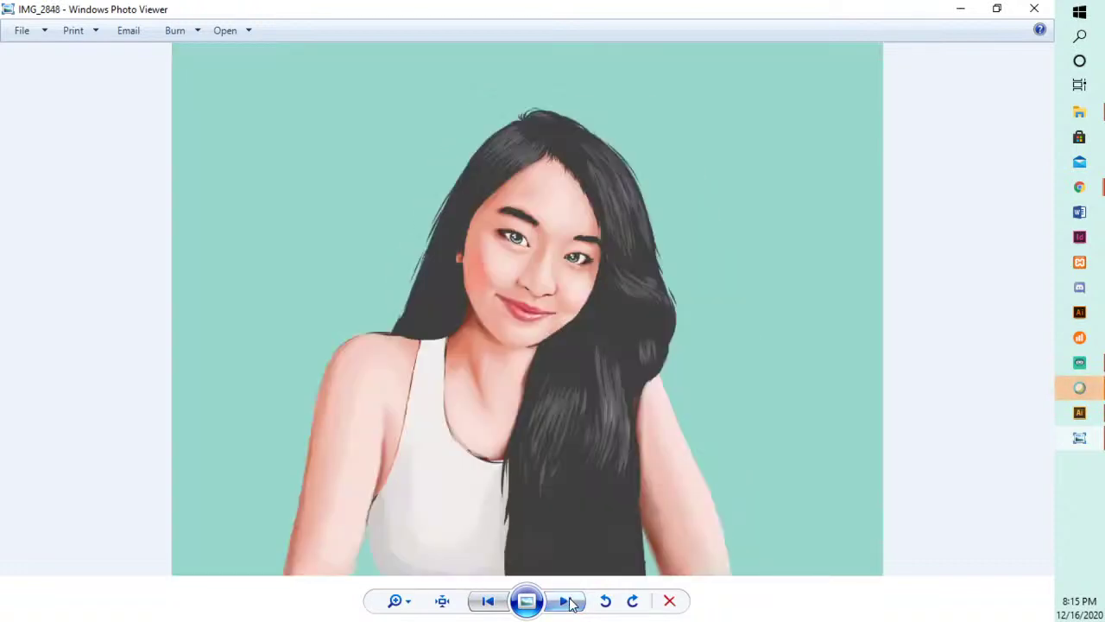
click(569, 603)
click(569, 603)
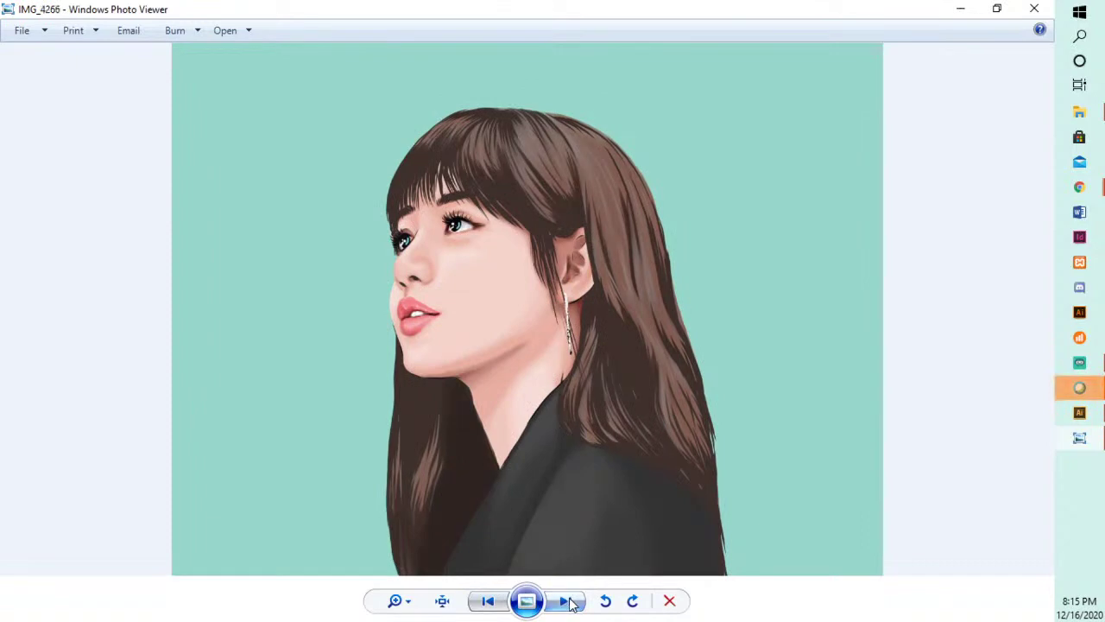
scroll(499, 250, up, 5)
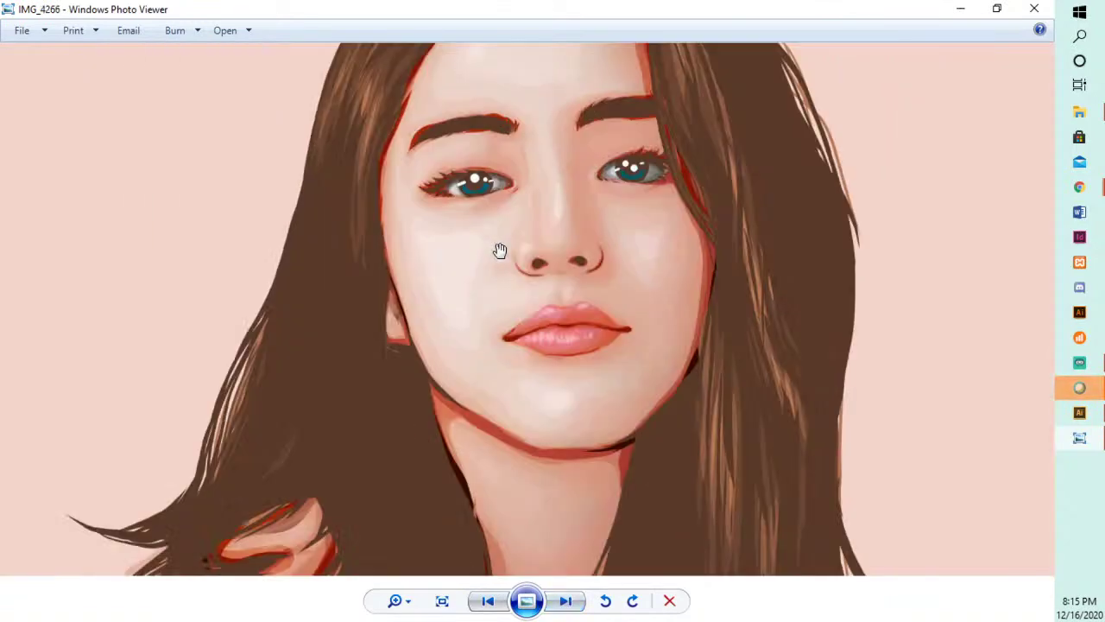
scroll(508, 365, down, 5)
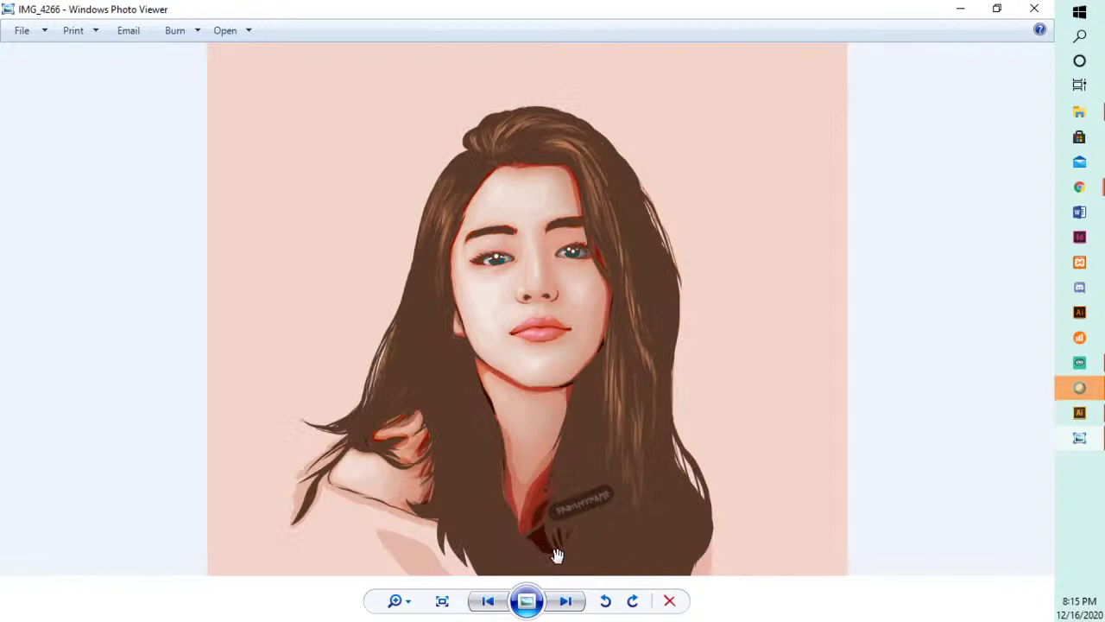
- Page through the remaining illustrations after IMG_4266 until reaching IMG_2162
click(566, 603)
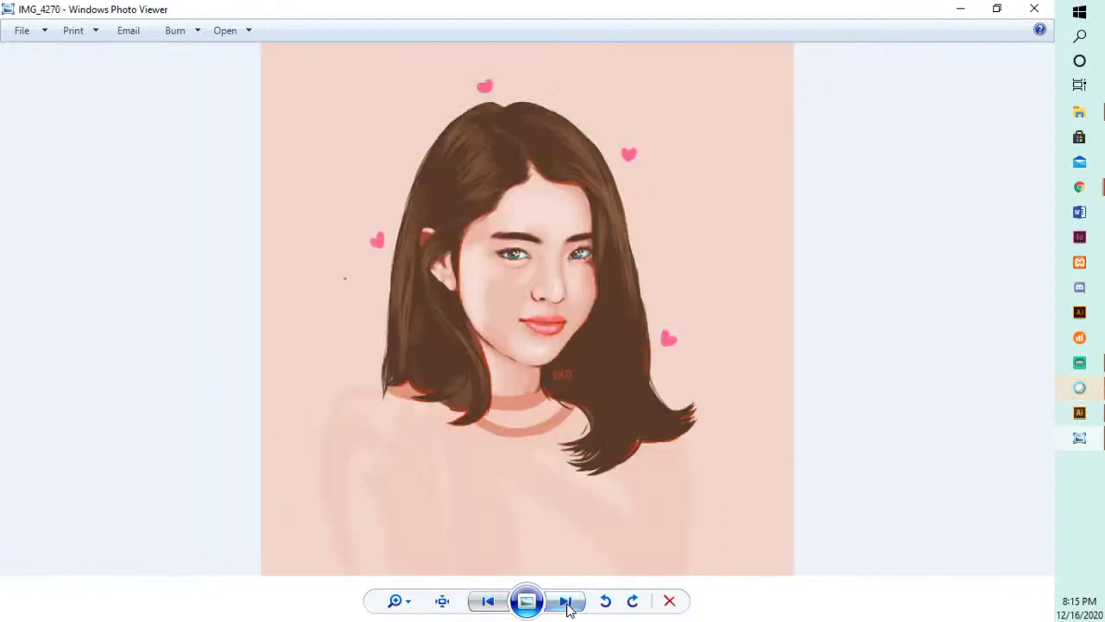
click(567, 603)
click(566, 602)
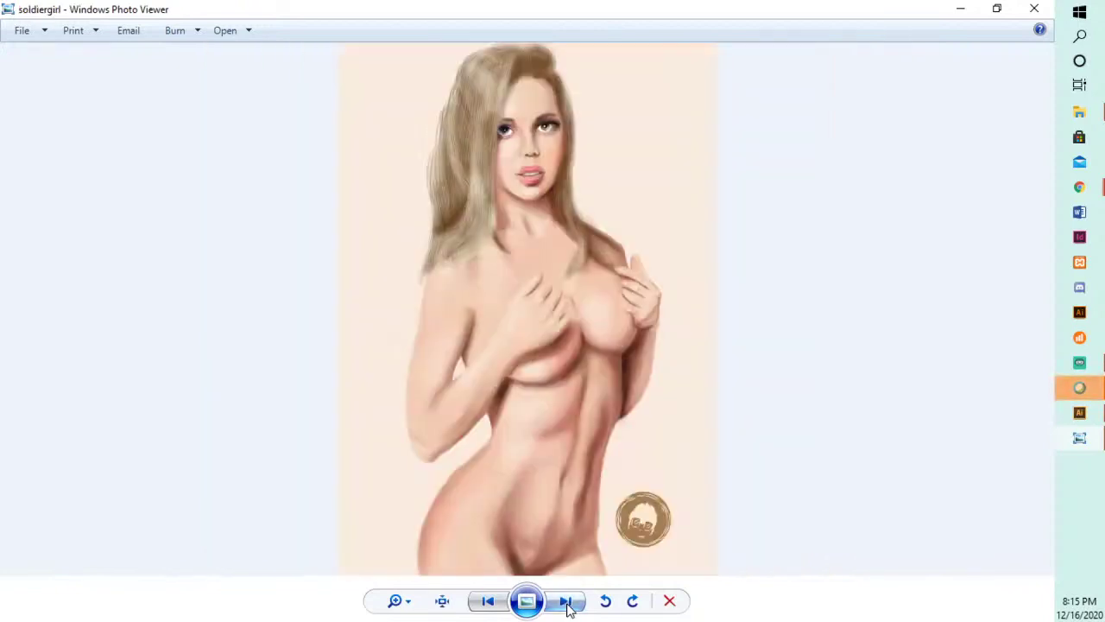
click(566, 603)
click(566, 602)
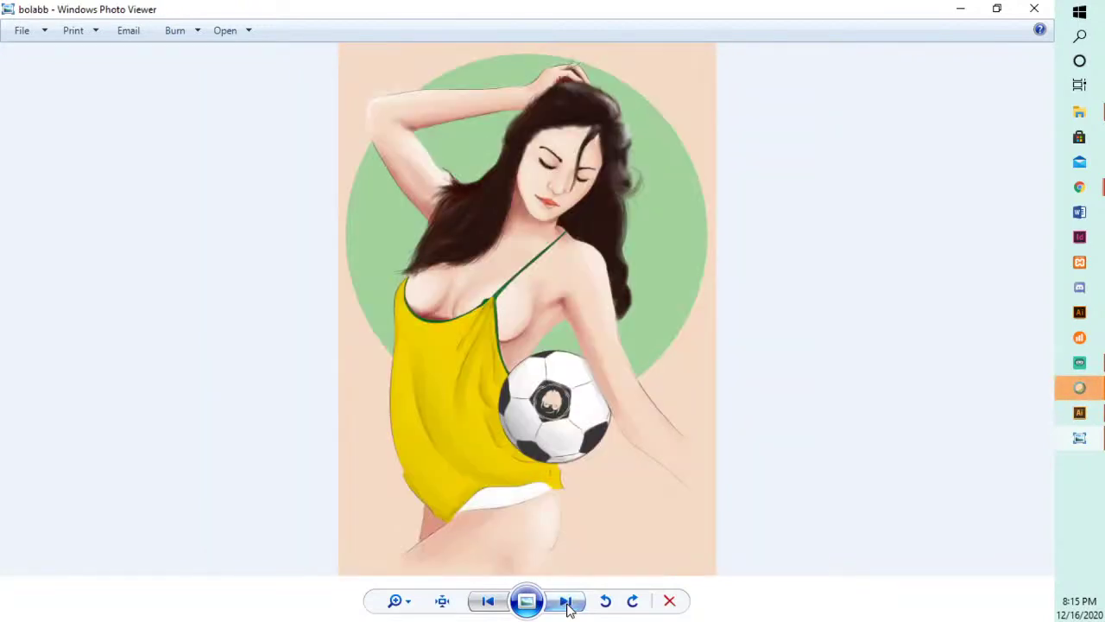
click(566, 603)
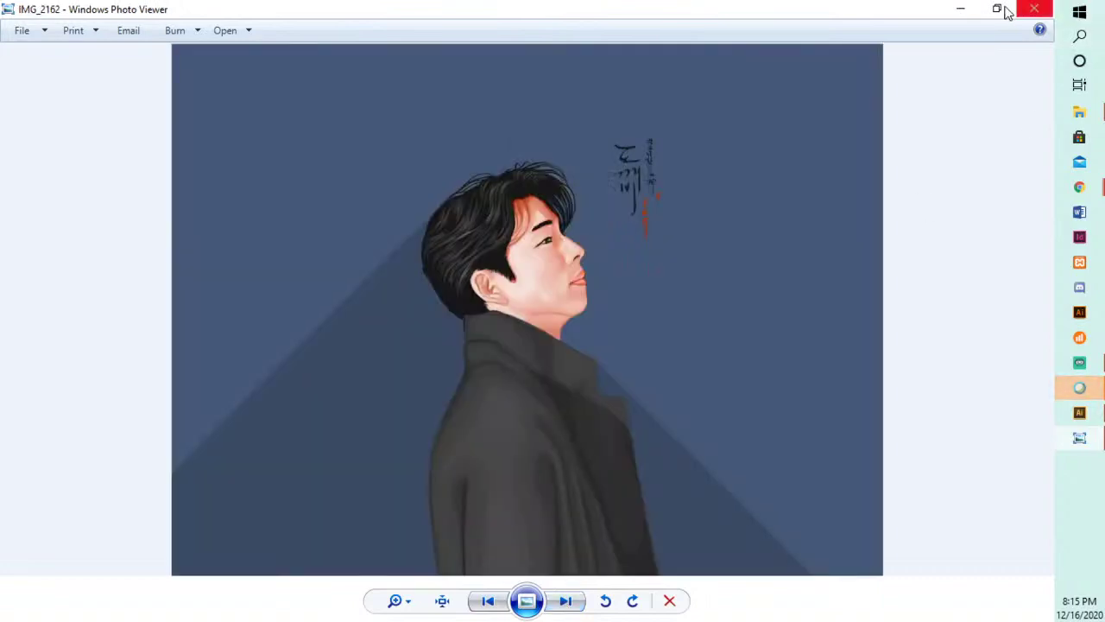
- Minimise the image viewer and the wallpaper folder, and switch to the Untitled-1.ai document in Adobe Illustrator
click(961, 10)
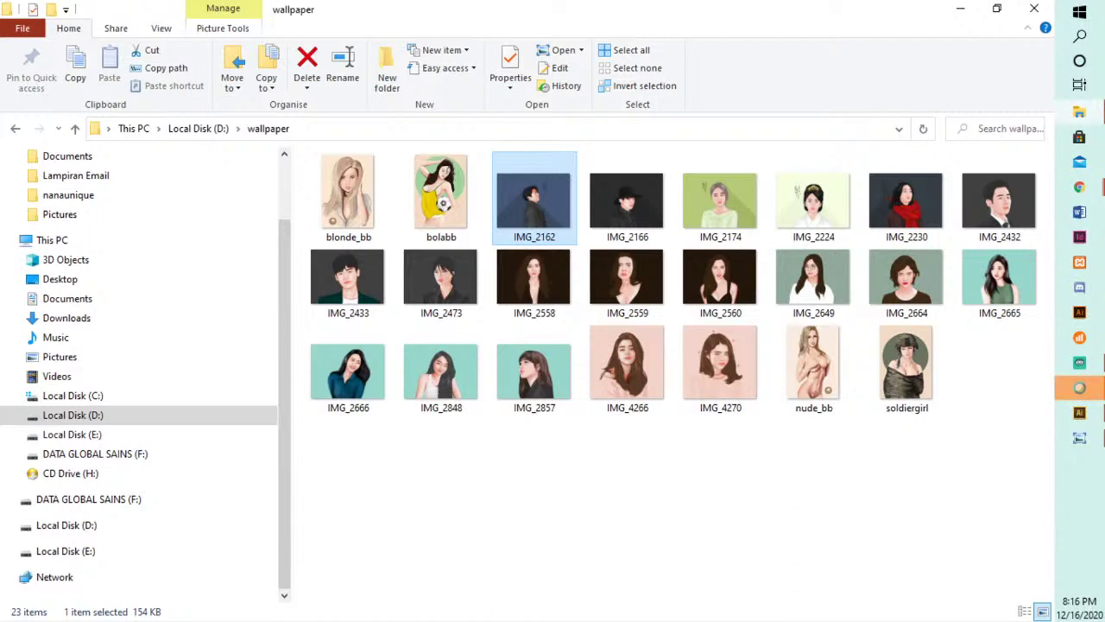
key(alt+Tab)
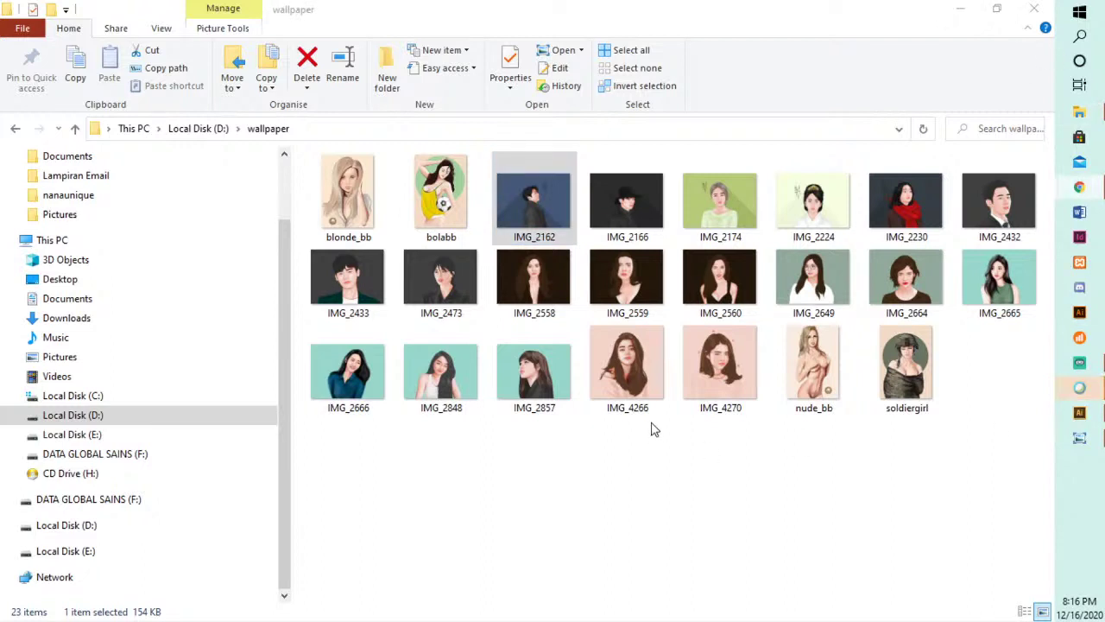
click(967, 9)
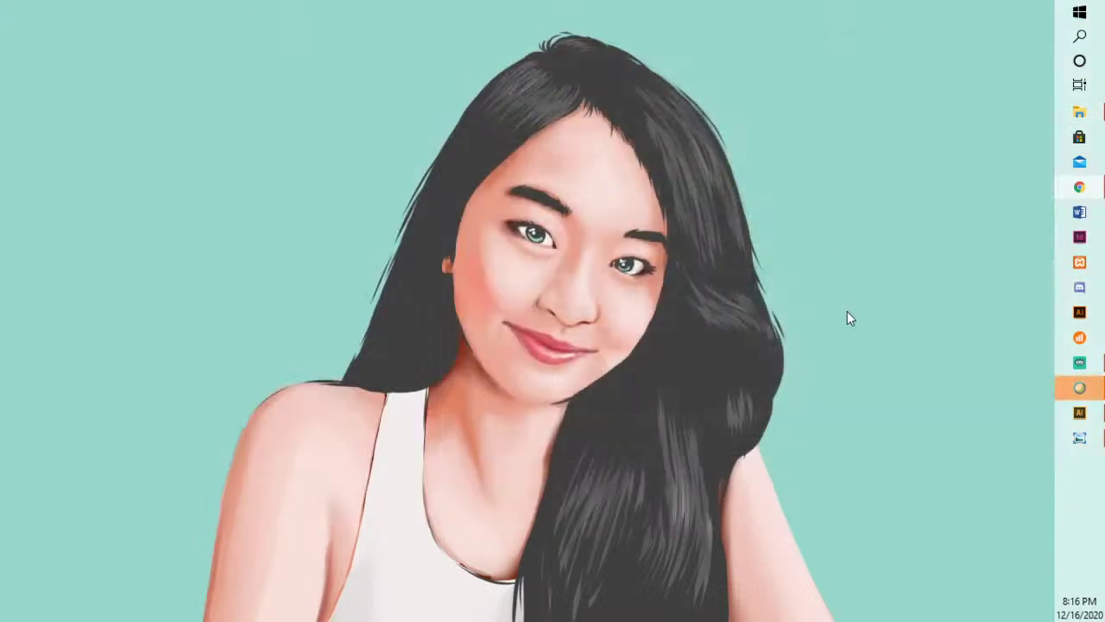
mouse_move(1081, 415)
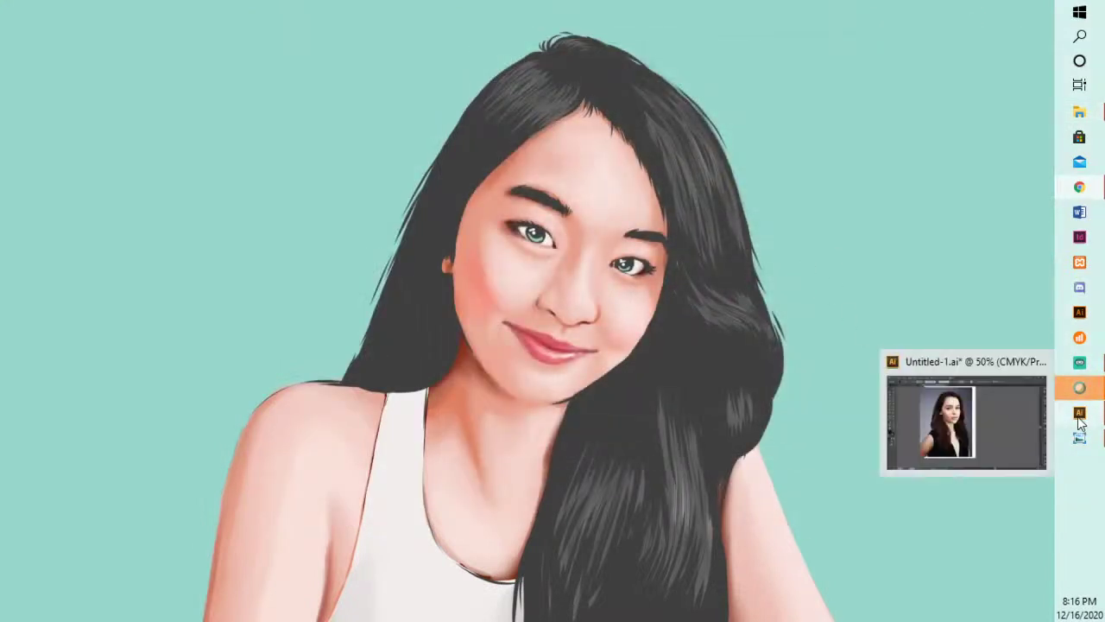
click(1004, 417)
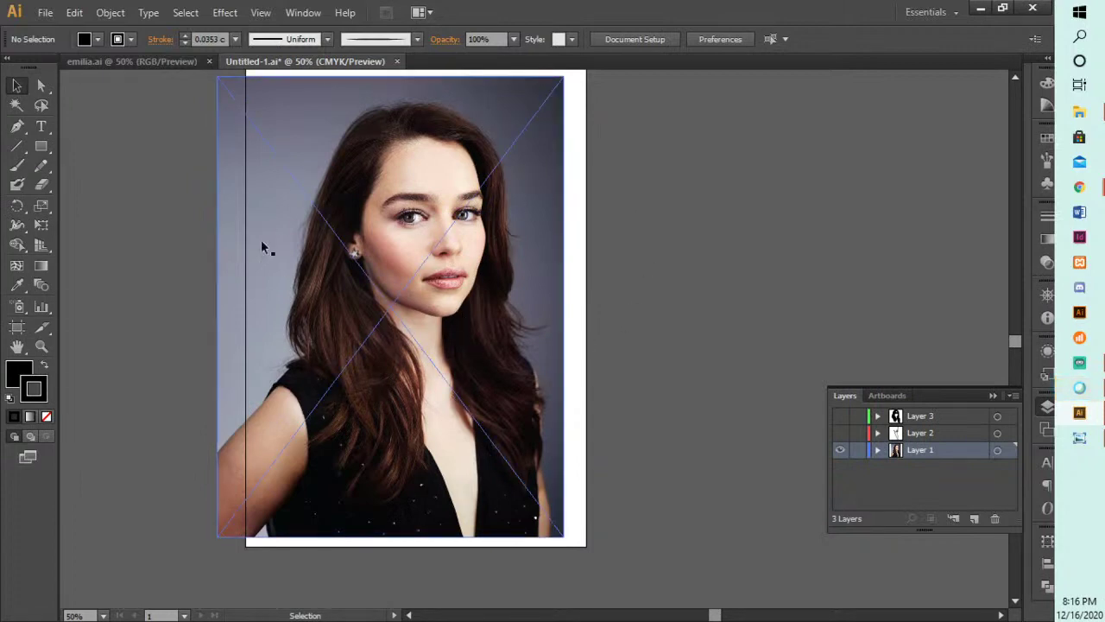
- Review the size, units and colour mode settings for a new document, leaving without creating one
click(45, 13)
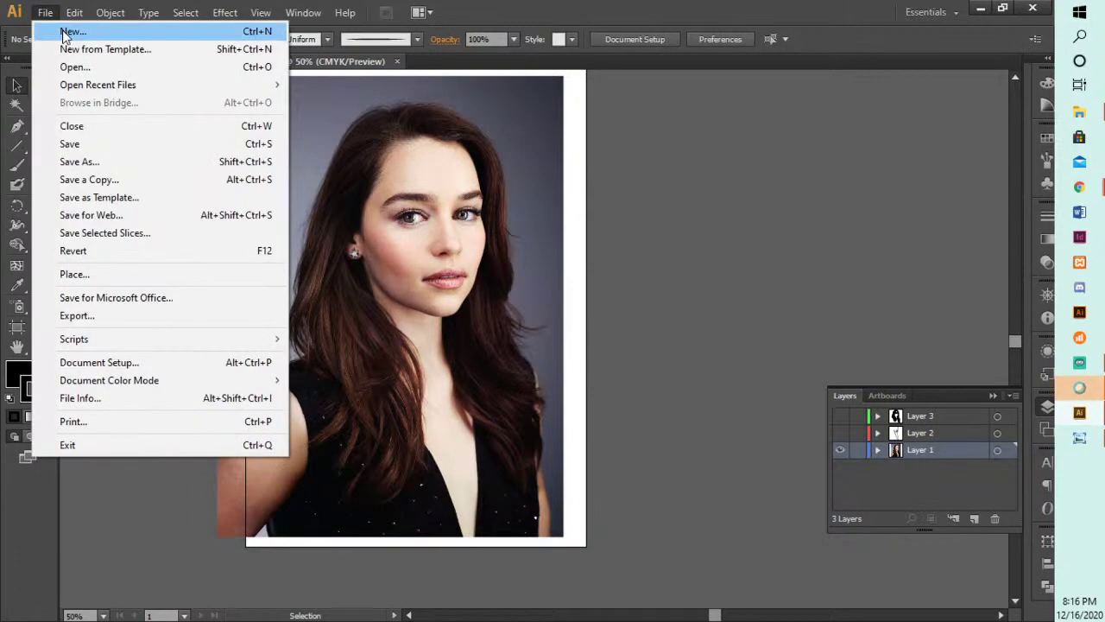
click(52, 32)
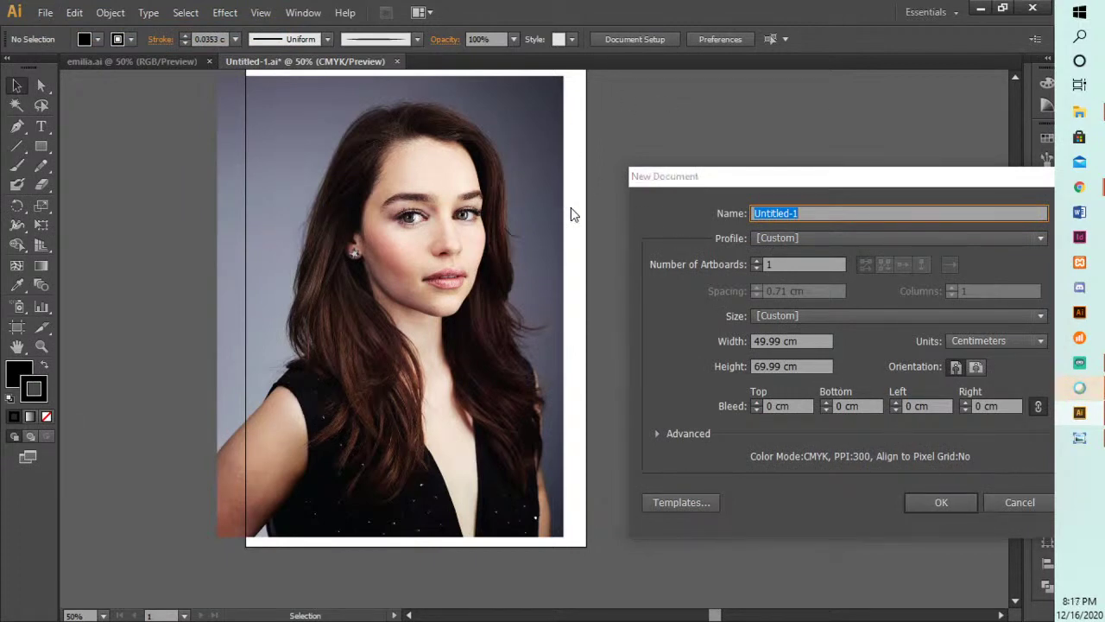
click(988, 507)
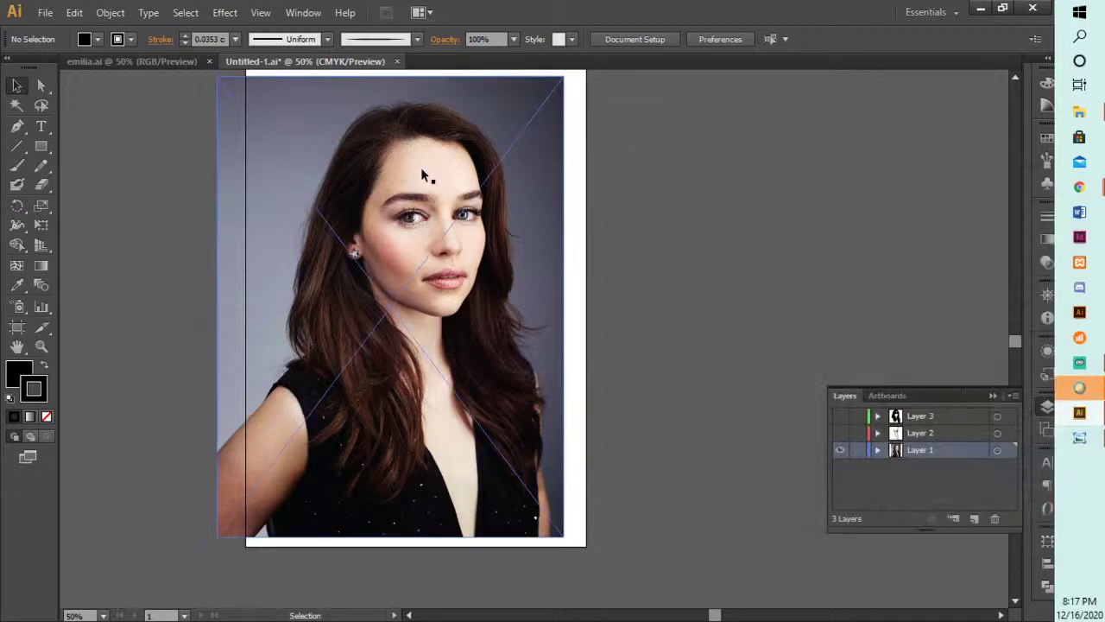
- Hide the layer list and examine the eyes and face of the placed reference photo at high and low magnification
click(994, 397)
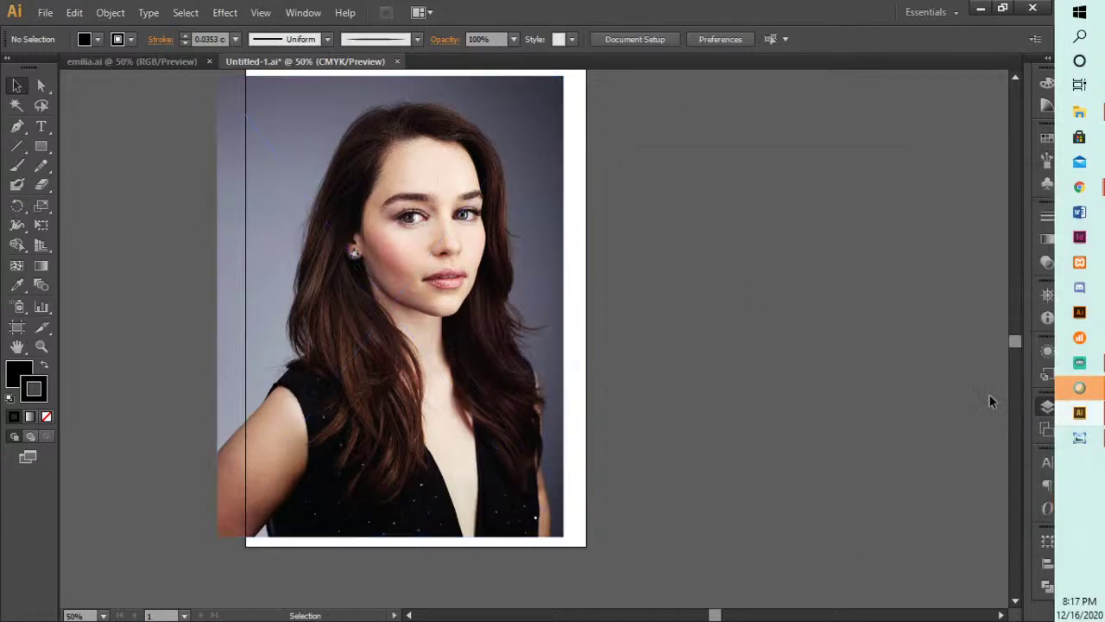
scroll(428, 235, up, 3)
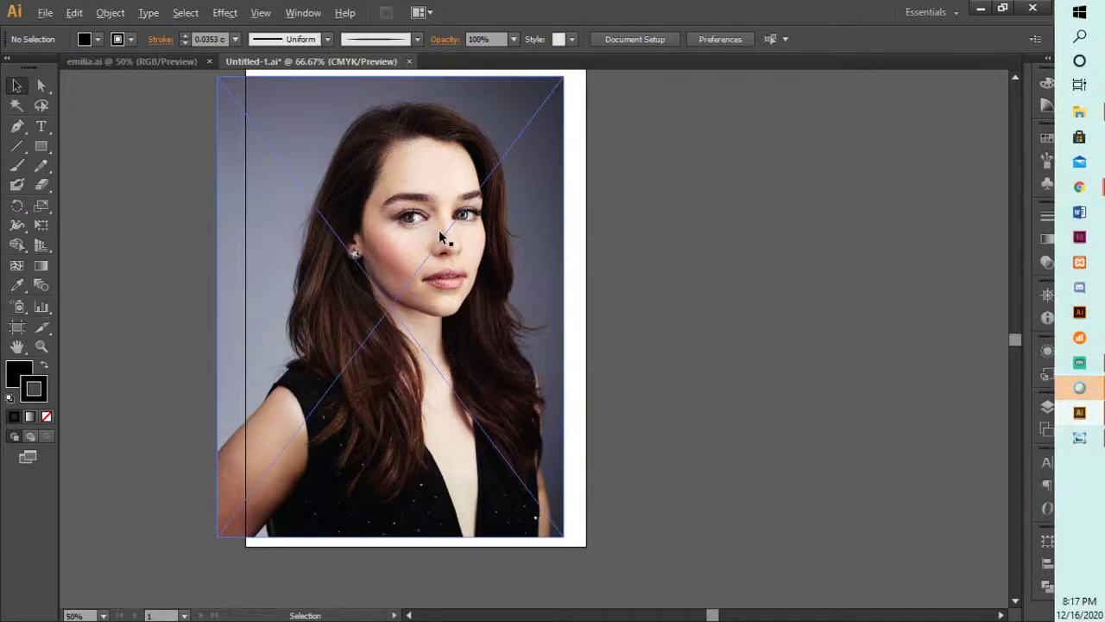
scroll(439, 238, down, 3)
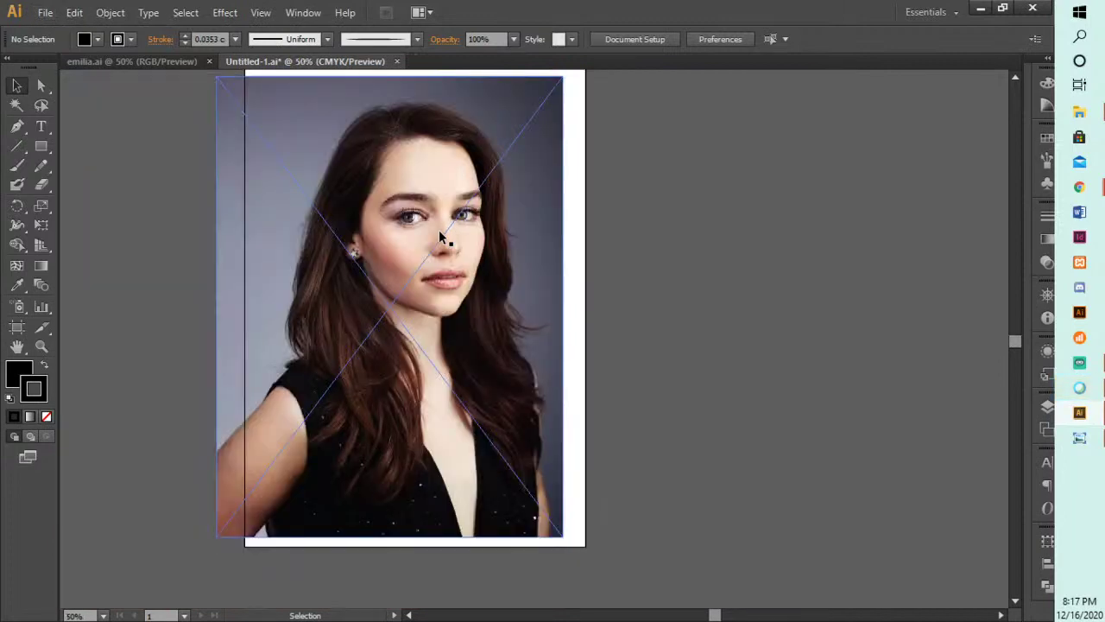
scroll(440, 238, up, 1)
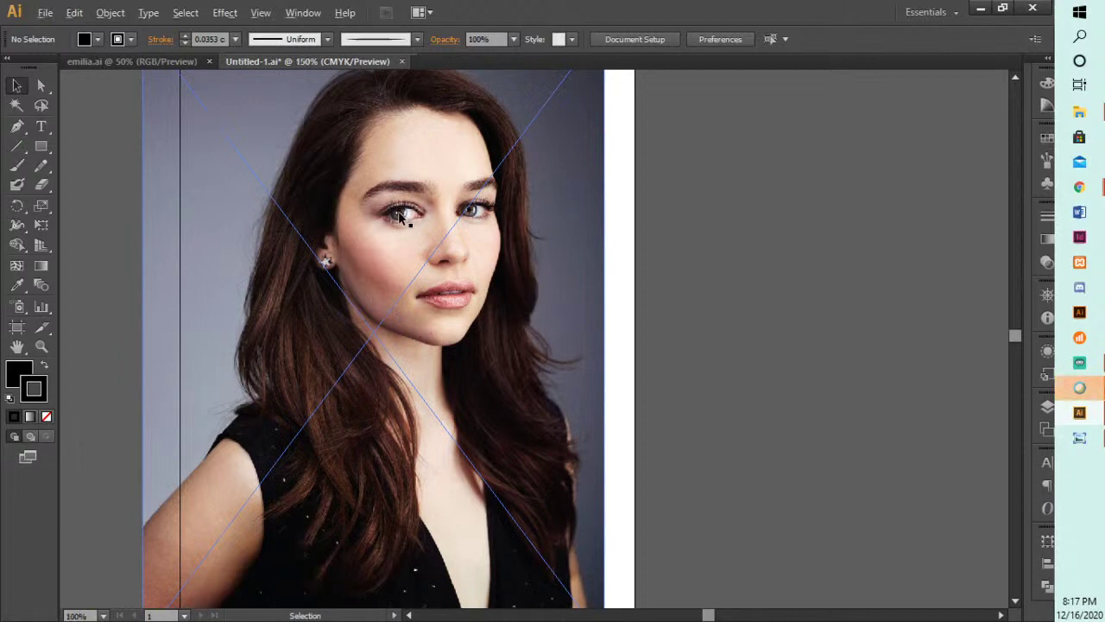
scroll(402, 216, up, 4)
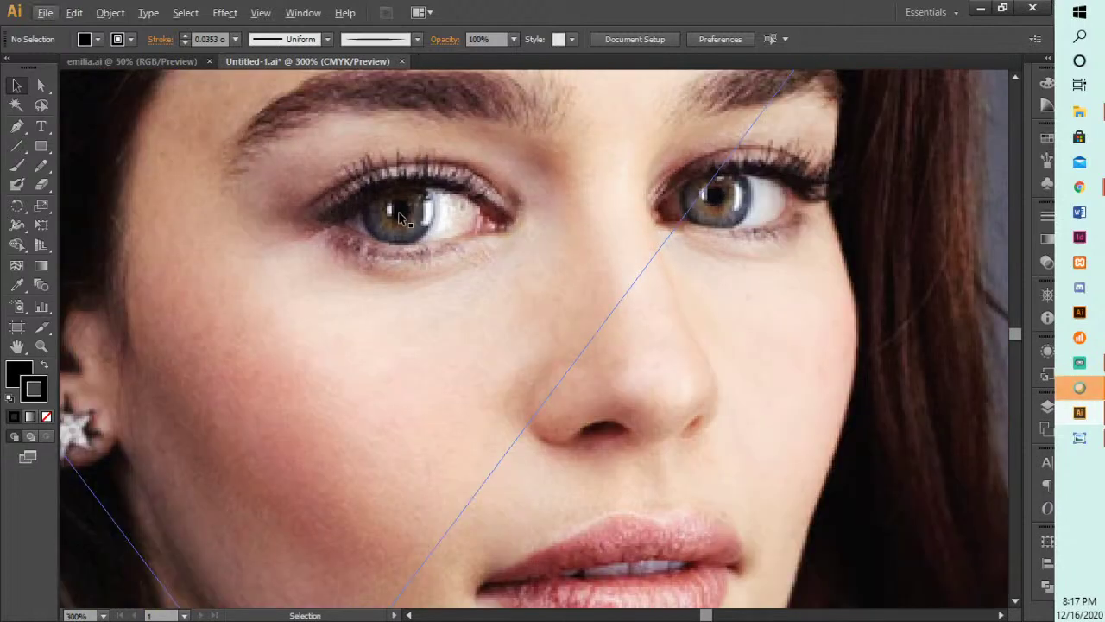
drag(460, 279, 528, 400)
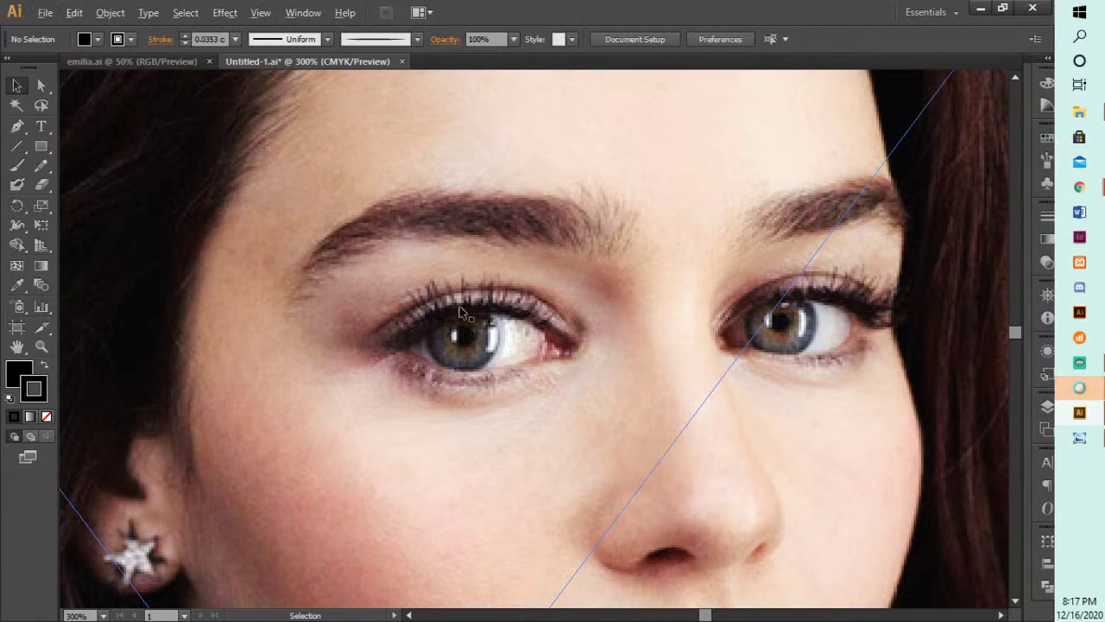
scroll(461, 313, up, 2)
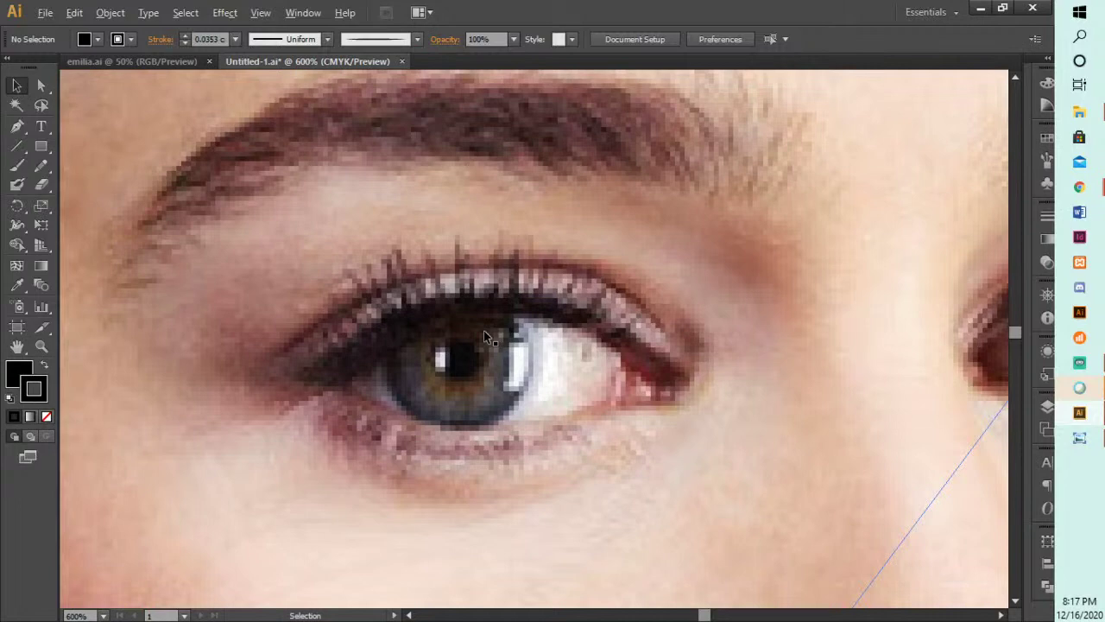
scroll(485, 336, down, 5)
drag(544, 398, 570, 368)
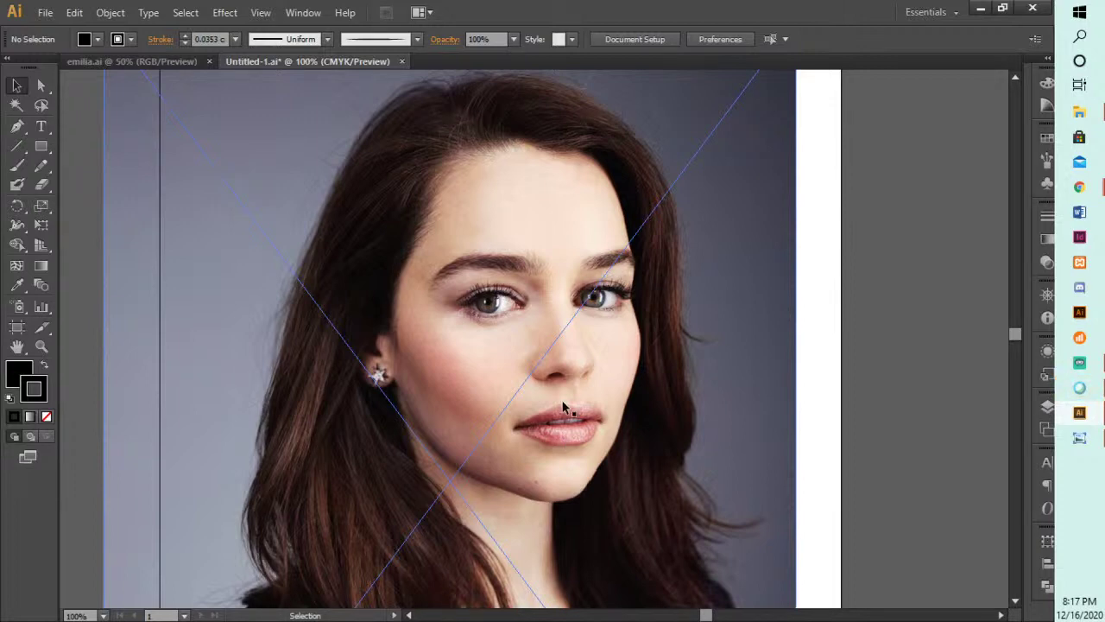
scroll(563, 406, down, 1)
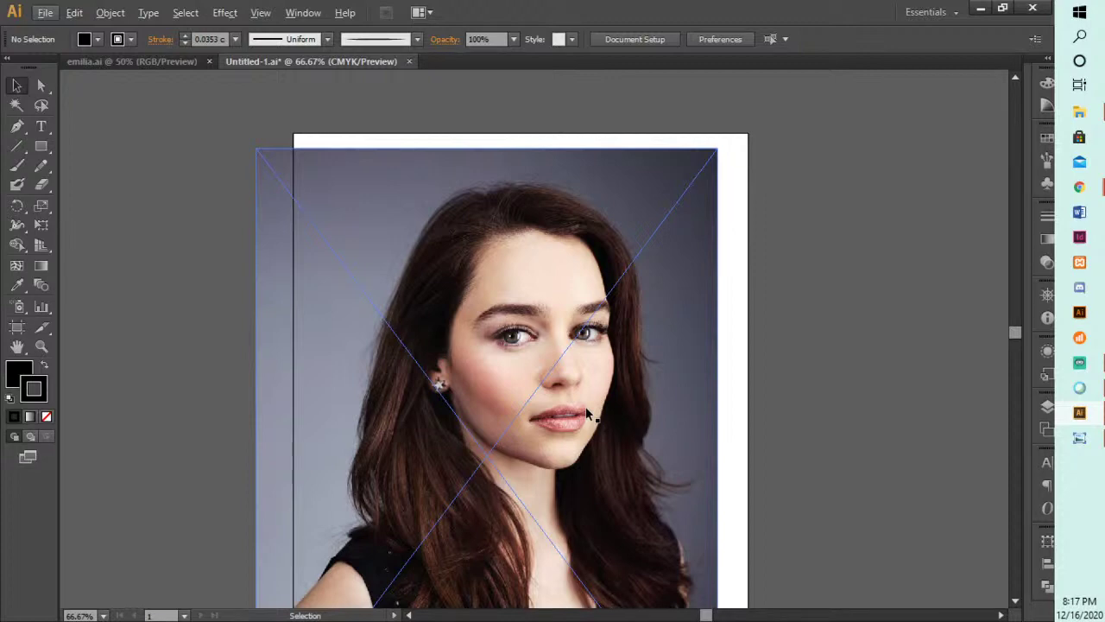
scroll(586, 406, down, 2)
scroll(585, 406, right, 1)
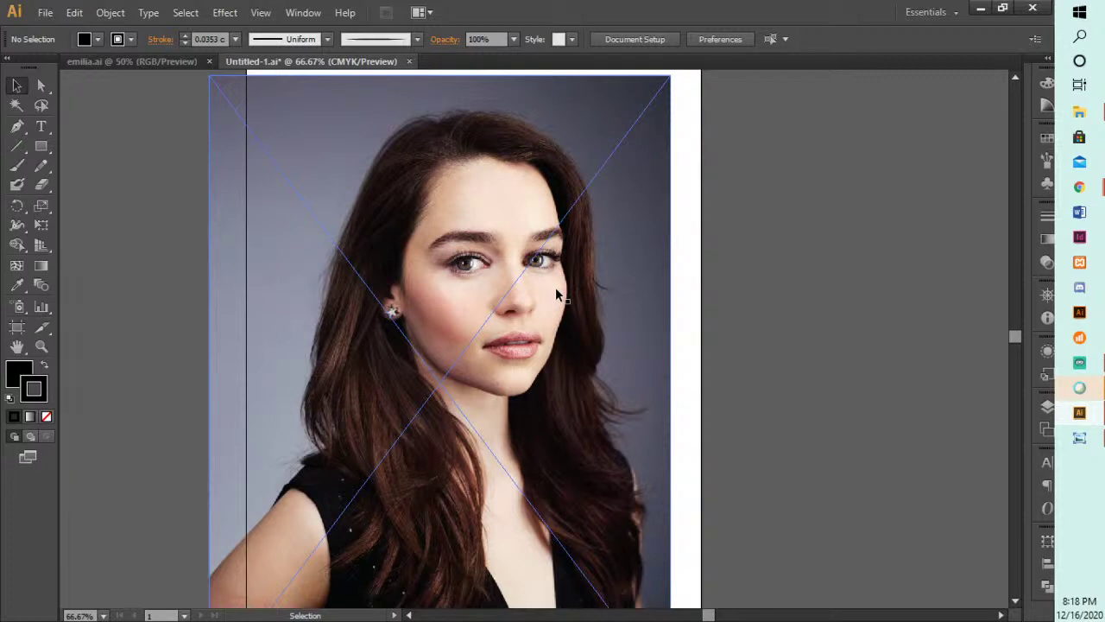
- Sample the skin tone above the eyebrow in the photo as the fill colour with the Eyedropper, leaving the colour unedited
click(16, 285)
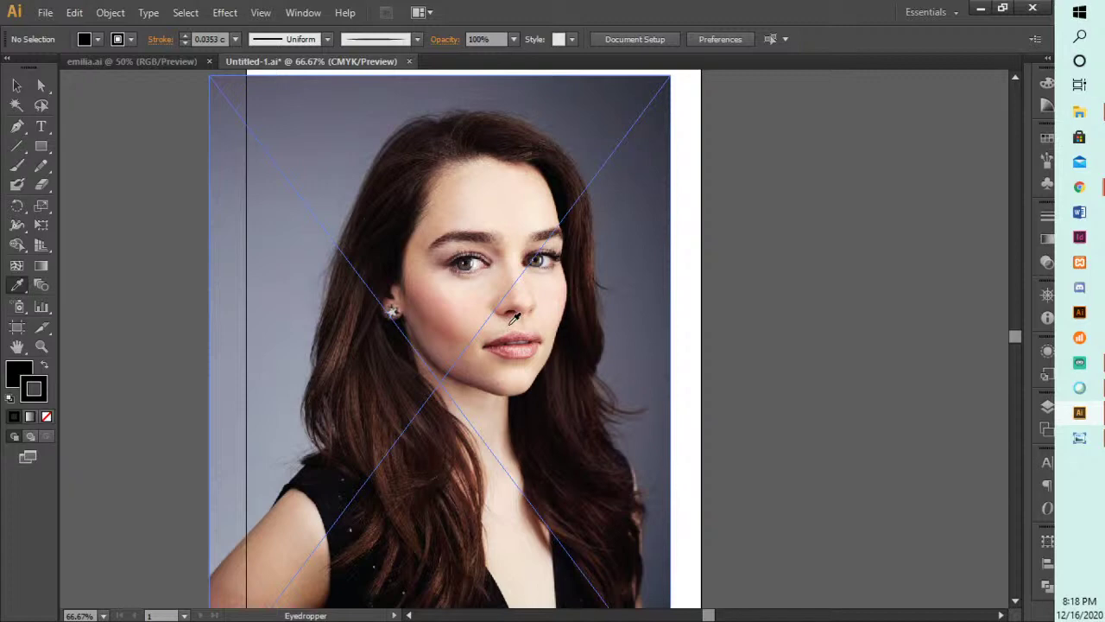
click(454, 222)
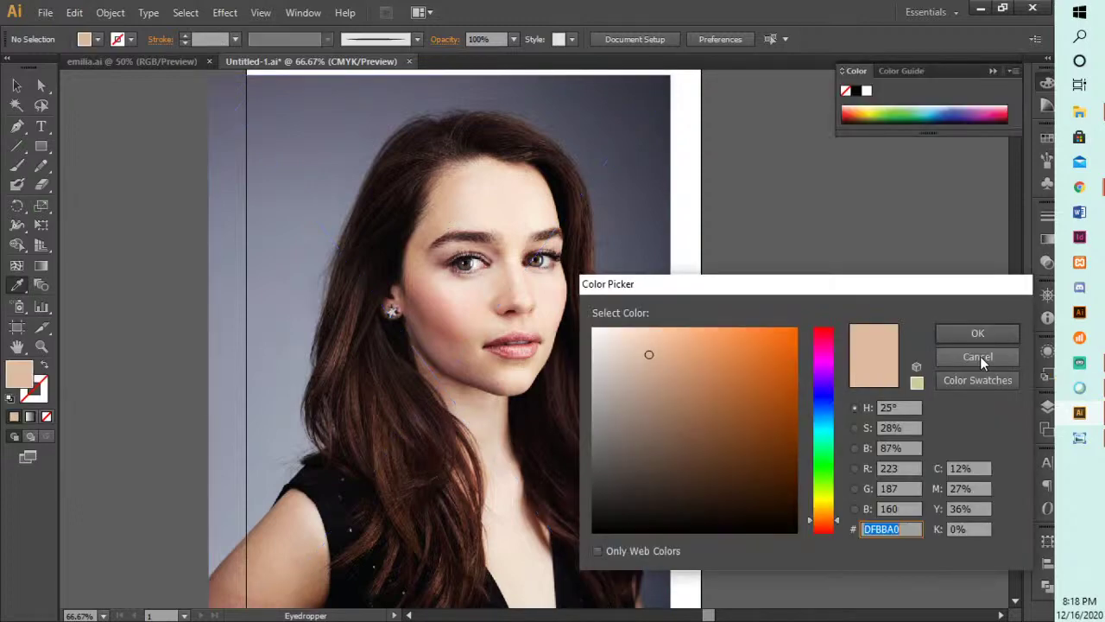
click(977, 357)
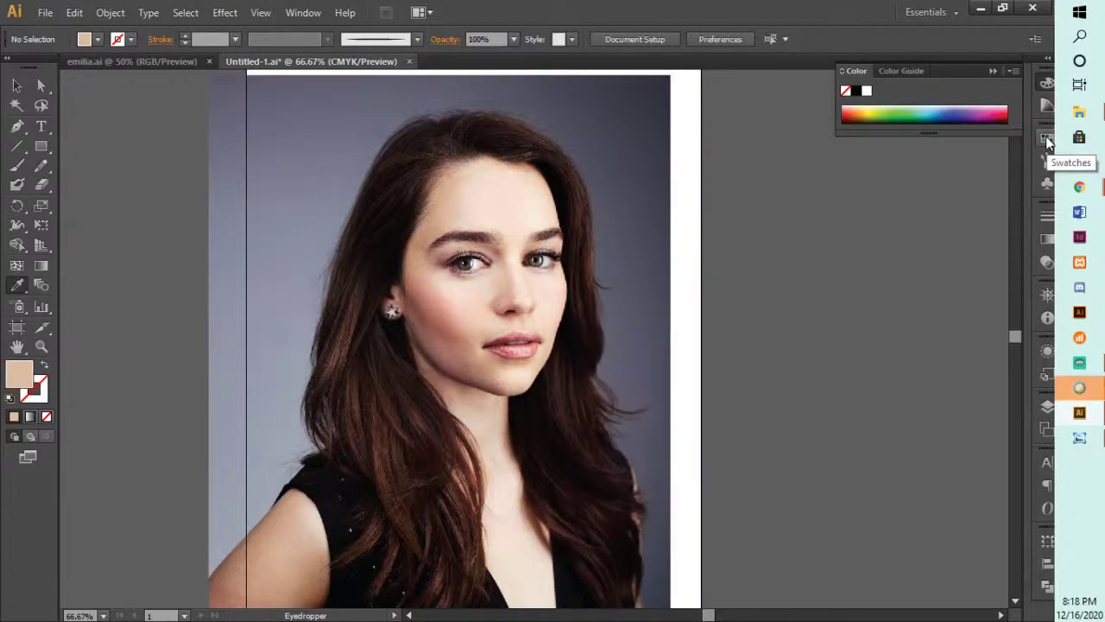
- Save the sampled skin tone as a process CMYK swatch named C=12 M=27 Y=36 K=0
click(1047, 141)
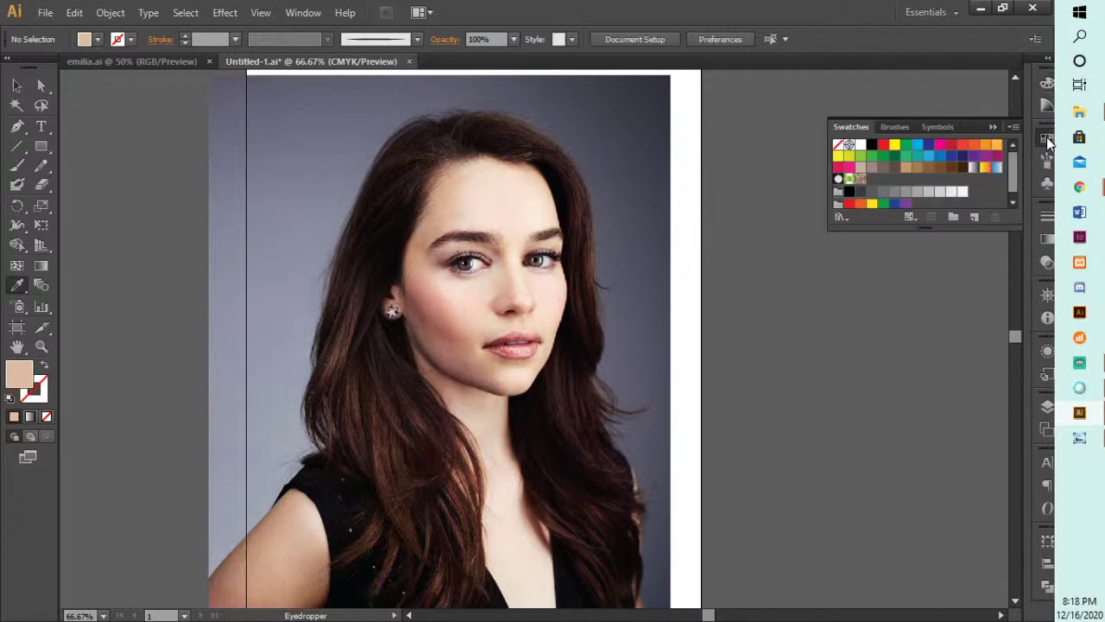
click(974, 216)
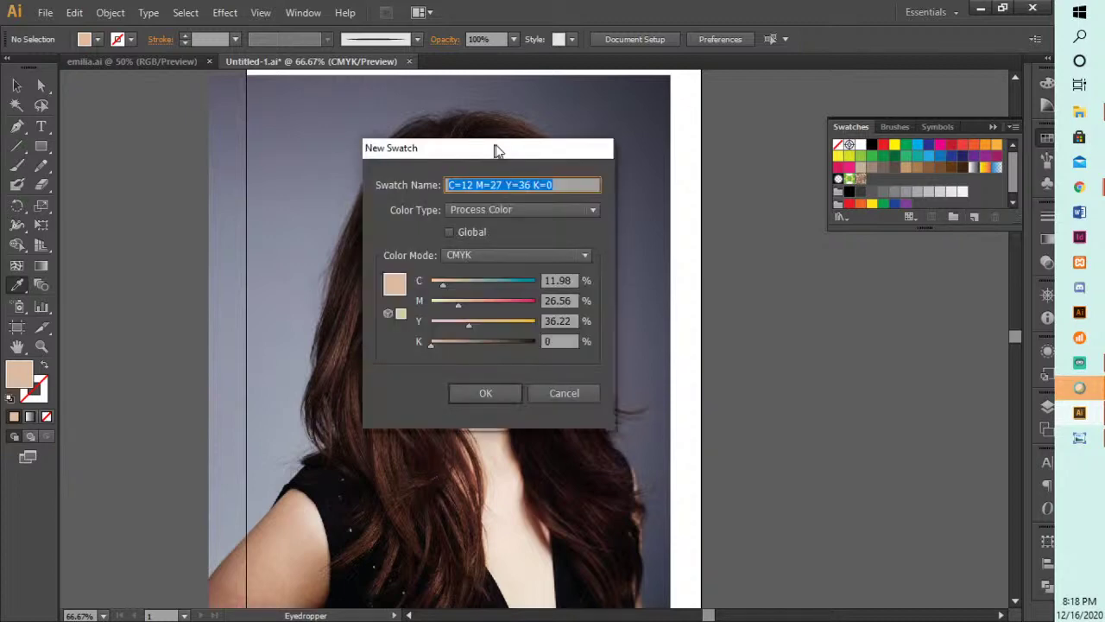
drag(495, 144, 500, 144)
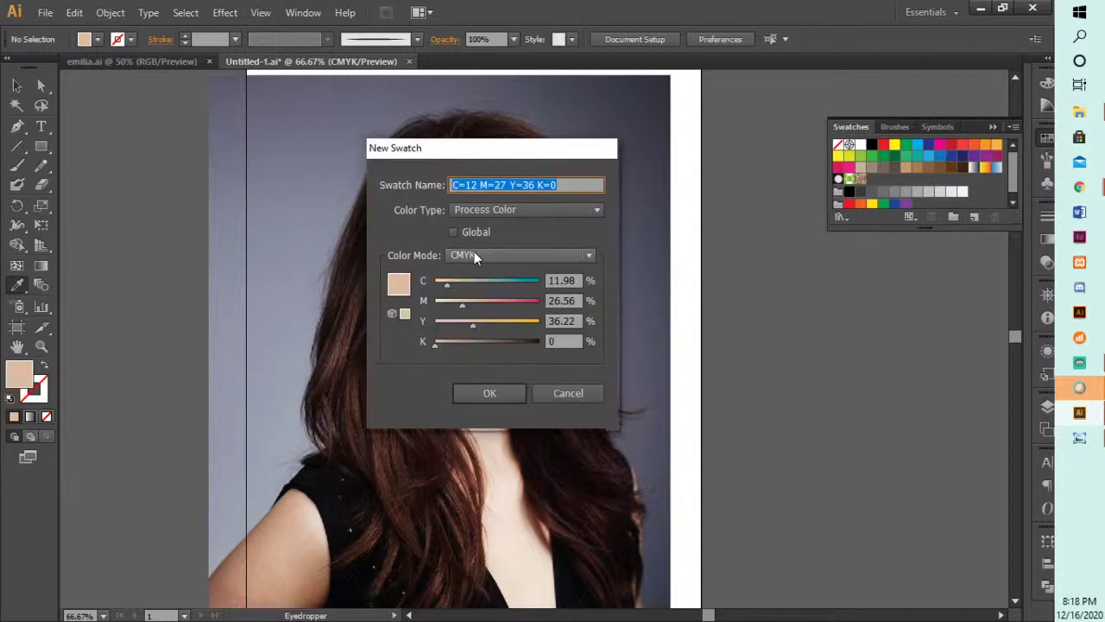
click(515, 392)
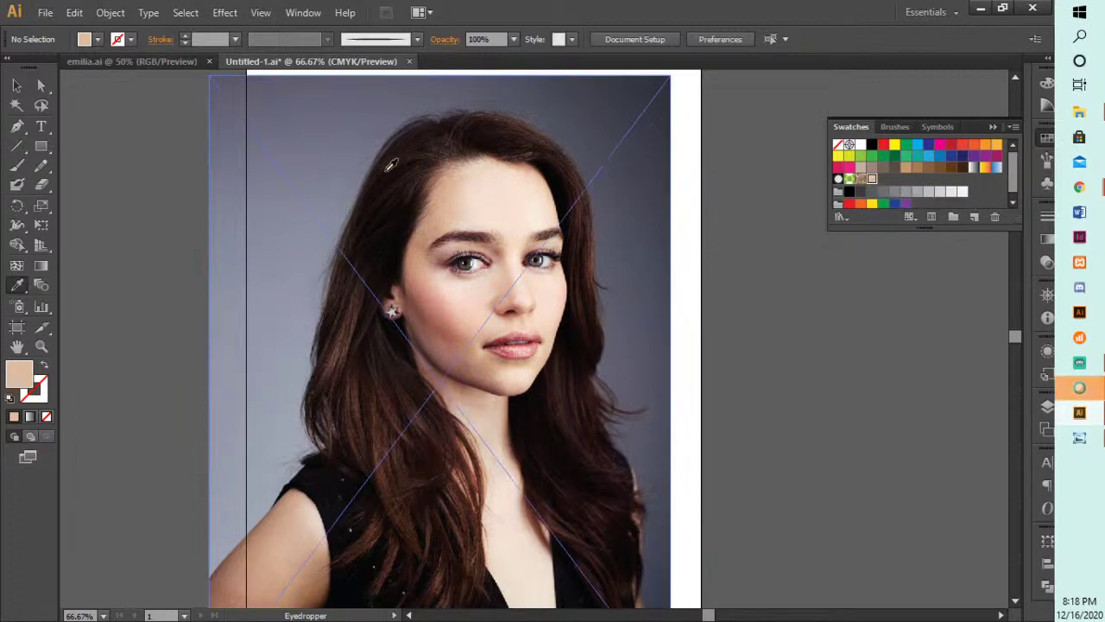
- Sample a lighter skin tone beside the far eyebrow and set the fill colour to white (FFFFFF)
click(539, 225)
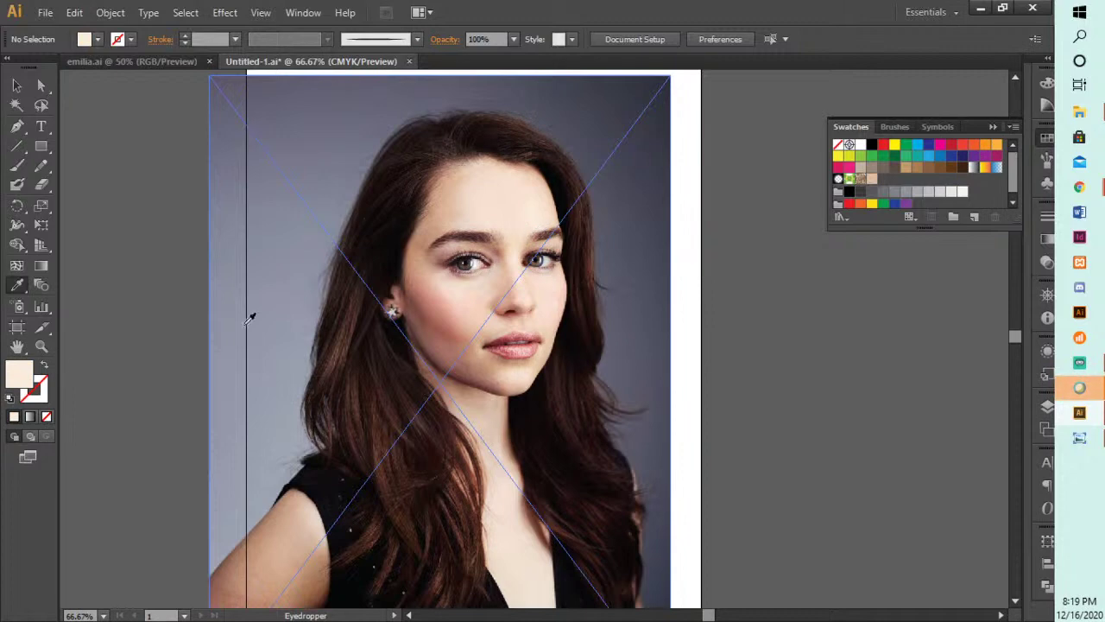
double_click(14, 377)
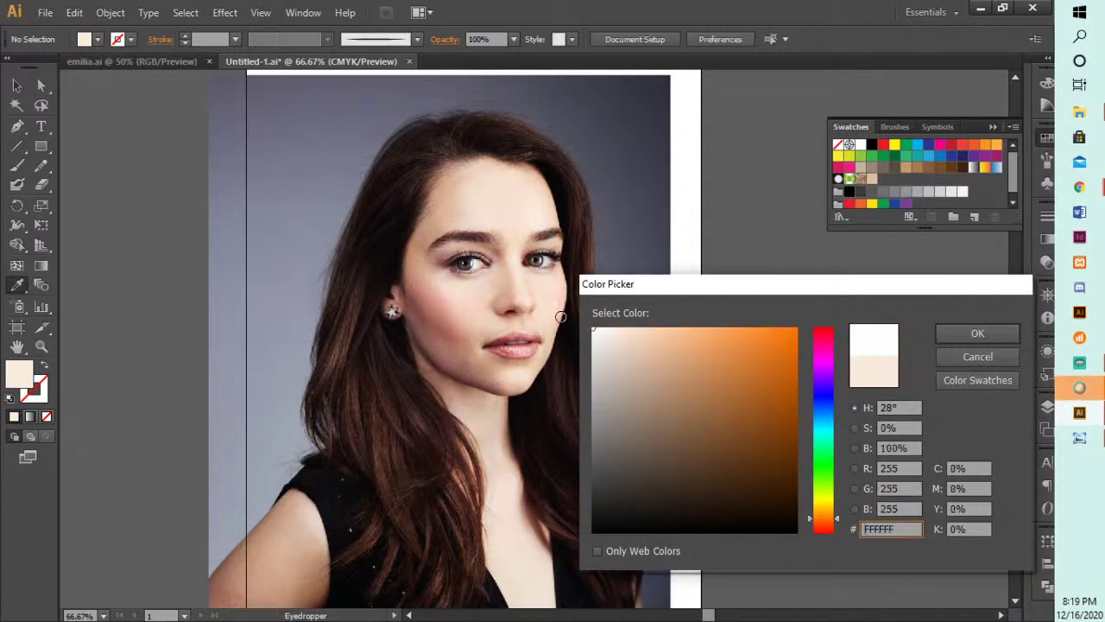
click(594, 330)
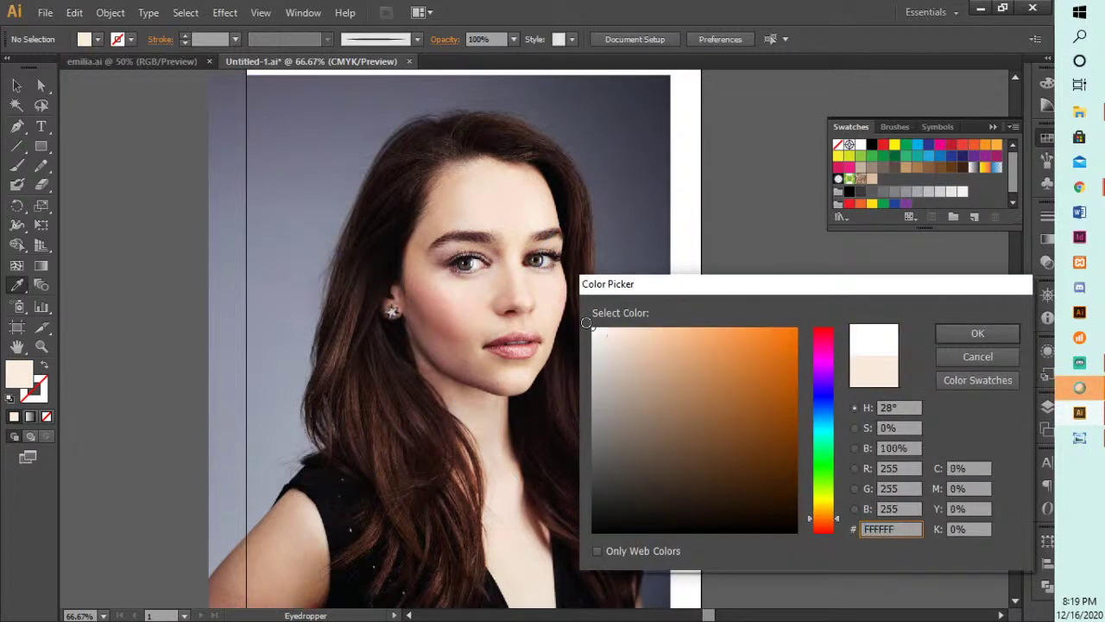
click(978, 334)
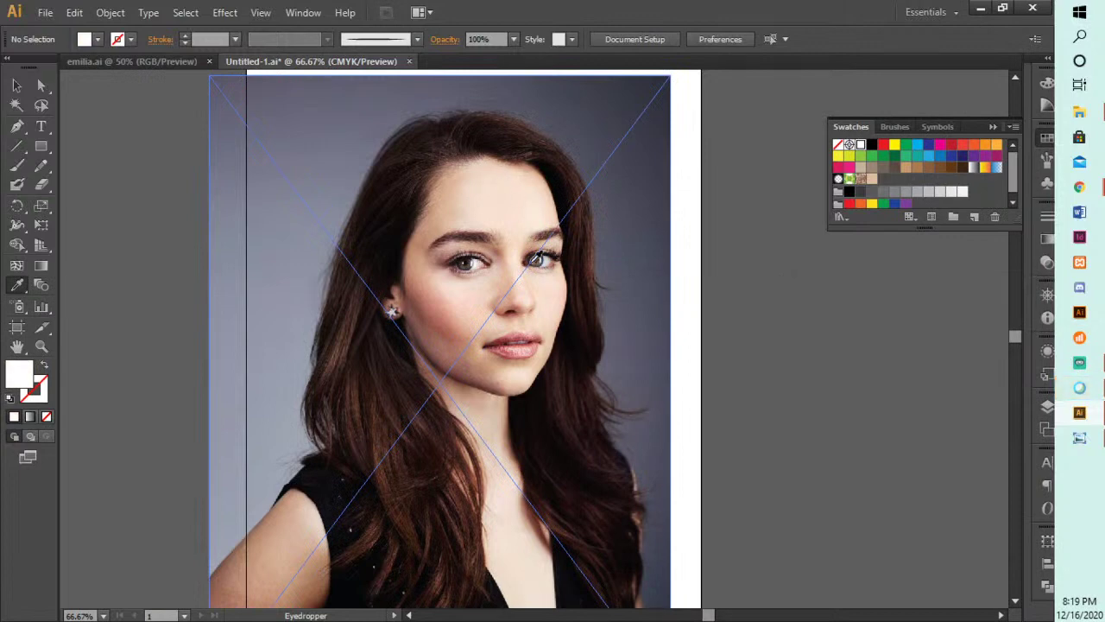
- Sample the pale forehead highlight above the far eyebrow and save it as the swatch C=1 M=6 Y=12 K=0
scroll(469, 250, up, 4)
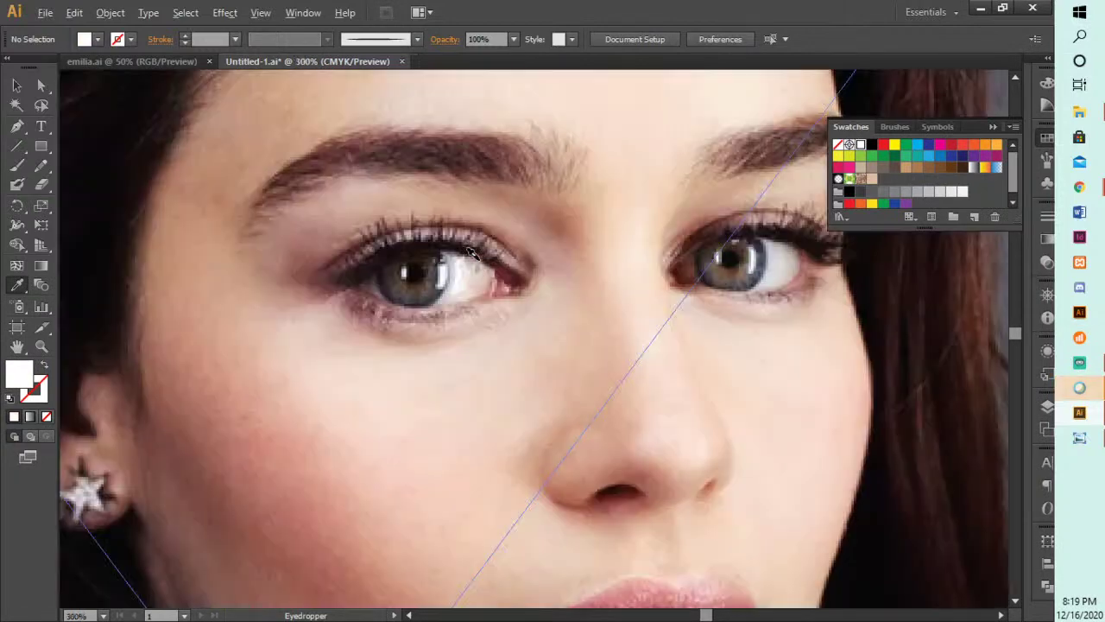
key(alt)
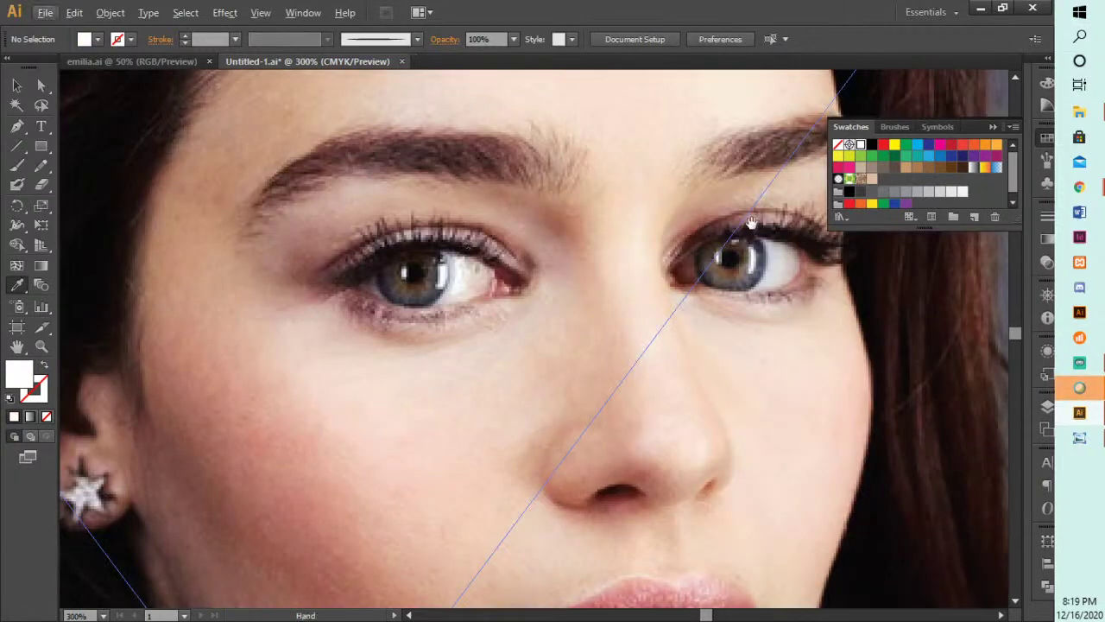
scroll(469, 215, up, 5)
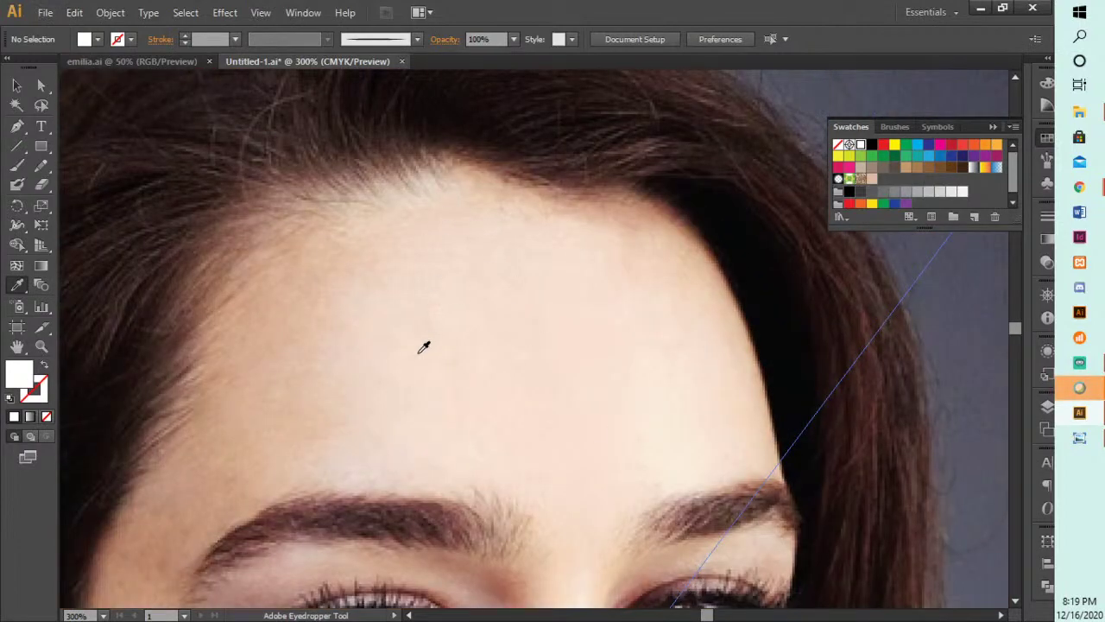
click(436, 182)
click(431, 181)
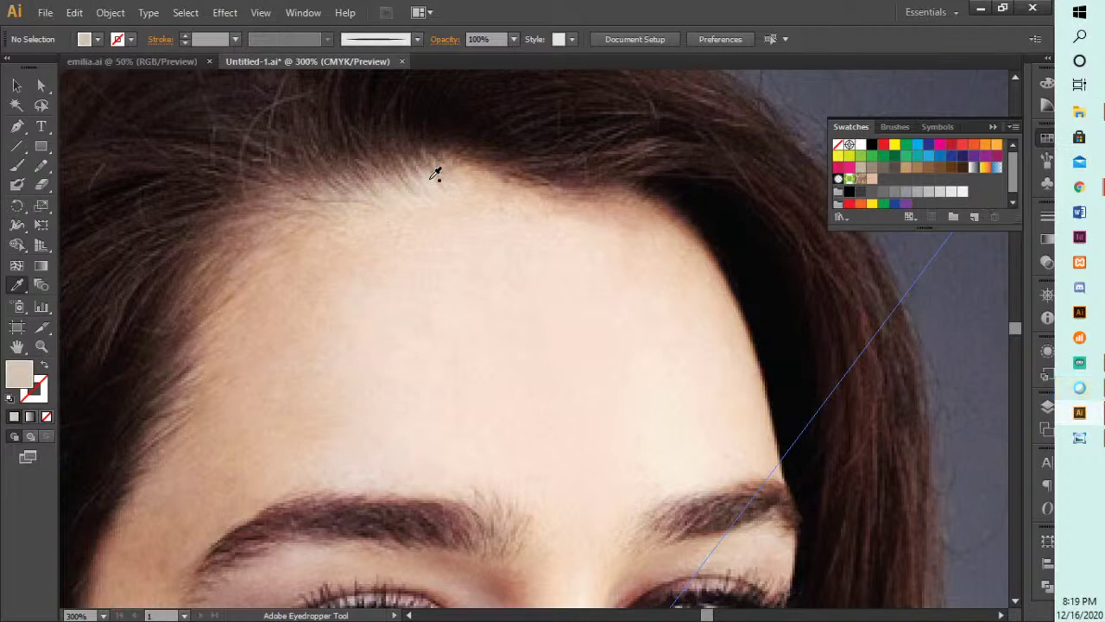
click(674, 441)
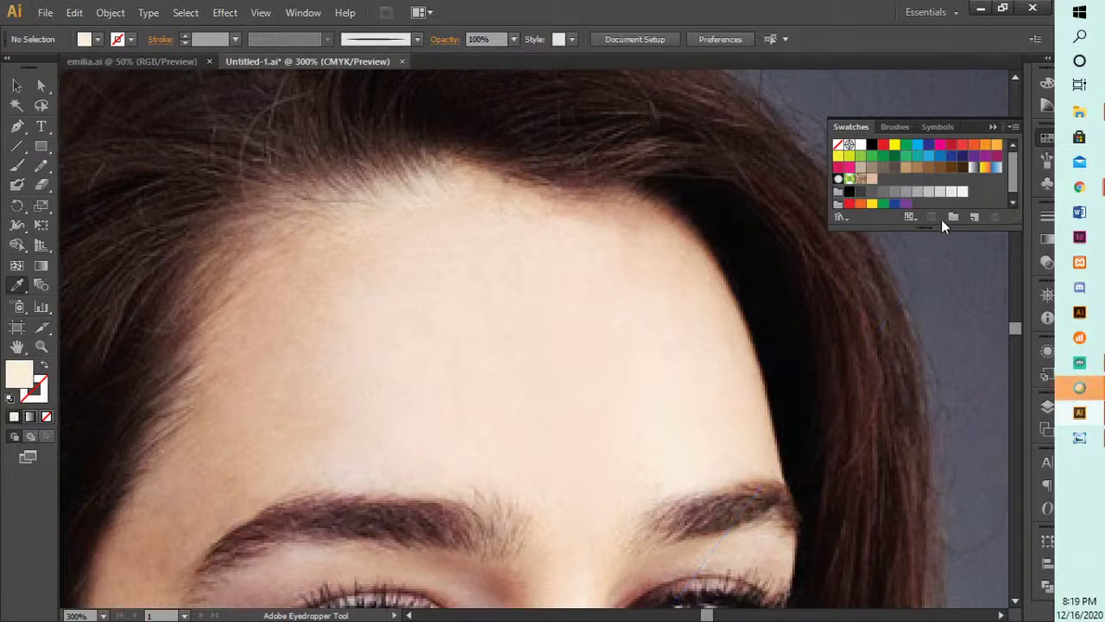
click(975, 218)
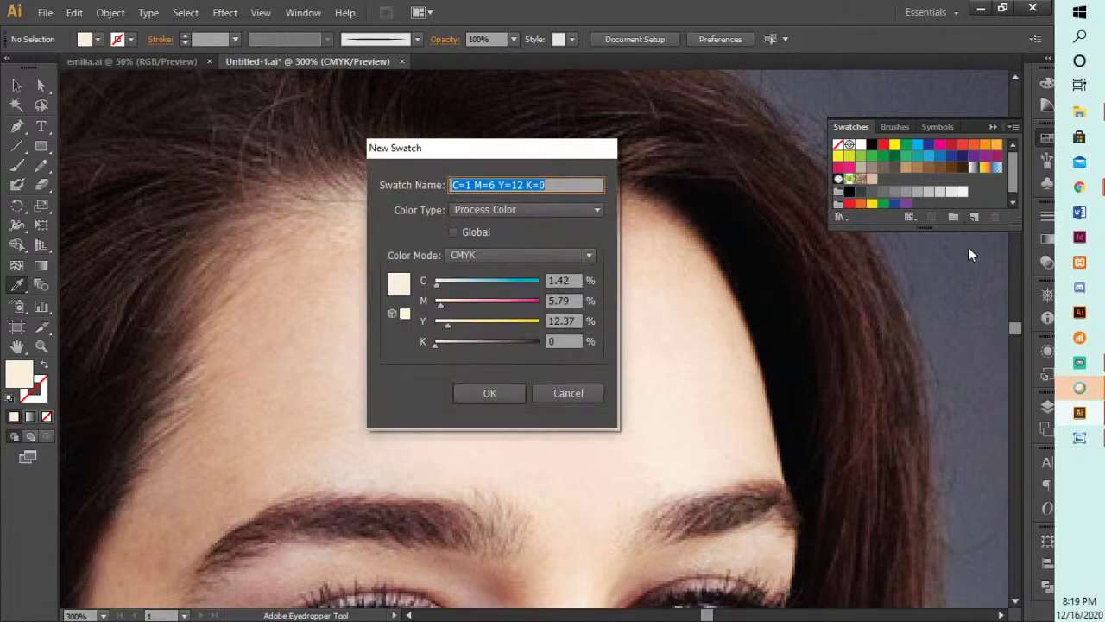
click(489, 395)
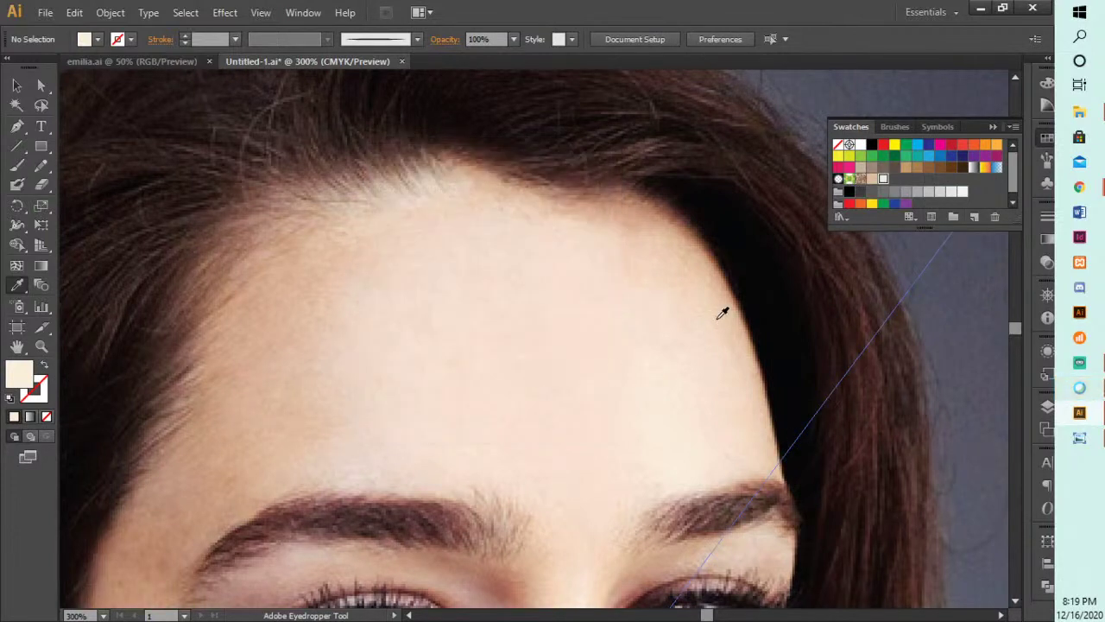
- Sample the reddish-brown shadow at the near eye's outer upper lid and save it as the swatch C=35 M=63 Y=58 K=15
scroll(709, 313, down, 3)
scroll(710, 312, up, 4)
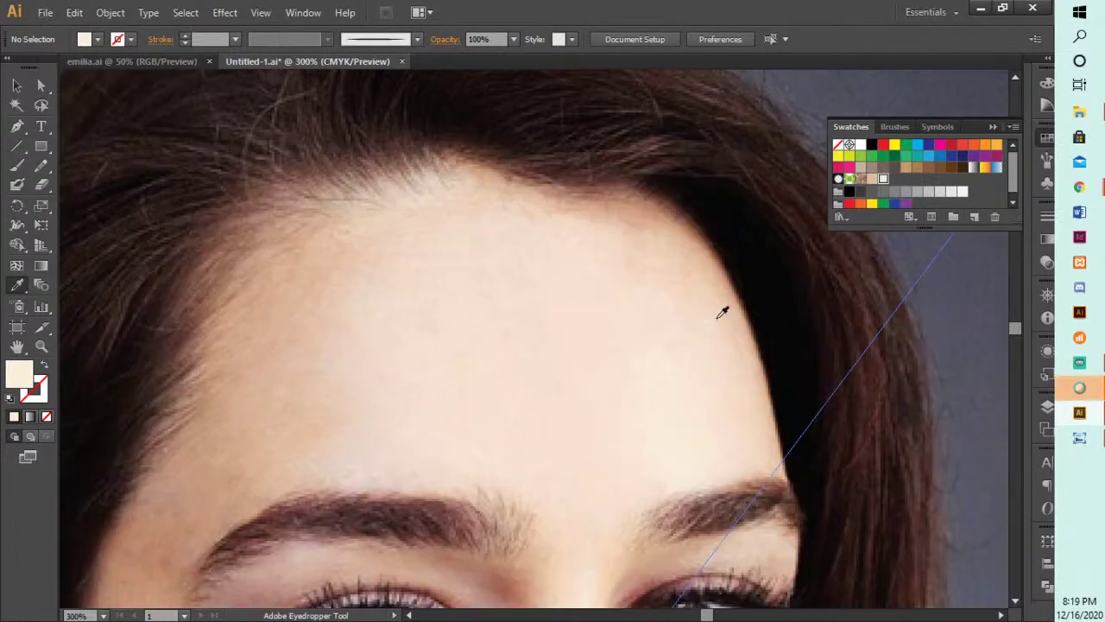
drag(648, 478, 675, 88)
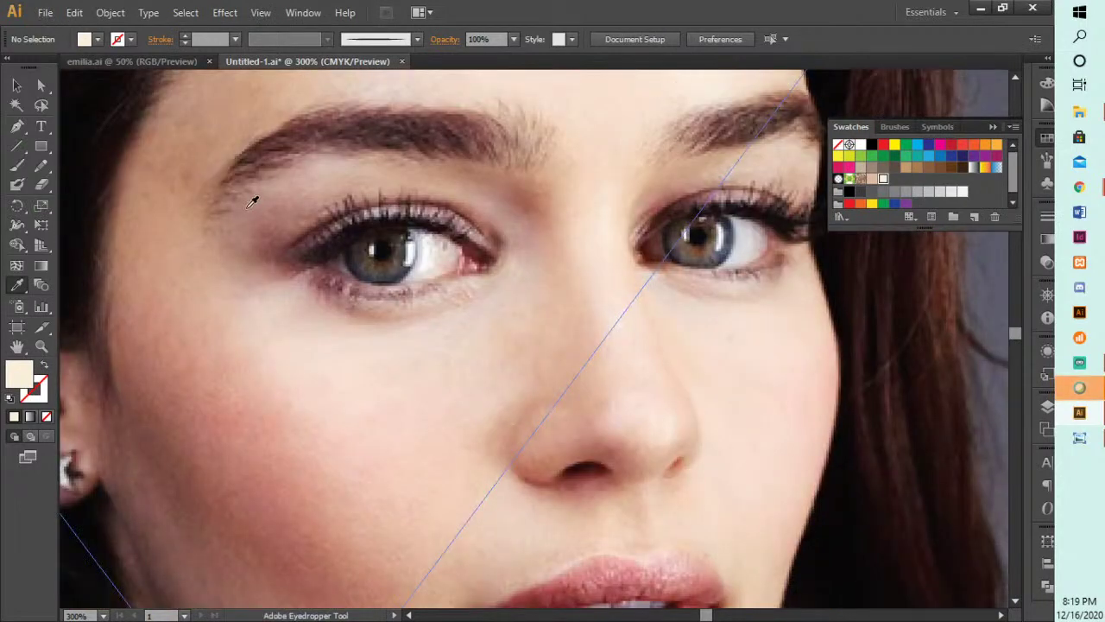
click(288, 228)
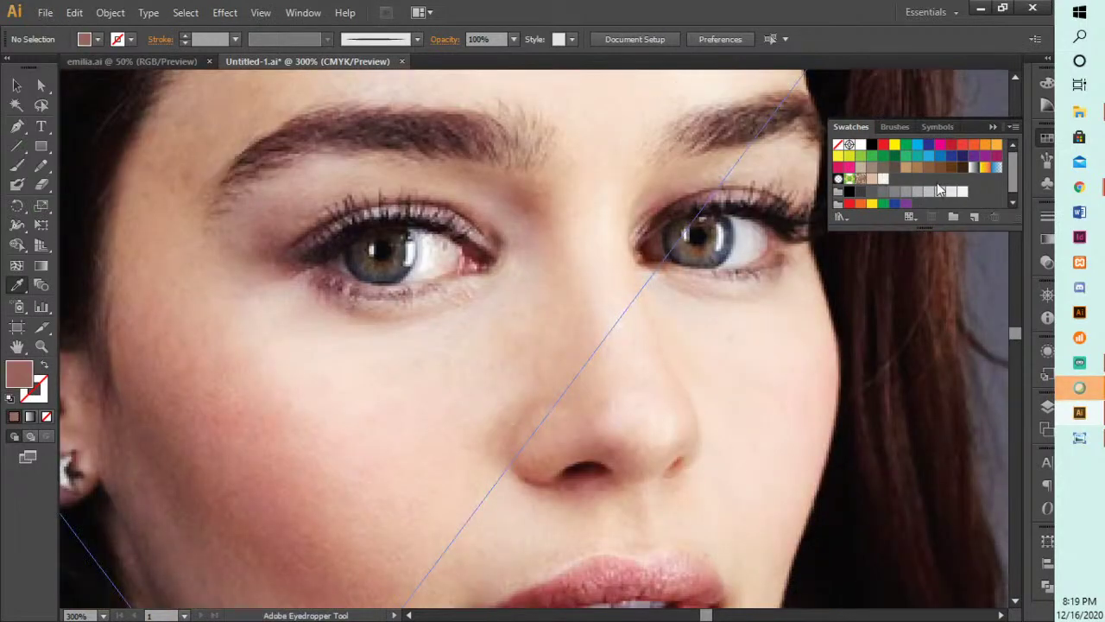
click(977, 218)
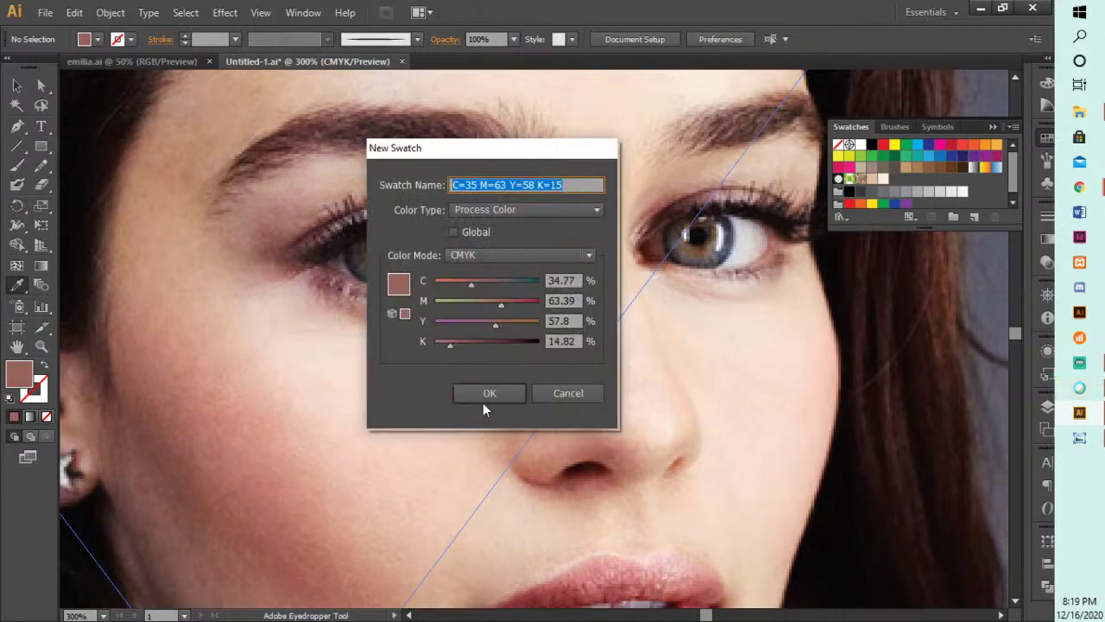
click(488, 394)
- Sample the dark nostril shadow and save it as the swatch C=59 M=74 Y=70 K=81
click(586, 463)
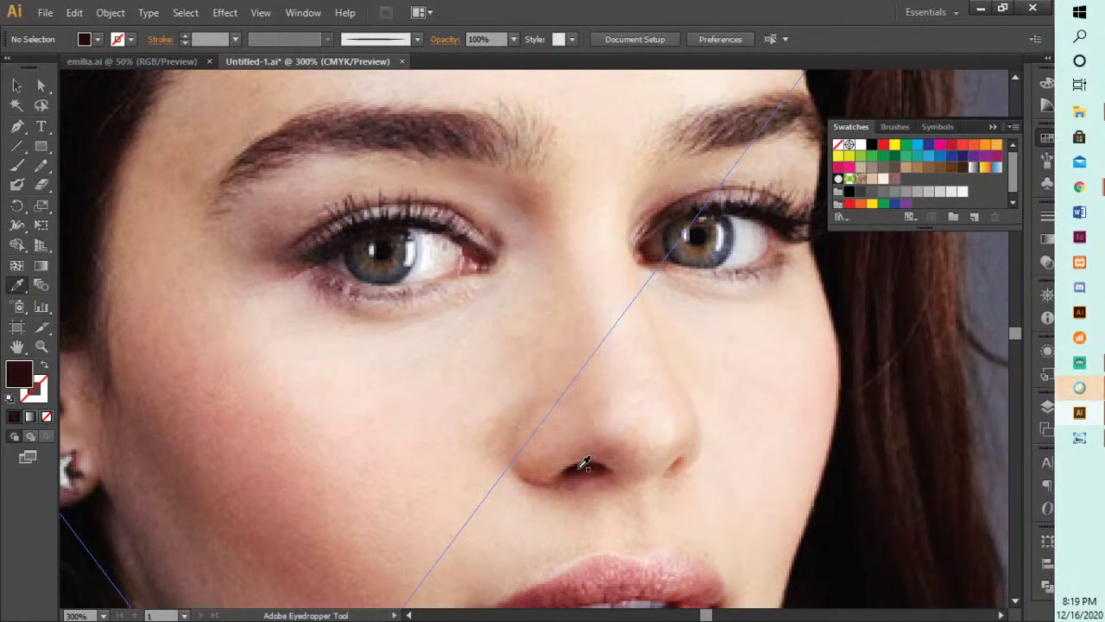
click(972, 218)
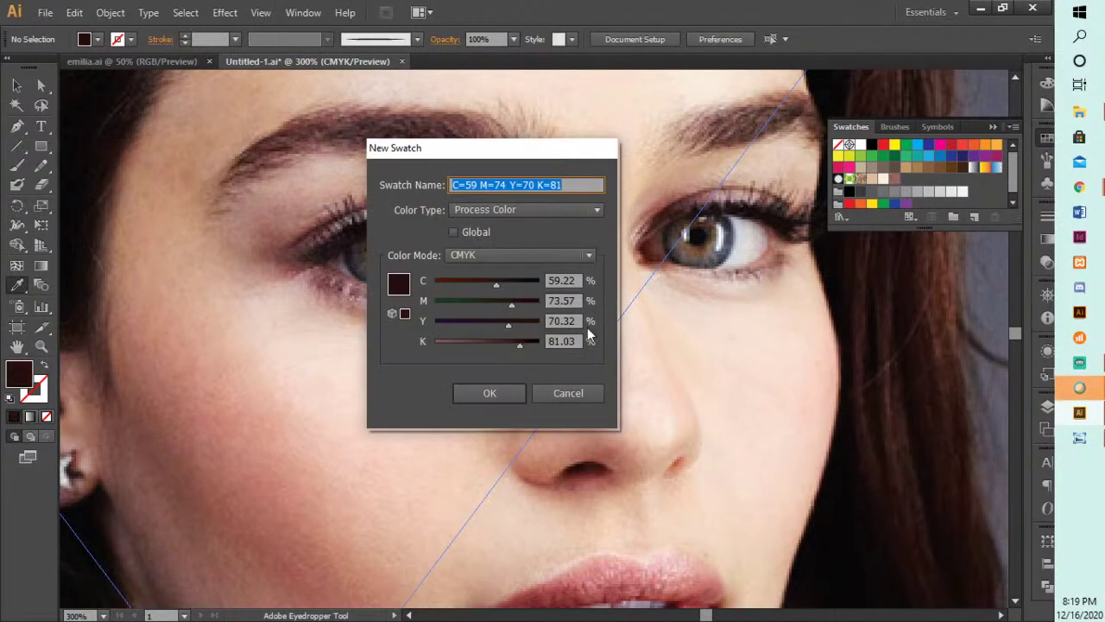
click(500, 394)
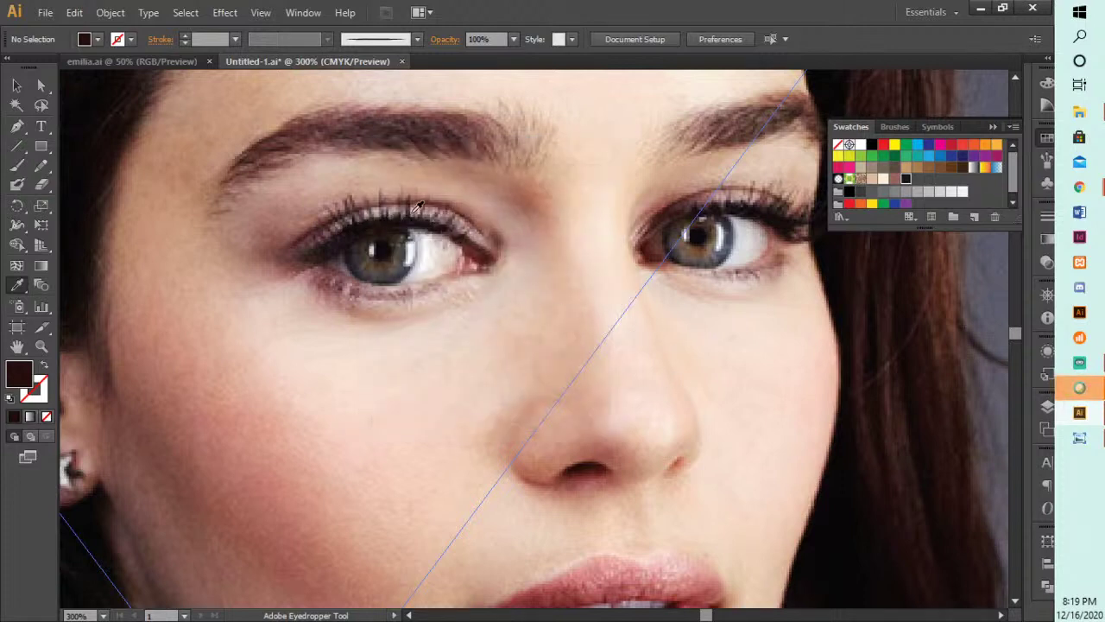
- Sample the near-black upper lash line of the near eye and save it as a new swatch
click(386, 218)
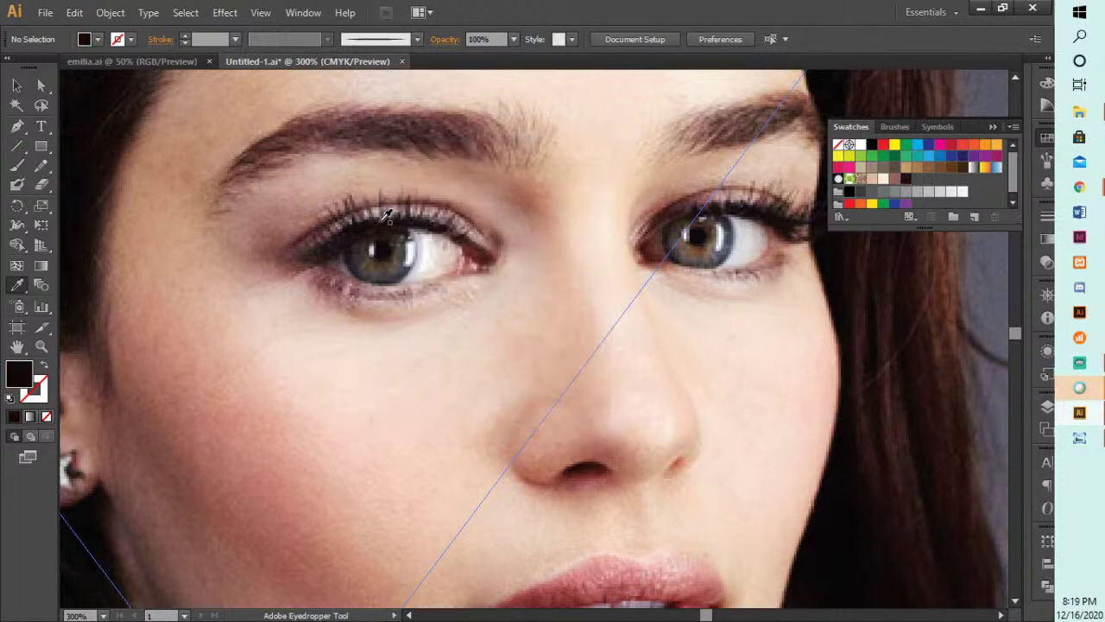
click(972, 217)
click(492, 393)
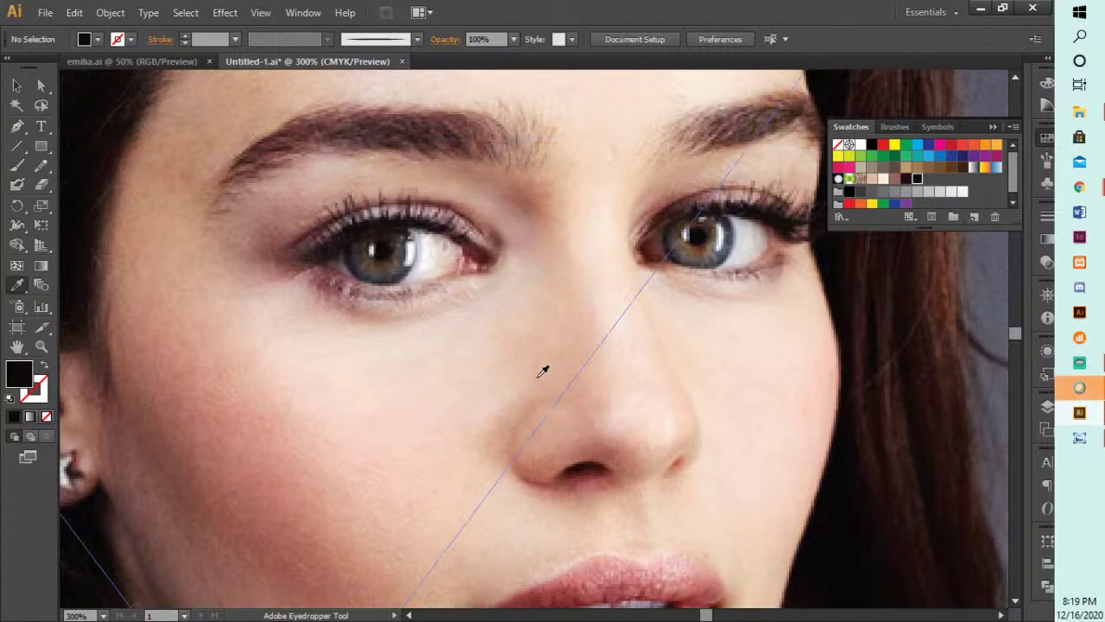
- Sample the pink of the upper lip and save it as the swatch C=5 M=45 Y=27 K=0
scroll(582, 394, down, 2)
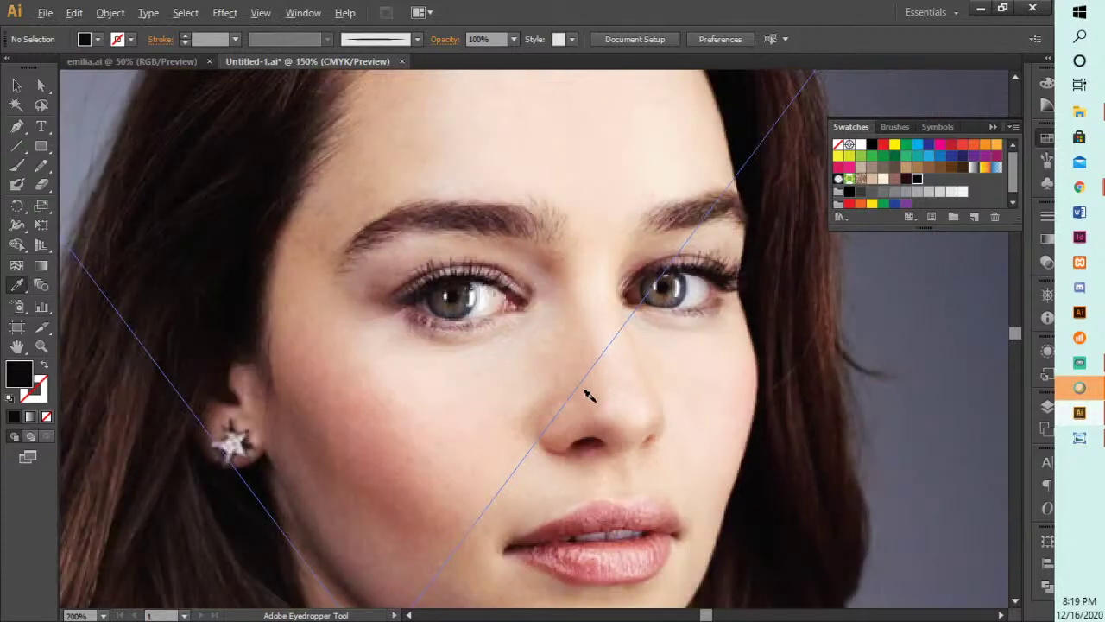
scroll(590, 395, down, 3)
scroll(605, 415, up, 5)
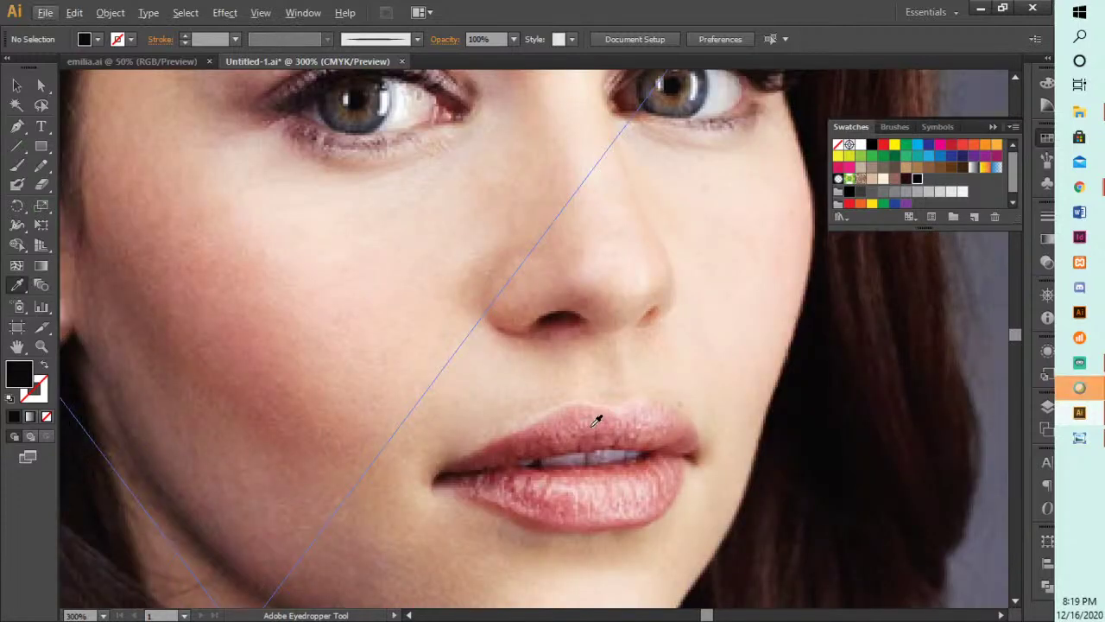
click(596, 420)
click(596, 414)
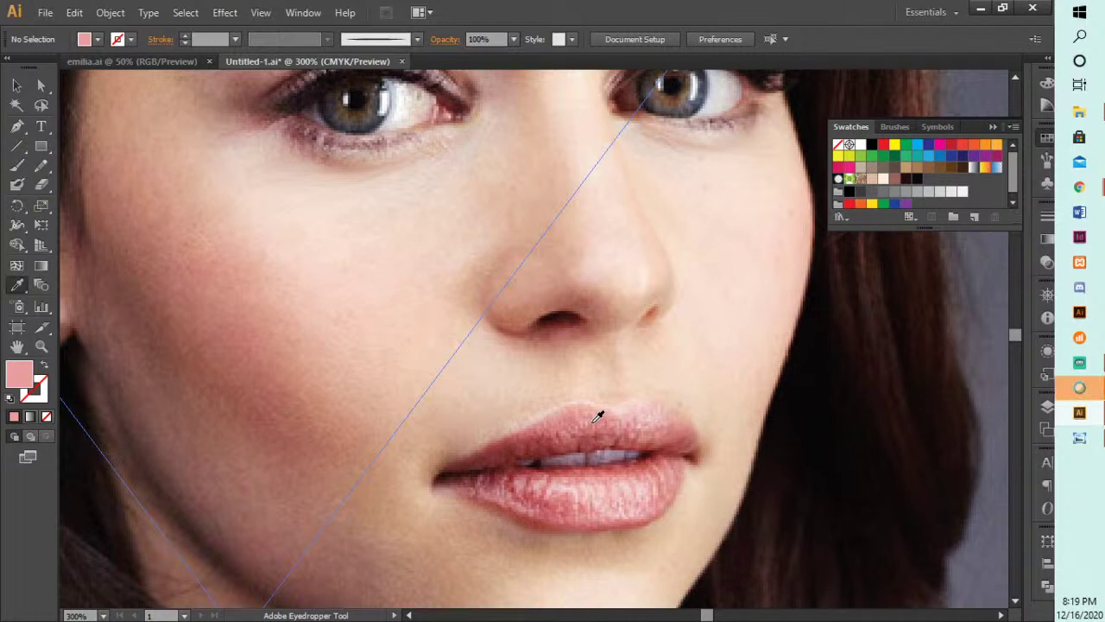
click(954, 217)
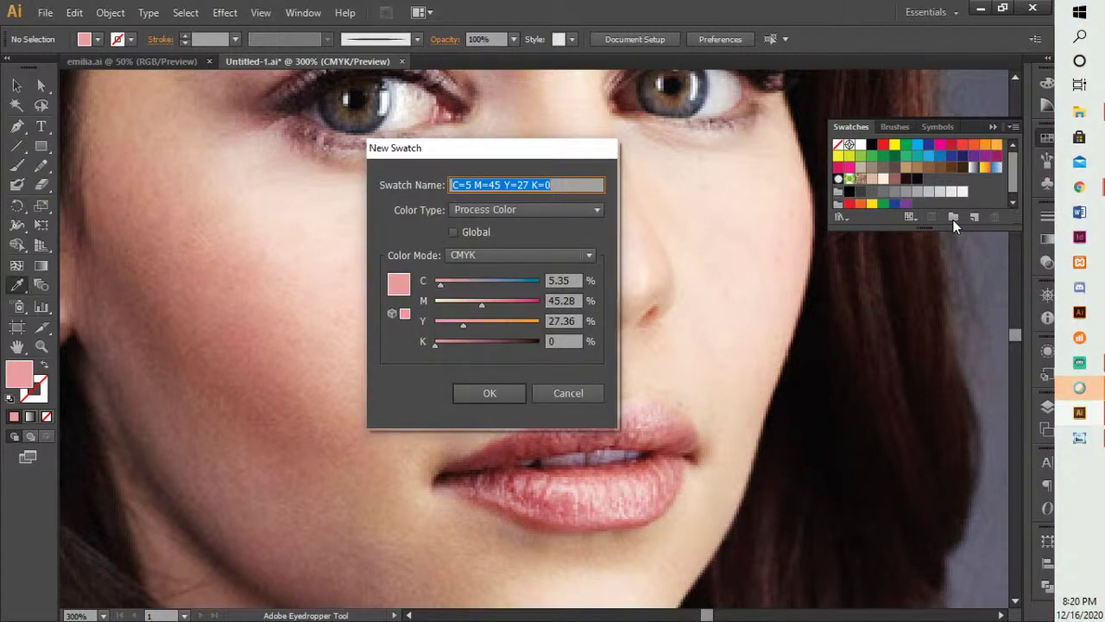
key(Return)
- Examine the face and the whole reference portrait at several magnifications, from close-up to the wider artboard
key(ctrl+1)
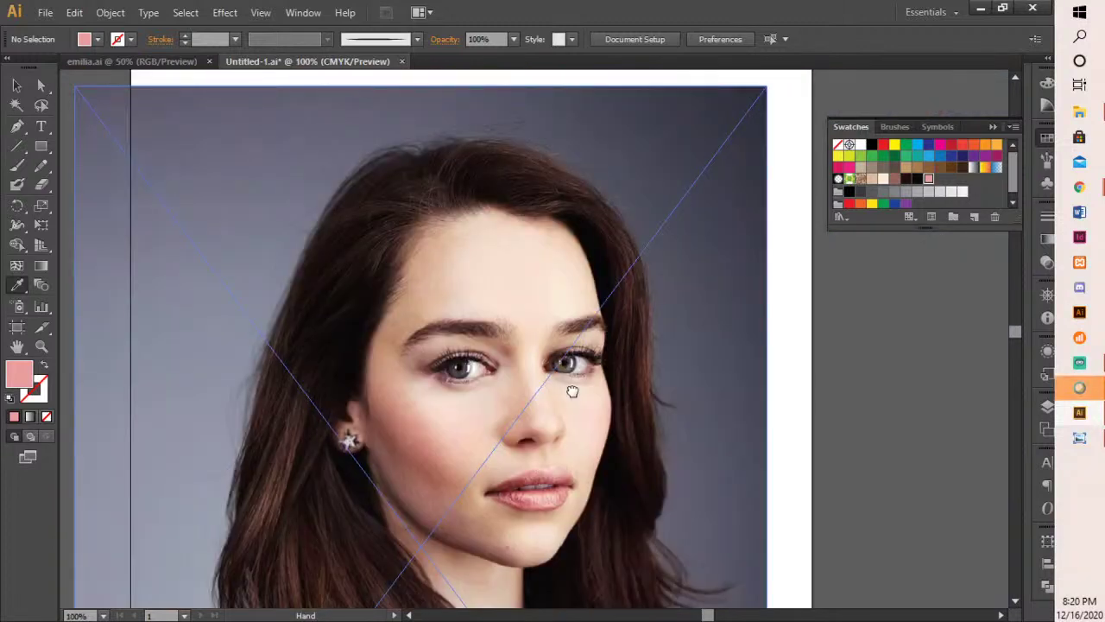
drag(573, 391, 569, 341)
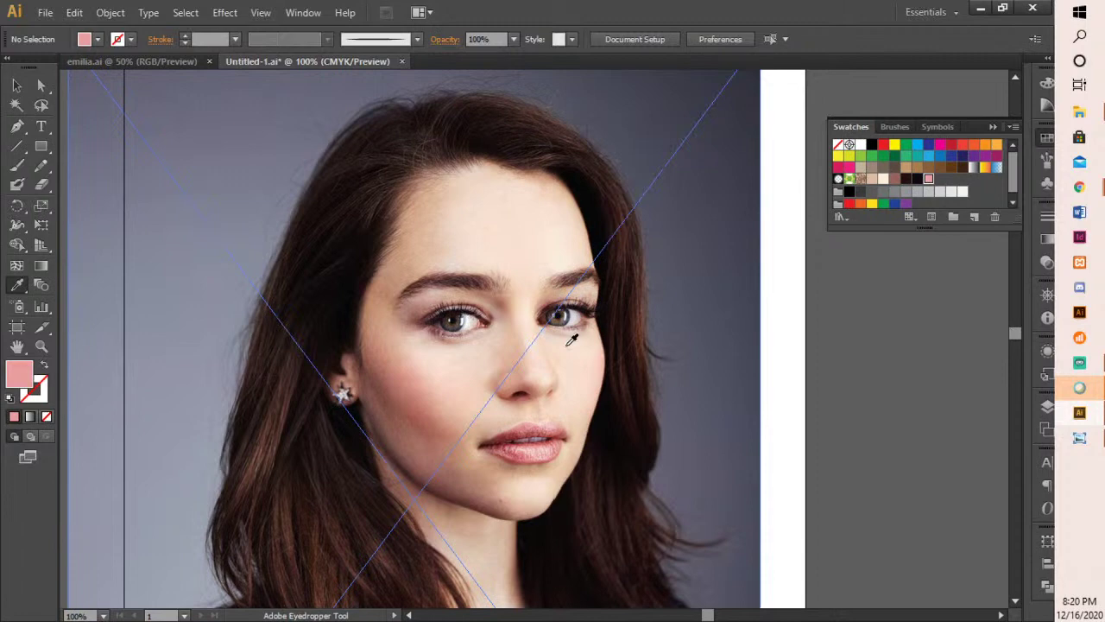
key(ctrl+minus)
key(ctrl+minus)
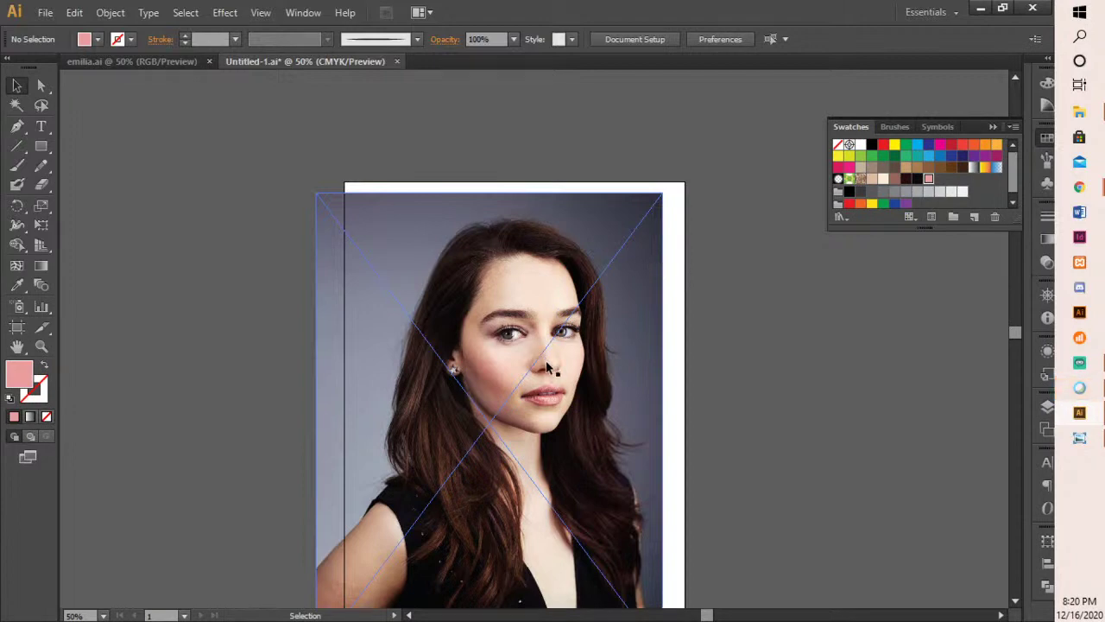
scroll(548, 364, up, 5)
scroll(574, 380, down, 4)
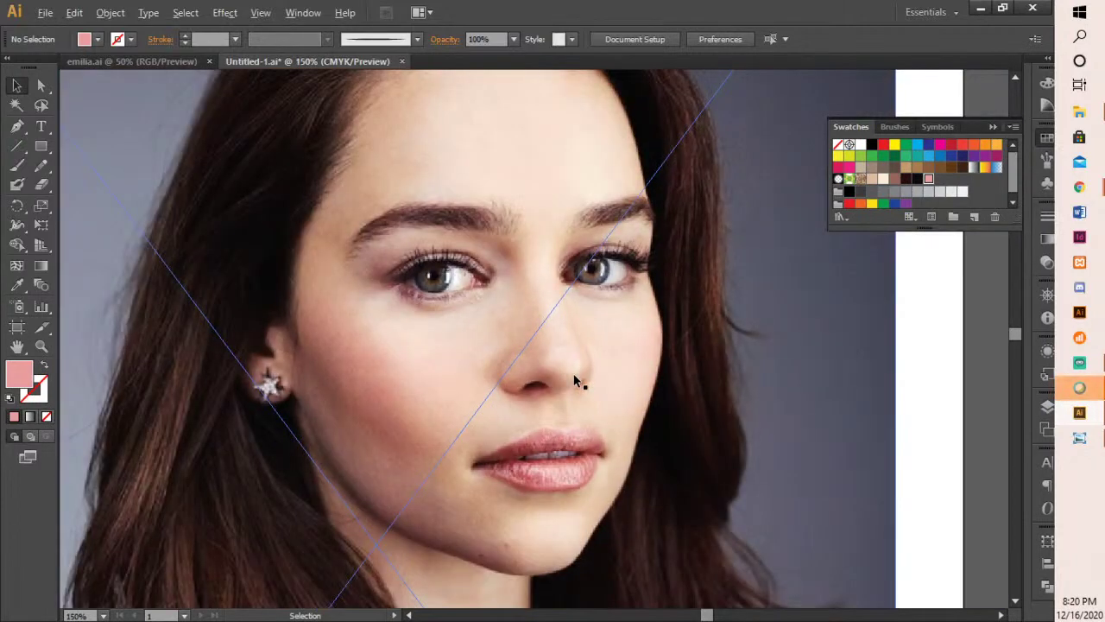
scroll(574, 372, up, 2)
scroll(574, 372, down, 2)
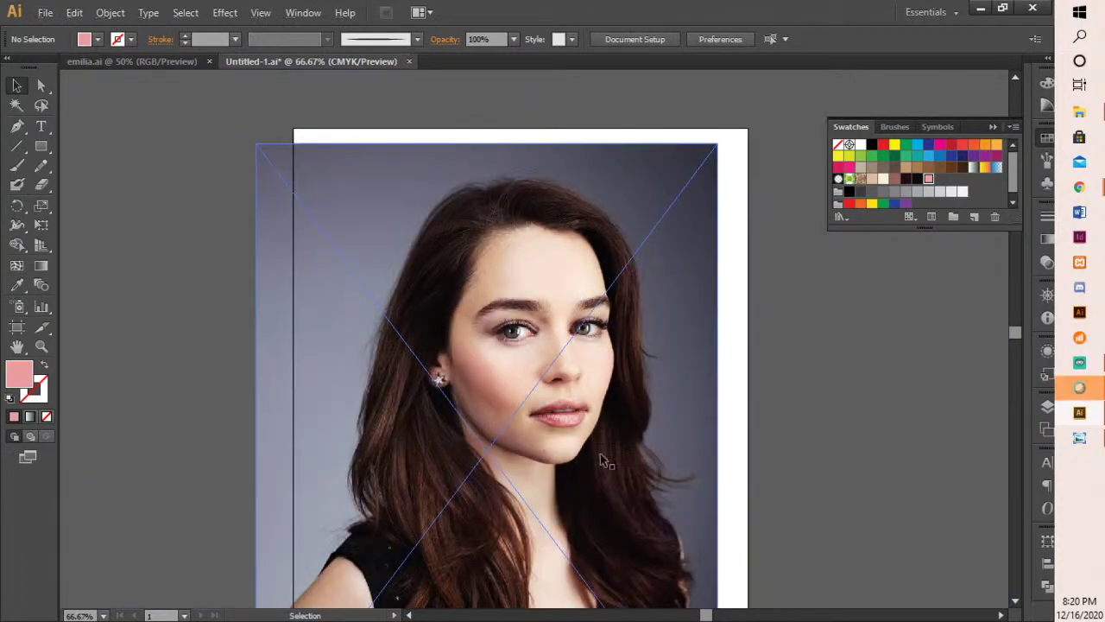
drag(600, 454, 580, 431)
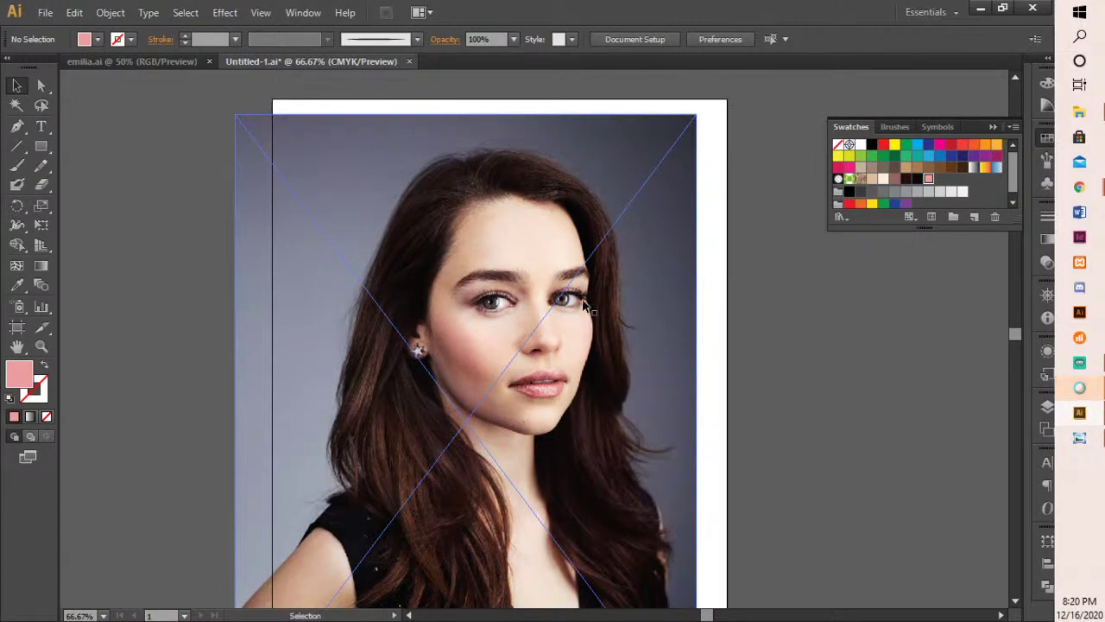
scroll(584, 304, down, 1)
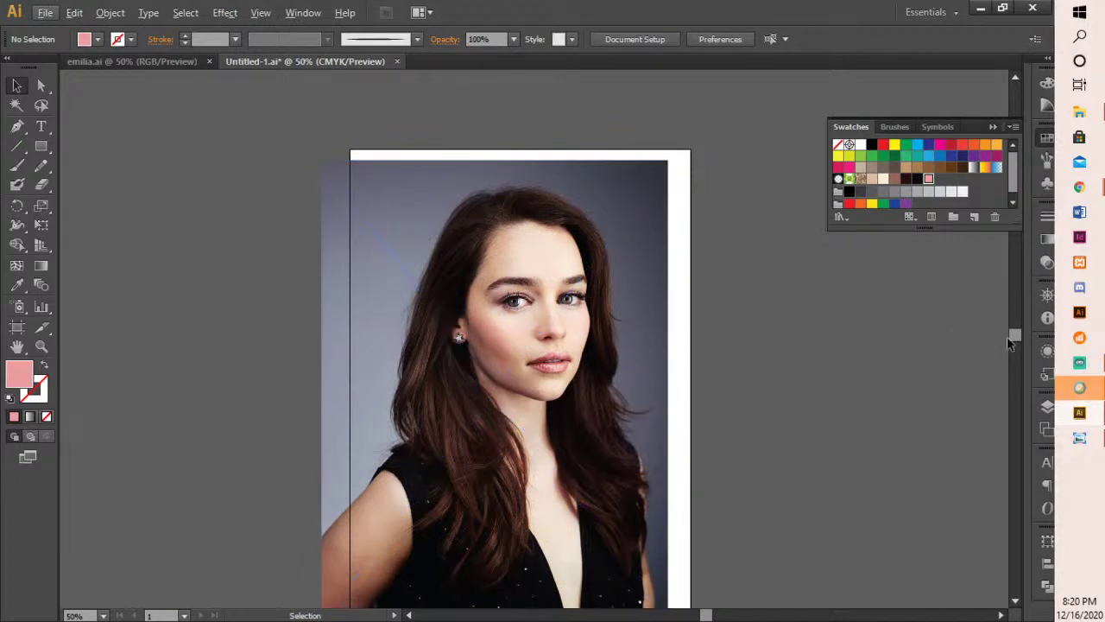
- Set the opacity of the linked reference photo on Layer 1 to 70%
click(647, 247)
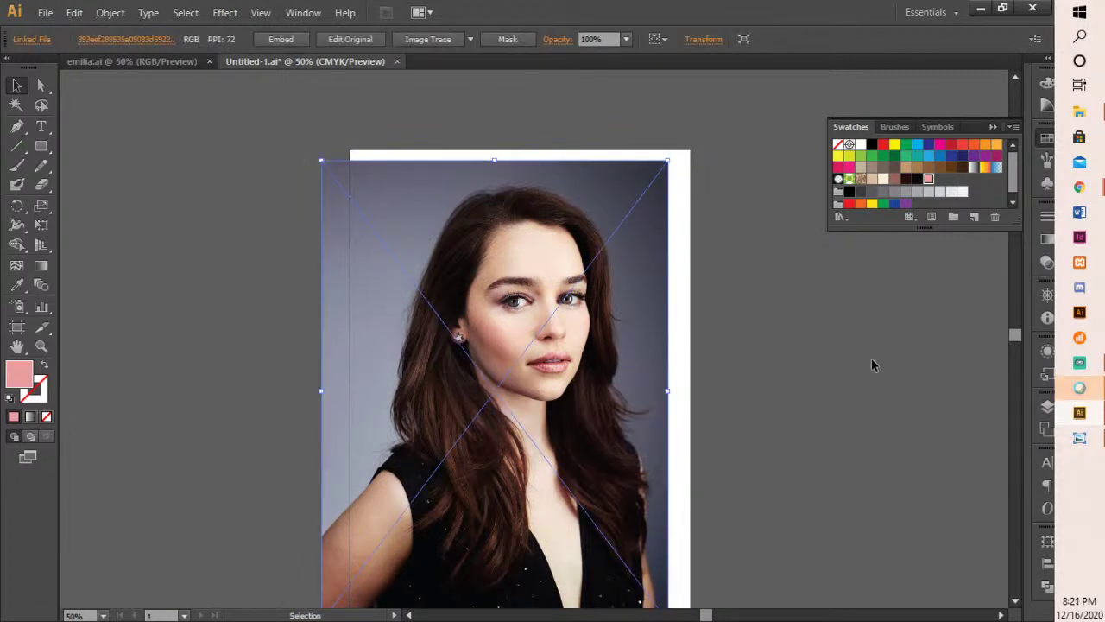
click(1048, 406)
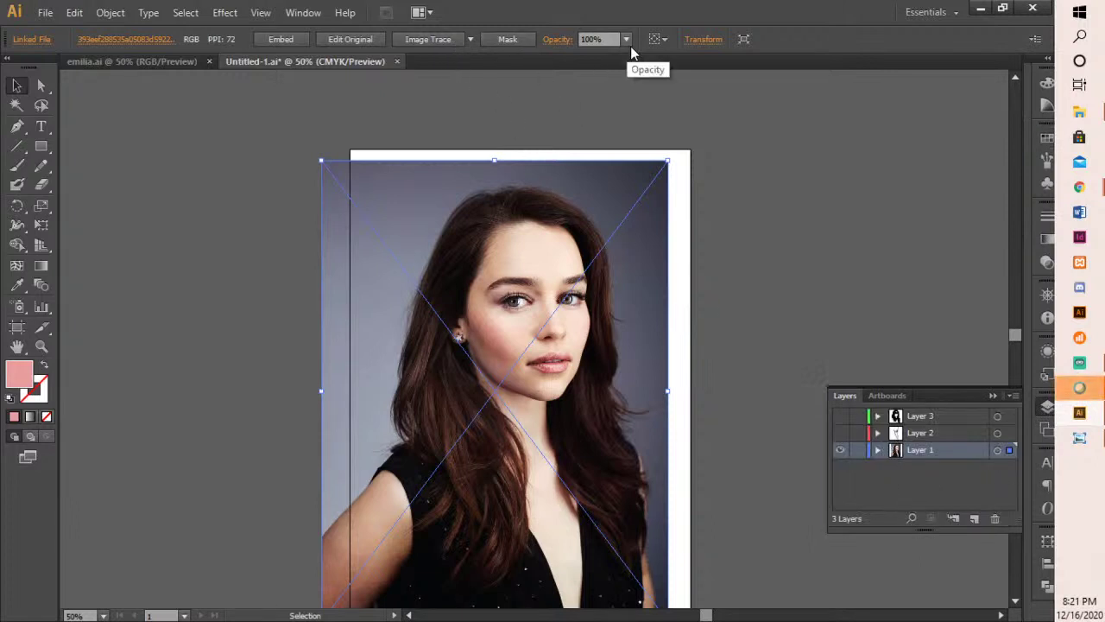
click(878, 450)
click(924, 469)
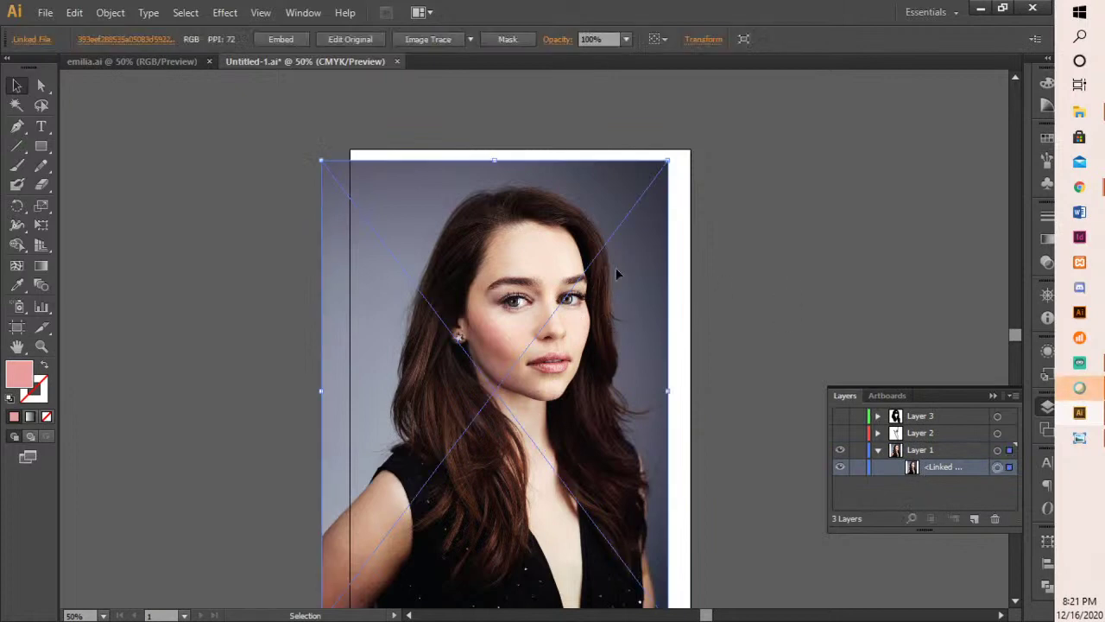
click(626, 39)
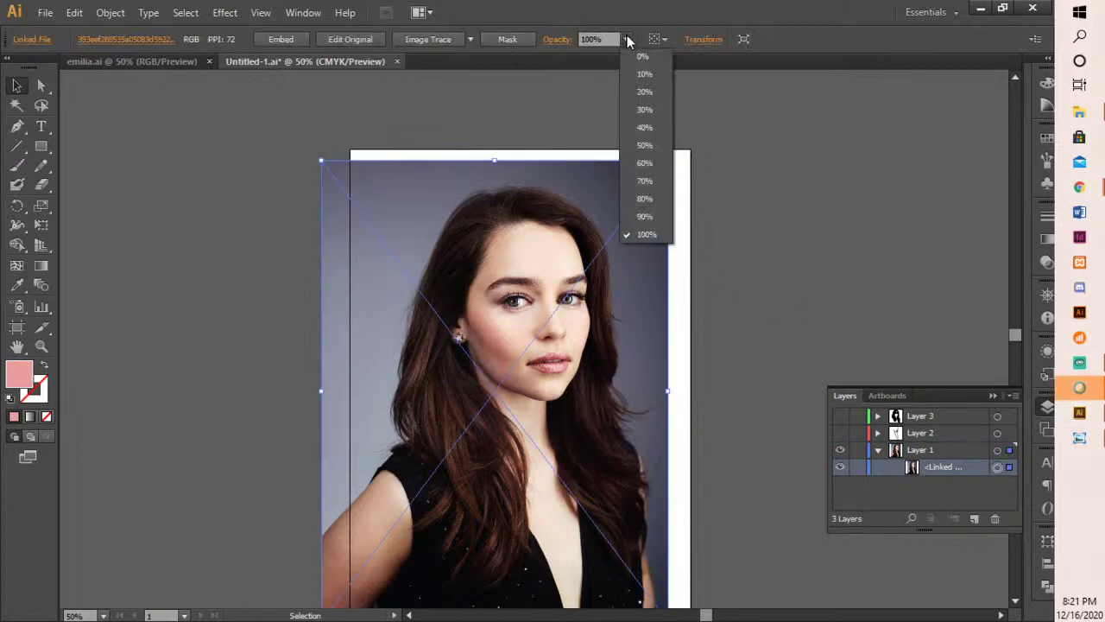
click(654, 183)
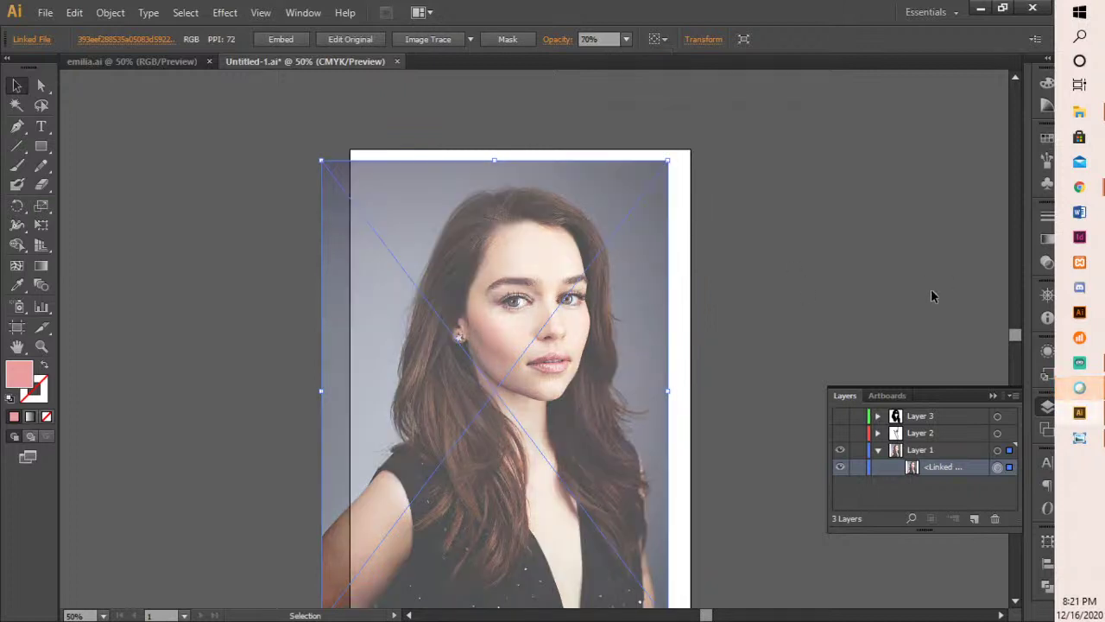
click(932, 294)
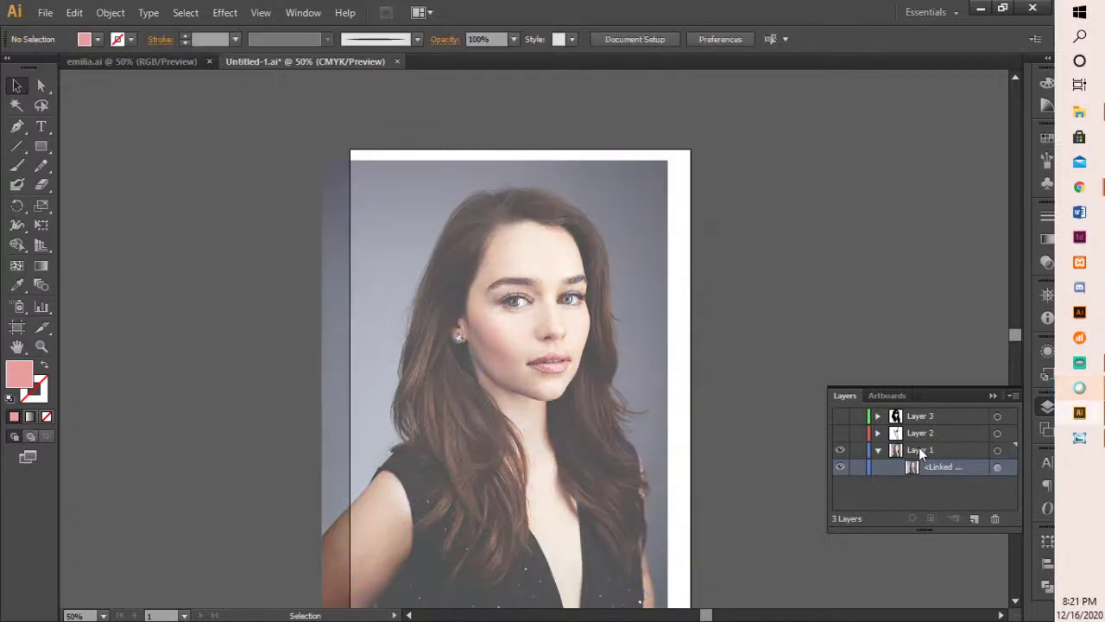
- Collapse Layer 1 and add a new layer directly above it for the hair shape
click(878, 450)
click(949, 452)
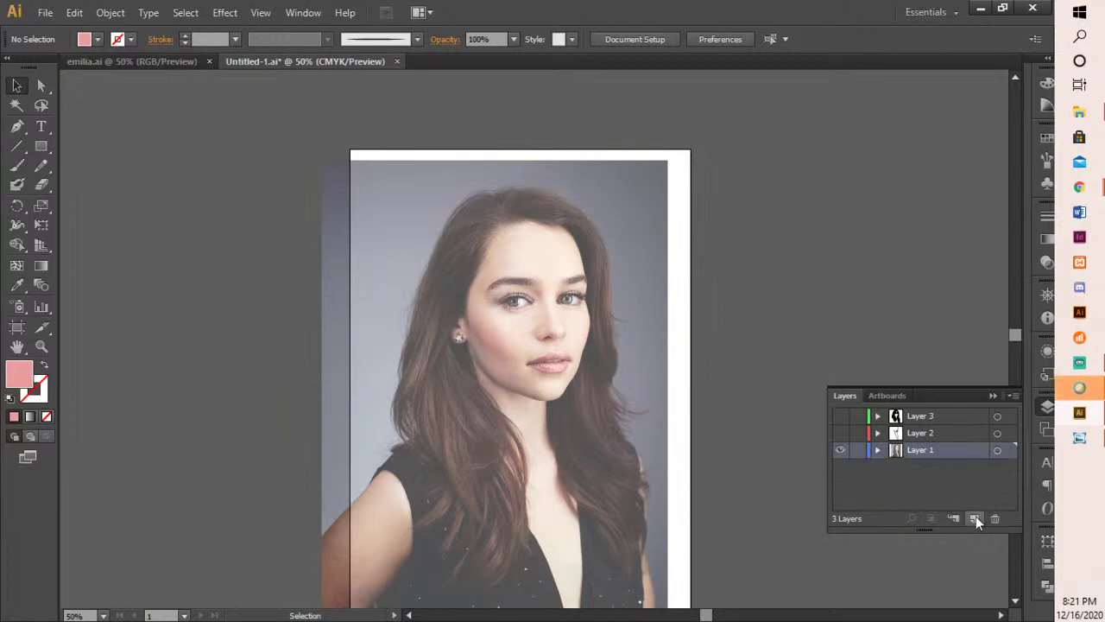
click(976, 519)
- Sample the faded brown of the hair beside the ear as the fill colour
key(p)
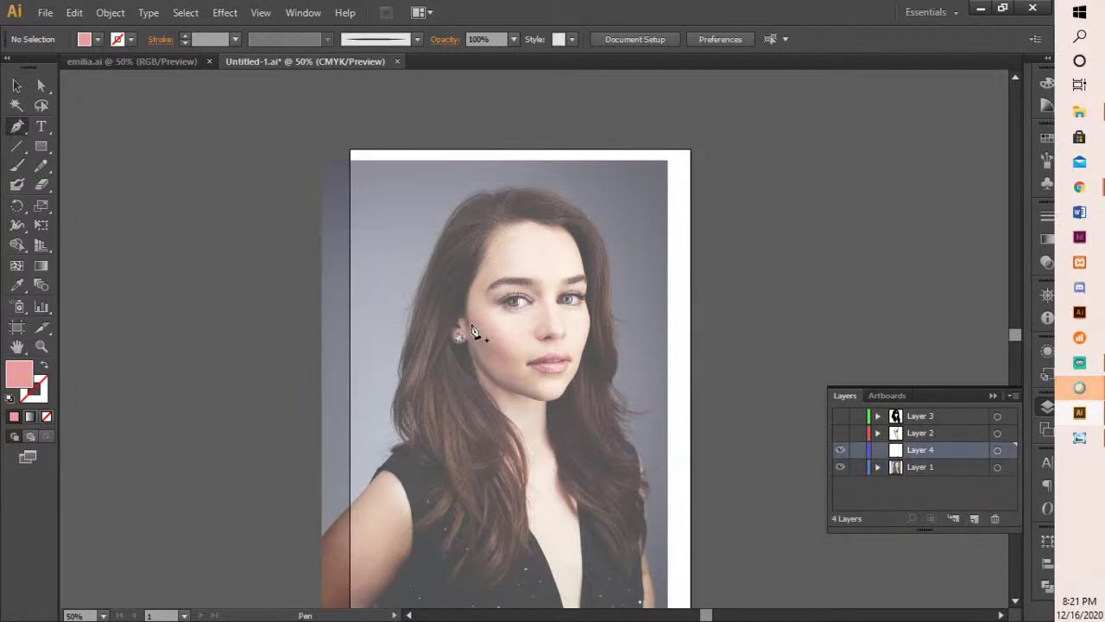
scroll(526, 363, up, 3)
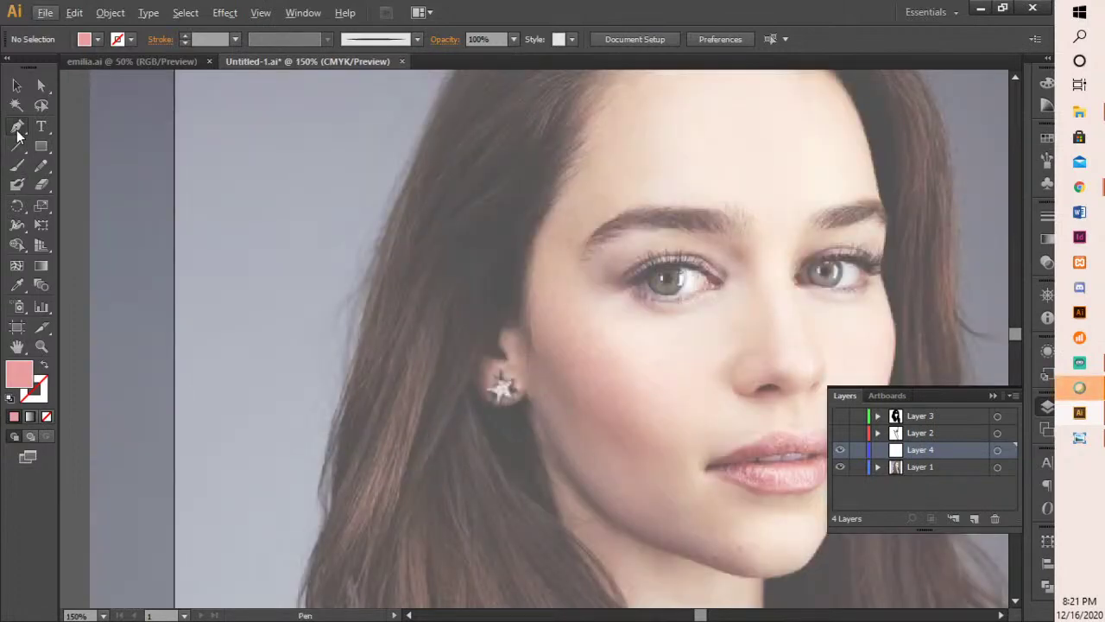
double_click(19, 371)
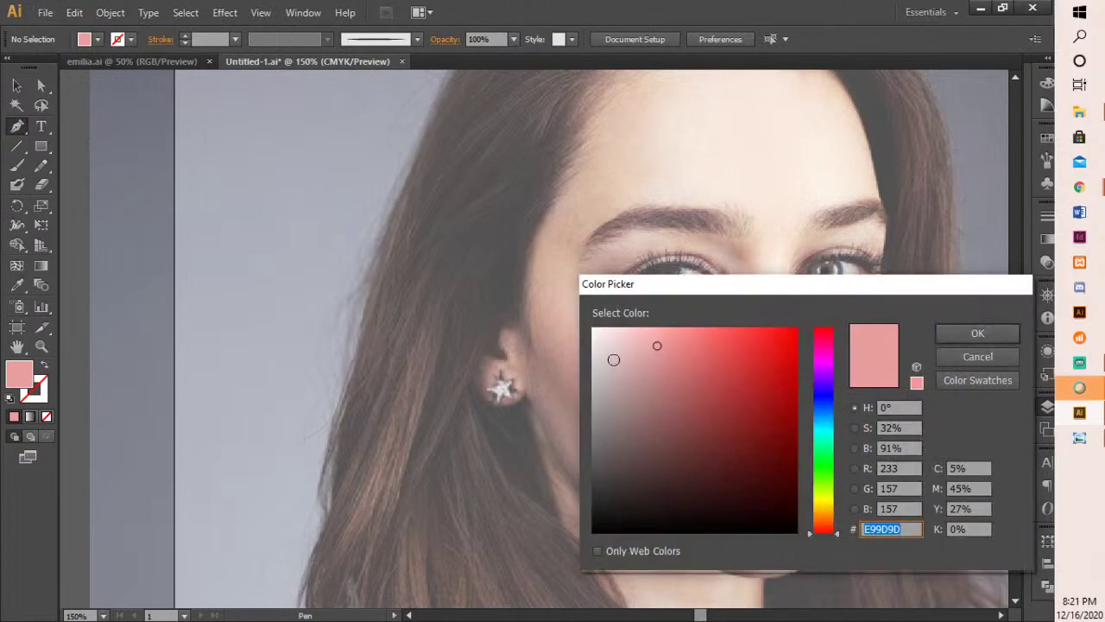
click(964, 351)
click(16, 284)
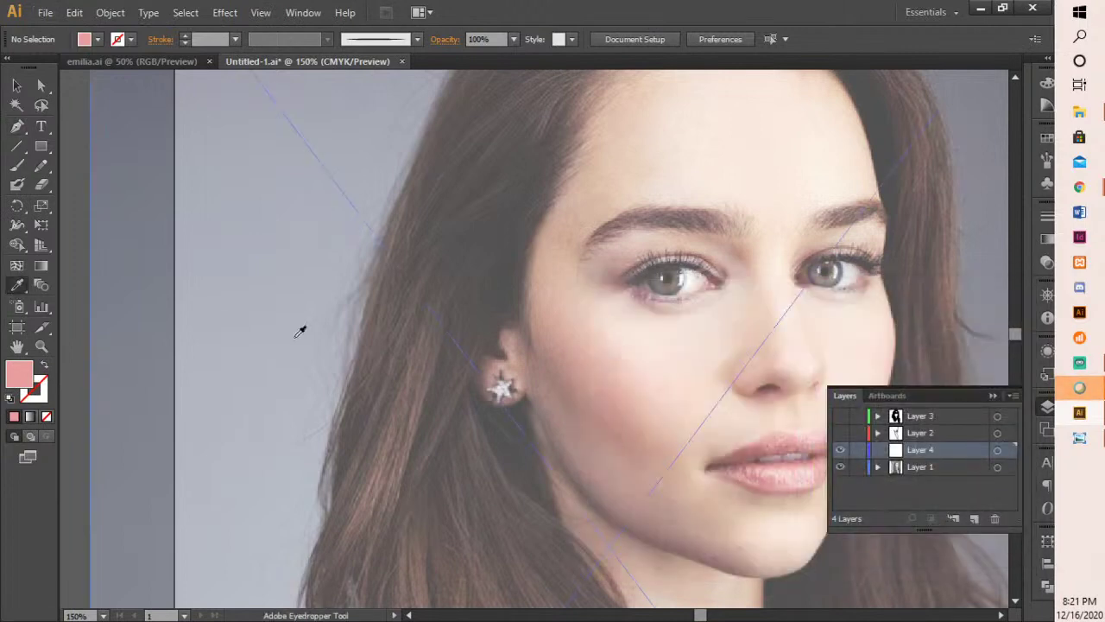
click(424, 385)
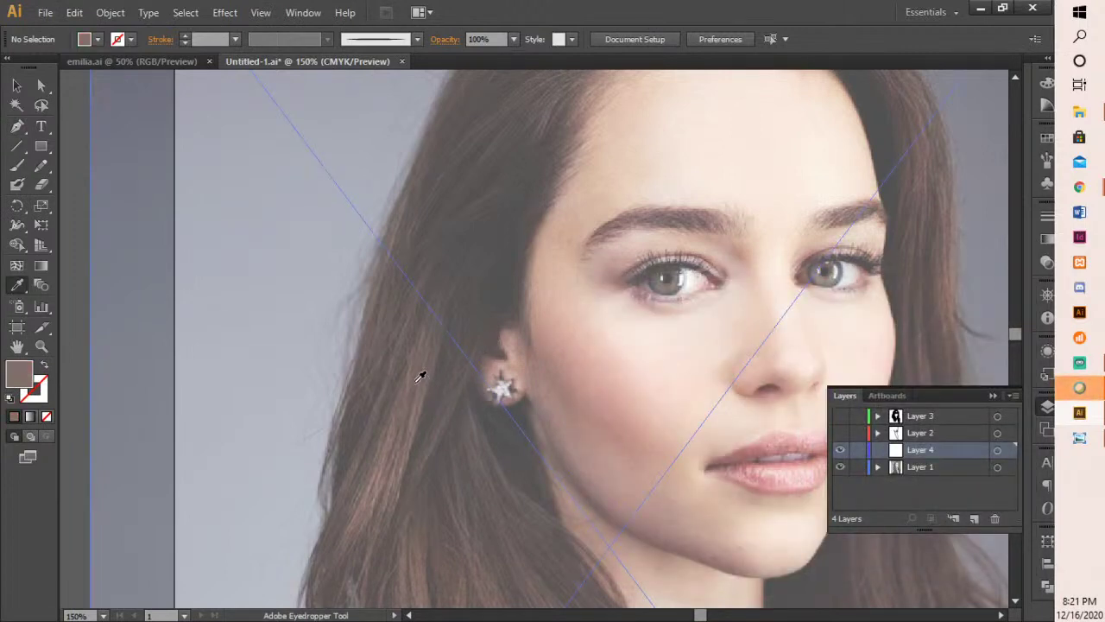
- Start a Pen path at the hairline above the forehead and trace the notched hair edge down to the temple
click(16, 126)
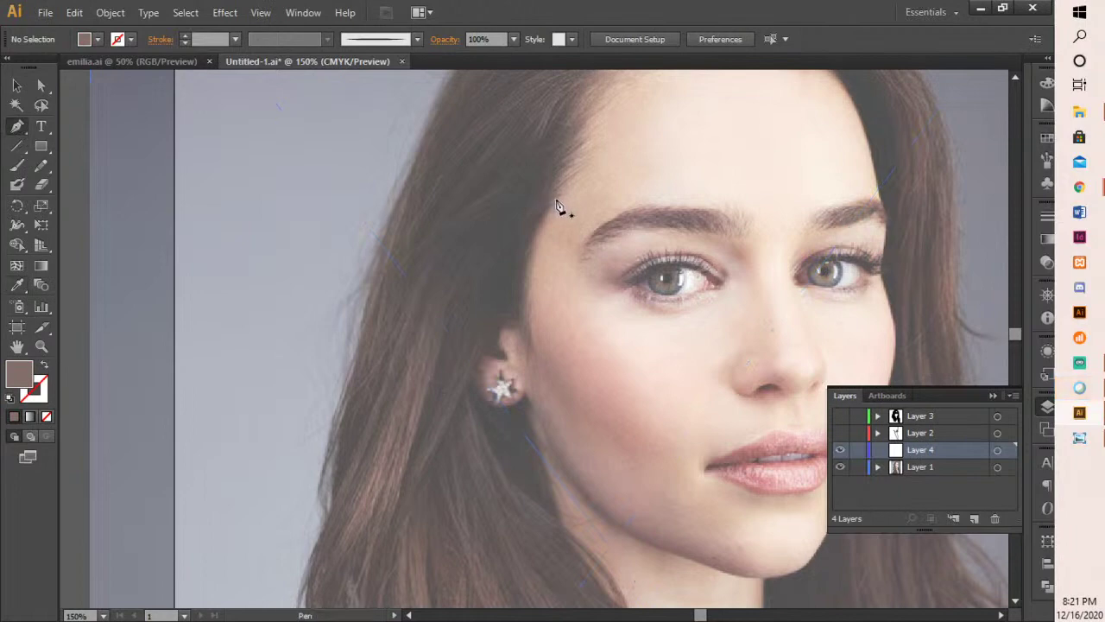
drag(556, 178, 429, 411)
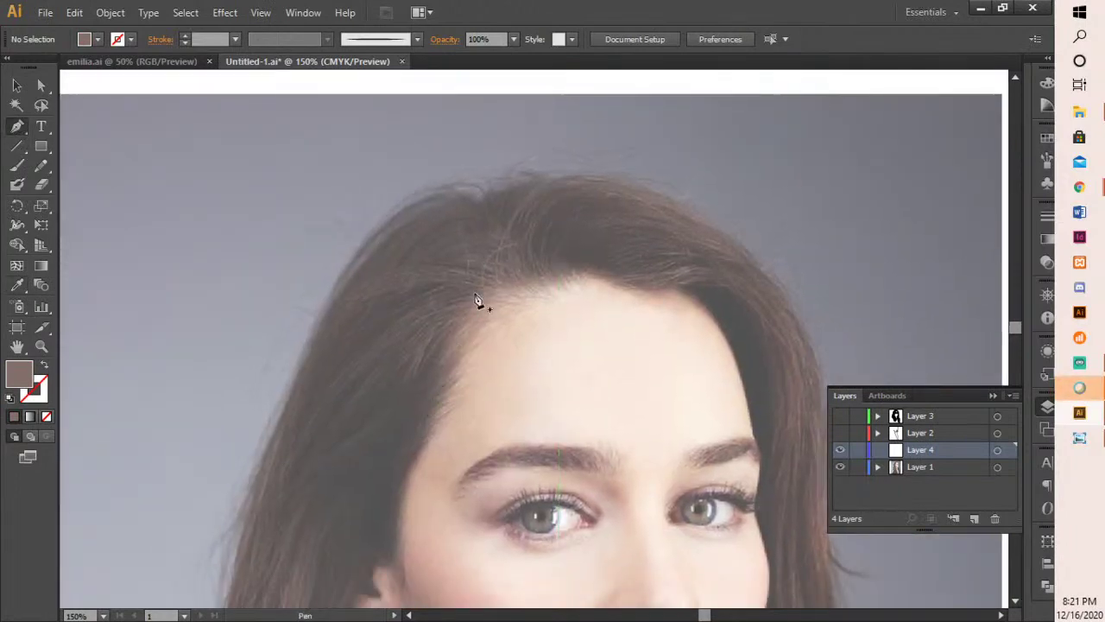
click(477, 294)
click(434, 378)
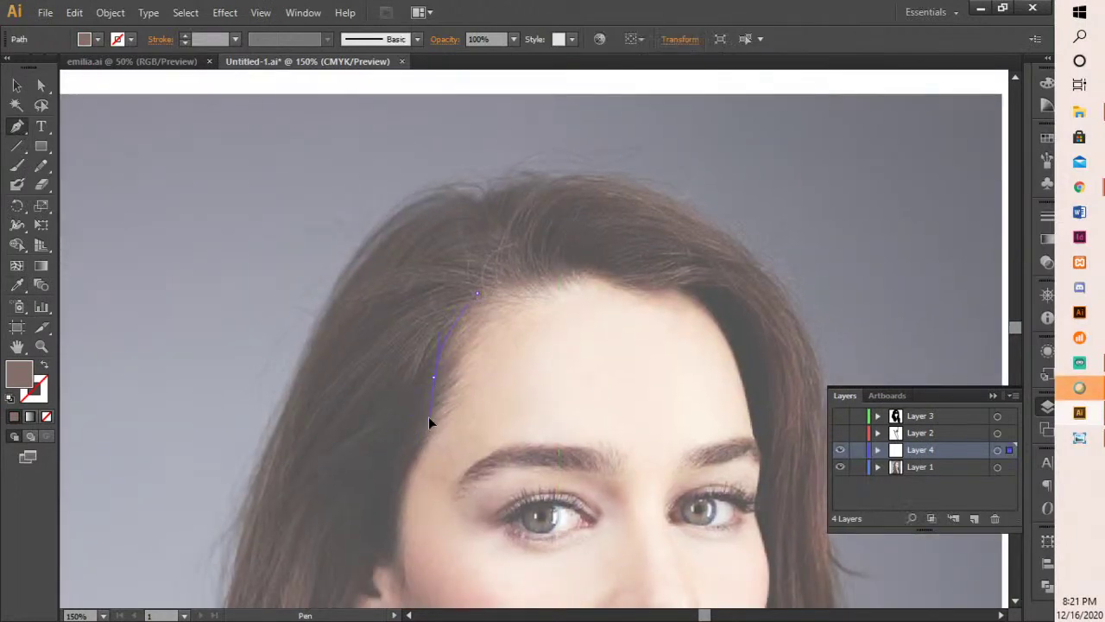
click(434, 409)
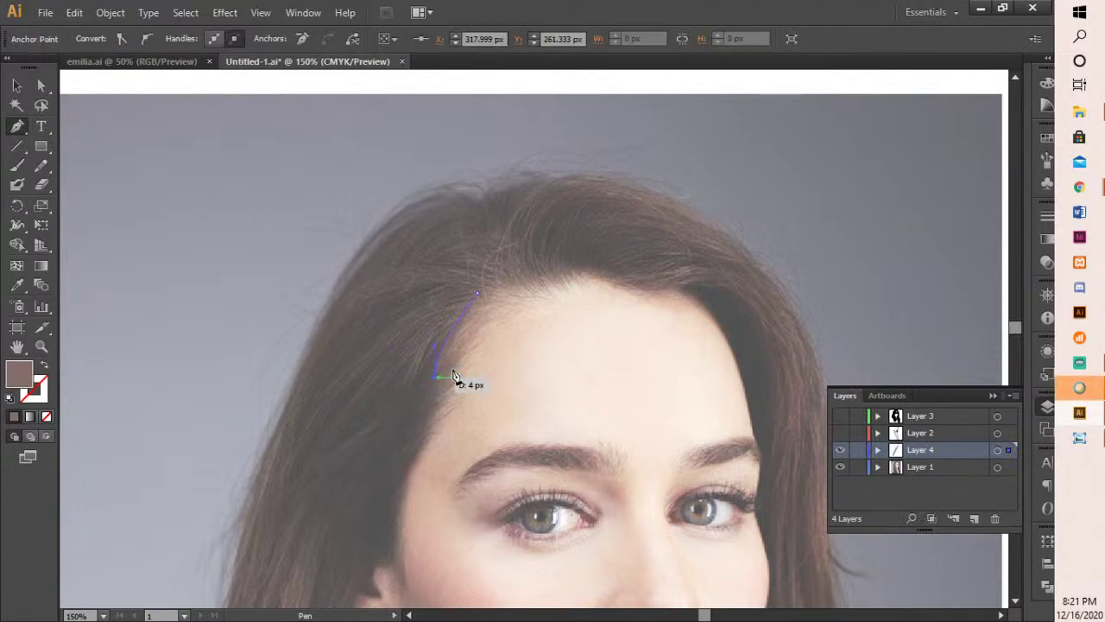
drag(454, 377, 466, 347)
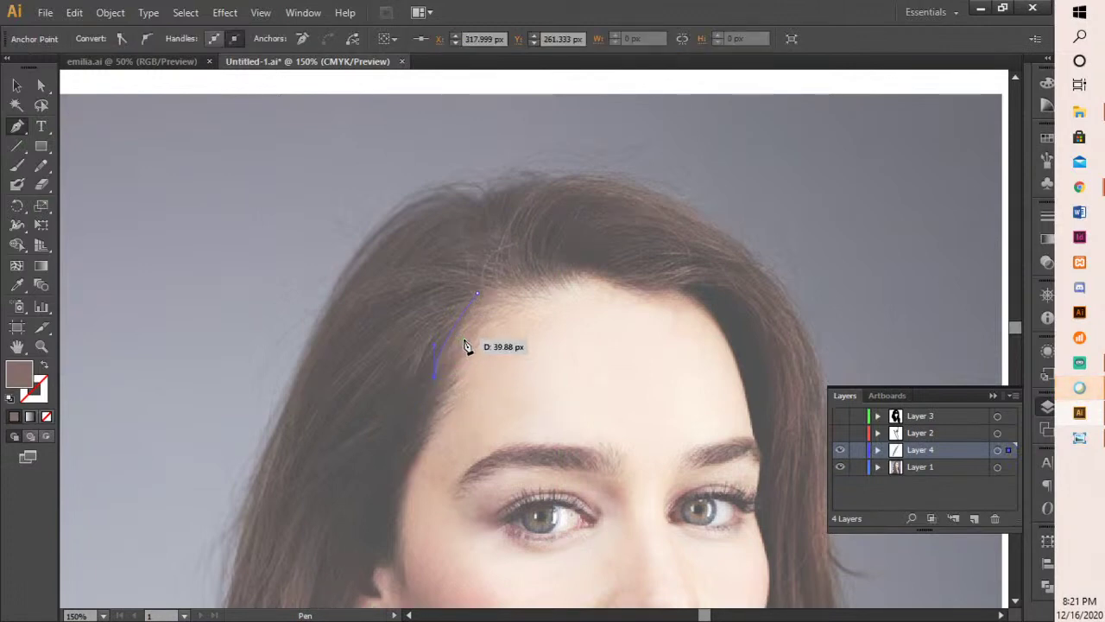
scroll(464, 342, up, 2)
click(466, 314)
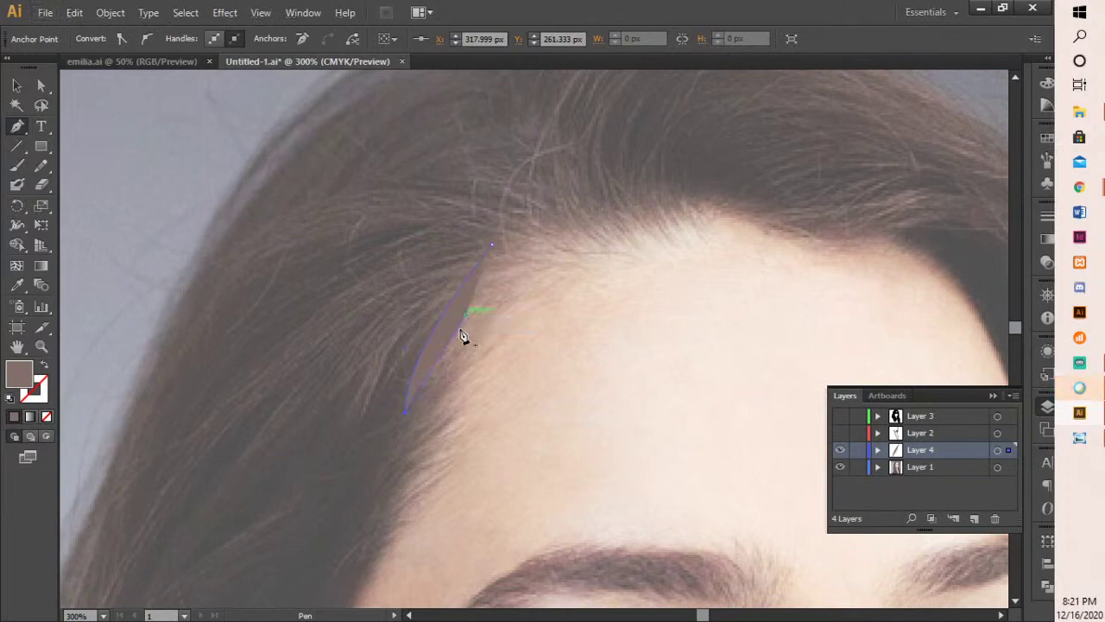
drag(396, 475, 372, 489)
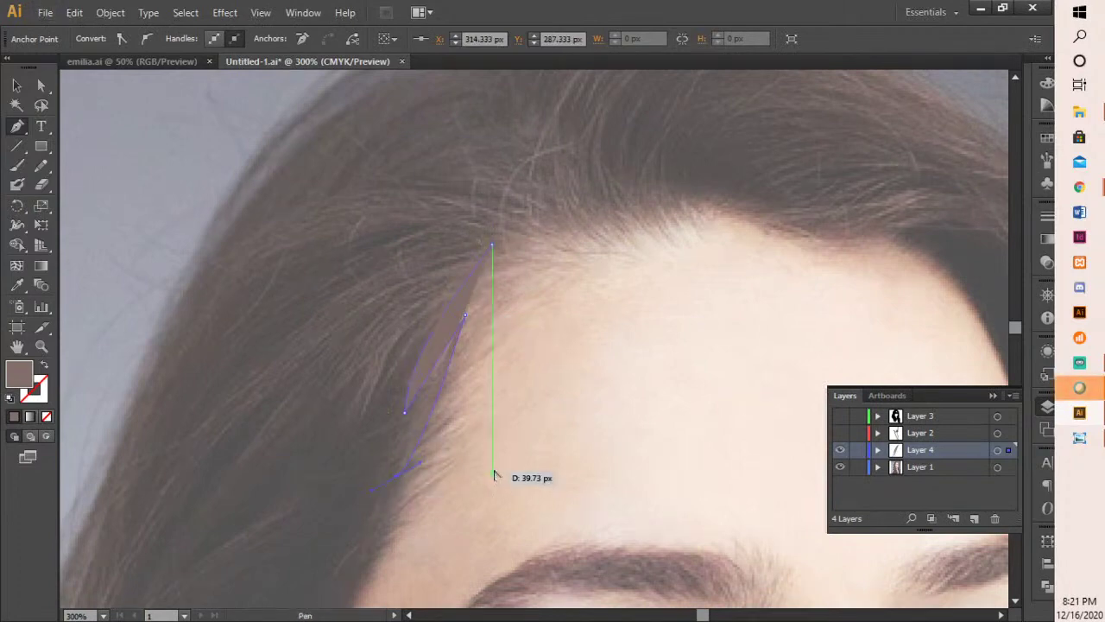
drag(494, 475, 494, 473)
scroll(493, 457, down, 2)
scroll(538, 464, up, 1)
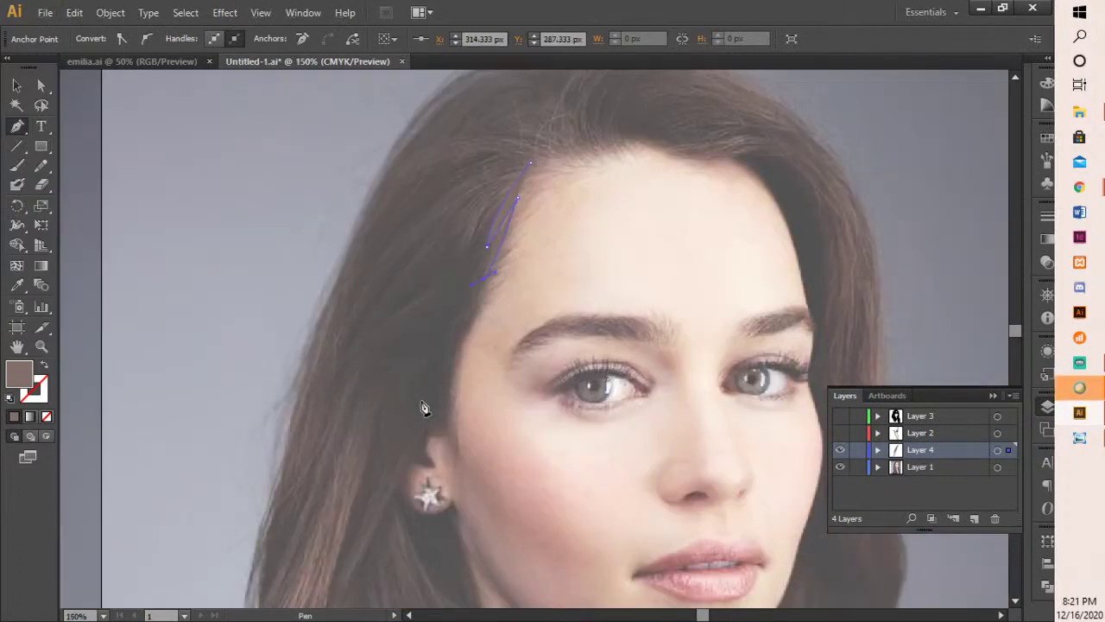
- Continue the hair path down the temple, around the outside of the ear and earring, and to the neck below the jaw
click(444, 433)
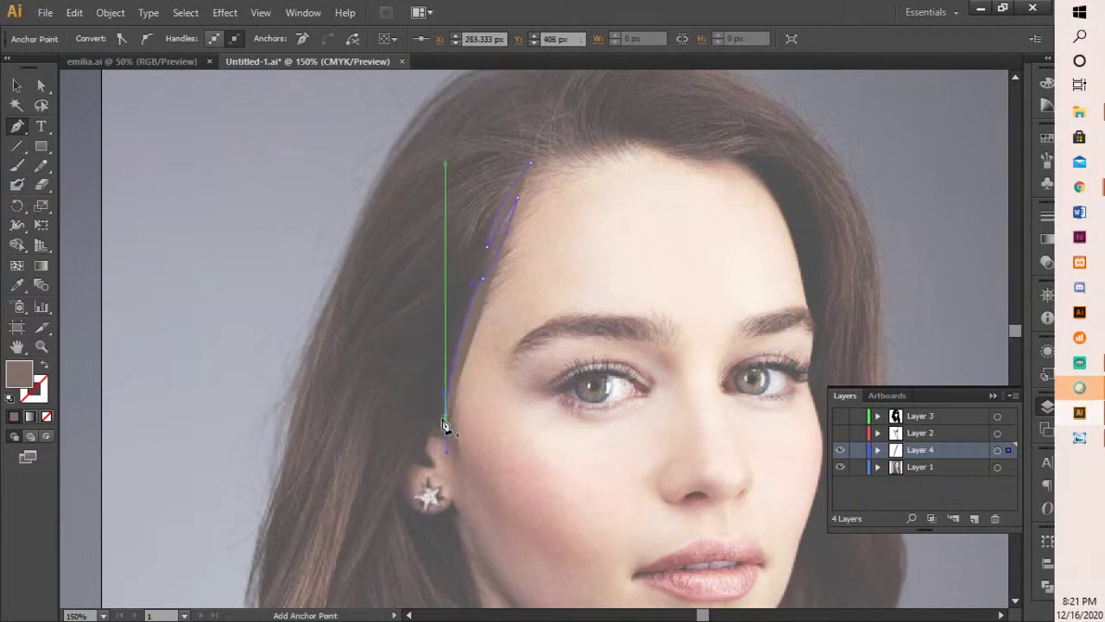
click(445, 422)
drag(431, 435, 424, 441)
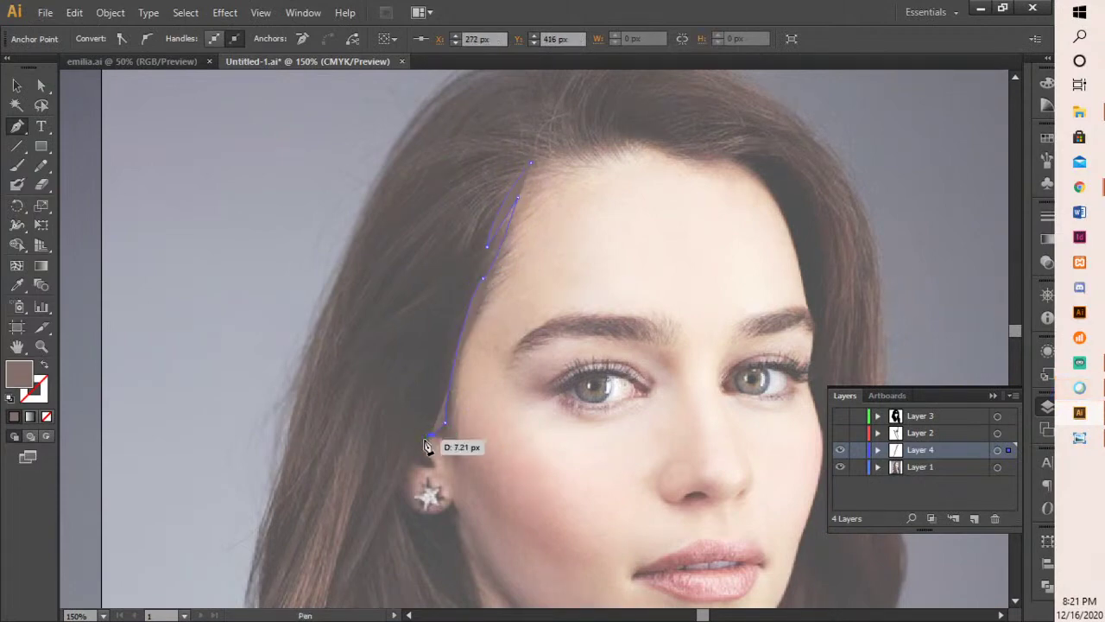
click(424, 440)
drag(399, 493, 394, 405)
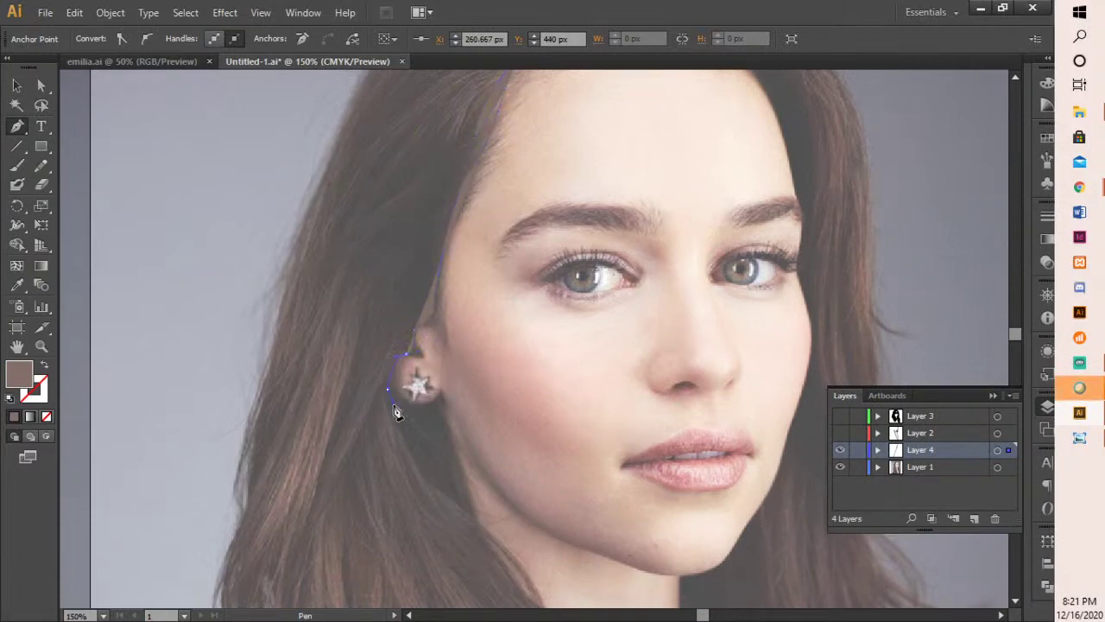
drag(451, 471, 437, 448)
drag(397, 379, 427, 379)
drag(441, 449, 464, 506)
click(463, 499)
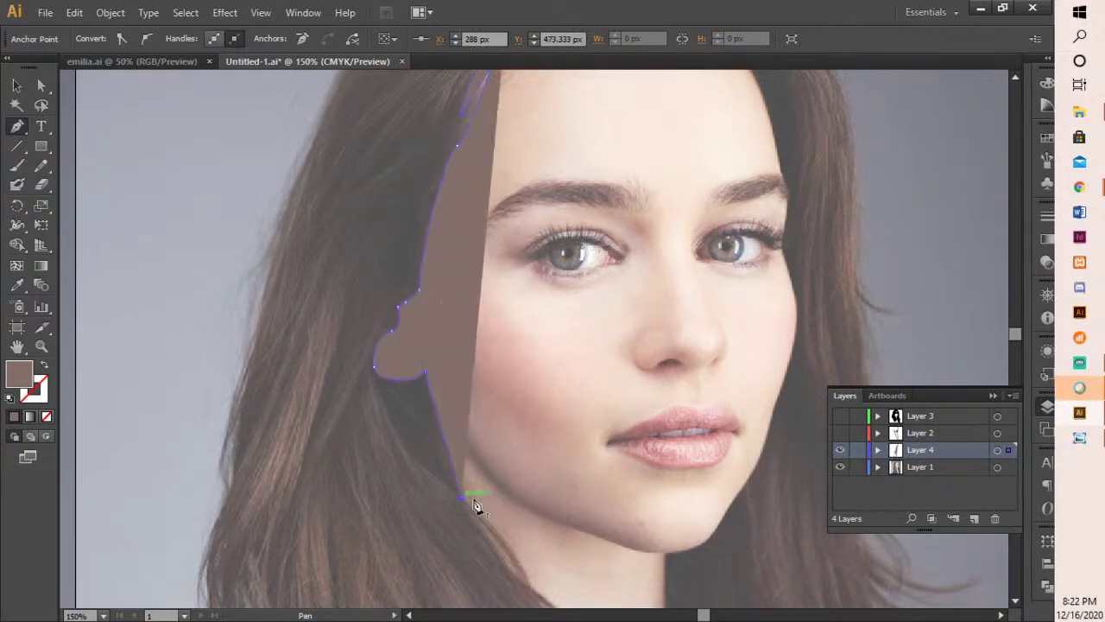
- Extend the hair path along the inner edge of the near-side hair, down the neck and chest to the lower locks
key(space)
drag(518, 484, 461, 215)
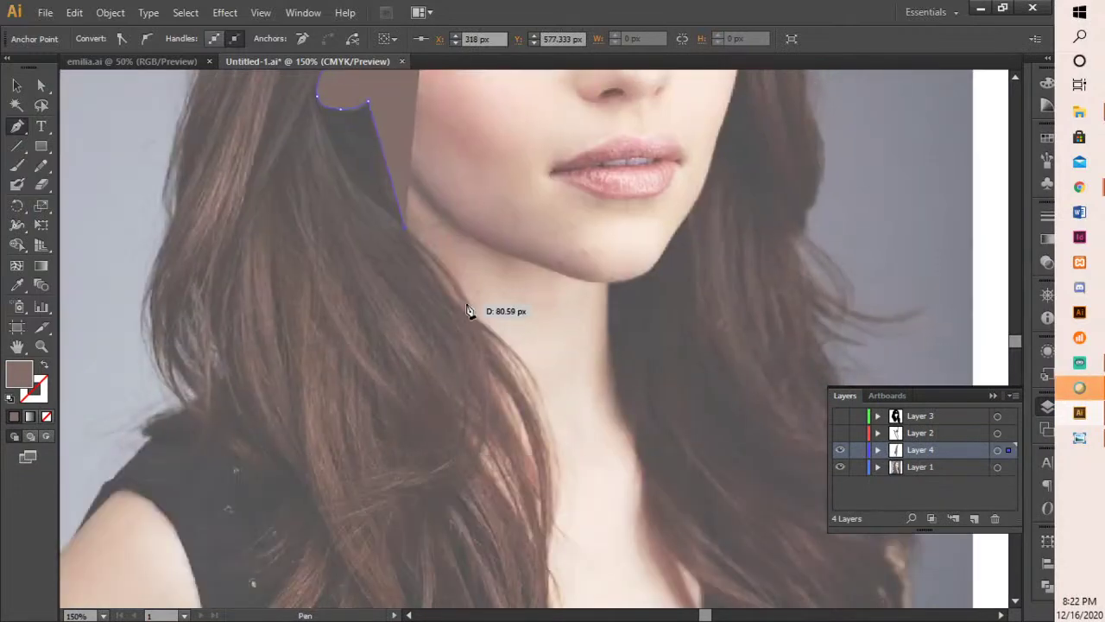
drag(457, 308, 468, 316)
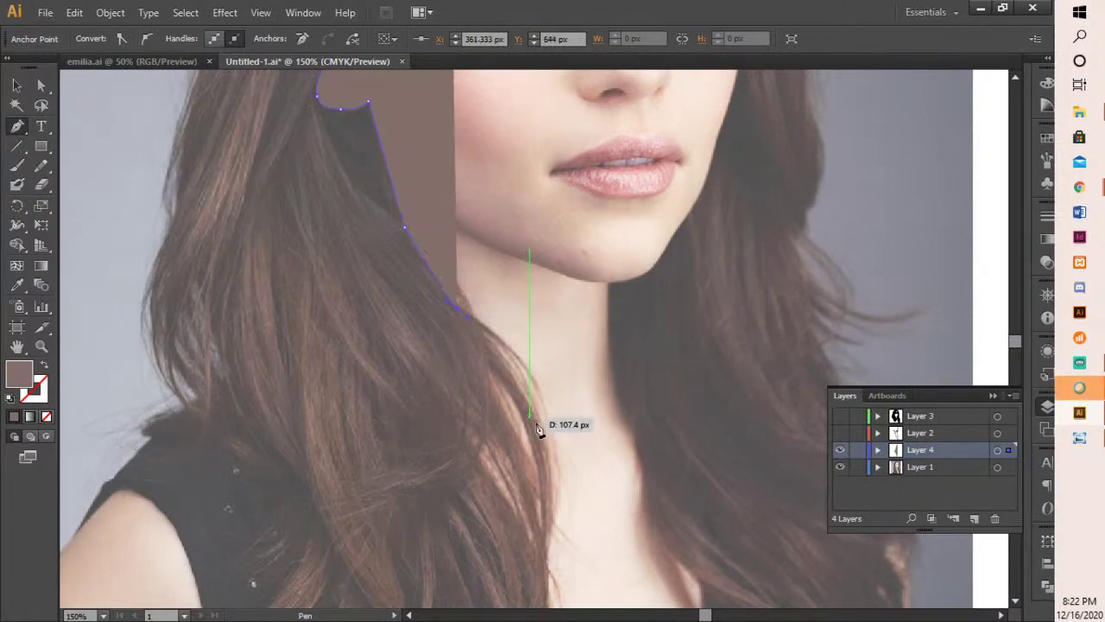
scroll(549, 454, down, 2)
key(space)
drag(552, 490, 530, 338)
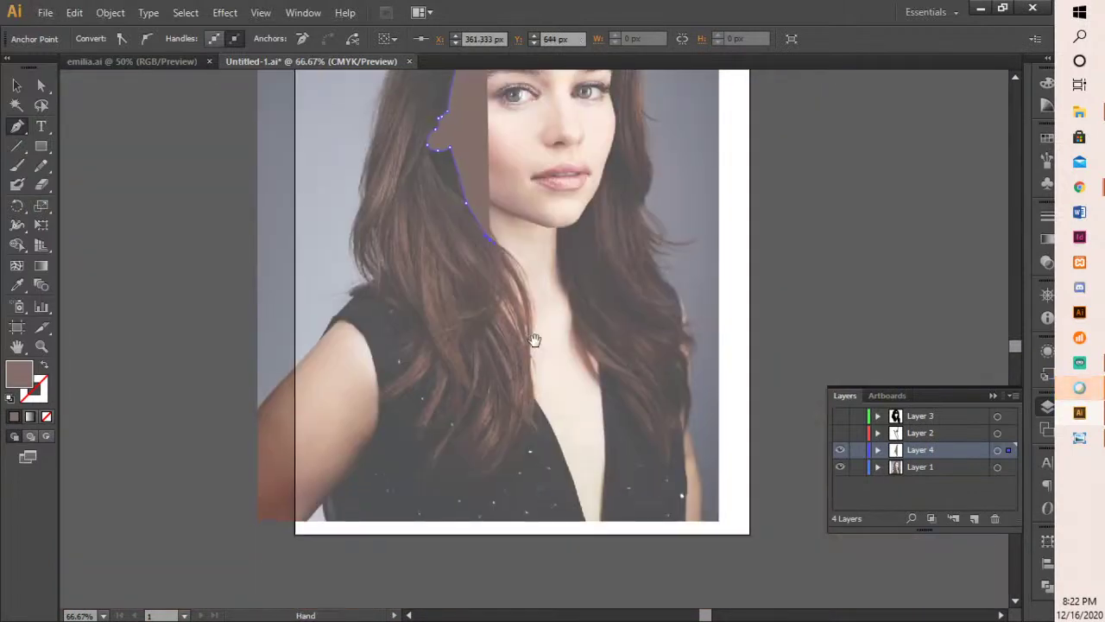
drag(521, 418, 484, 522)
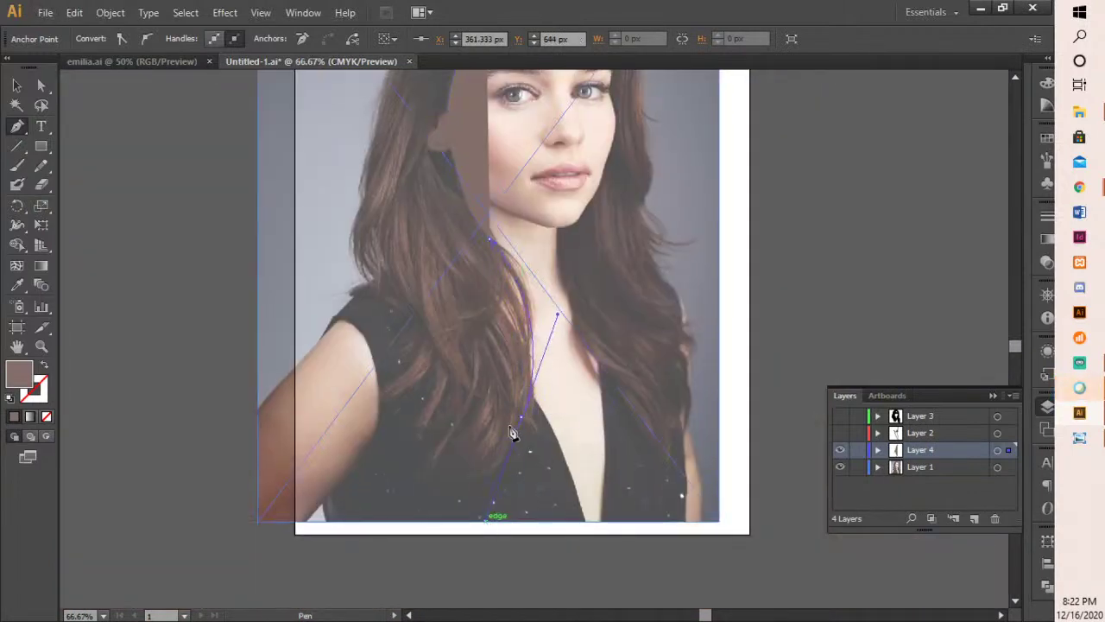
click(522, 418)
- Shape the pointed lower hair ends and trace the path up over the shoulder onto the outer edge of the hair
mouse_move(455, 462)
mouse_down()
mouse_move(499, 391)
mouse_move(498, 469)
mouse_move(440, 469)
mouse_up()
click(469, 469)
drag(480, 431, 482, 402)
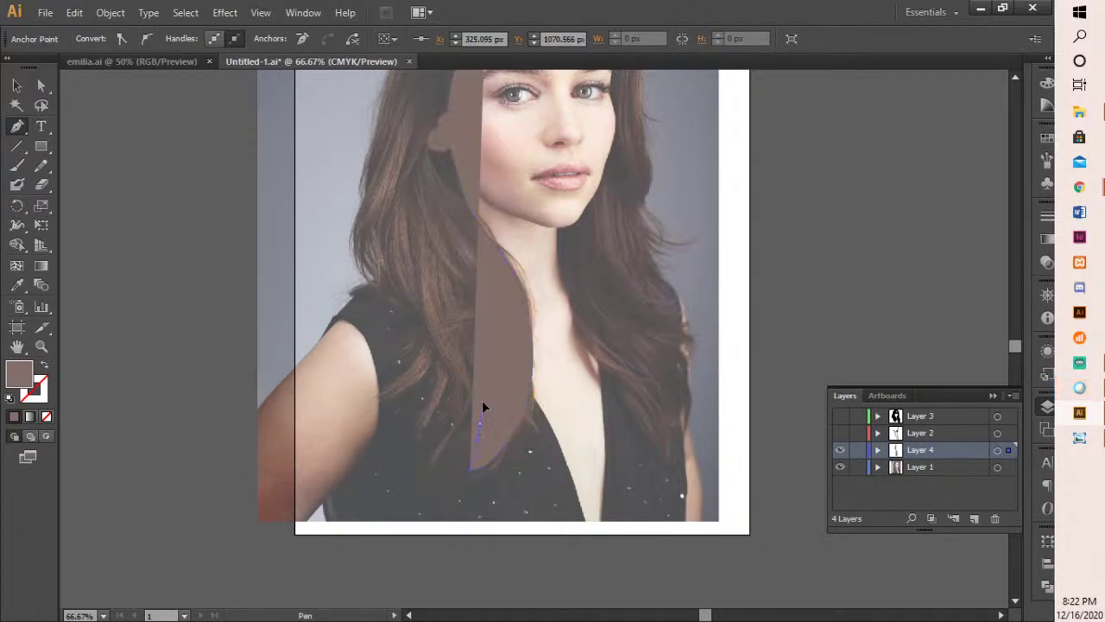
drag(445, 447, 376, 327)
click(474, 393)
ctrl+click(376, 326)
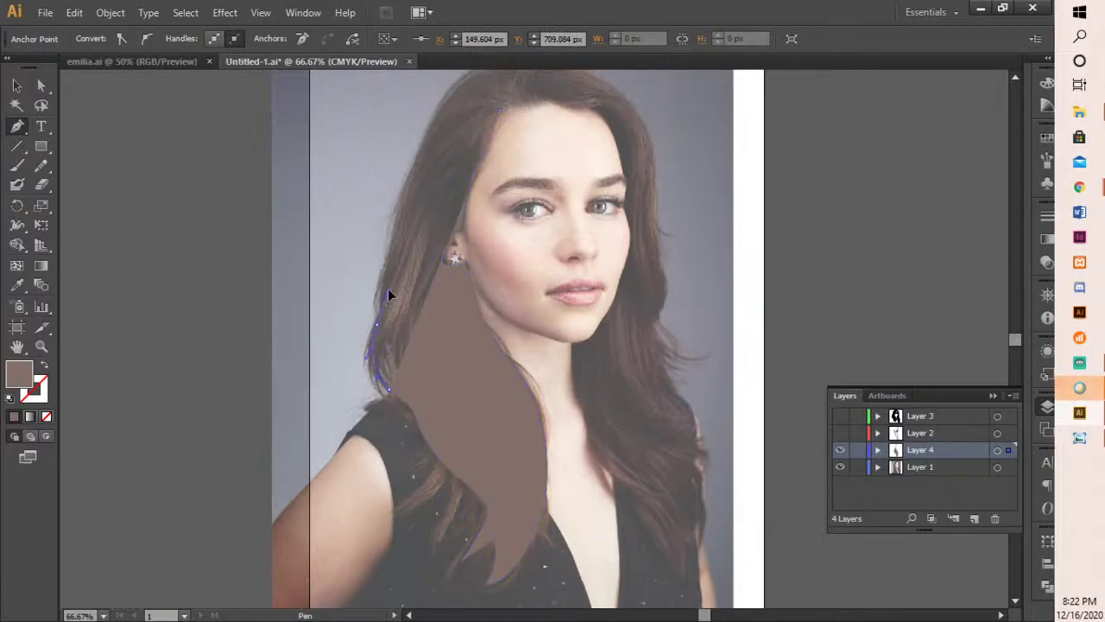
- Trace the outer edge of the near-side hair up to the crown, ending in a corner anchor beside the parting
drag(387, 289, 397, 246)
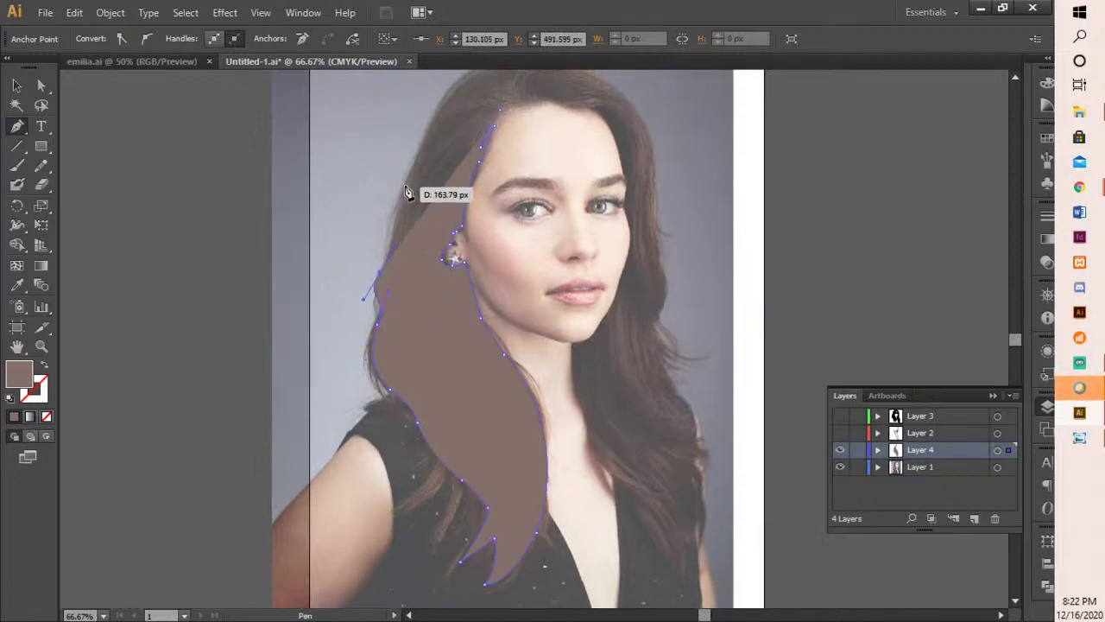
drag(416, 186, 392, 349)
drag(466, 234, 527, 228)
click(464, 234)
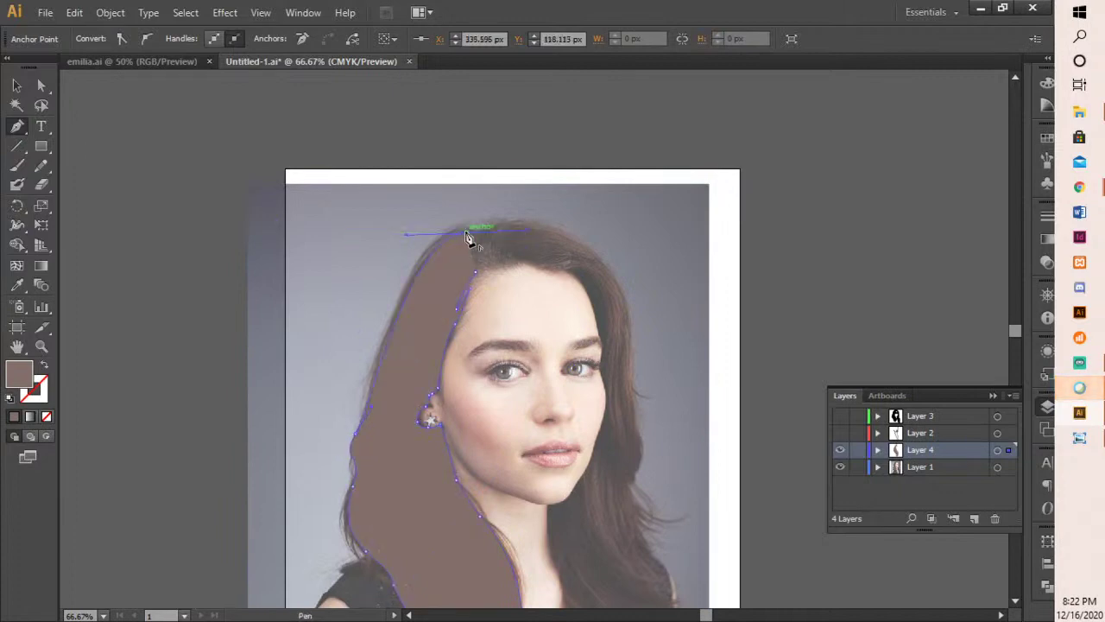
- Continue the hair path across the dip at the parting, over the crown, and down the outer far-side hair to eye level
scroll(500, 251, up, 3)
drag(498, 272, 394, 324)
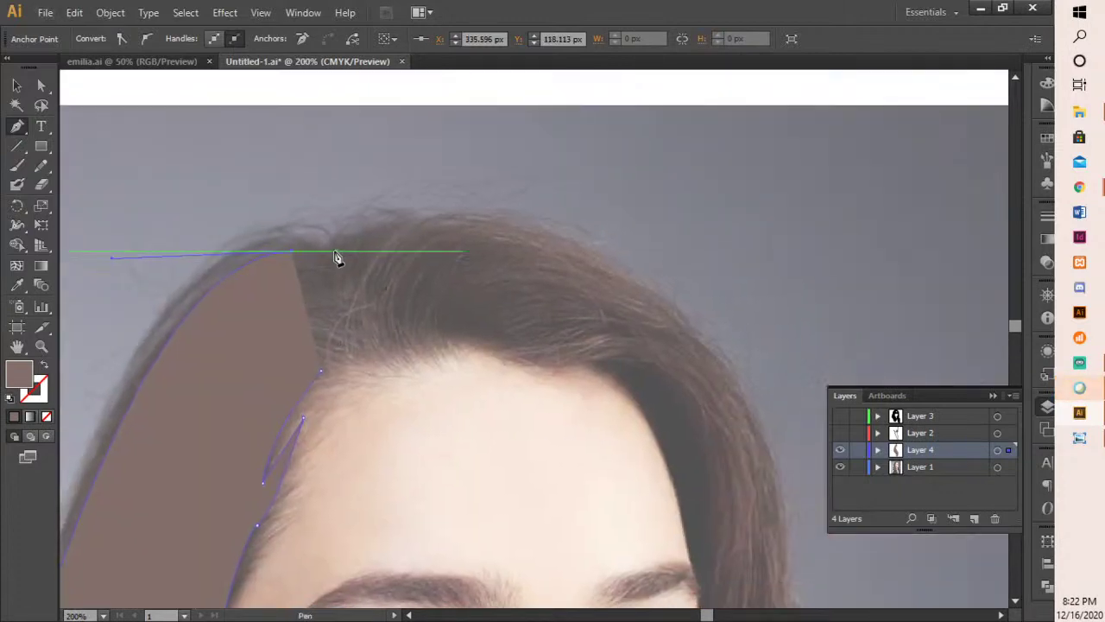
click(329, 255)
drag(329, 246, 656, 287)
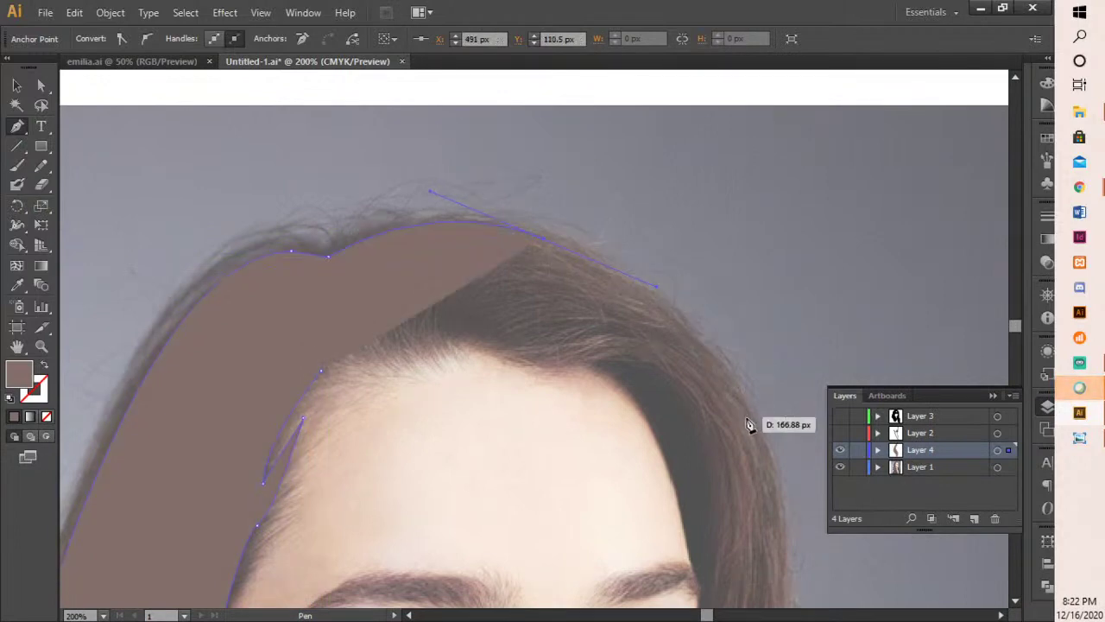
key(ctrl+minus)
drag(743, 445, 544, 295)
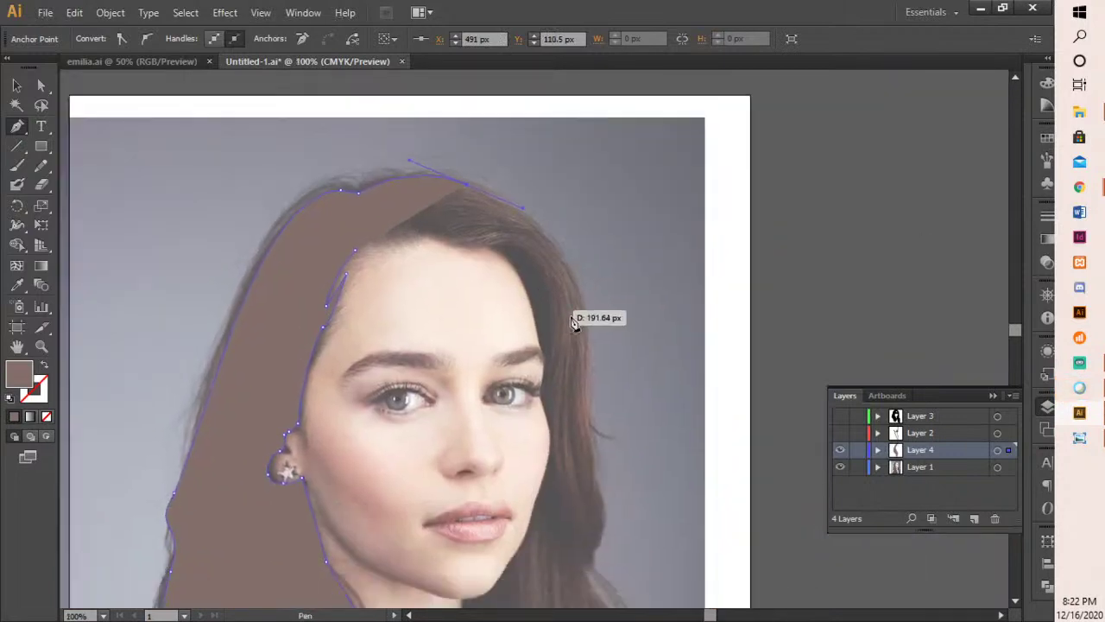
drag(584, 376, 580, 496)
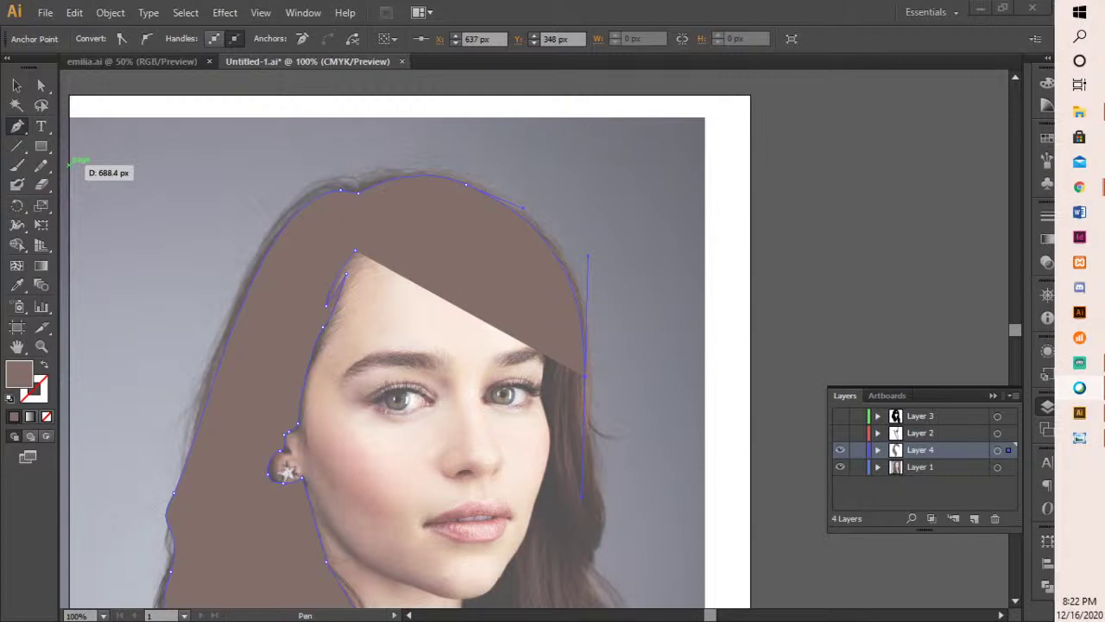
- Trace the wavy outer edge of the far-side hair from eye level down past the shoulder to its lower end
key(space)
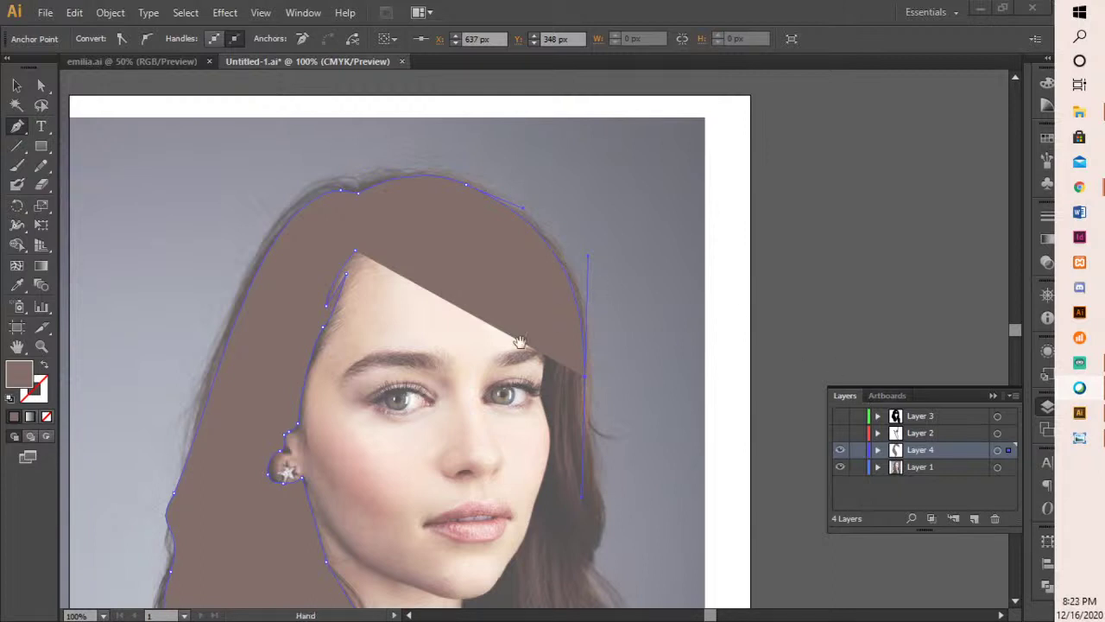
click(518, 345)
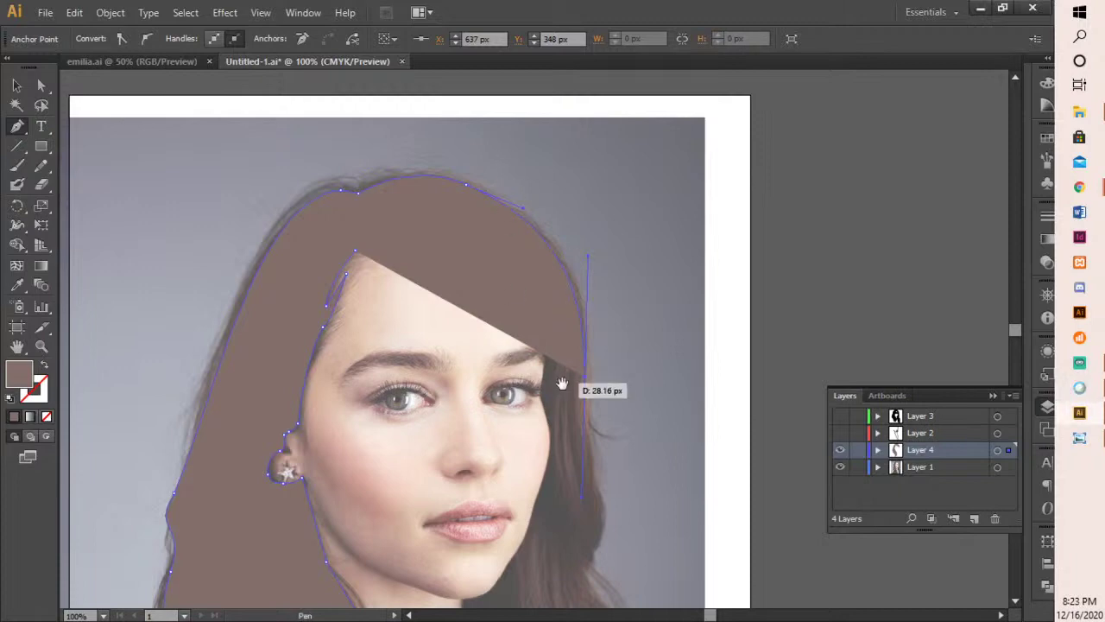
drag(562, 382, 505, 210)
drag(537, 346, 556, 477)
key(space)
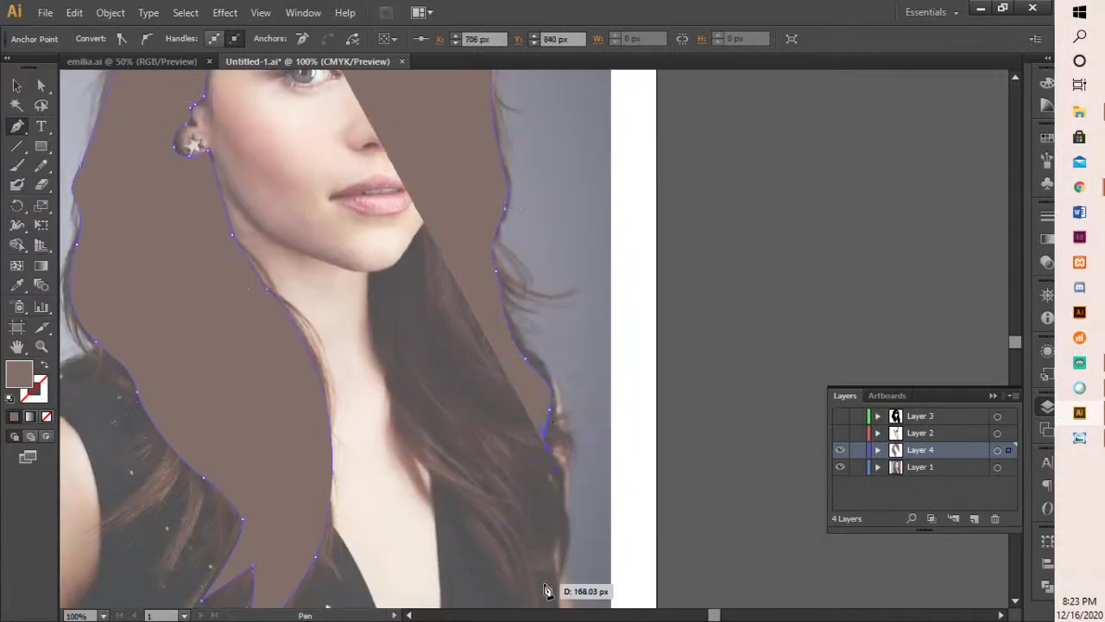
drag(543, 584, 525, 444)
click(544, 389)
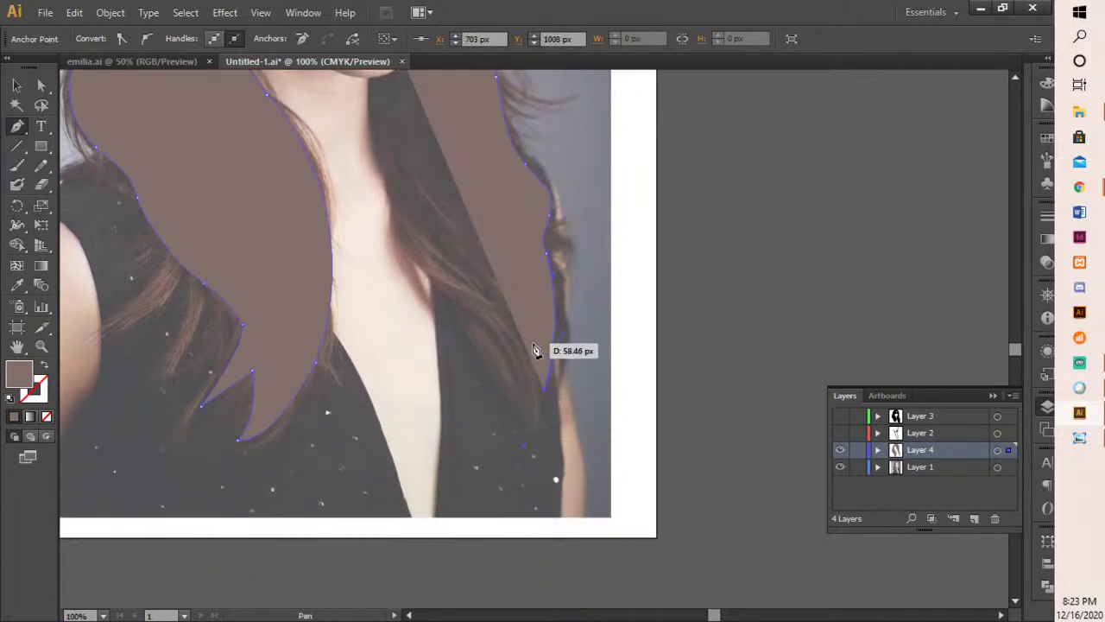
- Shape the pointed tips at the lower end of the far-side hair
drag(532, 343, 519, 328)
click(532, 343)
drag(536, 429, 529, 446)
click(535, 430)
- Trace the inner edge of the far-side hair up the chest and neck to the underside of the chin
drag(490, 355, 476, 328)
drag(451, 267, 553, 444)
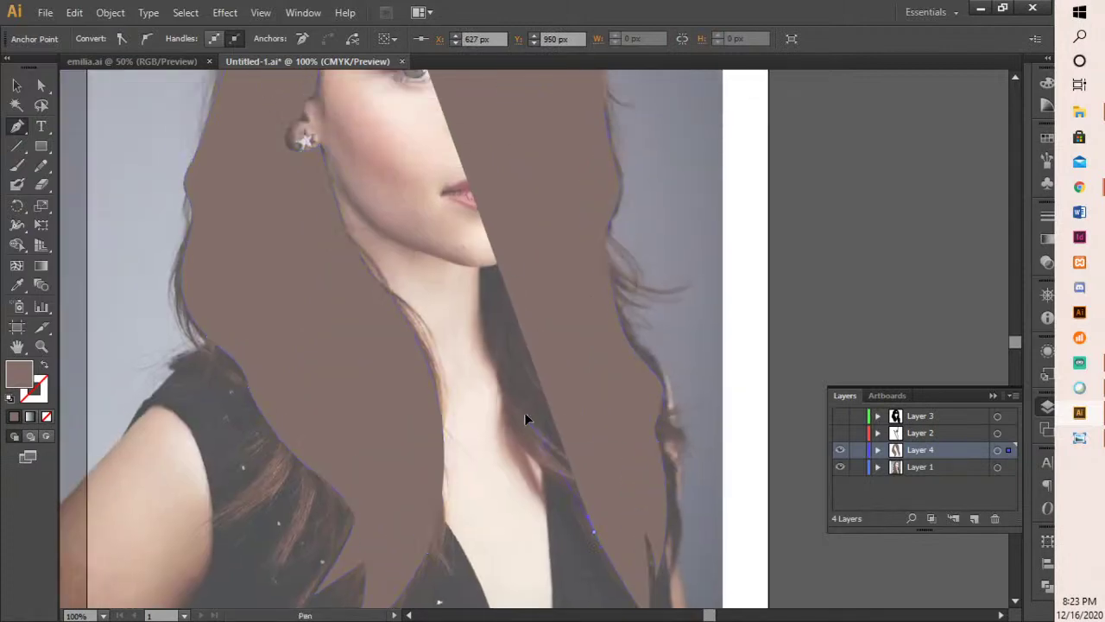
mouse_move(482, 305)
mouse_down()
mouse_move(481, 271)
mouse_move(544, 421)
mouse_up()
click(481, 267)
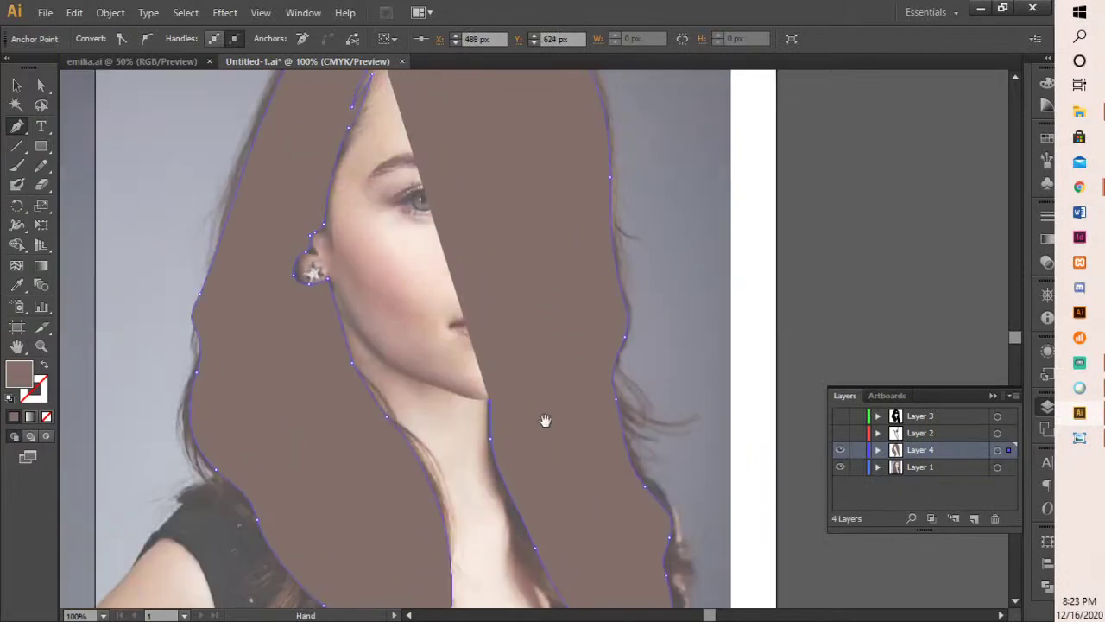
- Swap the path's fill and stroke to reveal the photo, and continue tracing along the chin and far-side jaw
click(42, 366)
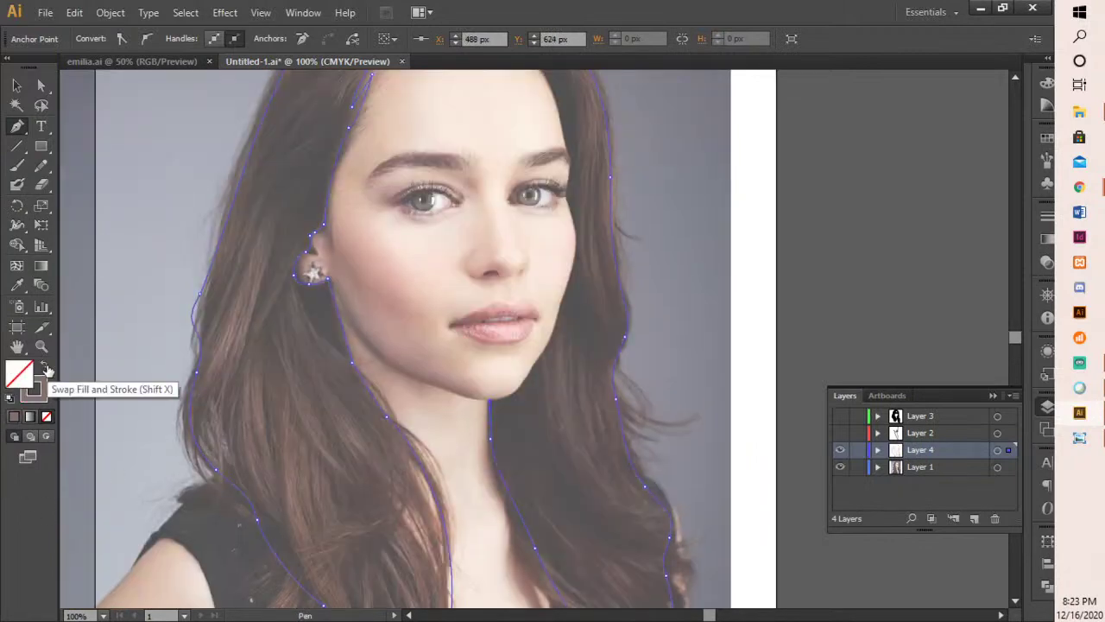
scroll(481, 432, up, 4)
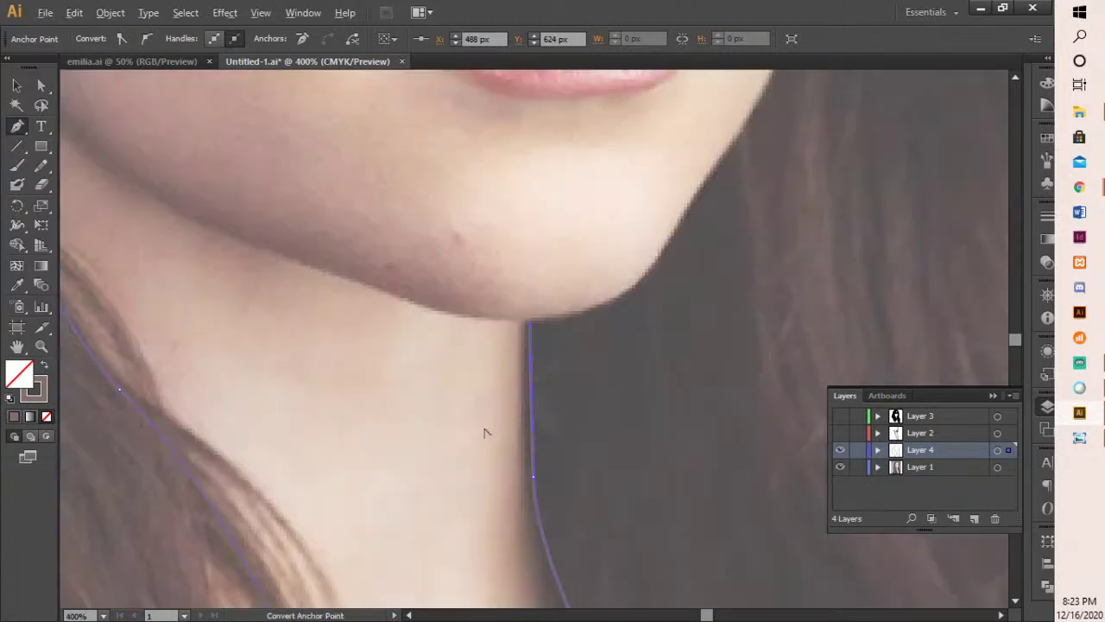
drag(643, 277, 673, 239)
key(space)
drag(749, 202, 543, 415)
drag(538, 334, 562, 302)
key(space)
drag(634, 245, 570, 486)
- Extend the hair path up the far cheek, past the outer eye corner, to the outer end of the eyebrow
scroll(567, 484, down, 1)
mouse_move(537, 420)
mouse_down()
mouse_move(582, 308)
mouse_move(575, 272)
mouse_move(572, 373)
mouse_move(558, 365)
mouse_move(575, 333)
mouse_move(538, 455)
mouse_move(543, 427)
mouse_up()
drag(556, 353, 592, 242)
key(space)
drag(612, 191, 592, 471)
drag(548, 399, 581, 479)
key(space)
drag(574, 415, 565, 390)
key(space)
drag(554, 321, 639, 447)
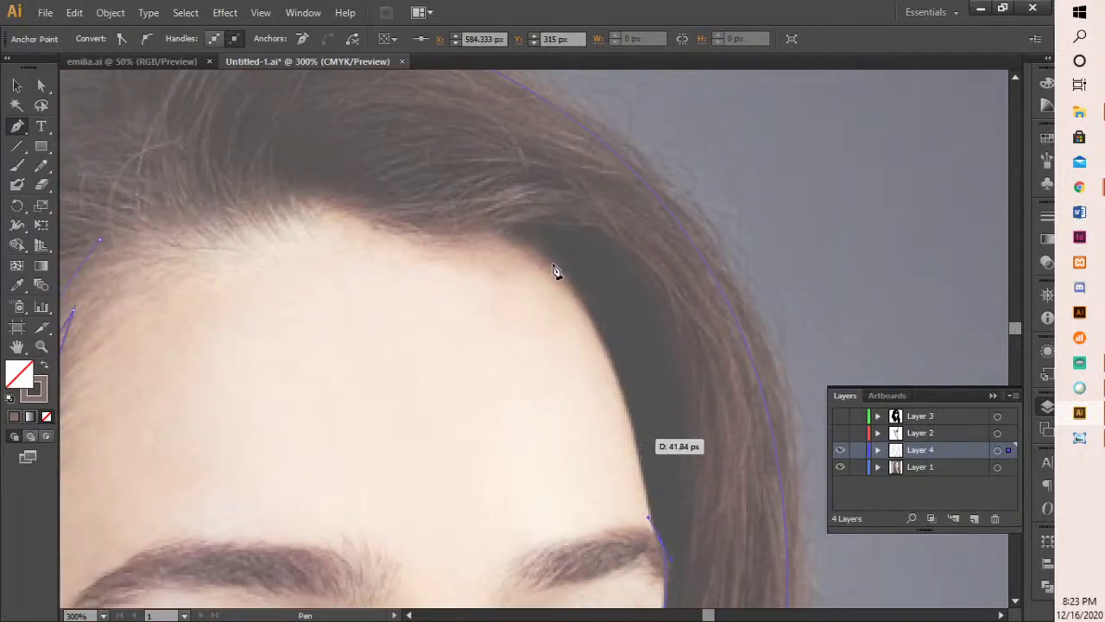
- Trace the forehead hairline with small jagged points, close the hair path near the near-side temple, and deselect it
drag(533, 256, 277, 264)
key(ctrl+z)
click(401, 226)
click(442, 264)
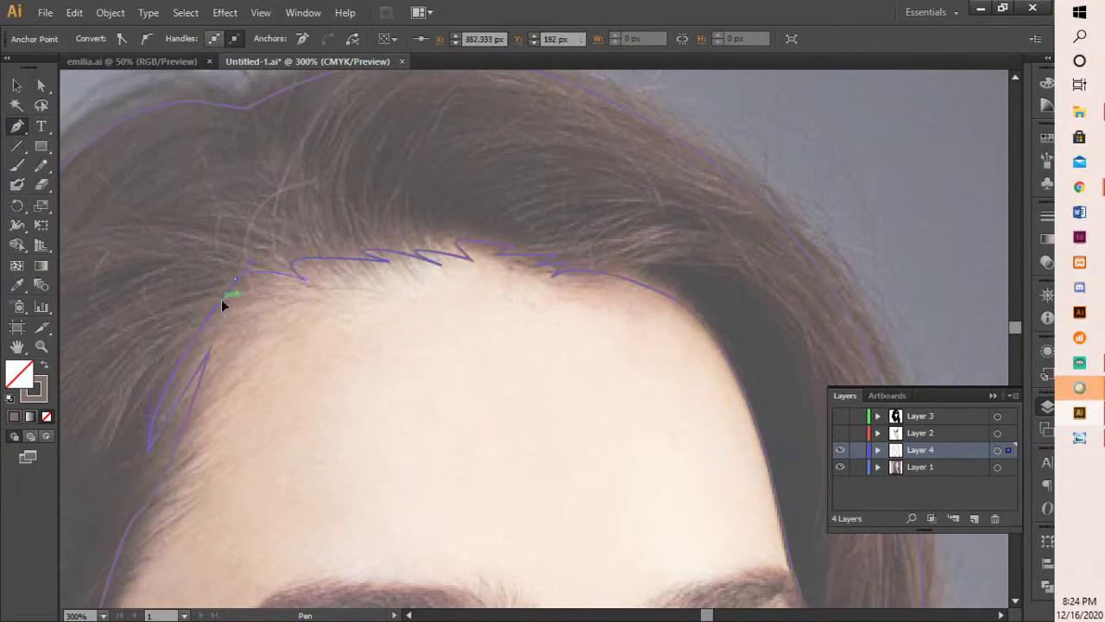
click(15, 86)
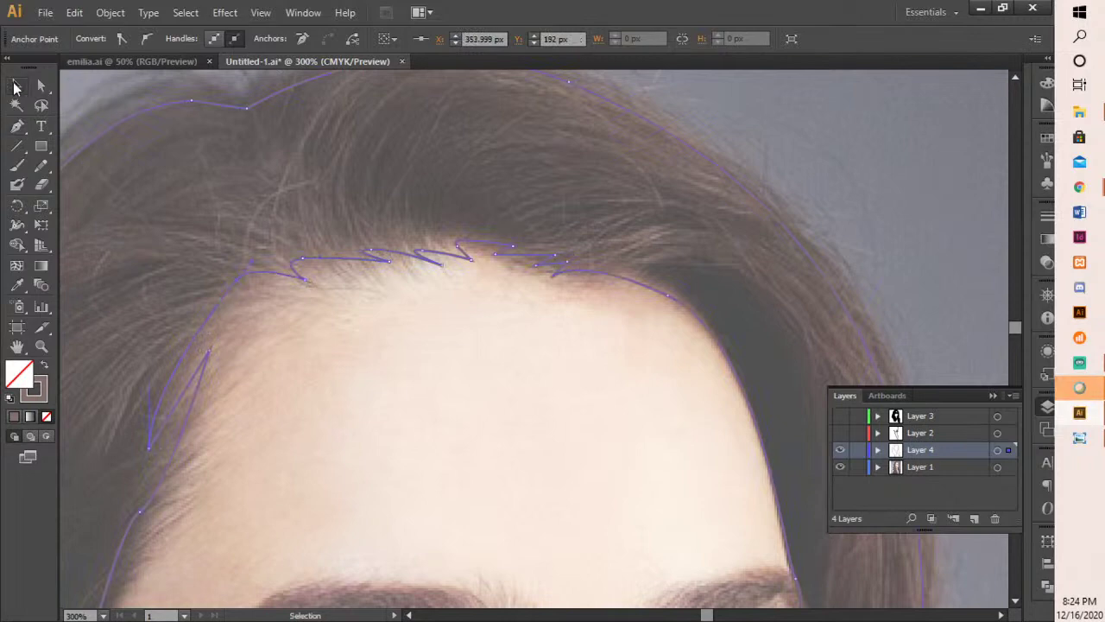
click(461, 347)
- Trace both eyebrows as brown filled shapes with jagged hair points, and deselect them
scroll(461, 347, down, 4)
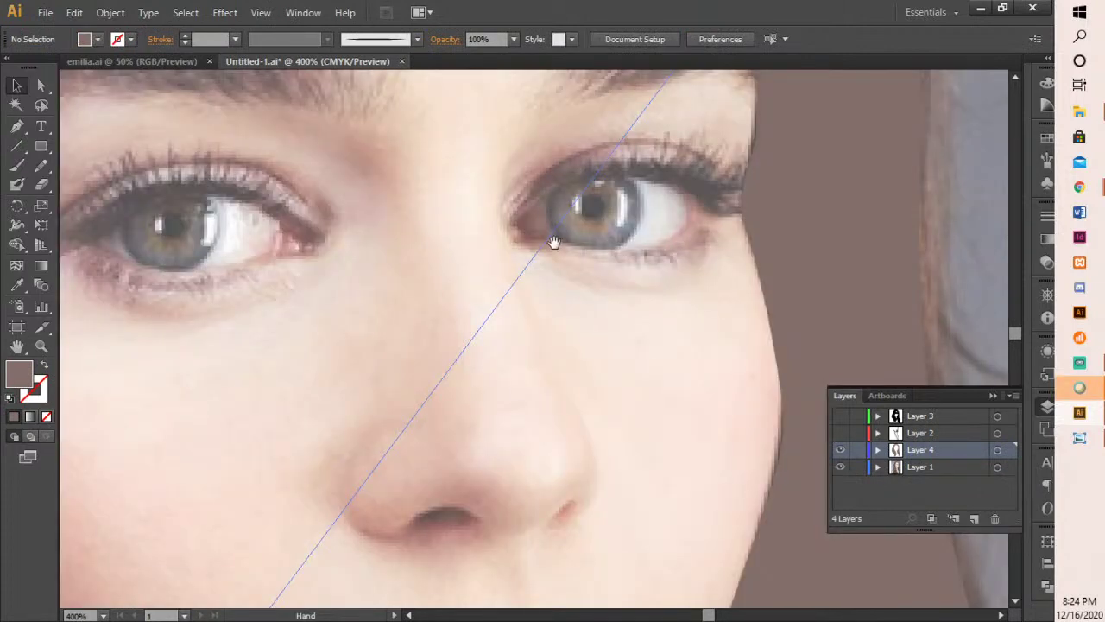
drag(553, 243, 311, 489)
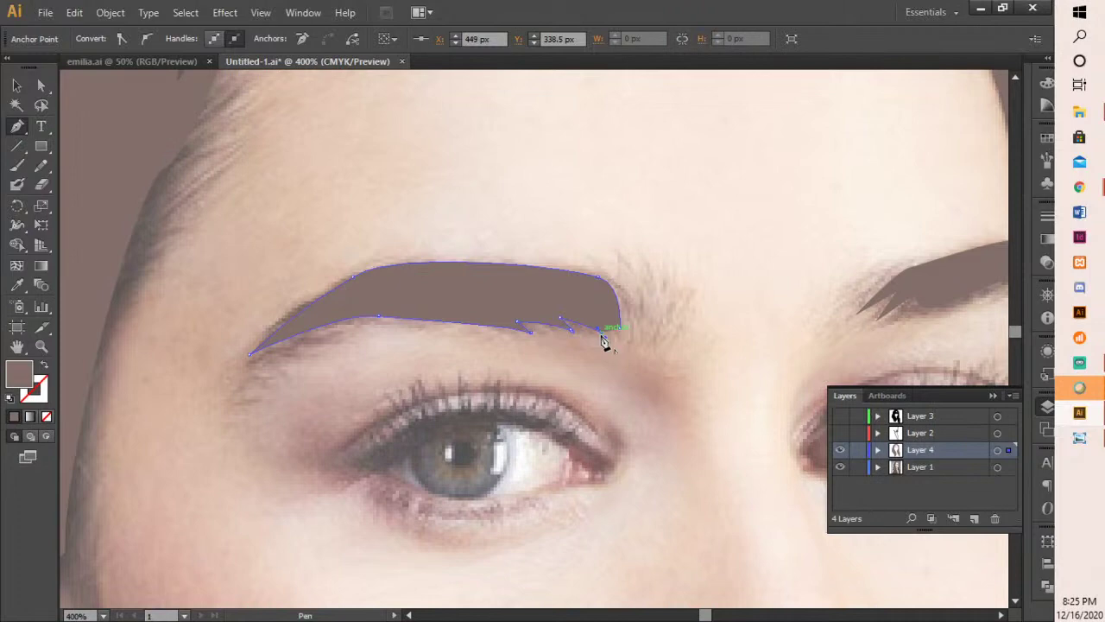
key(v)
click(756, 300)
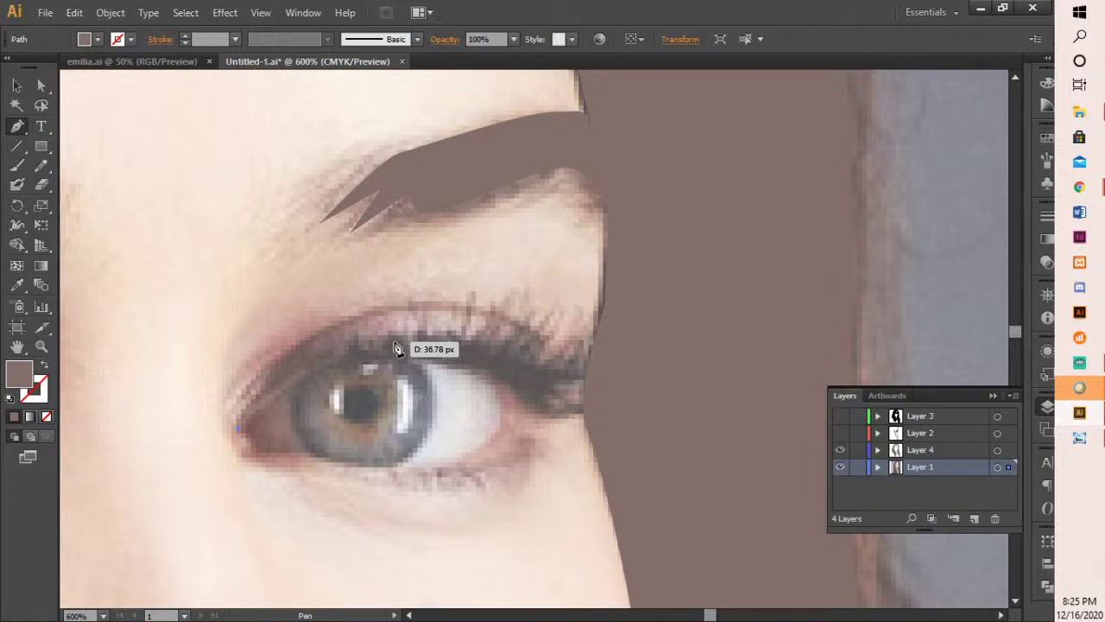
- Draw the far eye's tapered upper lash line from inner to outer corner, and the thin lower lid line beneath the iris
click(590, 371)
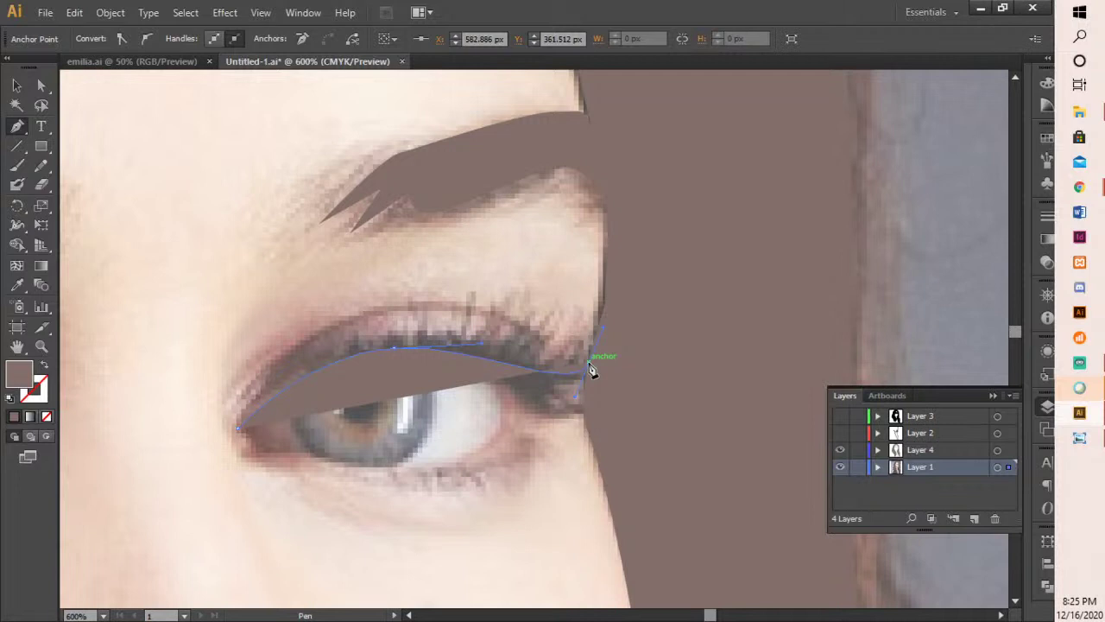
click(324, 380)
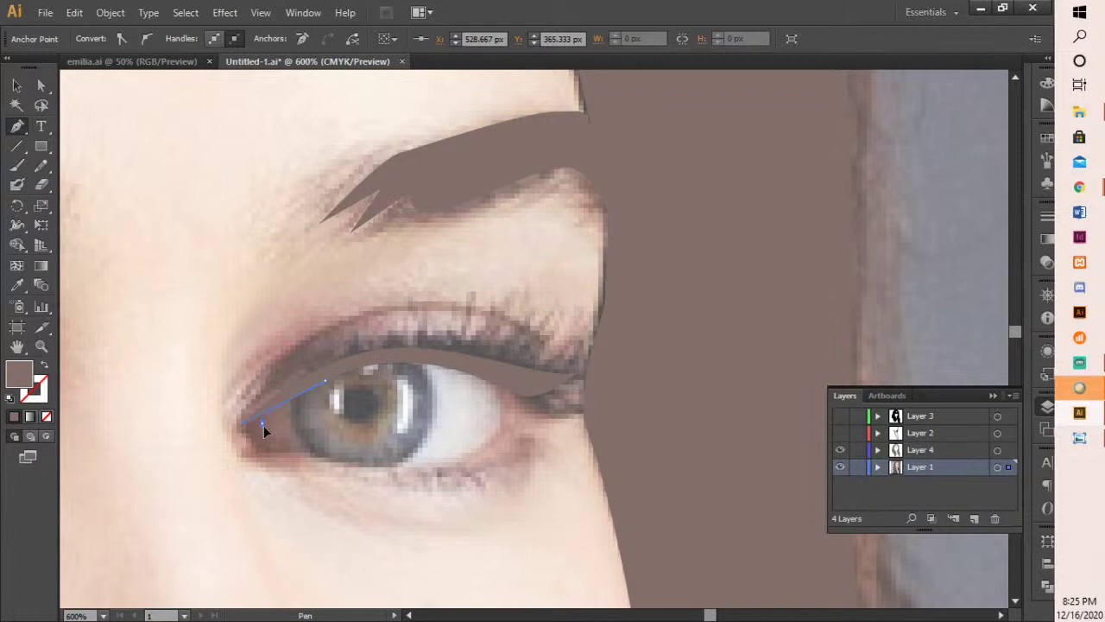
drag(366, 468, 383, 469)
- Draw the far eye's thin eyelid crease above the lash line, with jagged points near the inner corner
drag(350, 316, 381, 306)
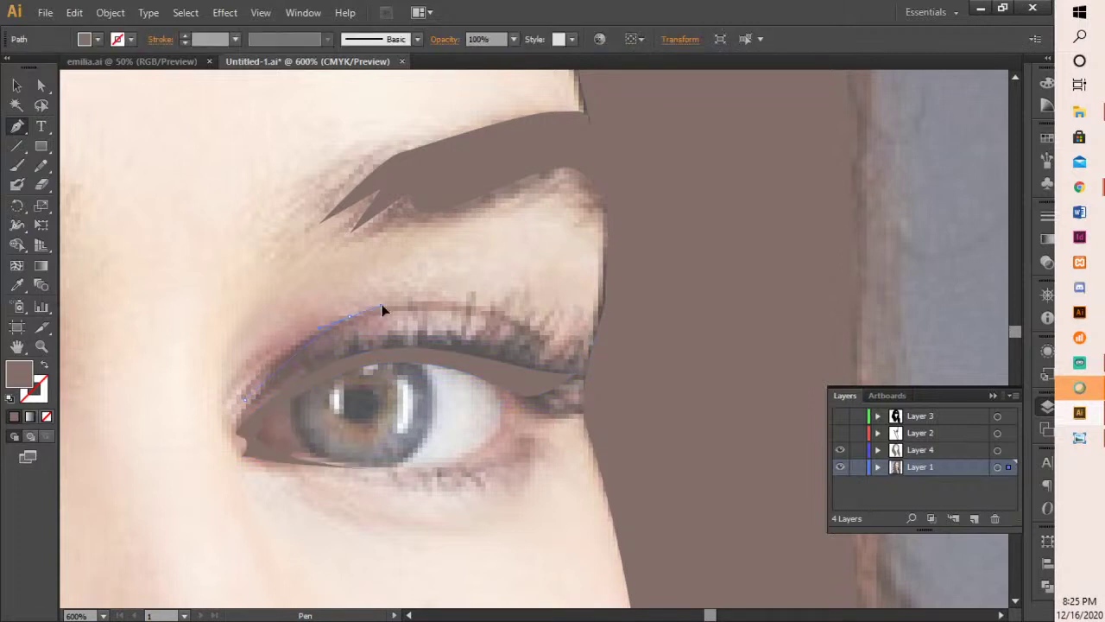
drag(527, 331, 531, 341)
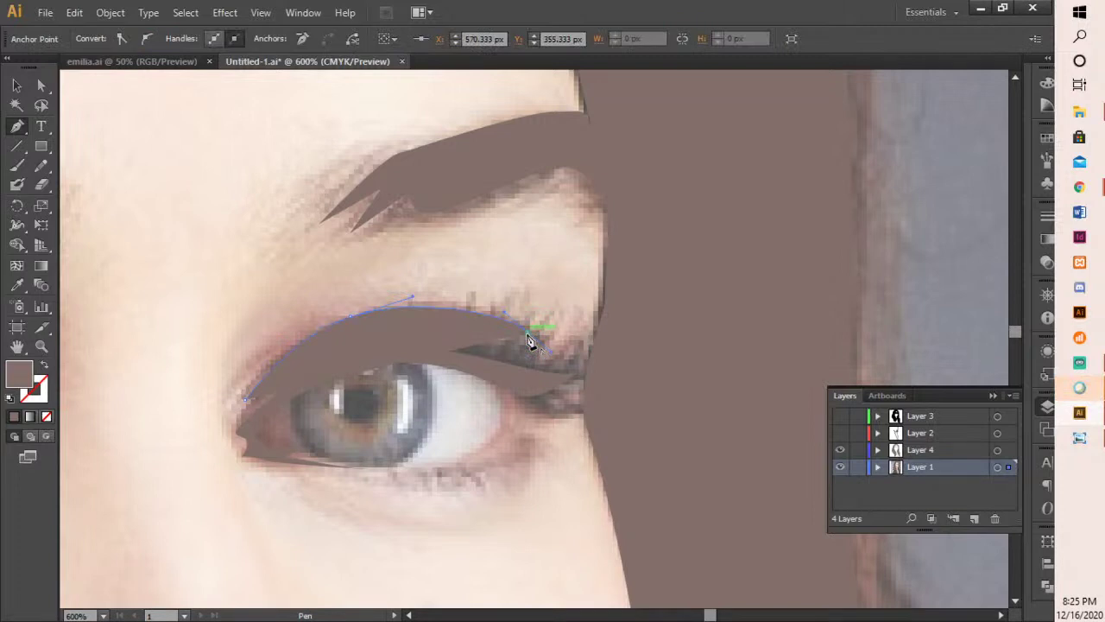
drag(320, 341, 329, 347)
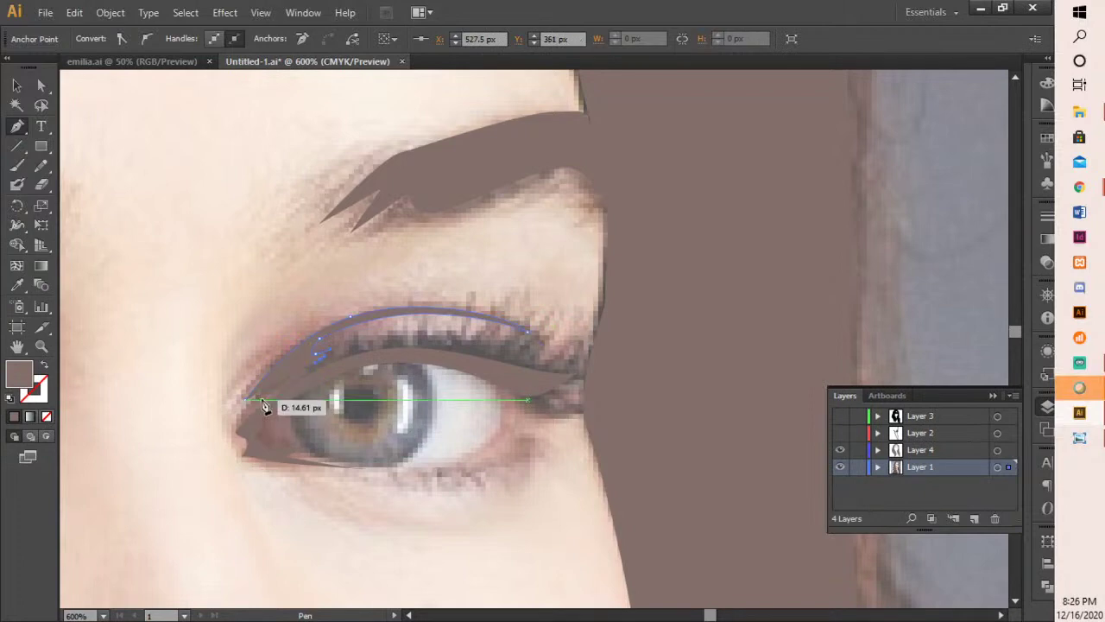
click(259, 400)
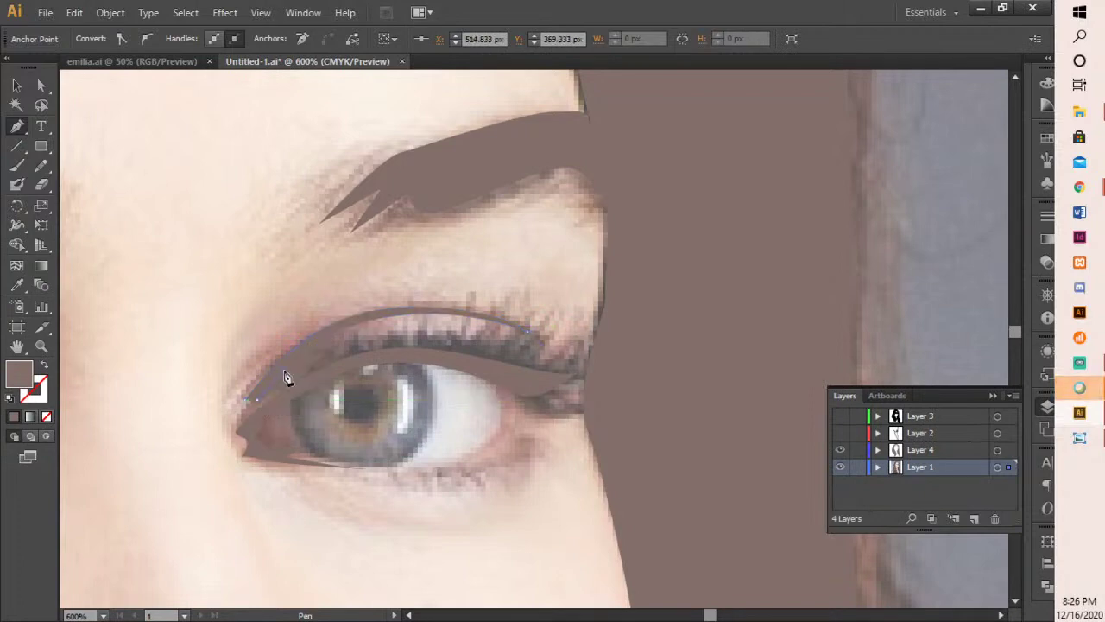
drag(284, 372, 244, 399)
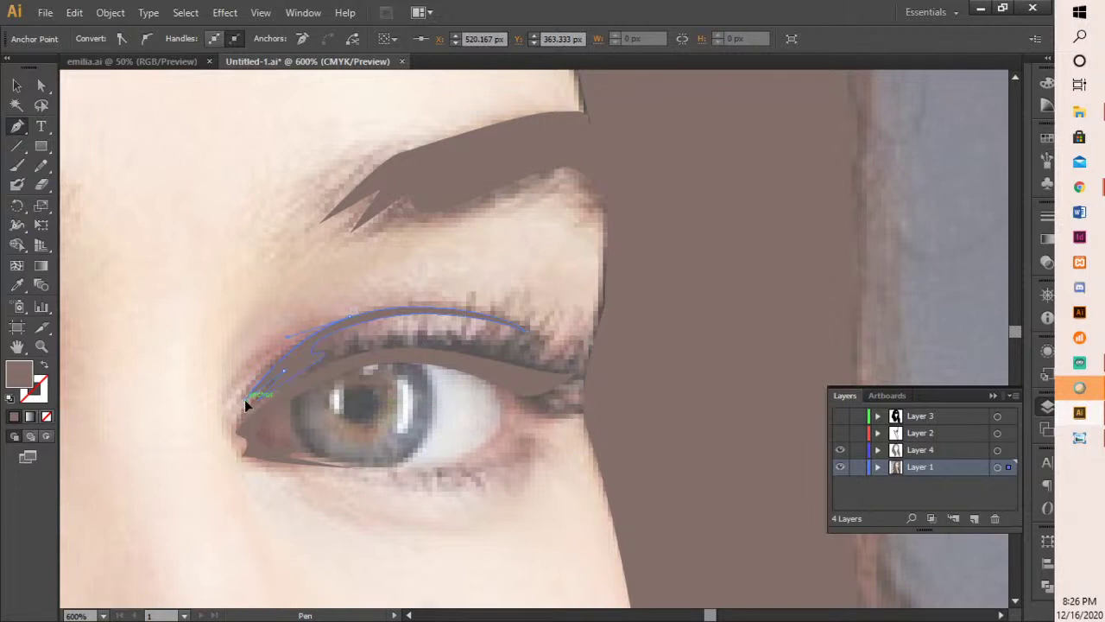
- Draw the near eye's curved upper lash line with a tapered outer corner as a closed filled shape
scroll(244, 399, left, 5)
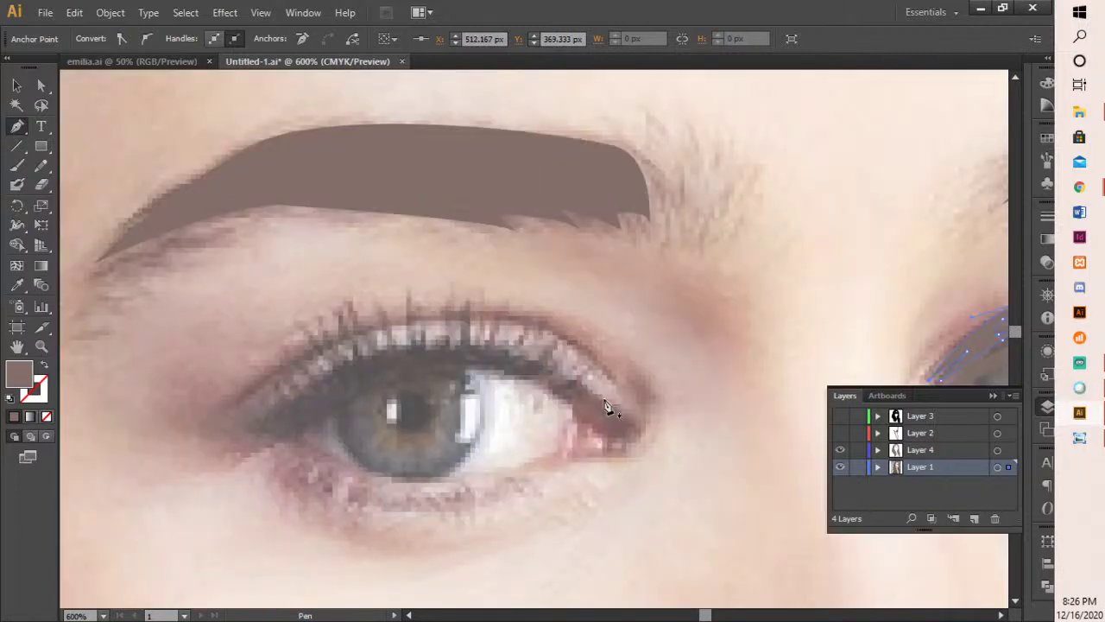
click(607, 408)
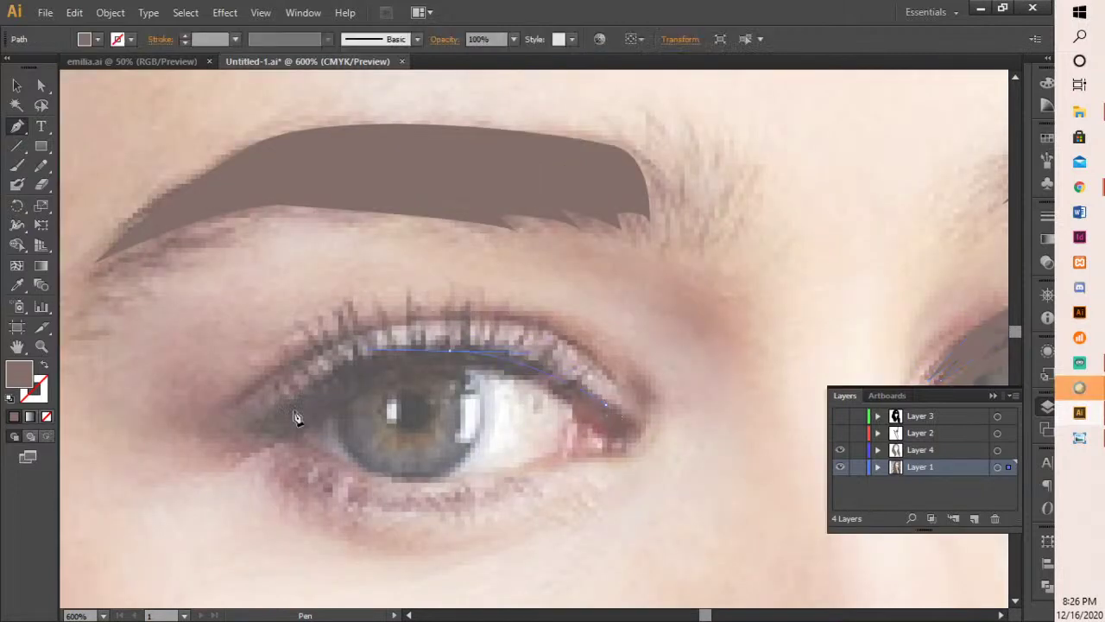
drag(254, 426, 315, 427)
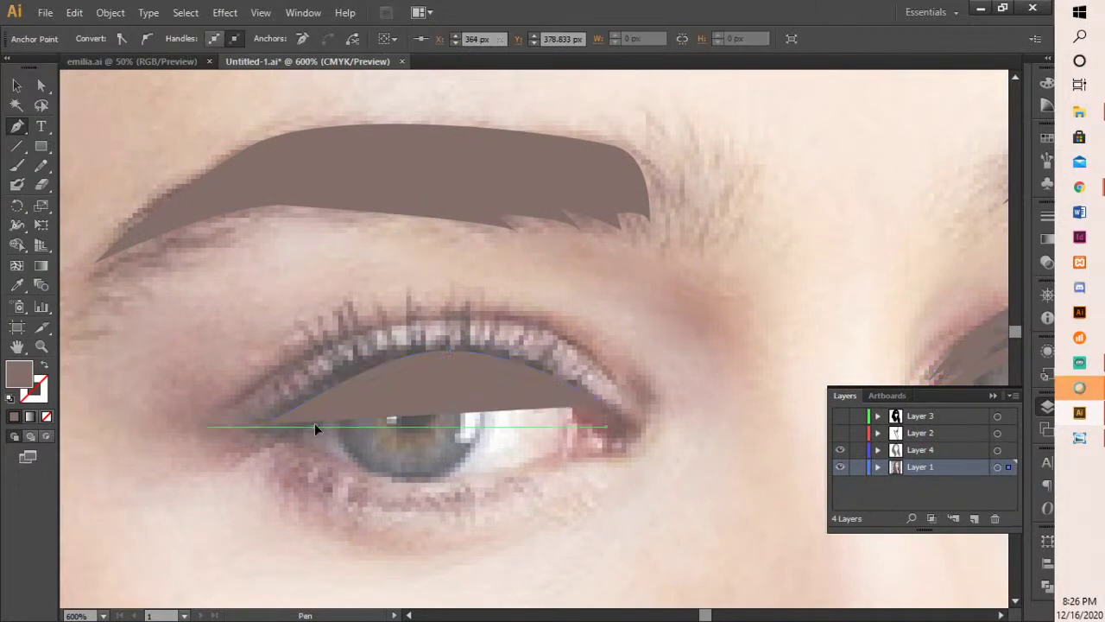
click(315, 425)
drag(472, 364, 517, 373)
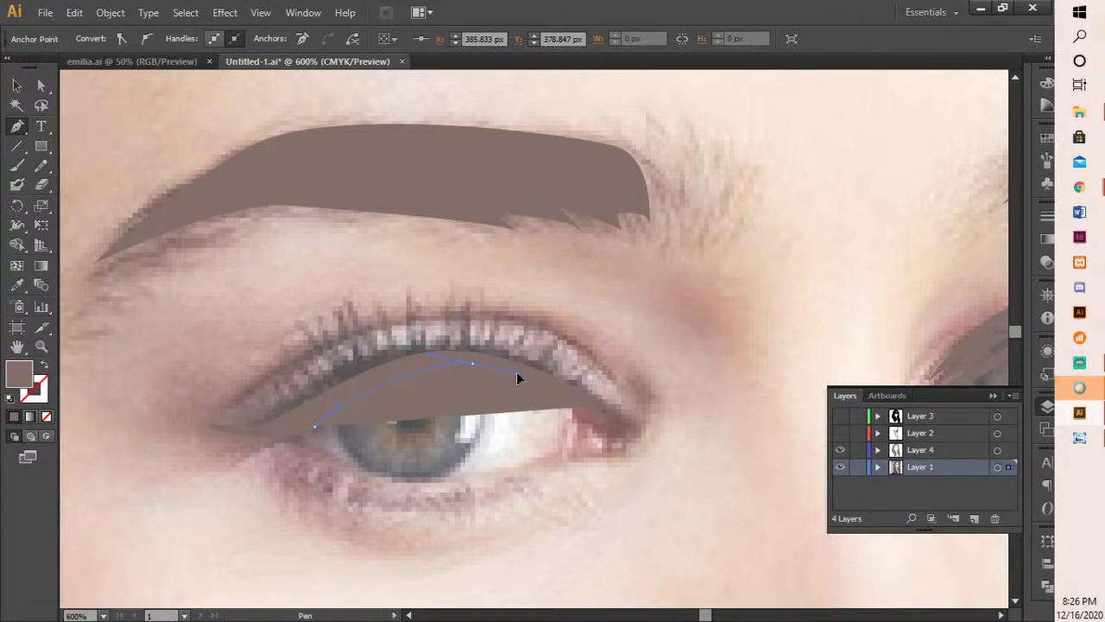
click(608, 403)
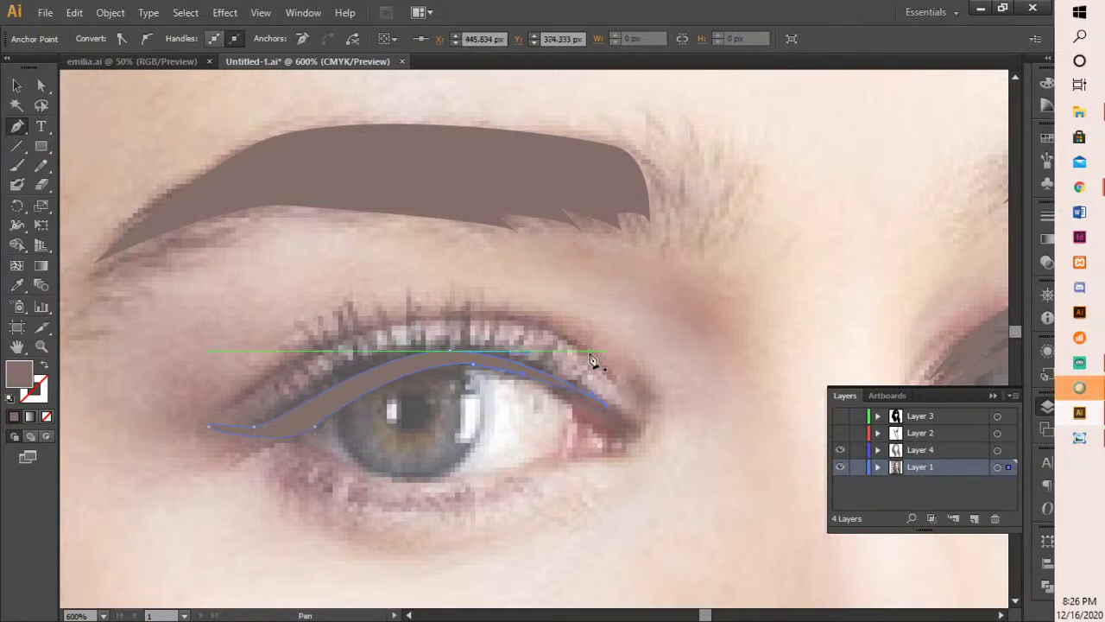
- Draw the near eye's thin eyelid crease as a closed shape above the upper lashes
click(605, 372)
drag(457, 311, 345, 317)
click(223, 411)
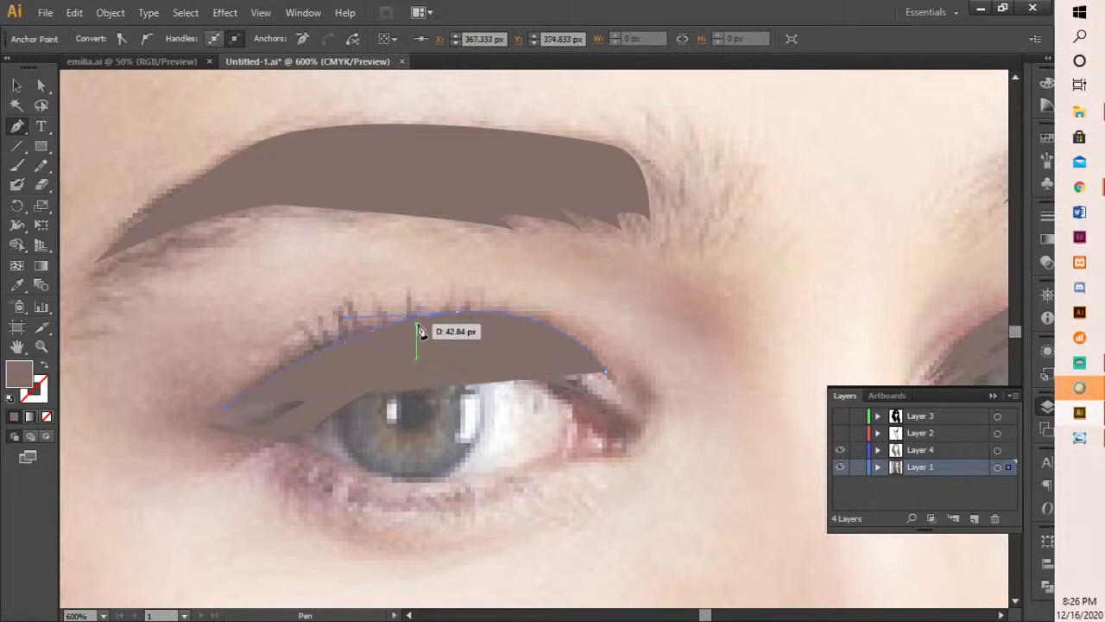
drag(417, 325, 608, 373)
drag(678, 432, 678, 432)
- Draw a small curved, tapered shape below the lash line at the near eye's outer corner
drag(234, 468, 240, 461)
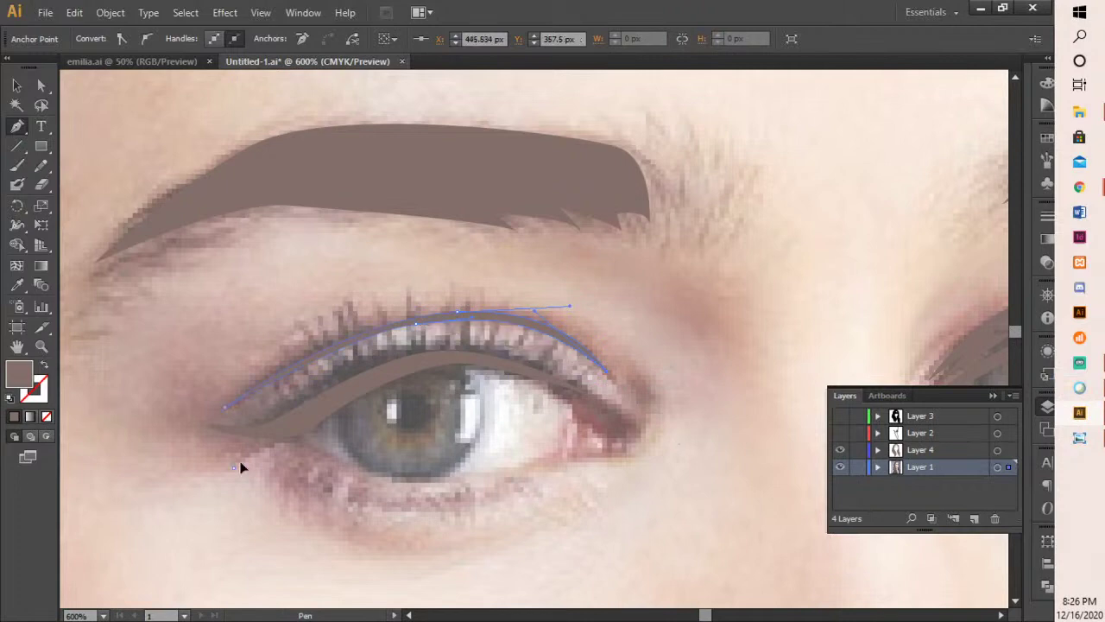
click(235, 466)
drag(314, 449, 213, 506)
click(349, 468)
- Draw the hooked dark shape around the tear duct at the near eye's inner corner
drag(612, 437, 618, 438)
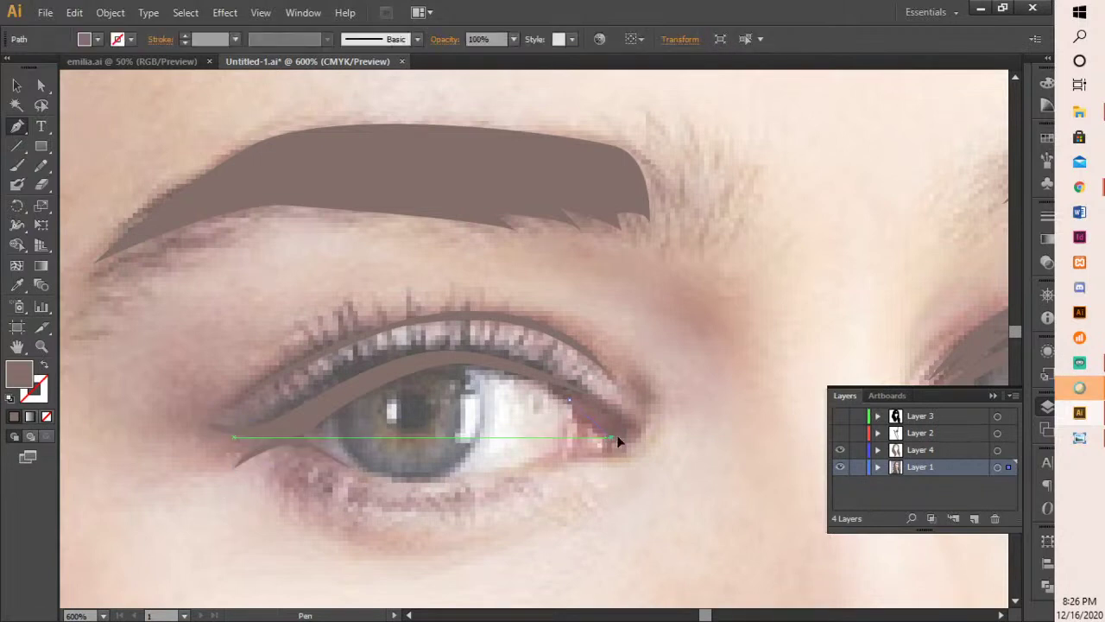
click(614, 443)
click(571, 454)
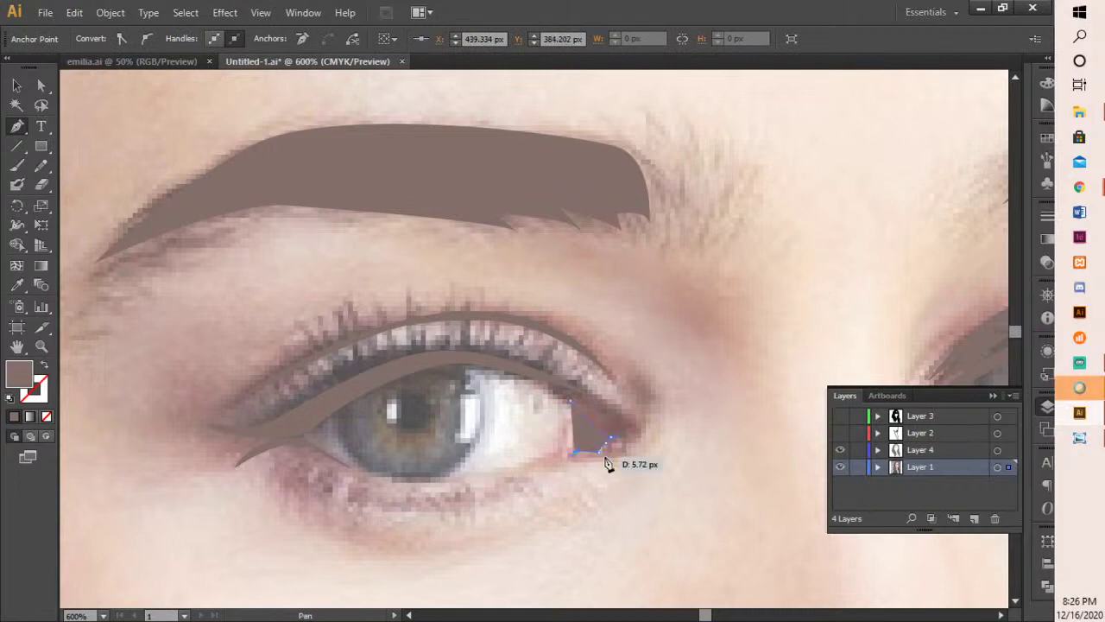
key(ctrl)
drag(613, 459, 577, 413)
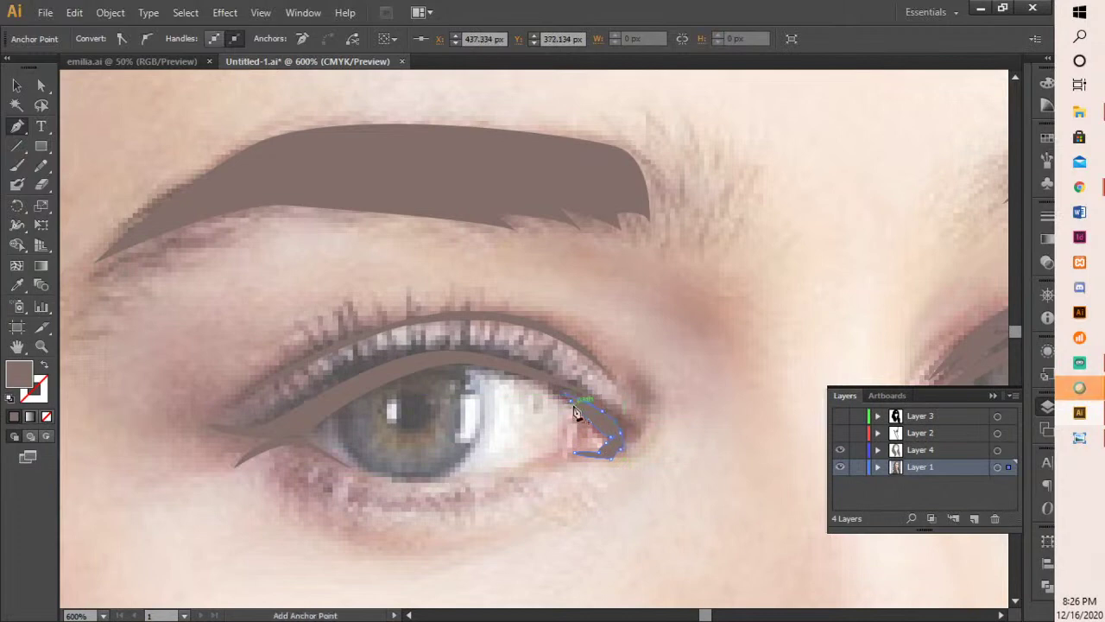
- Close the tip of the hooked dark shape around the near eye's tear duct, just under the upper lash line
click(571, 400)
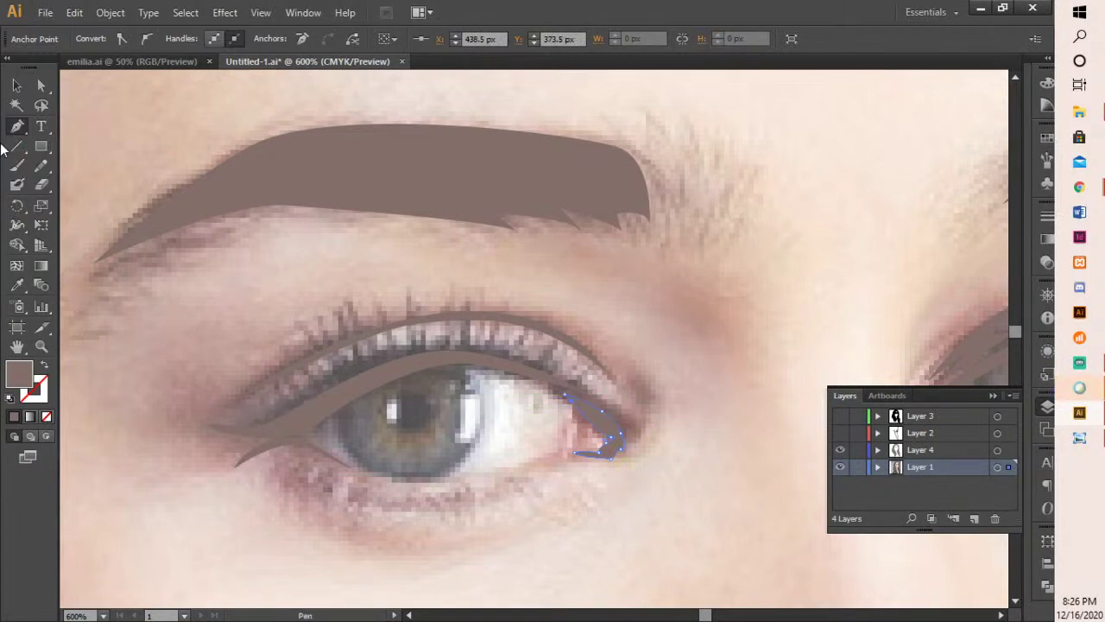
scroll(617, 308, down, 2)
scroll(785, 351, down, 2)
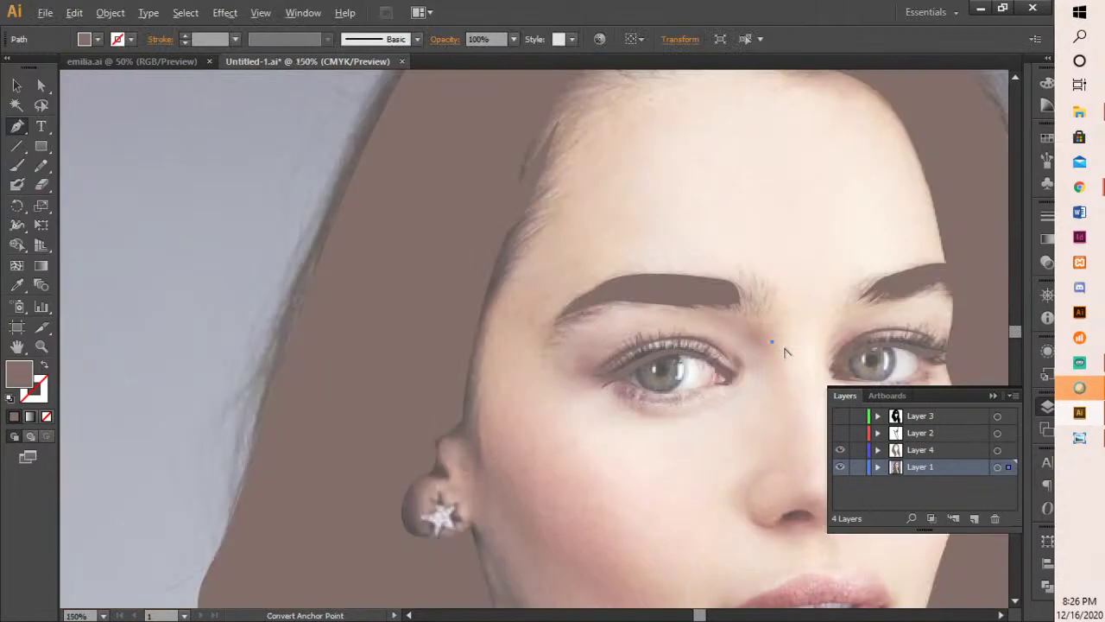
key(space)
drag(797, 368, 507, 312)
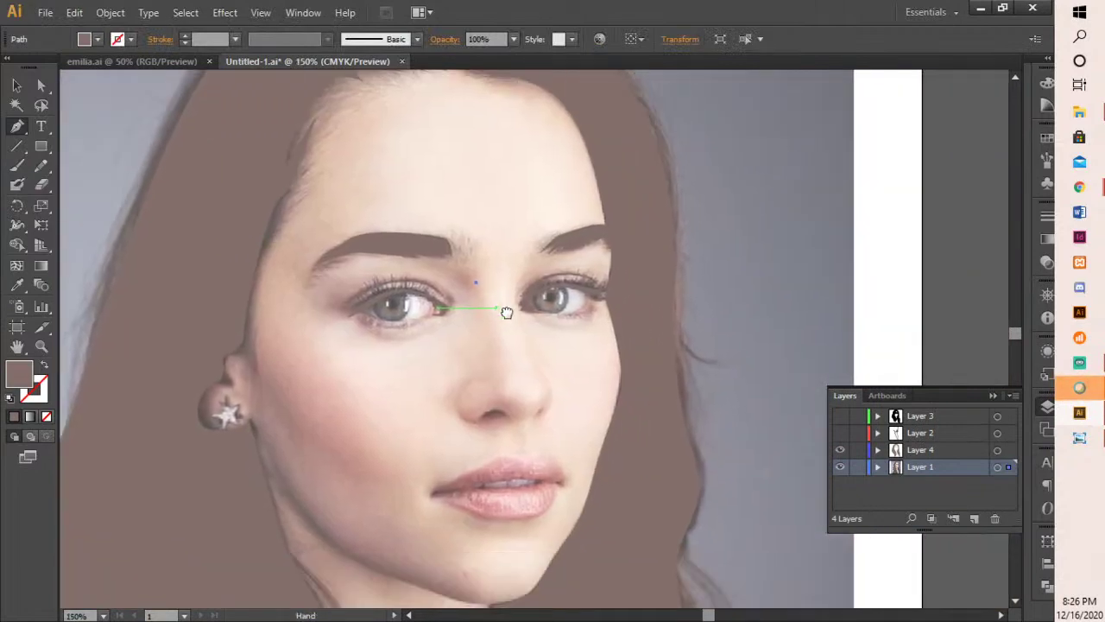
scroll(519, 320, down, 1)
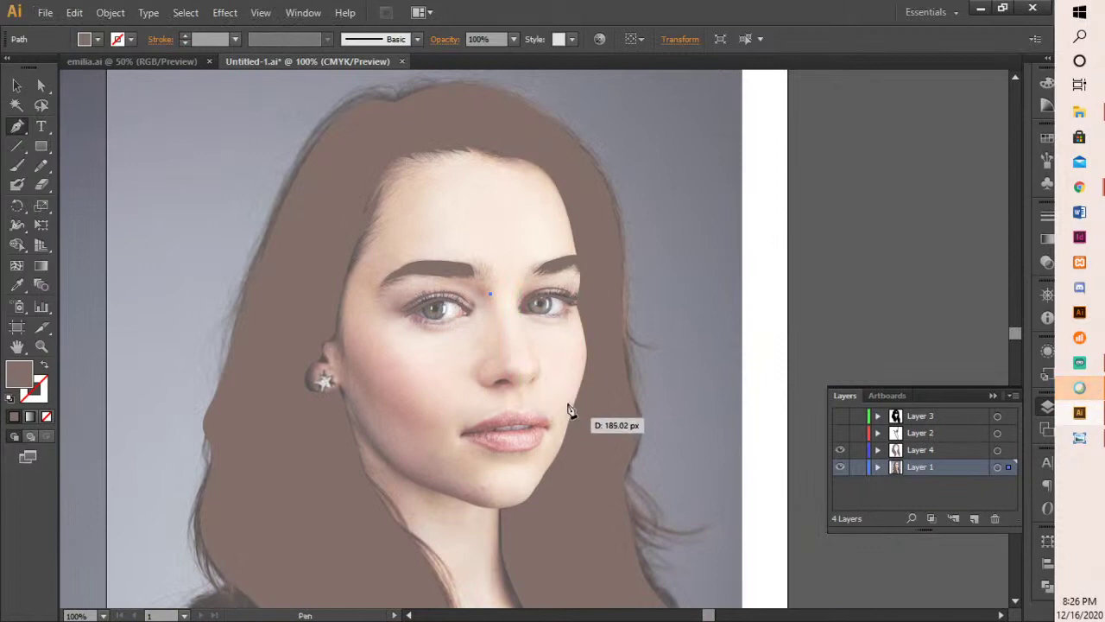
- Move all the traced paths out of Layer 1 into Layer 4, keeping only the linked reference photo in Layer 1
click(16, 85)
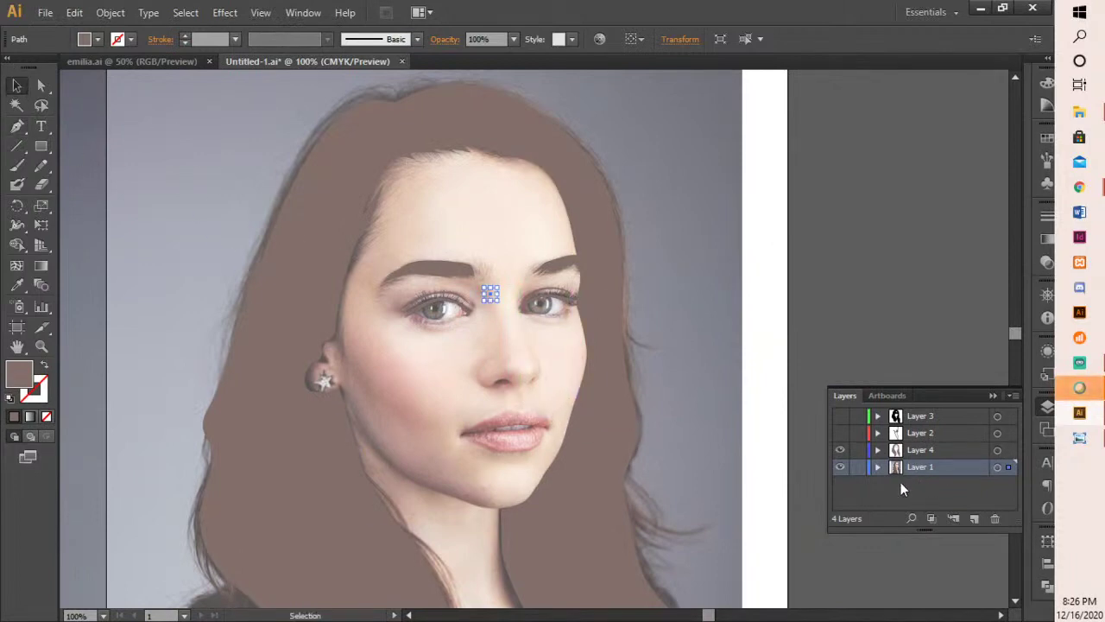
click(880, 466)
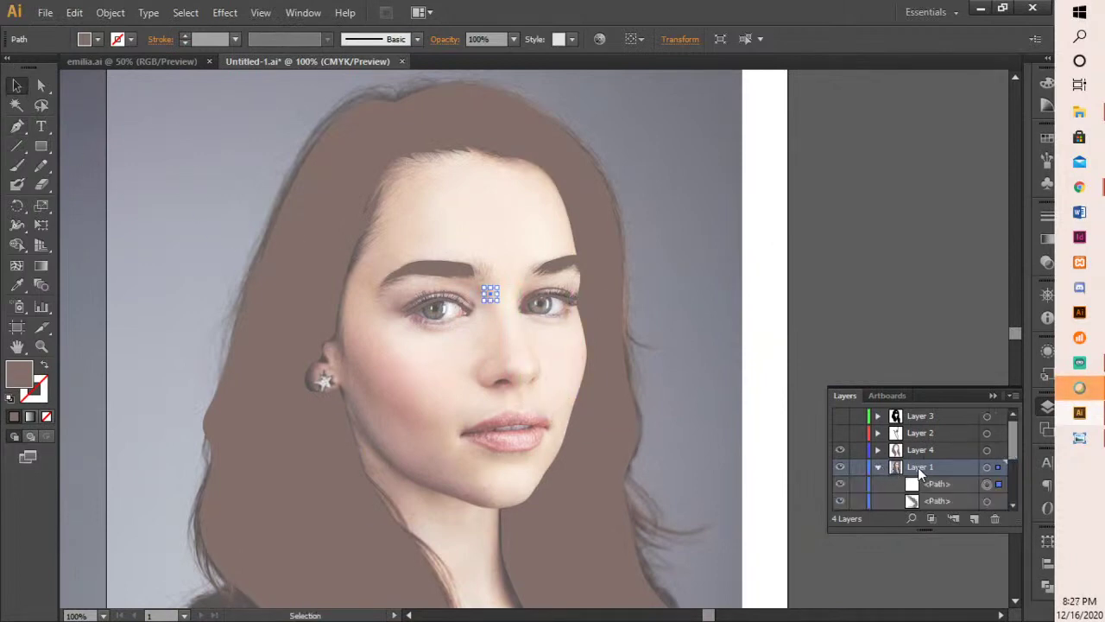
click(932, 485)
scroll(946, 496, down, 3)
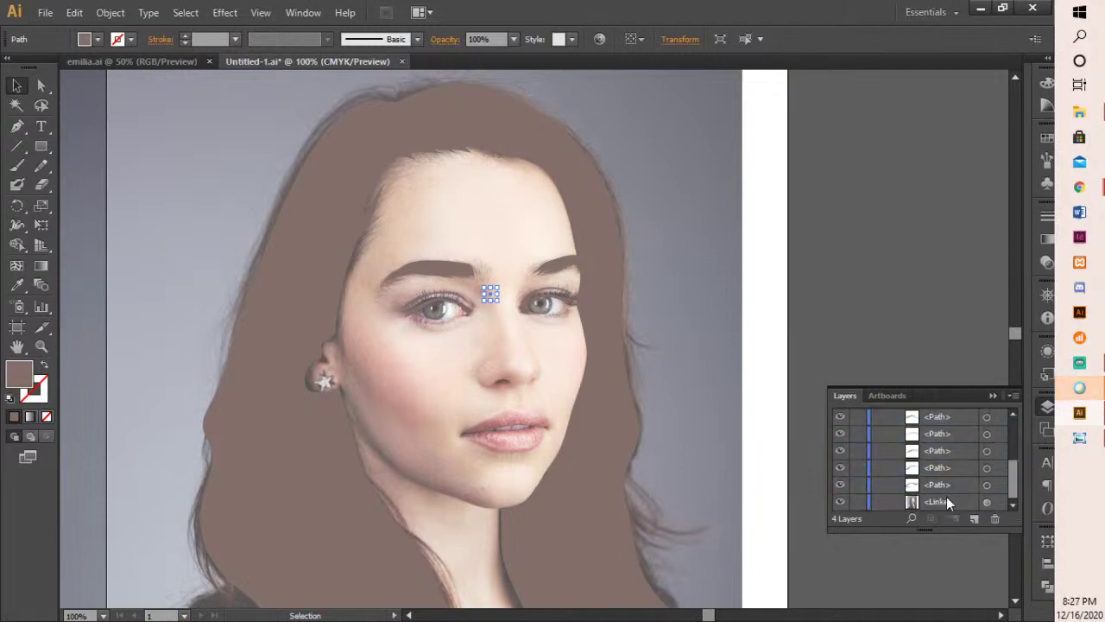
shift+click(936, 483)
scroll(946, 493, up, 3)
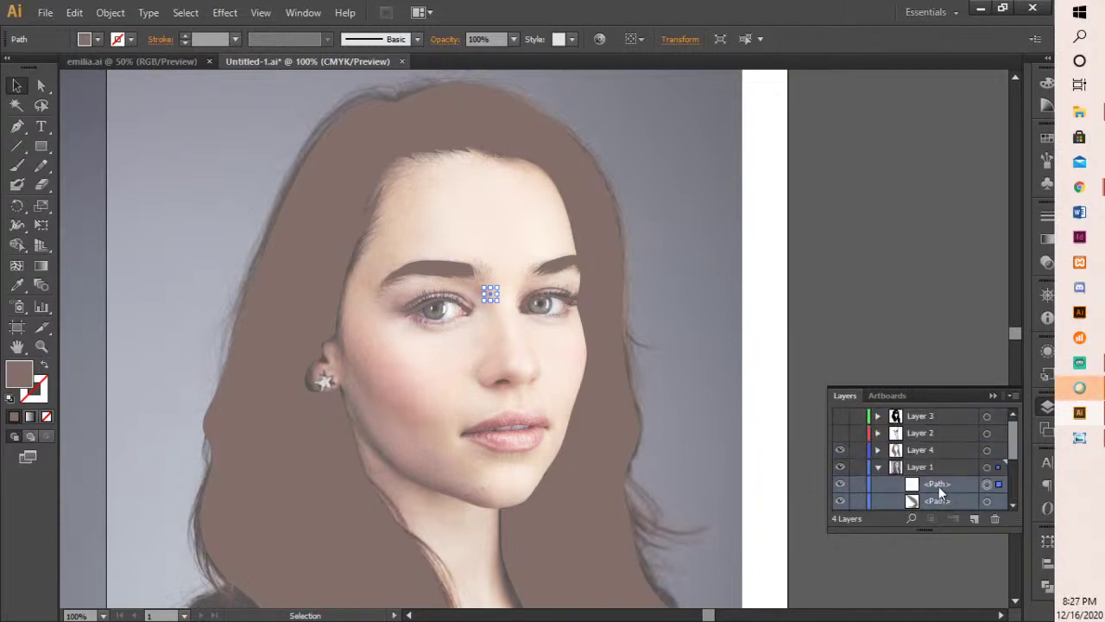
drag(939, 486, 898, 452)
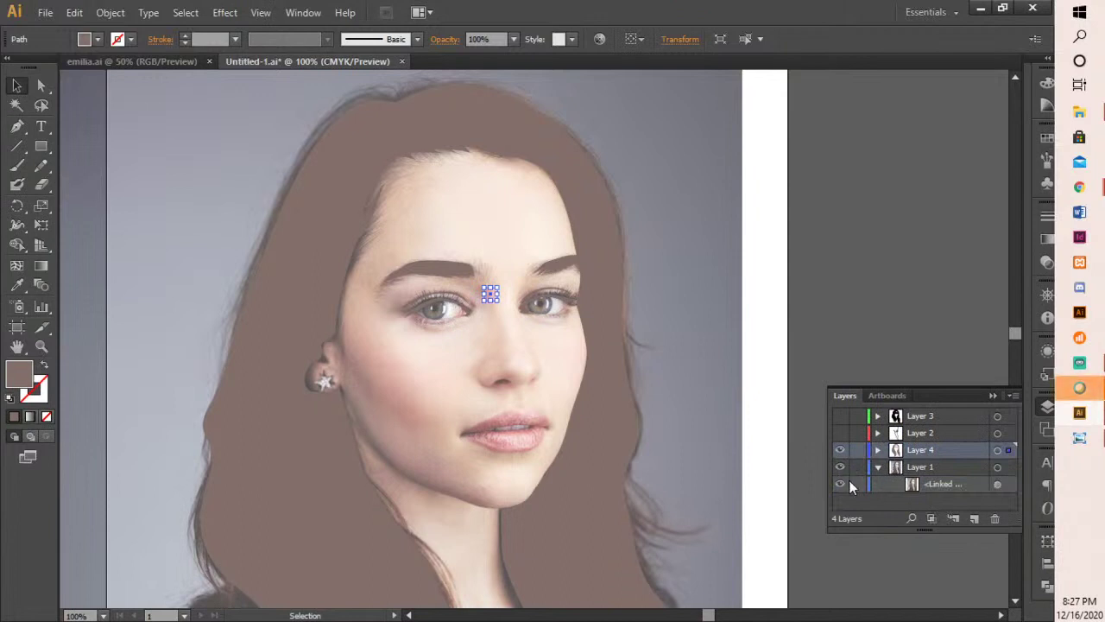
click(878, 468)
- Lock Layer 1, Layer 2 and Layer 3
click(858, 467)
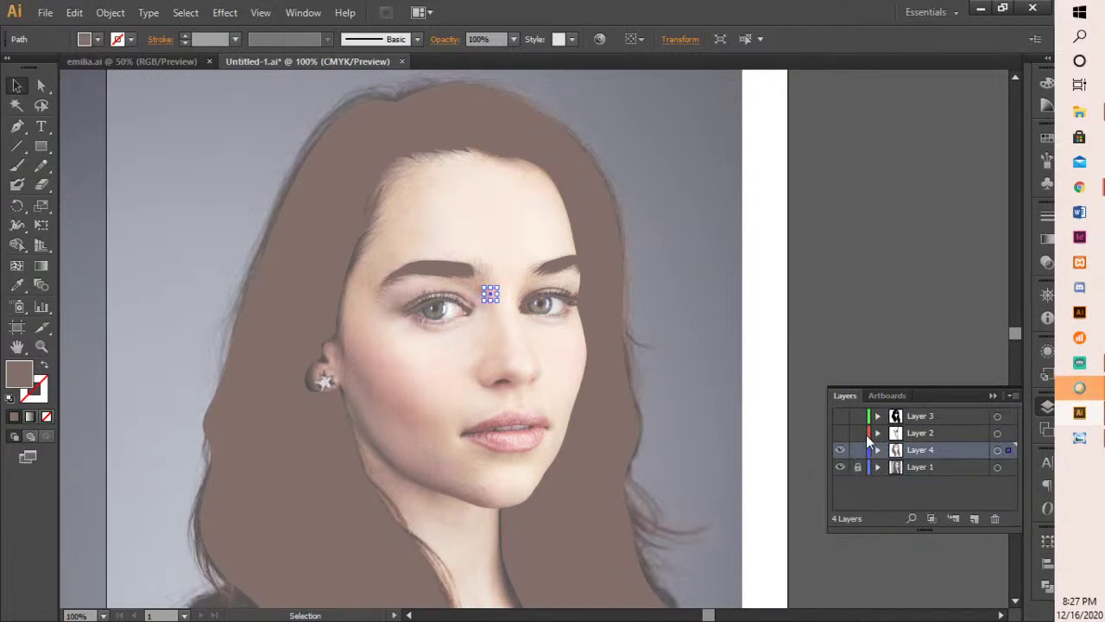
click(857, 433)
click(857, 415)
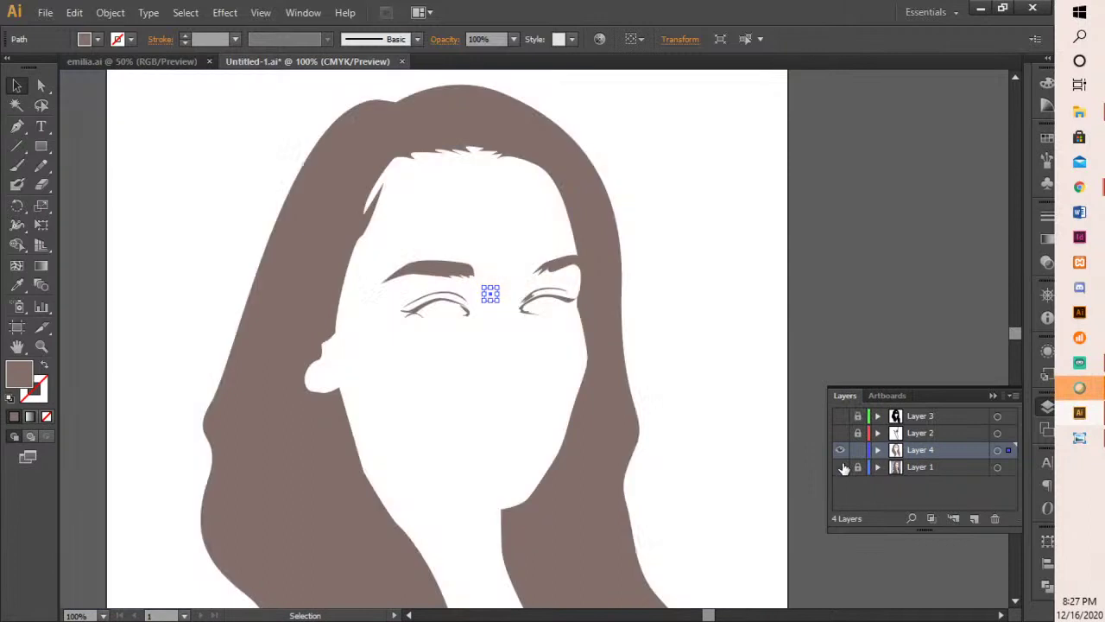
- Hide Layer 1 to review the traced hair, eyebrows and eyes without the reference photo, and show it again
click(840, 466)
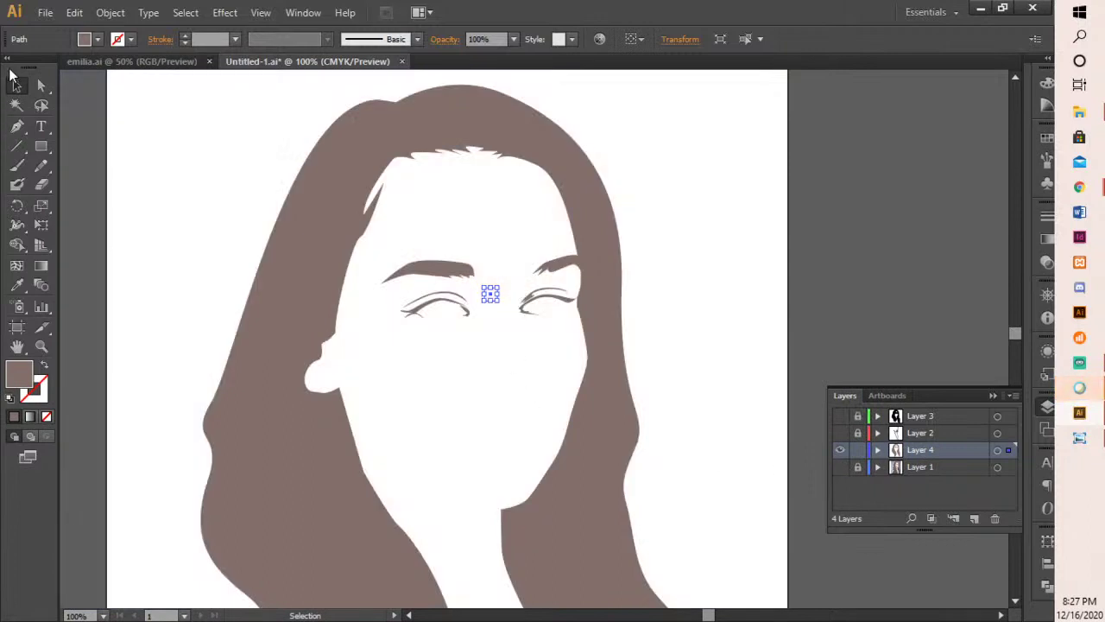
click(579, 391)
scroll(579, 391, down, 2)
scroll(596, 401, down, 1)
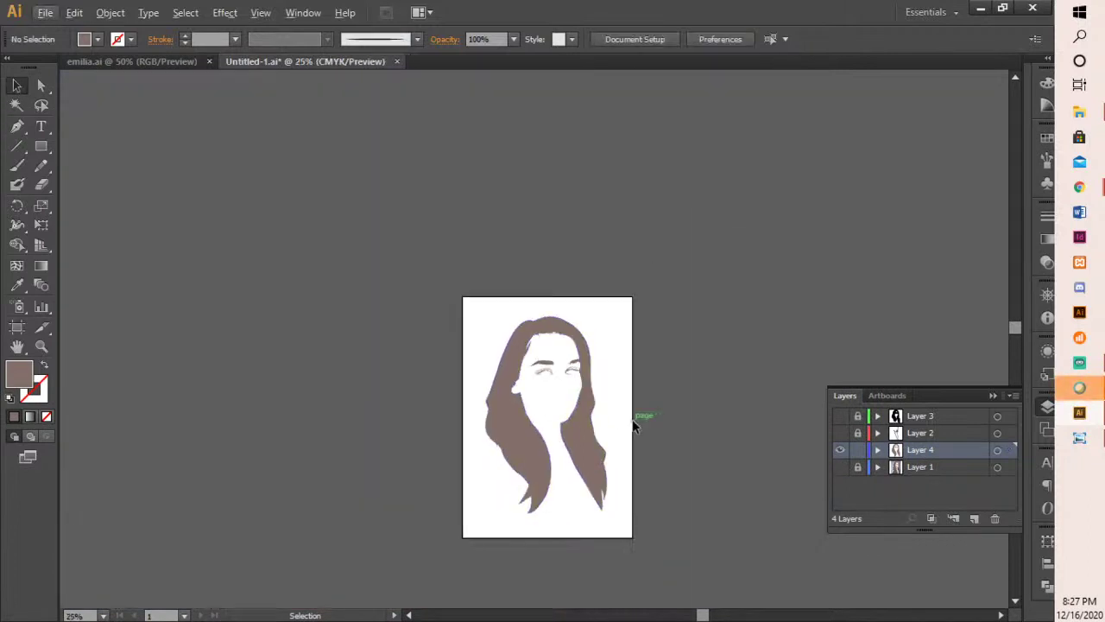
scroll(621, 421, up, 4)
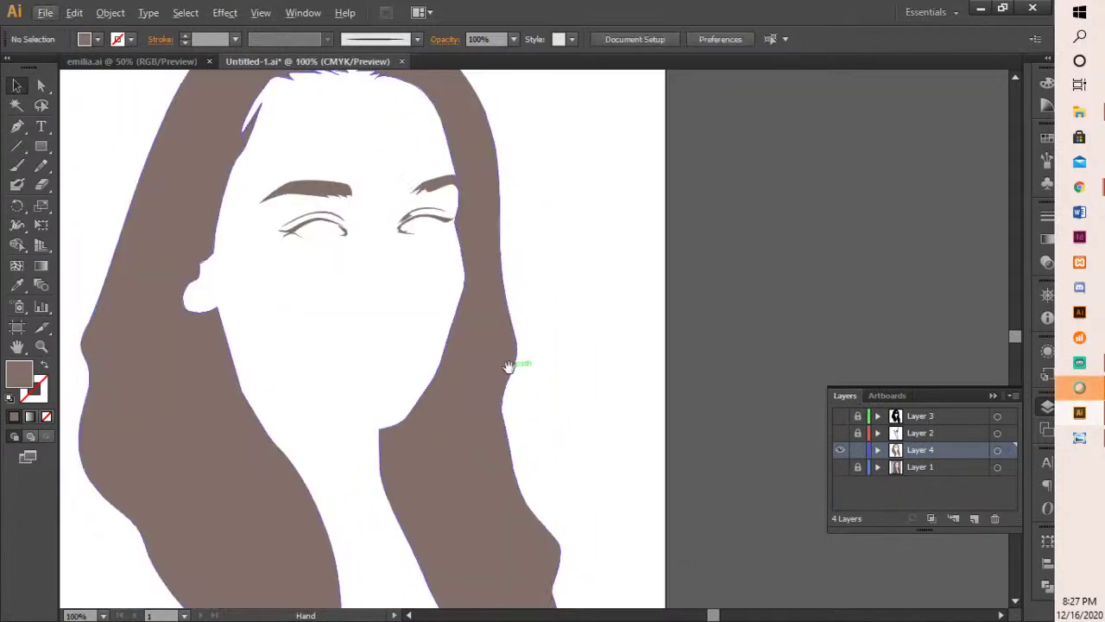
drag(510, 365, 642, 395)
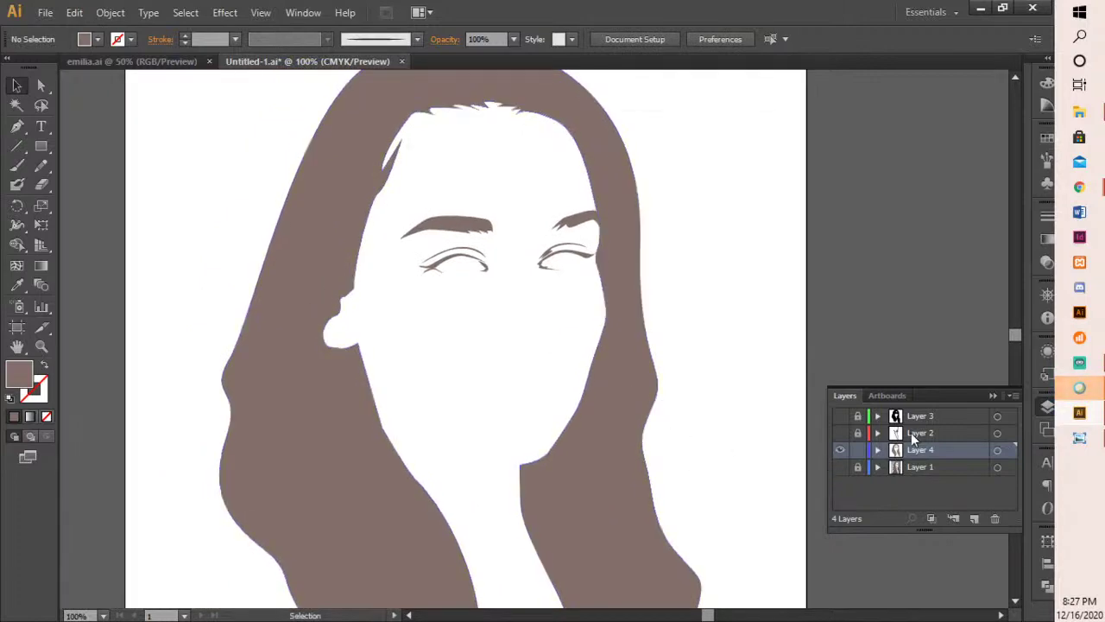
click(840, 468)
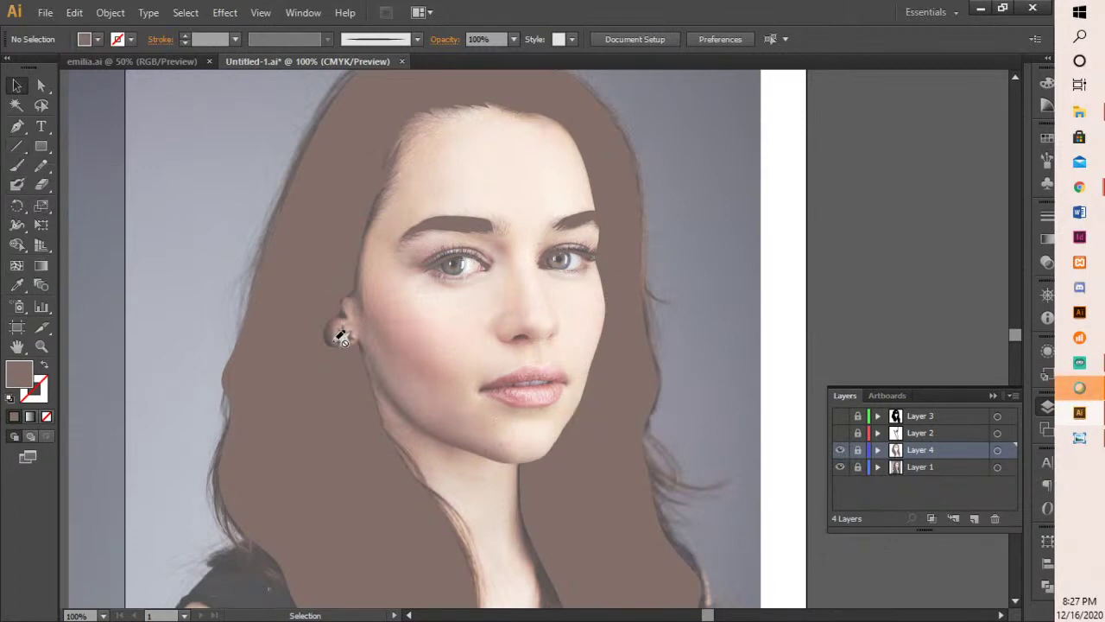
- Unlock Layer 4 and draw a tapered hair strand as a closed filled shape on the temple hairline beside the near eyebrow
key(p)
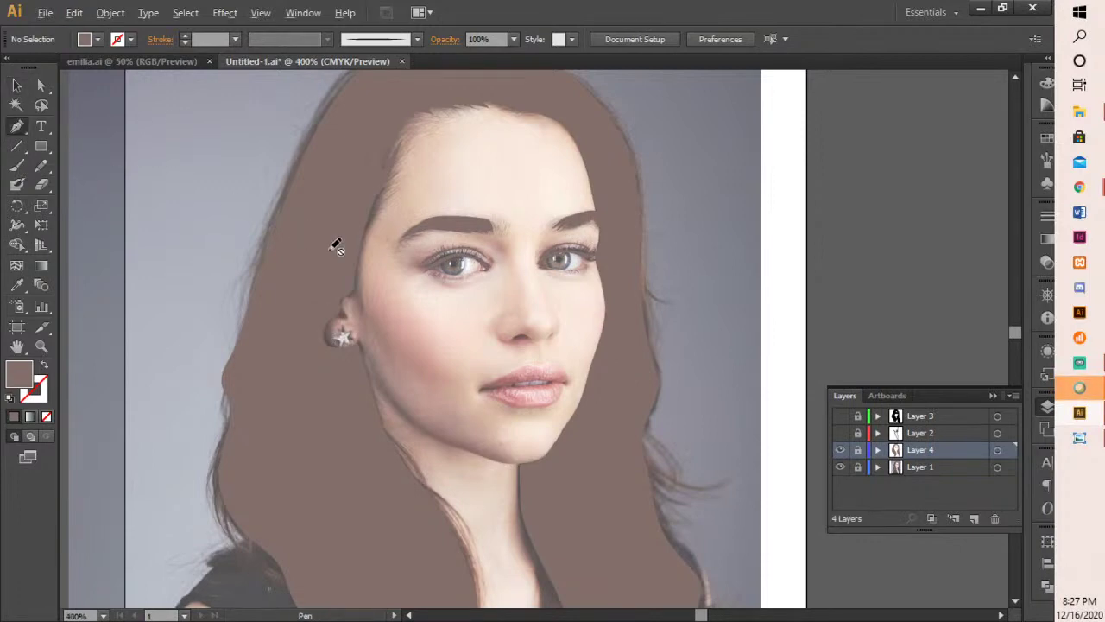
scroll(335, 245, up, 4)
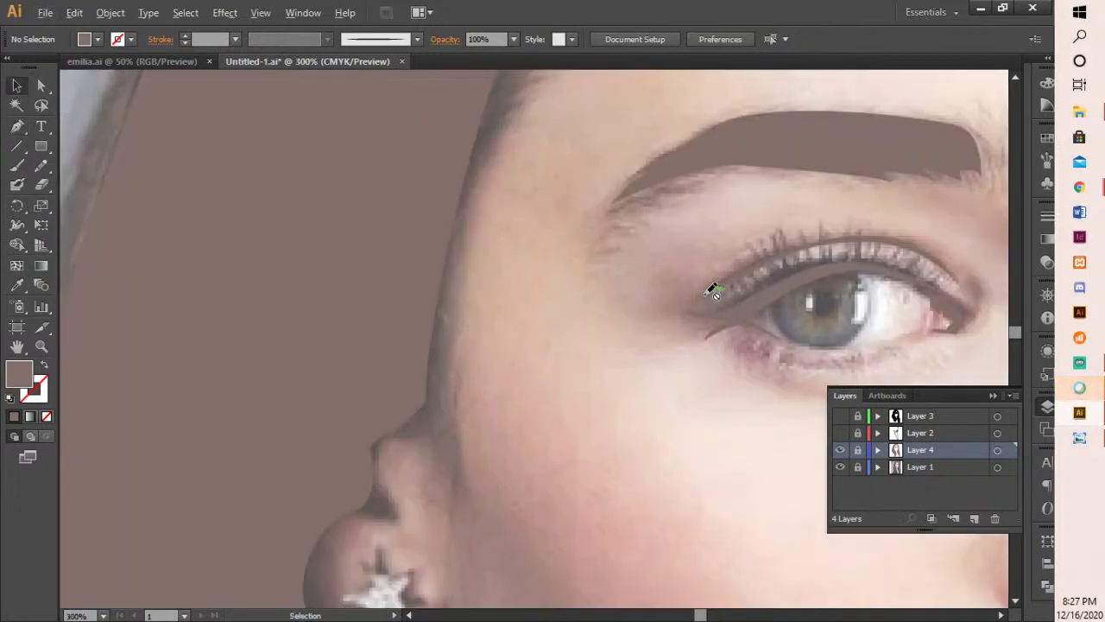
scroll(709, 289, down, 2)
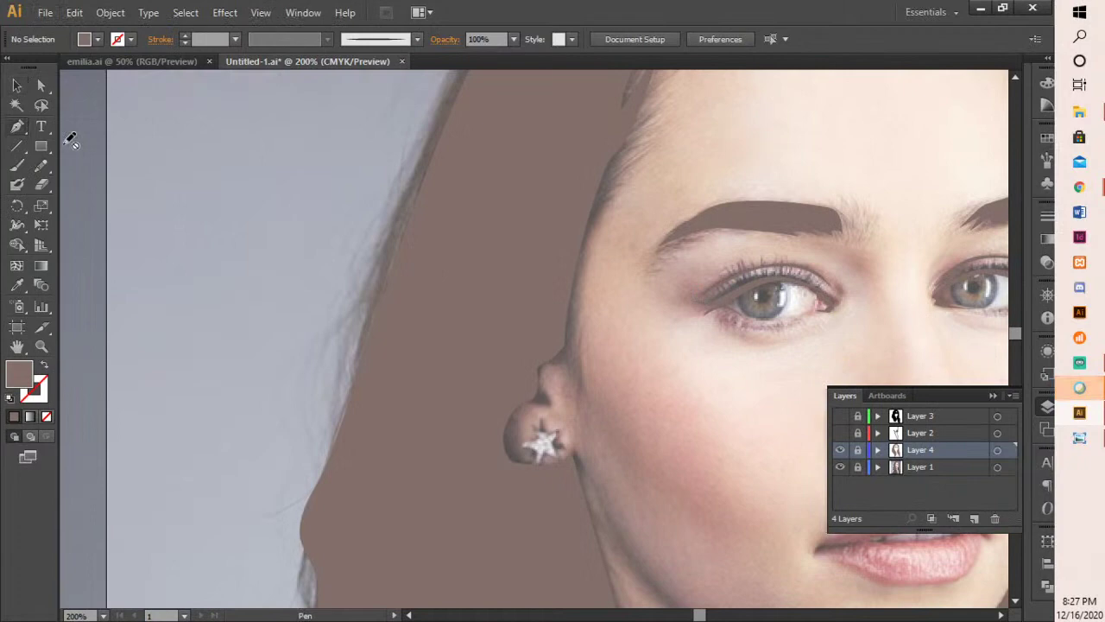
click(857, 450)
drag(730, 309, 618, 435)
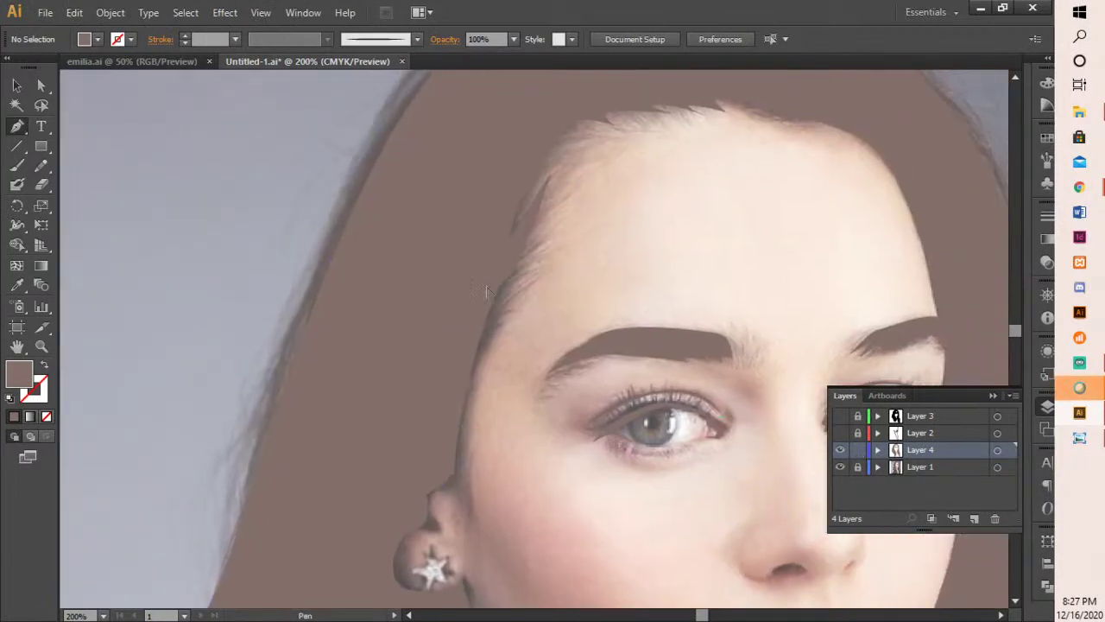
scroll(491, 290, up, 3)
drag(566, 362, 571, 363)
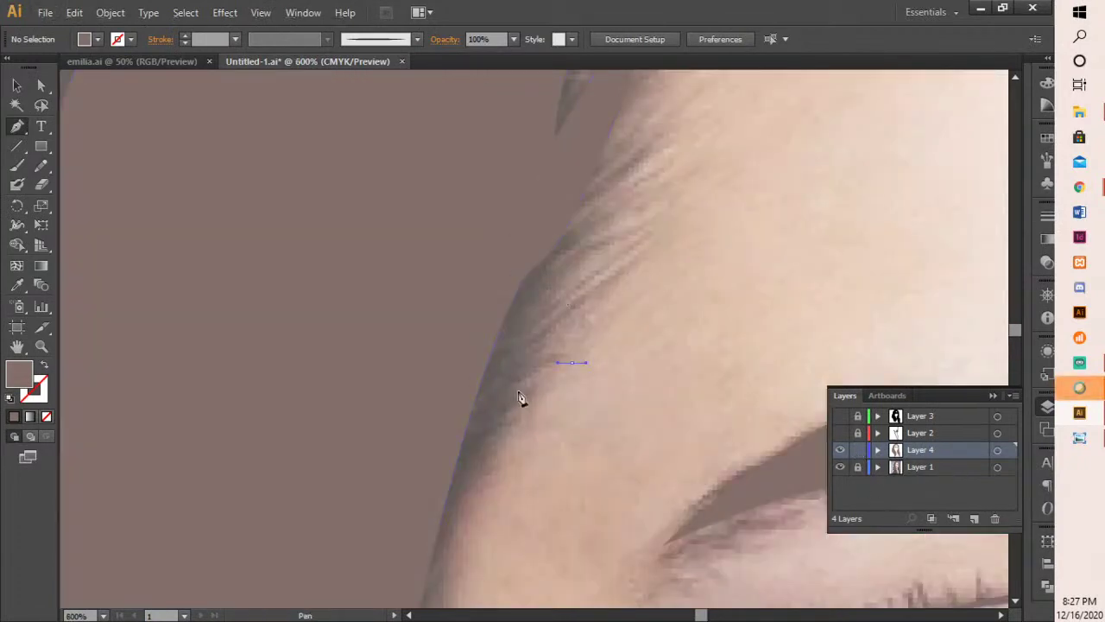
drag(421, 561, 402, 605)
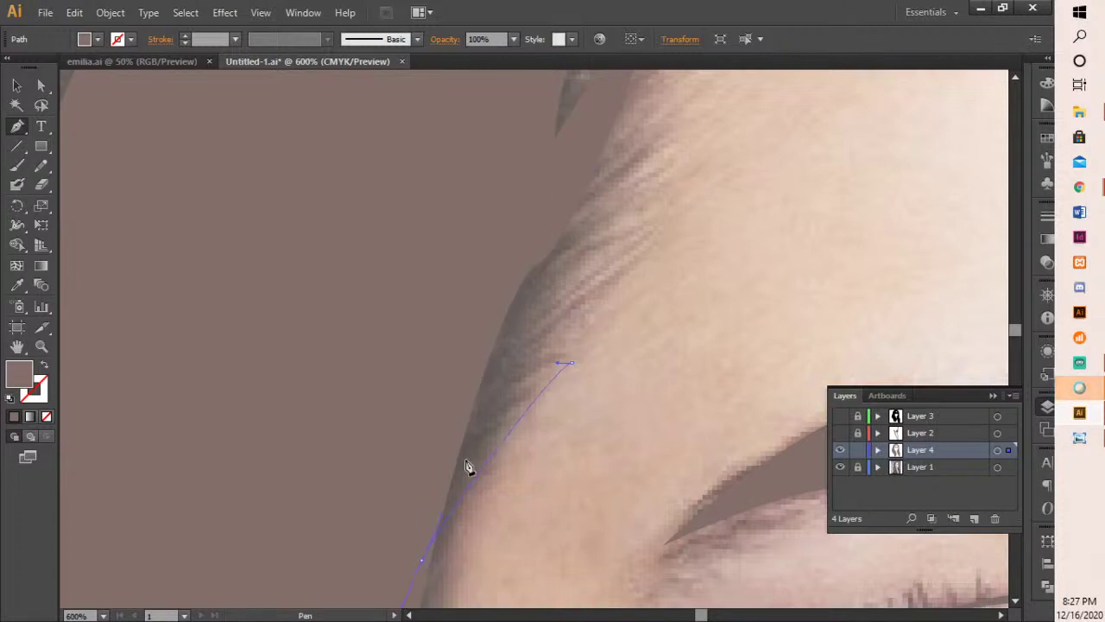
drag(560, 363, 584, 357)
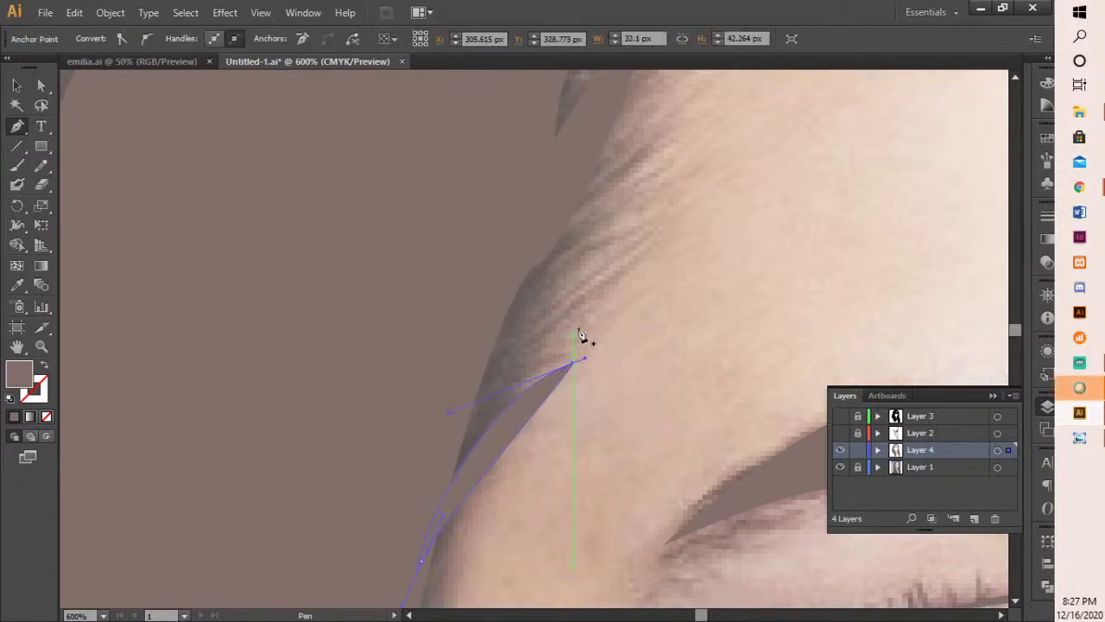
- Draw further narrow, pointed hair strands above the first one along the temple hairline, and deselect them
click(615, 278)
drag(440, 475, 605, 283)
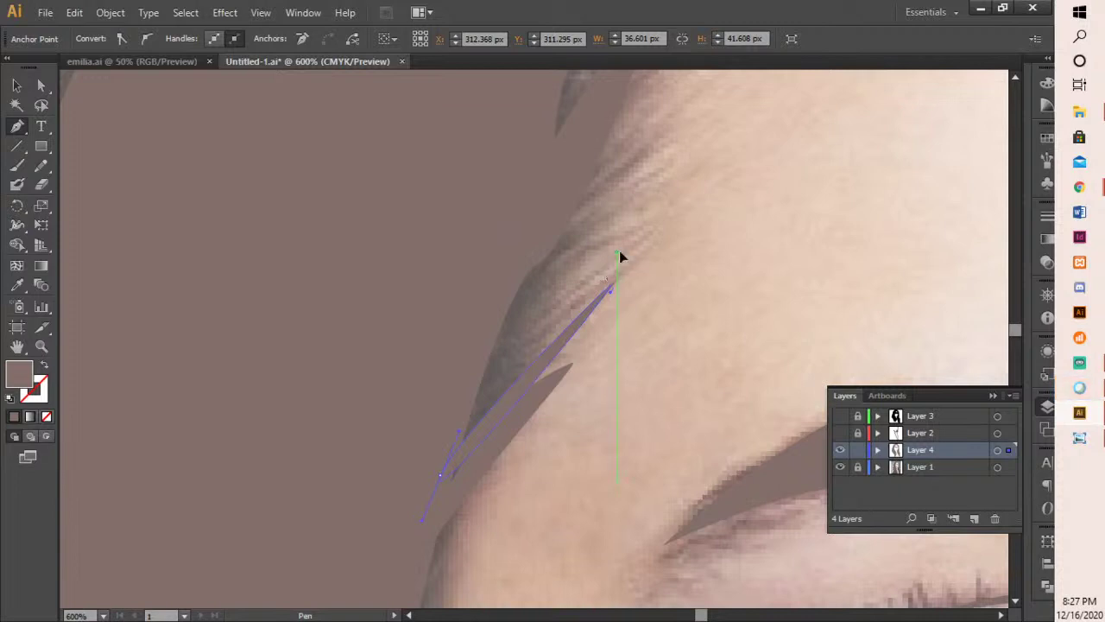
click(617, 251)
drag(425, 447, 519, 365)
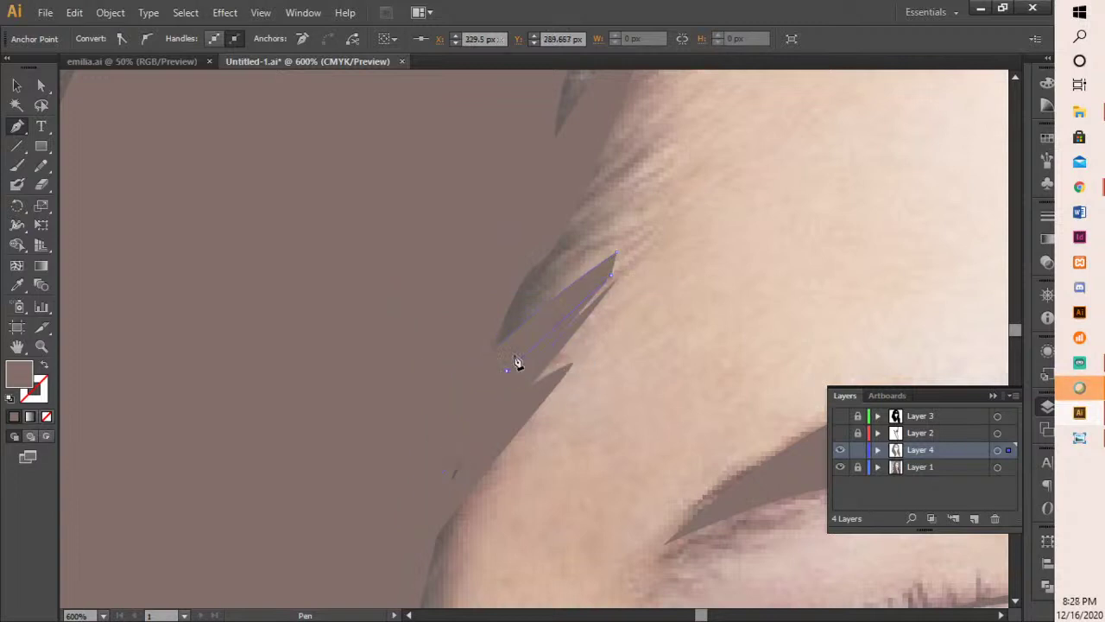
drag(619, 262, 667, 215)
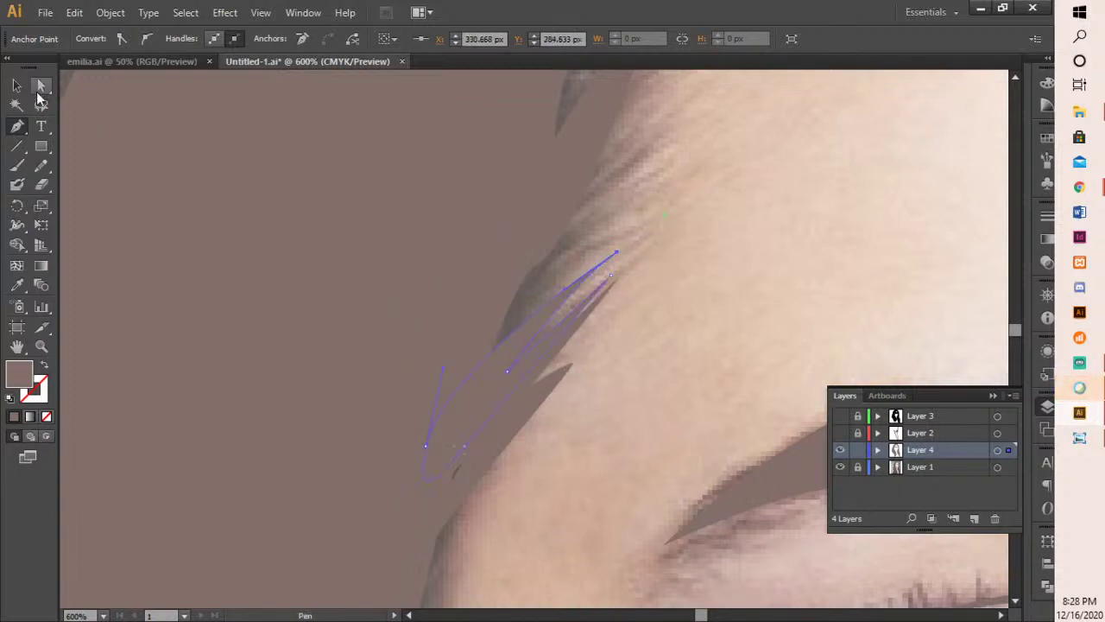
click(16, 85)
click(745, 262)
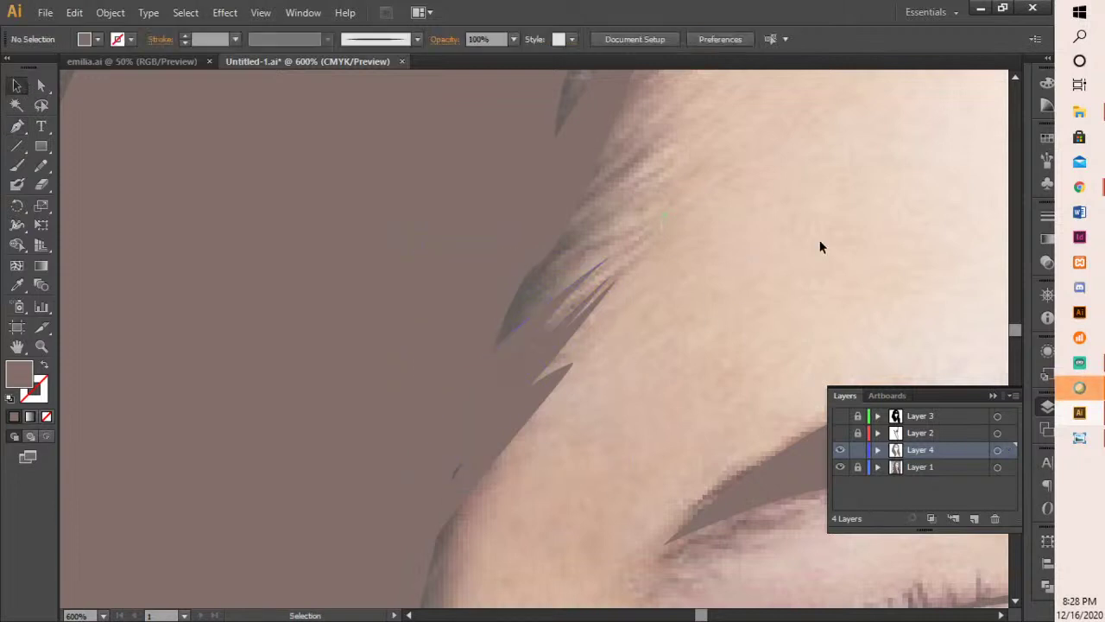
- Draw a slender, curved hair stroke with pointed ends as a closed shape at the near eyebrow's inner end
key(space)
drag(820, 244, 452, 406)
key(ctrl+minus)
scroll(505, 384, down, 1)
key(space)
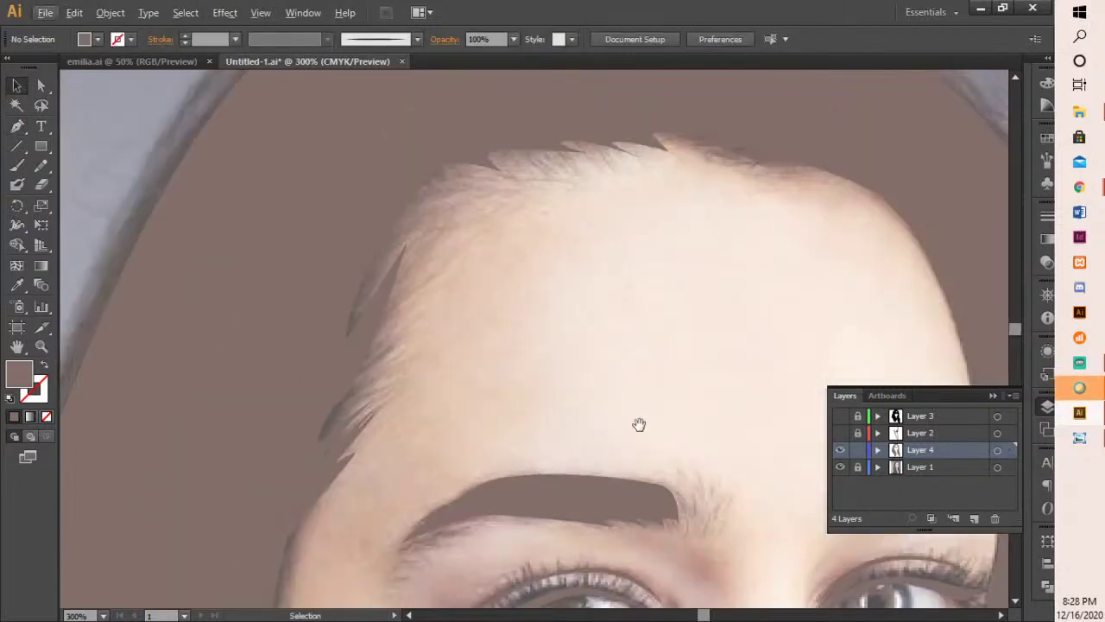
drag(639, 424, 418, 291)
scroll(510, 418, up, 4)
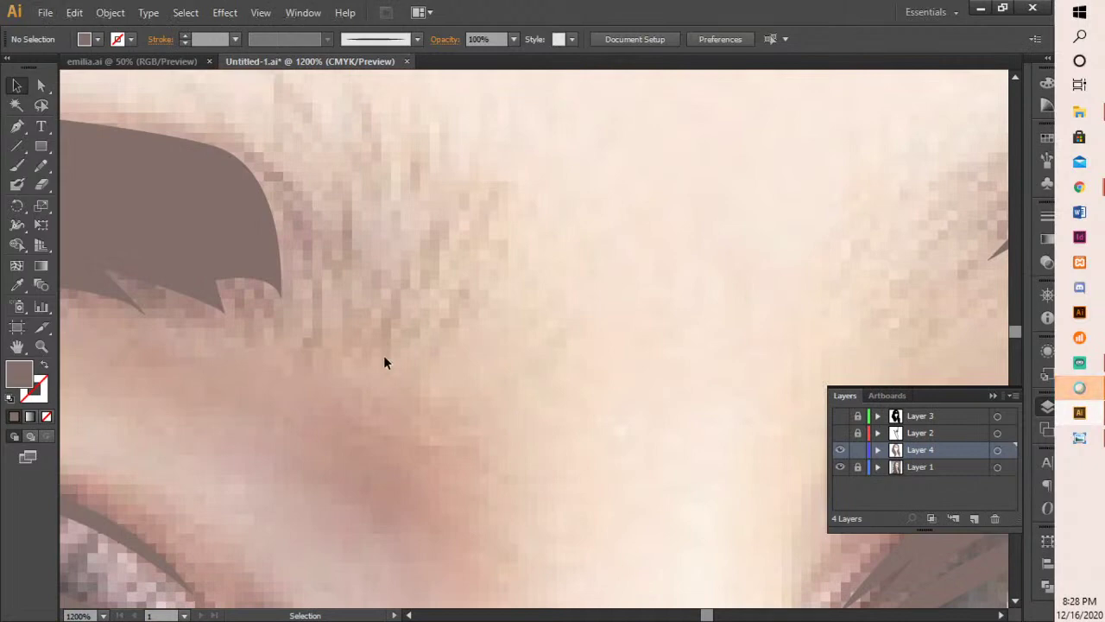
scroll(382, 362, down, 1)
key(space)
drag(391, 316, 493, 389)
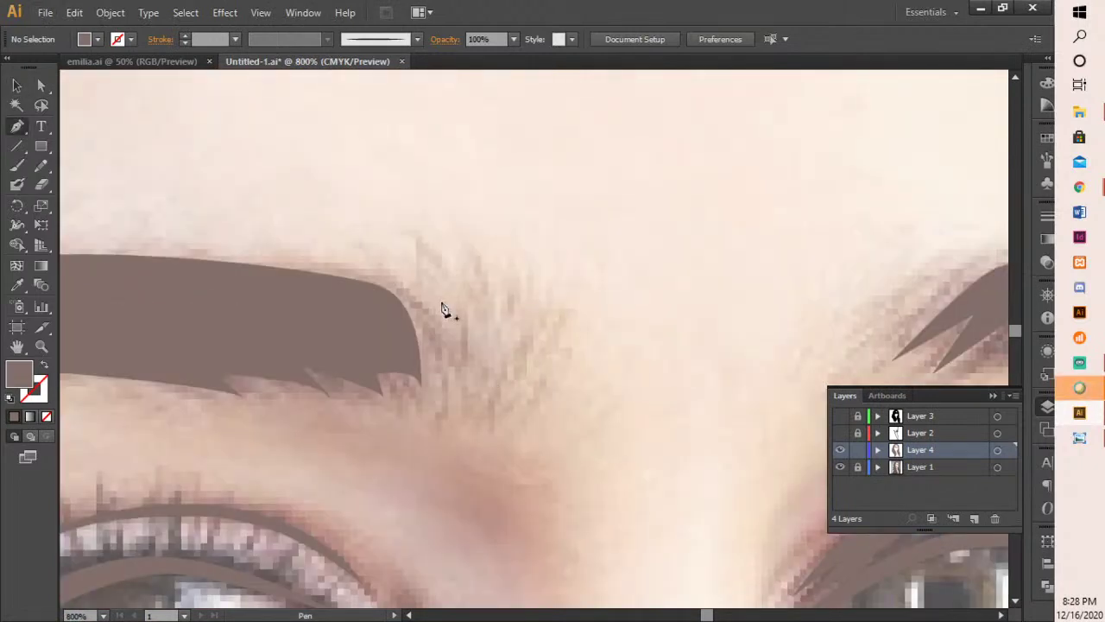
click(417, 281)
drag(433, 406, 384, 471)
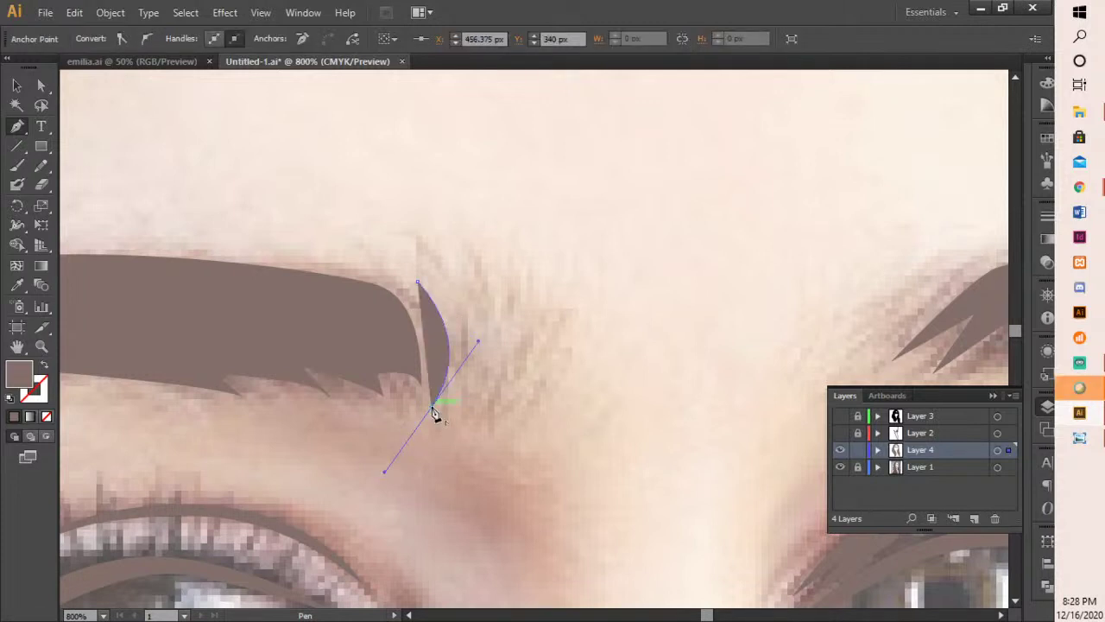
drag(417, 282, 324, 208)
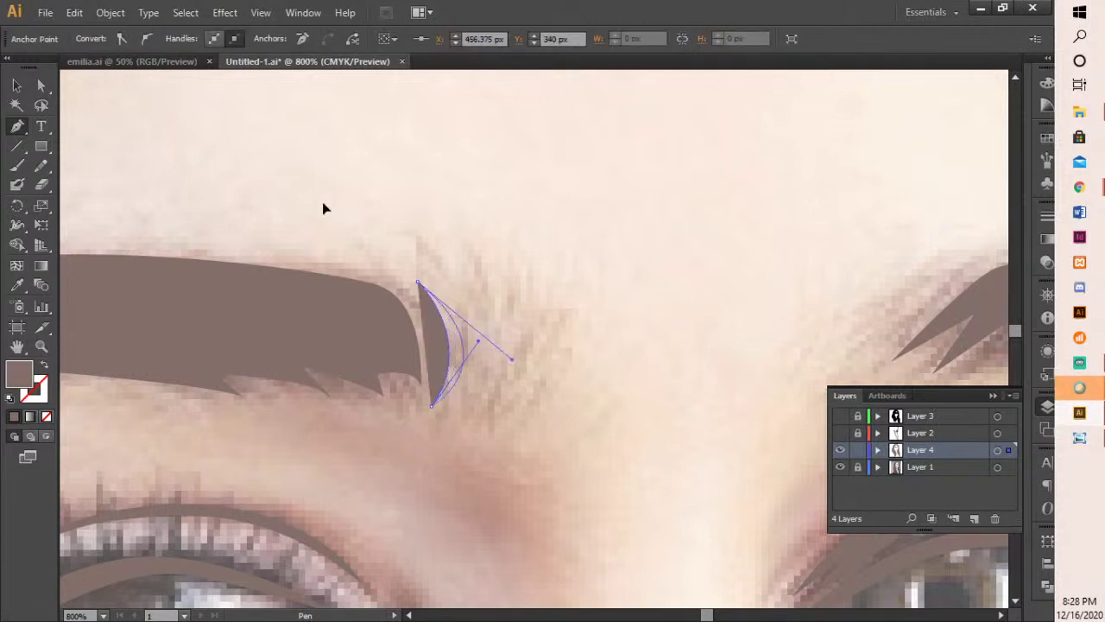
- Draw a second, thinner crescent hair stroke beside the first at the near eyebrow's inner end, and activate the Paintbrush tool
click(463, 293)
drag(458, 399, 436, 430)
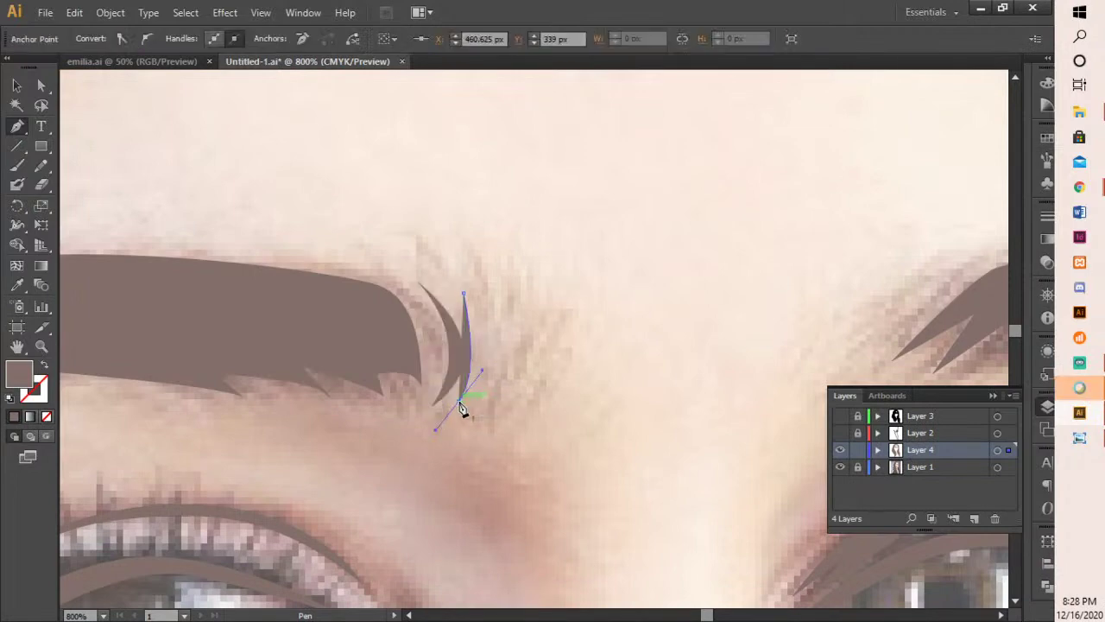
click(459, 402)
drag(463, 296, 420, 236)
click(16, 82)
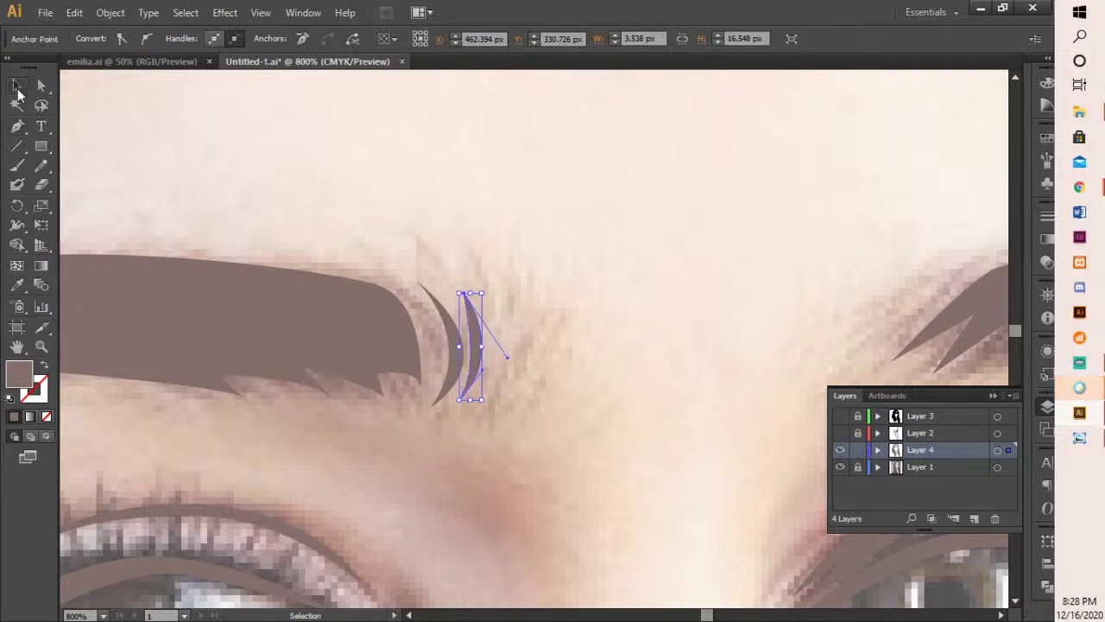
click(15, 169)
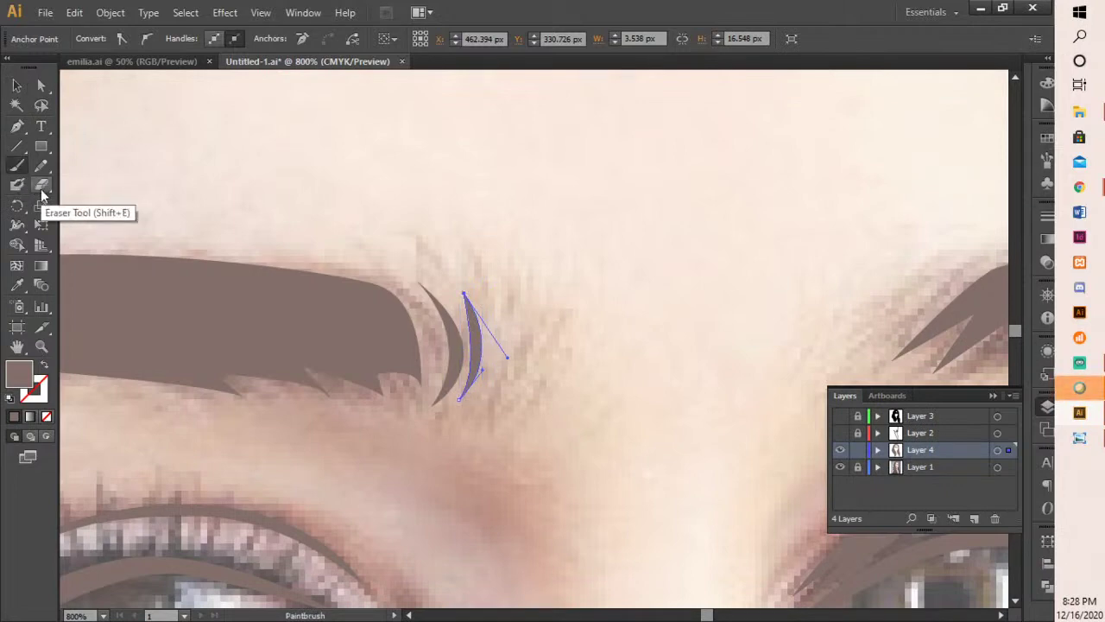
- Deselect the hair stroke and begin a new Pen path with one anchor point on the clear area of the forehead
click(16, 84)
click(680, 341)
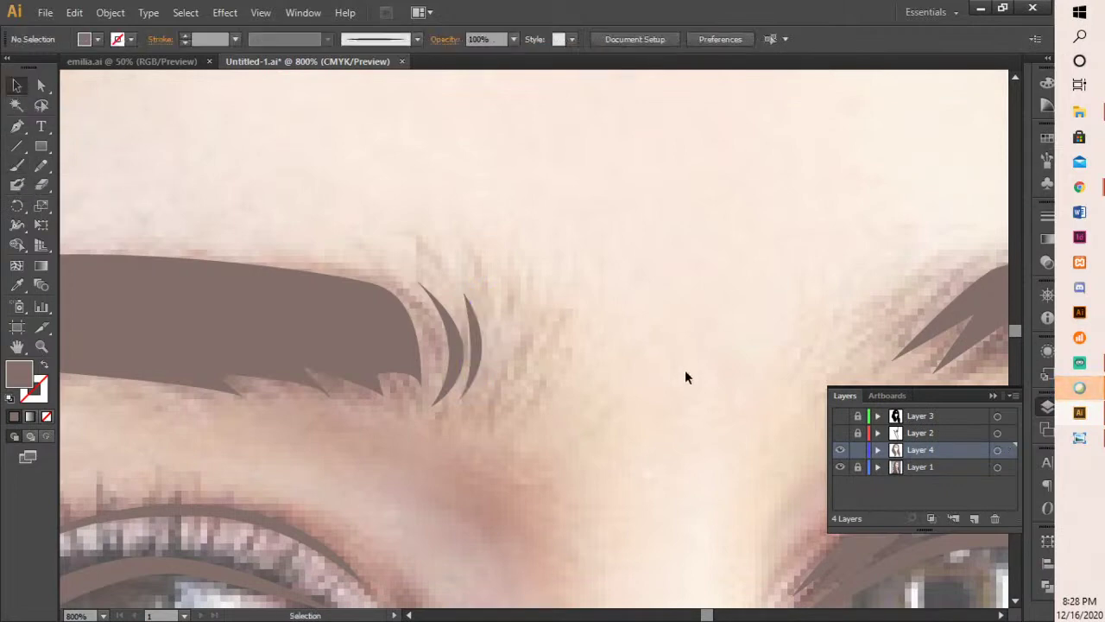
scroll(685, 369, down, 2)
drag(697, 321, 622, 496)
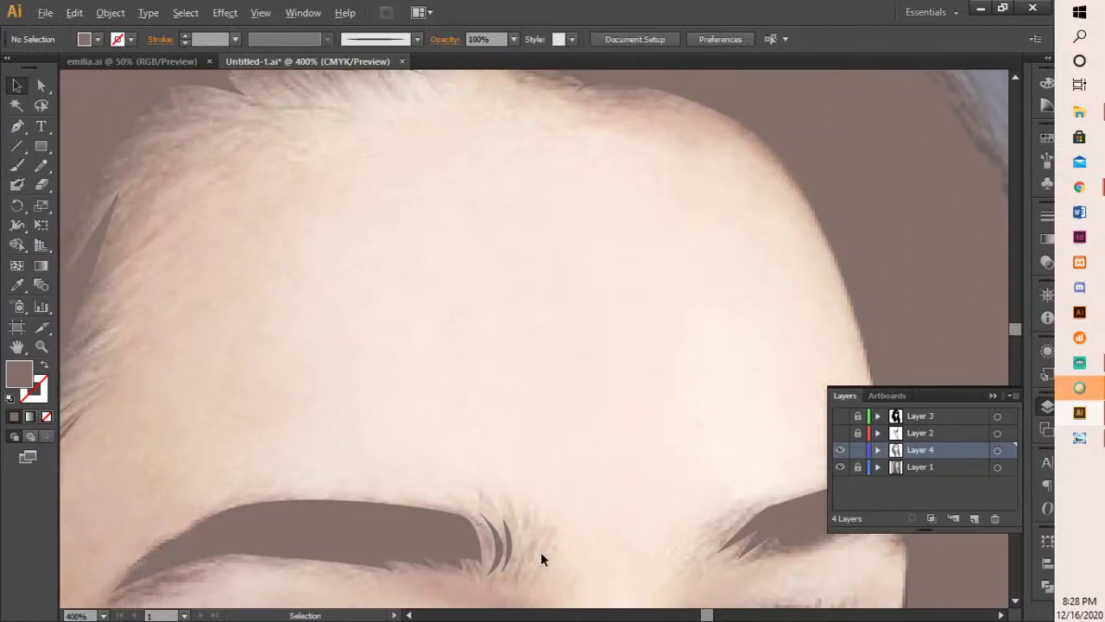
key(space)
scroll(520, 468, down, 1)
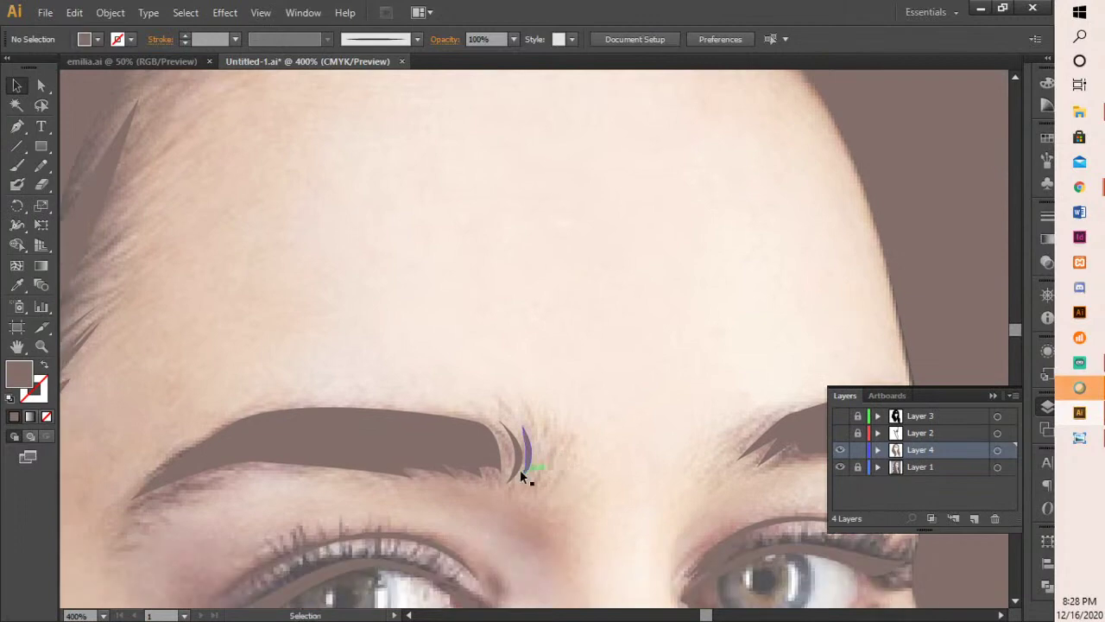
scroll(518, 467, up, 3)
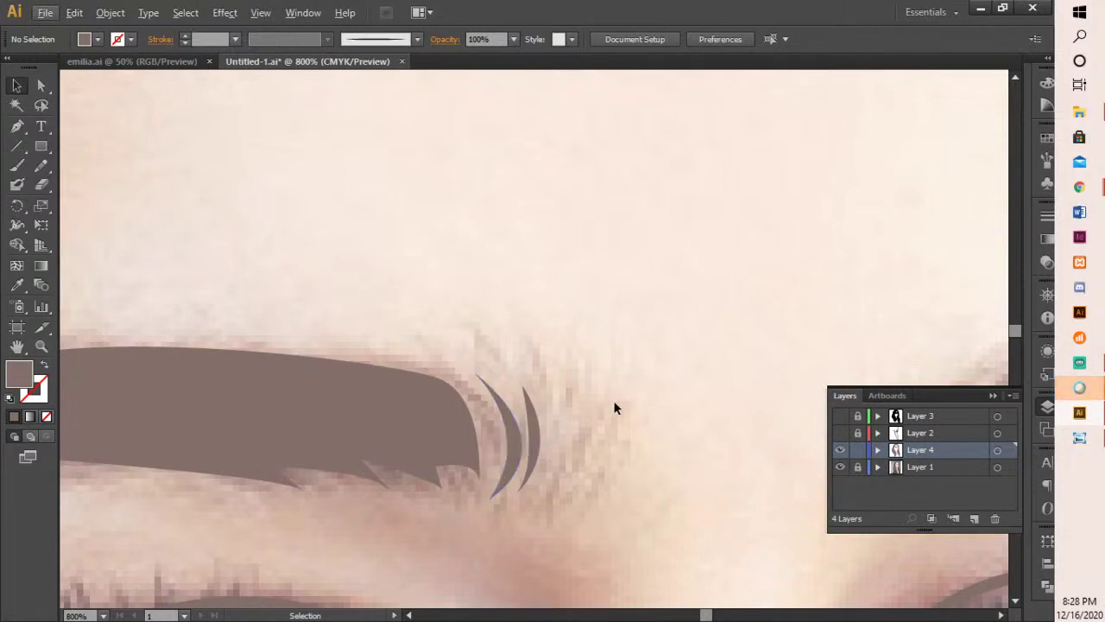
scroll(588, 394, down, 2)
scroll(592, 415, up, 2)
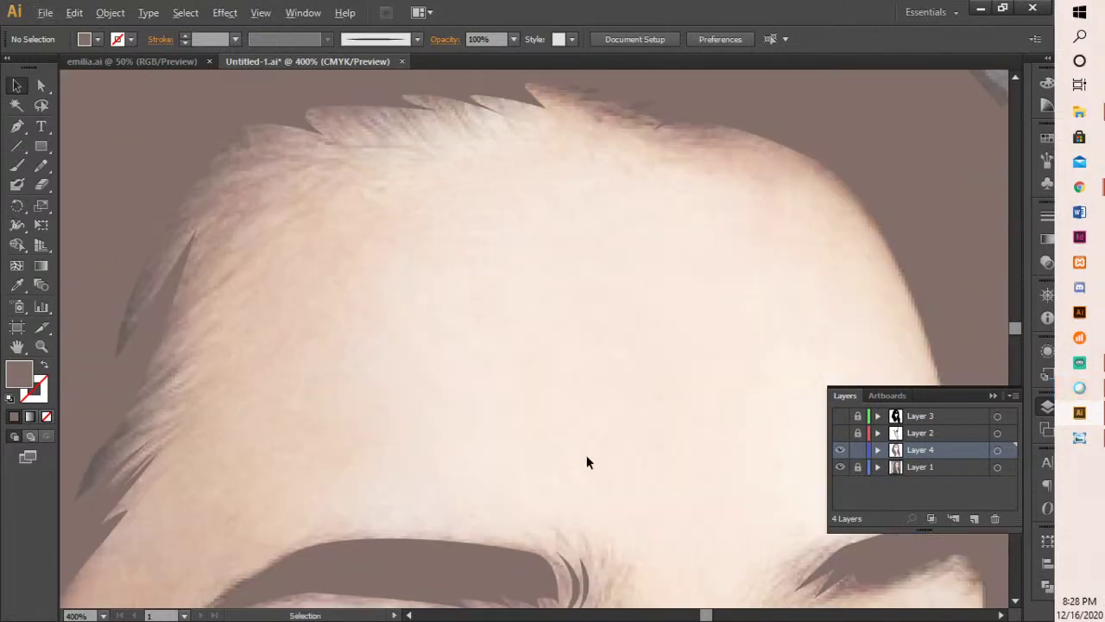
scroll(586, 462, up, 1)
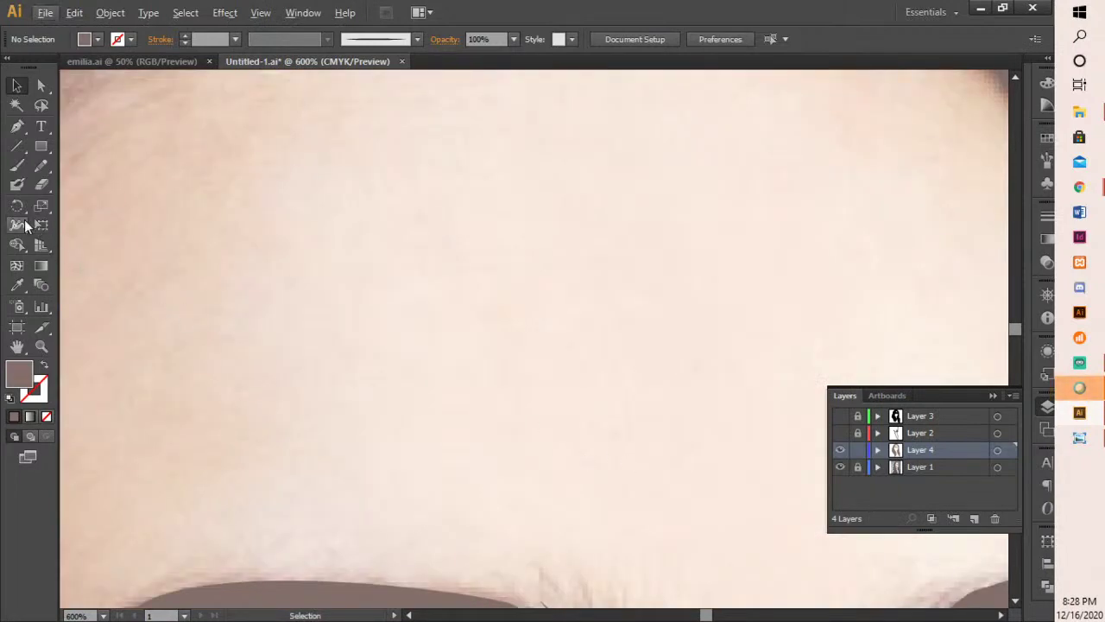
click(17, 126)
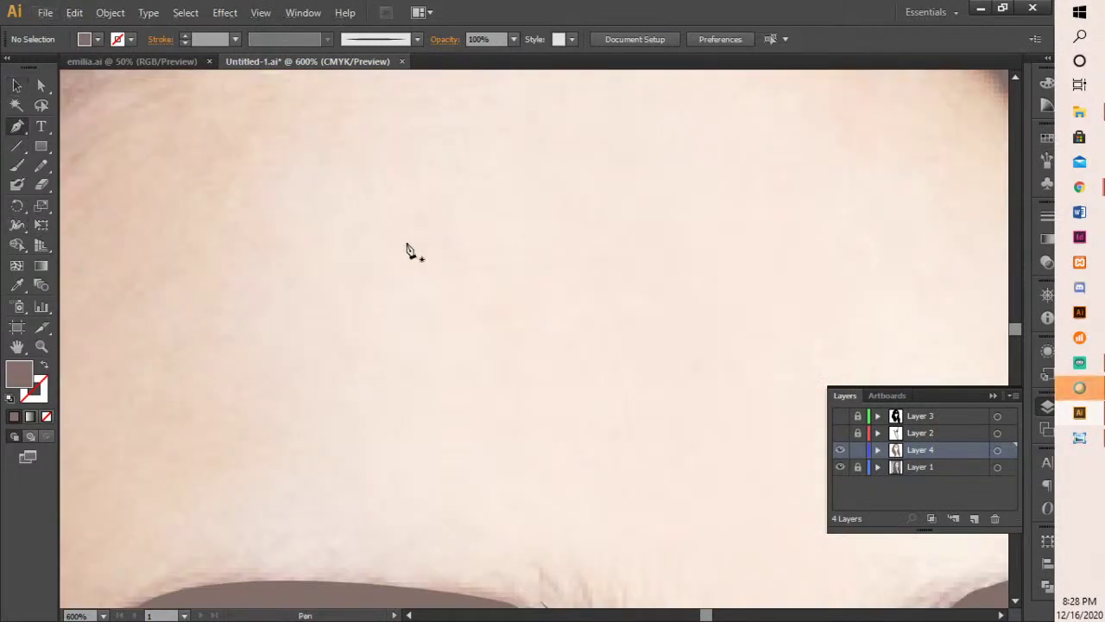
click(398, 309)
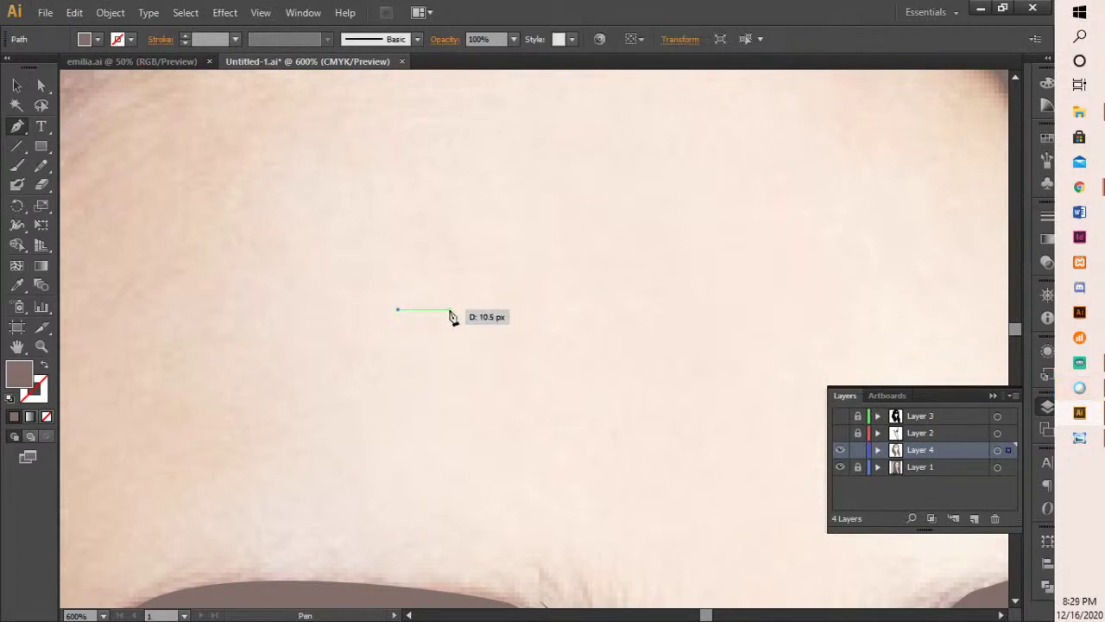
click(450, 310)
key(ctrl+z)
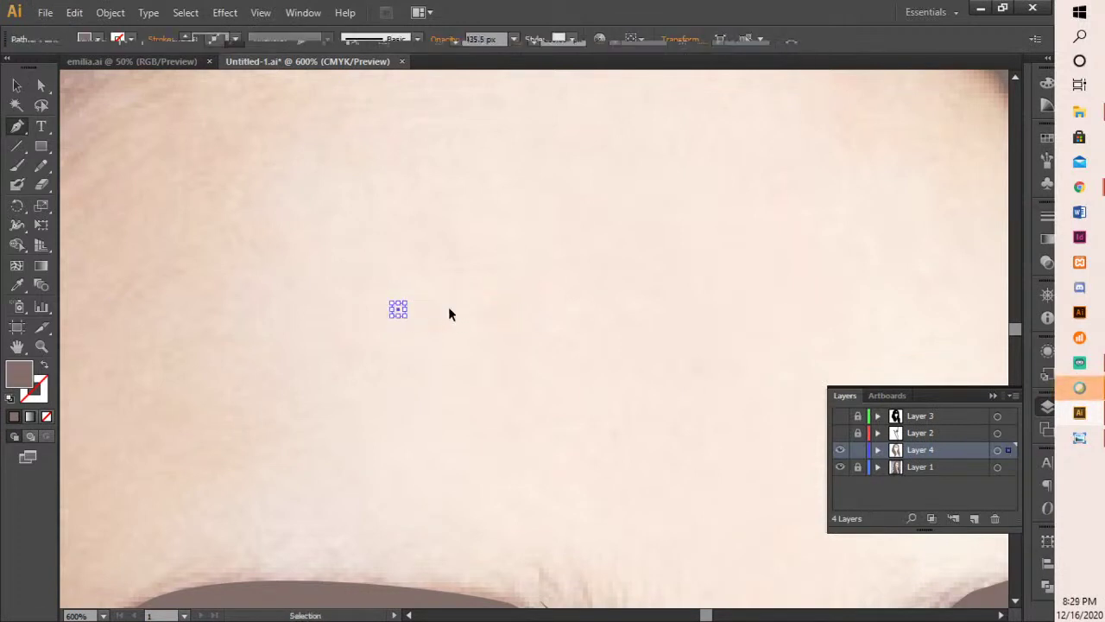
drag(449, 308, 466, 315)
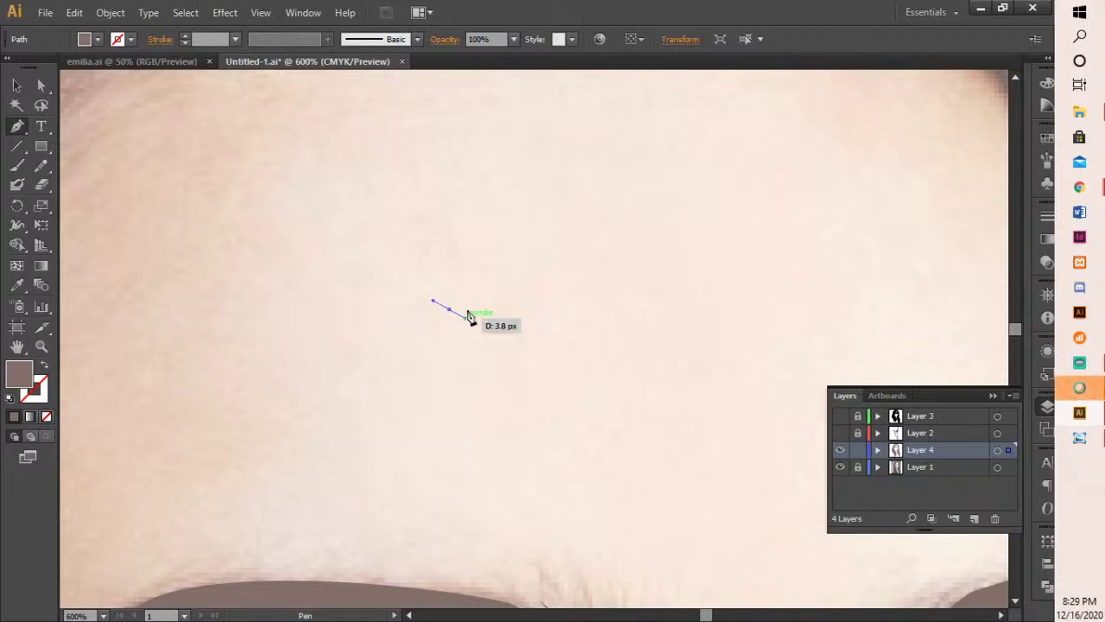
key(ctrl+z)
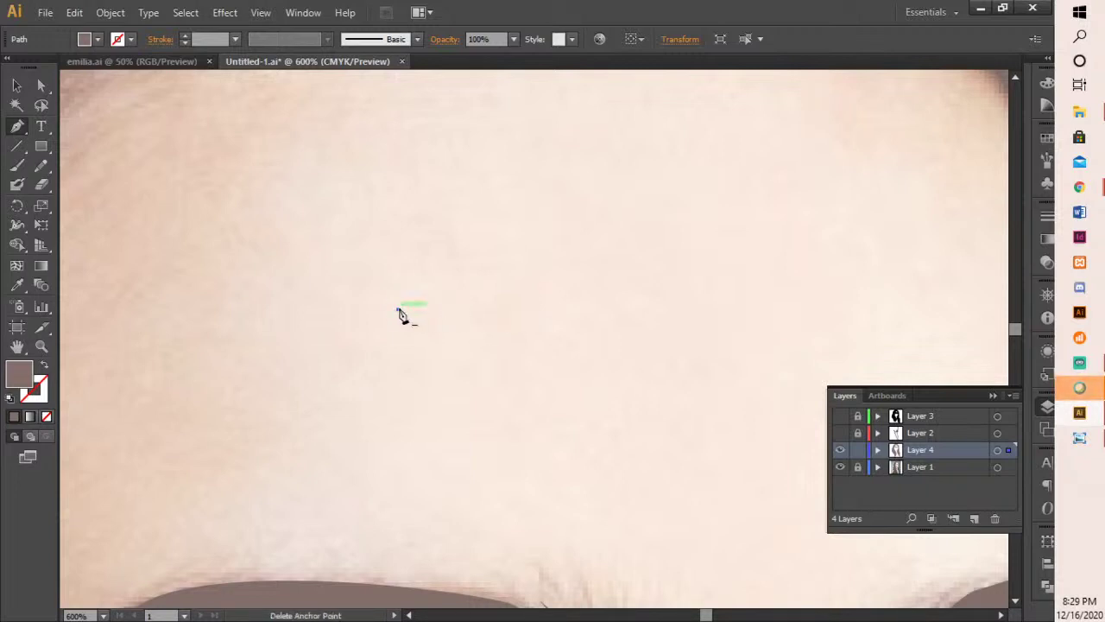
- Complete the path as a small closed leaf shape with pointed ends, about 9.7 px wide and 2.1 px high, and select it whole
drag(398, 309, 477, 298)
alt+scroll(426, 319, up, 3)
click(478, 298)
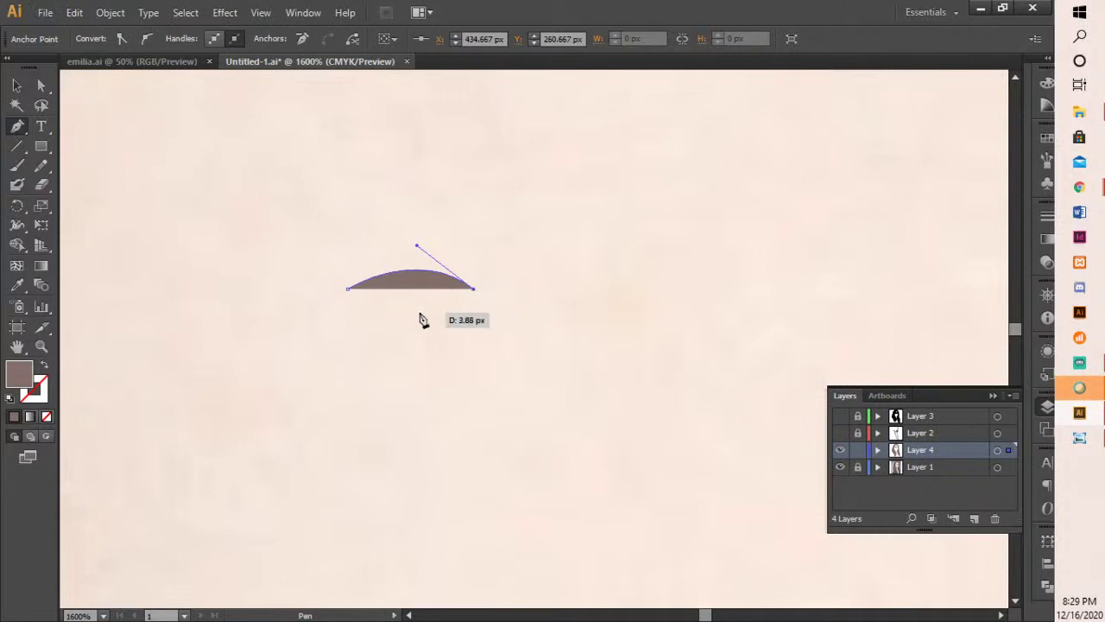
drag(350, 298, 273, 269)
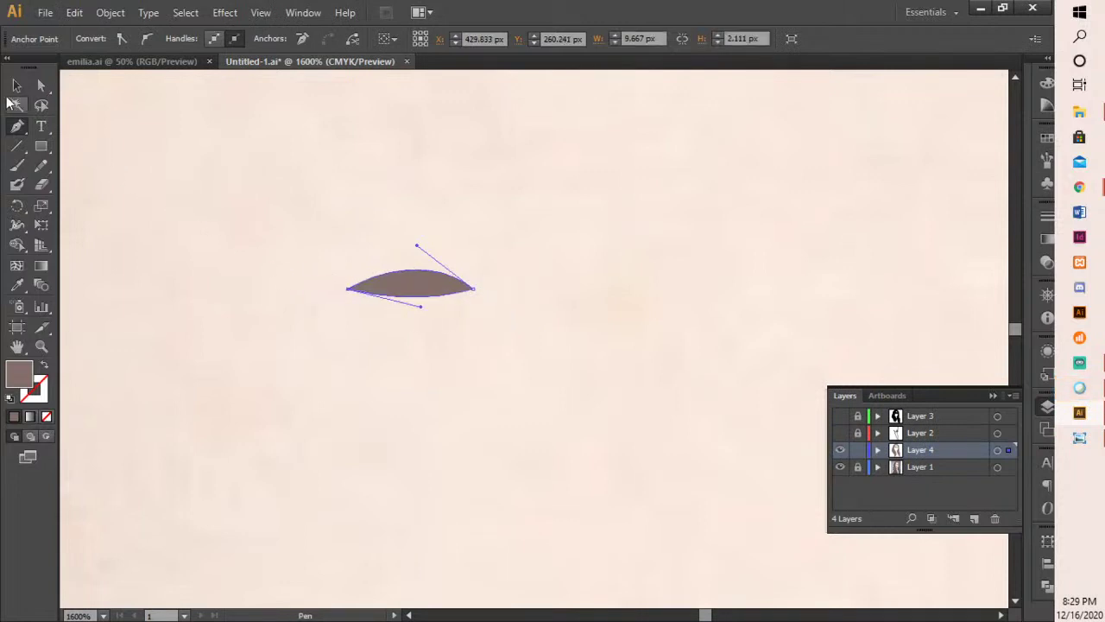
click(17, 85)
click(462, 338)
click(398, 288)
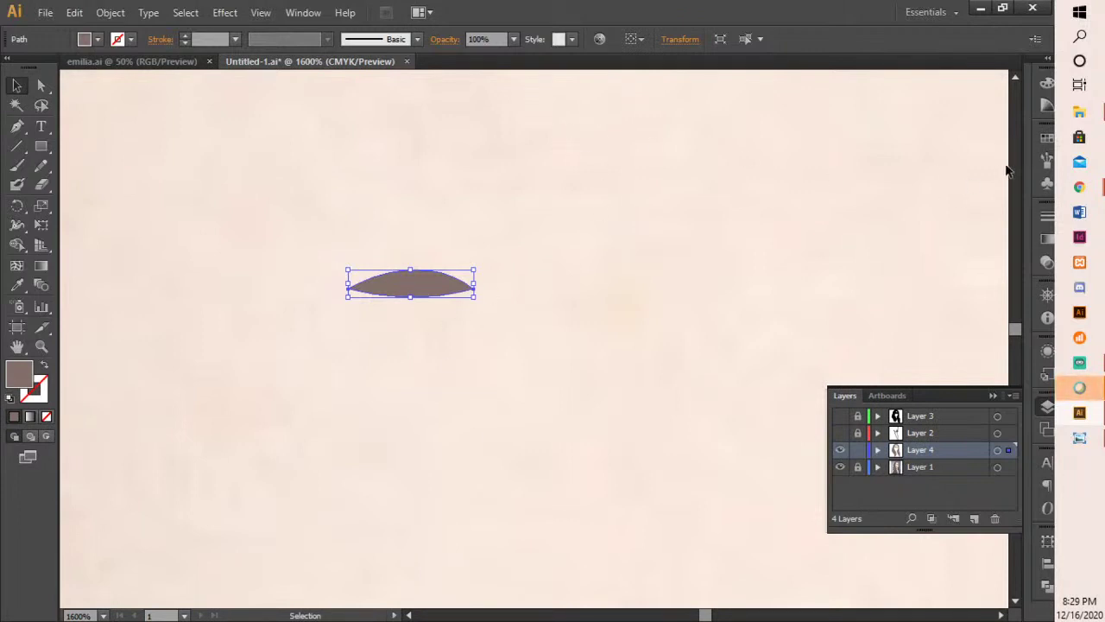
- Show the list of brushes, look through it and enlarge it to display more entries
click(308, 12)
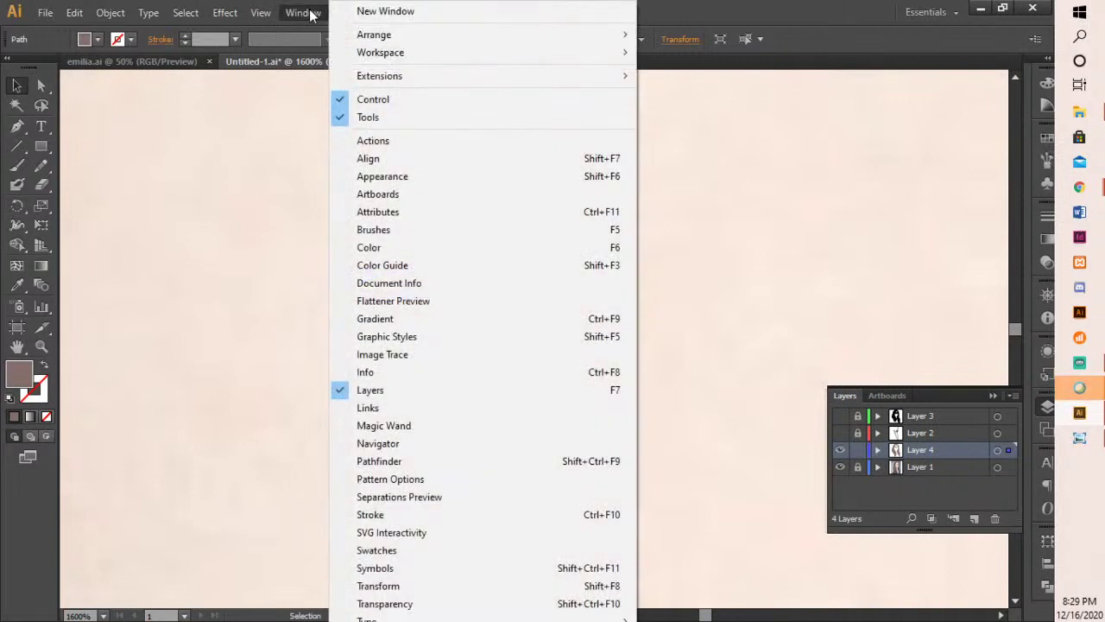
click(358, 231)
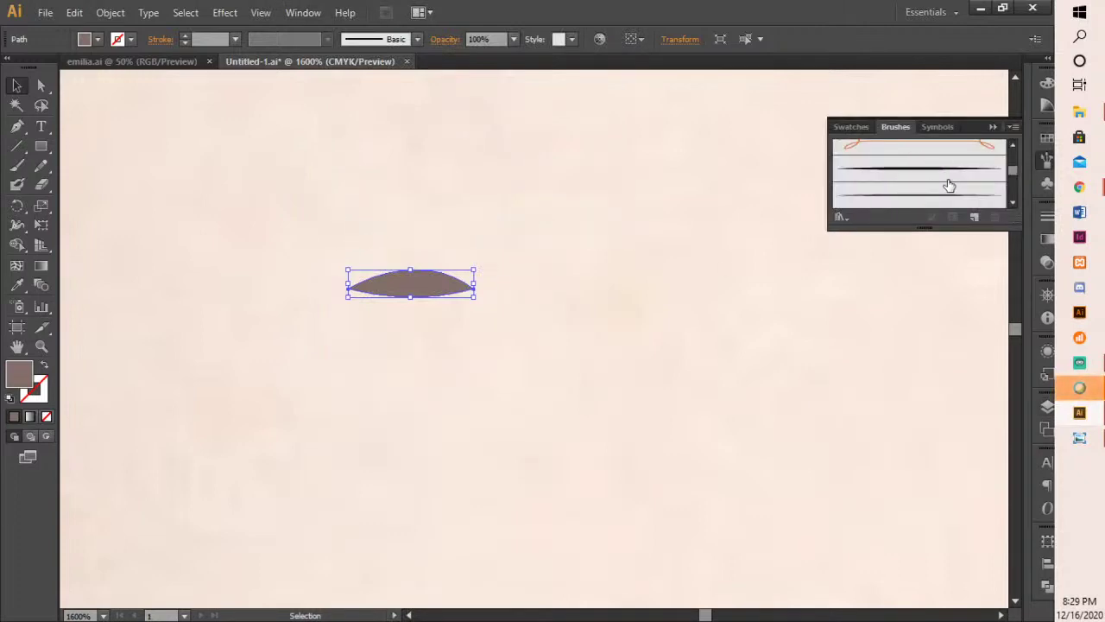
scroll(920, 188, down, 5)
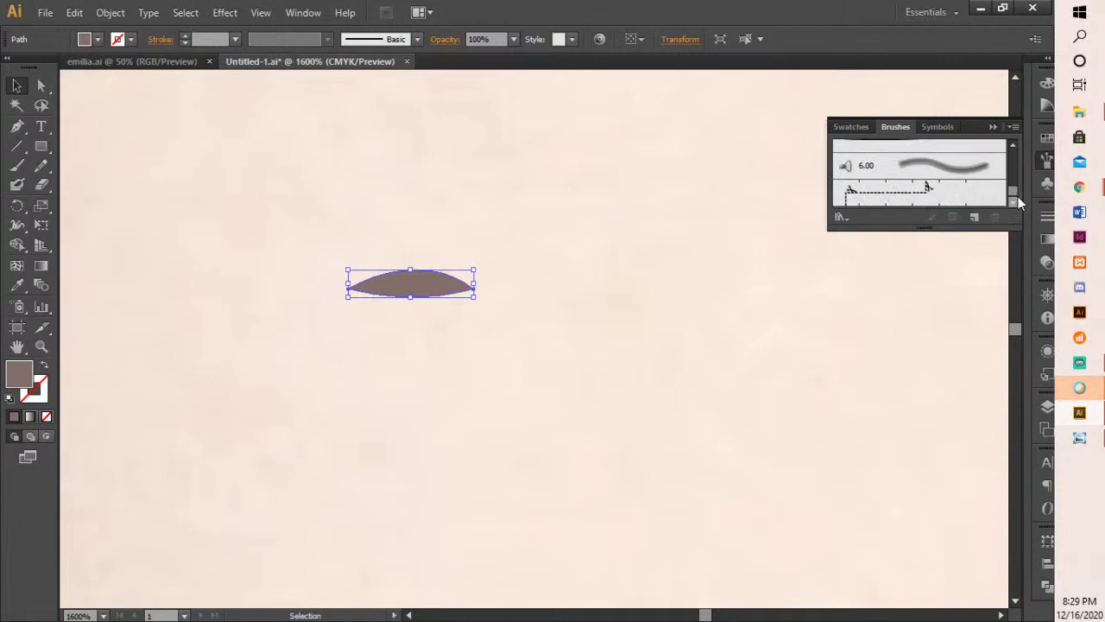
drag(926, 229, 932, 300)
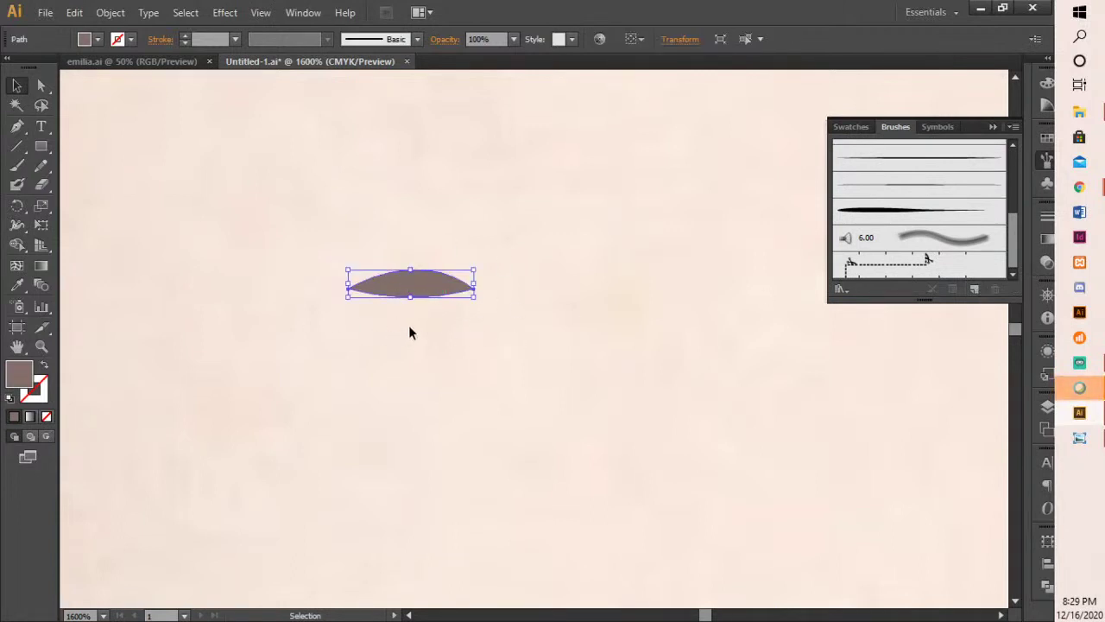
- Create a new art brush from the selected leaf shape, stretched to fit the stroke length, with its direction running left to right
click(973, 290)
drag(752, 230, 508, 237)
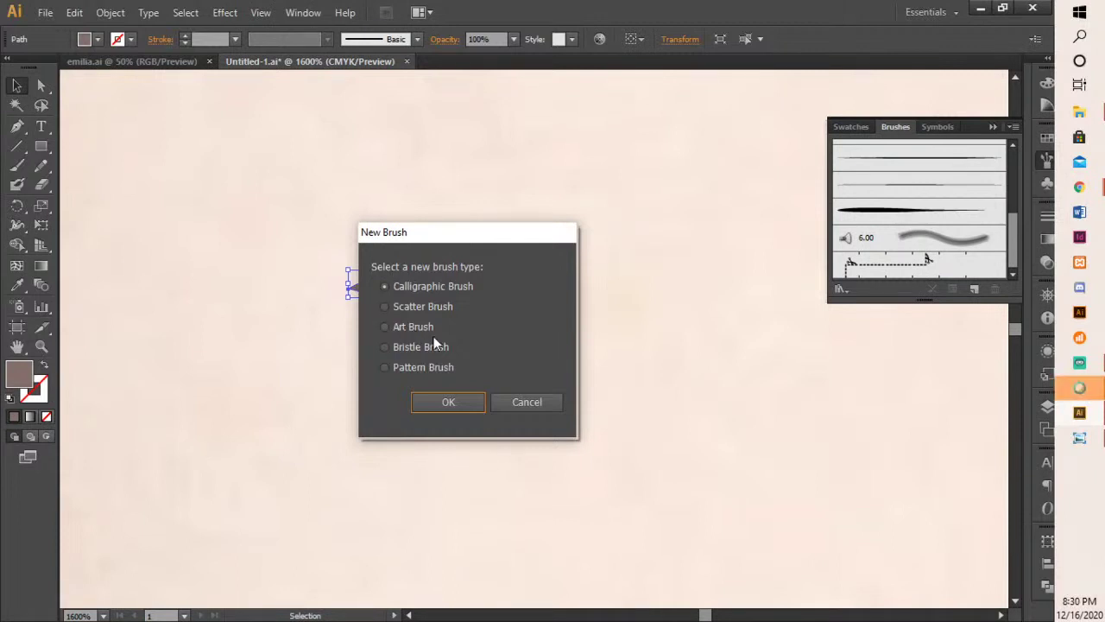
click(411, 327)
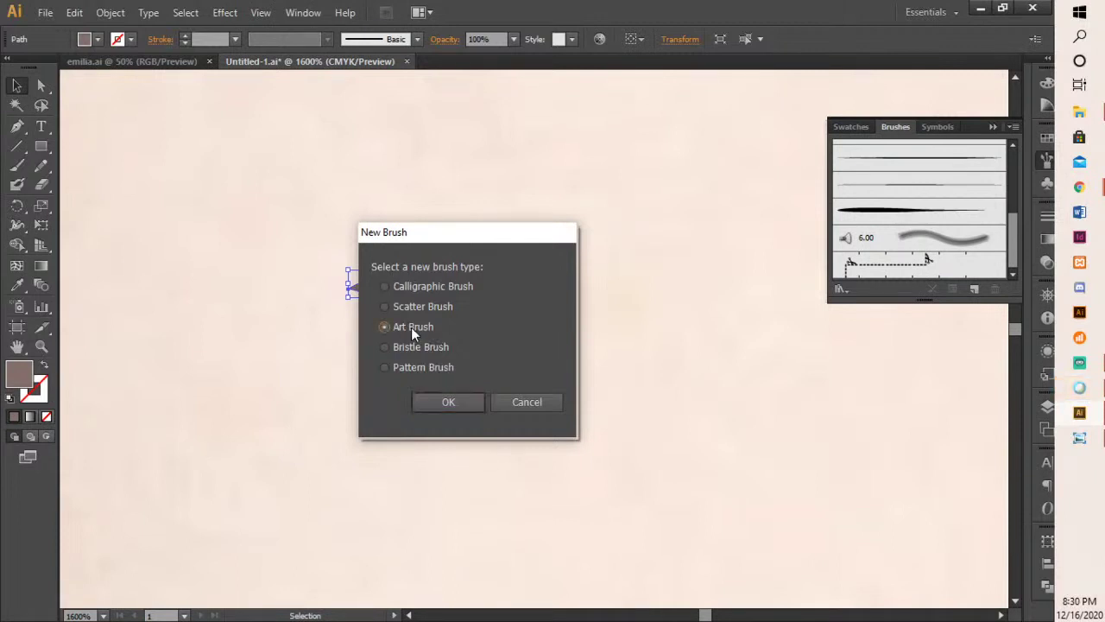
click(442, 403)
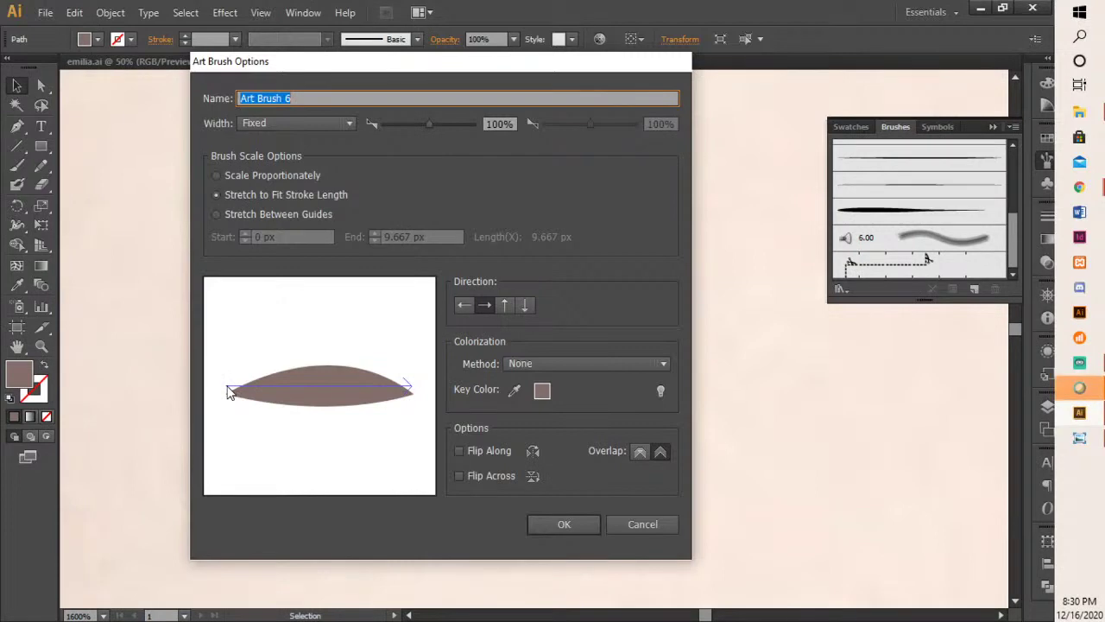
click(462, 304)
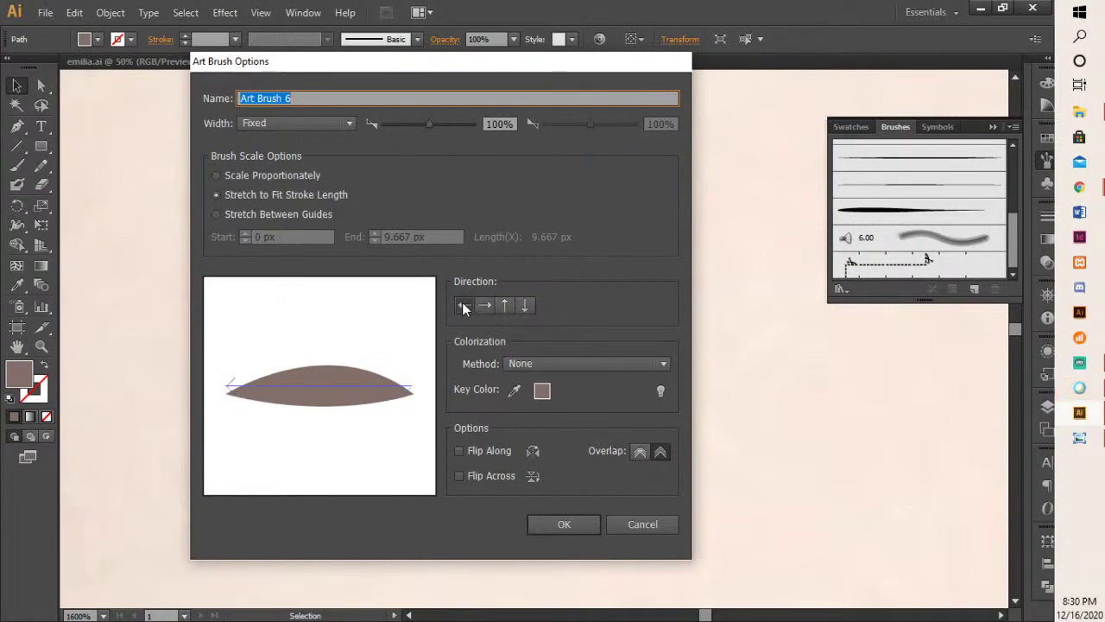
click(506, 305)
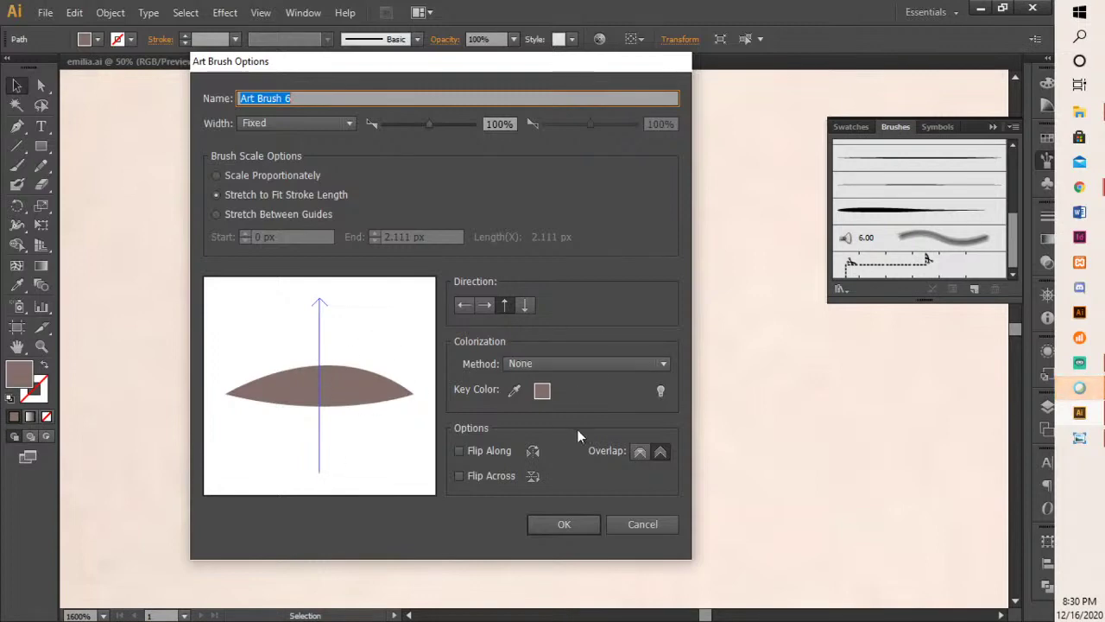
click(484, 307)
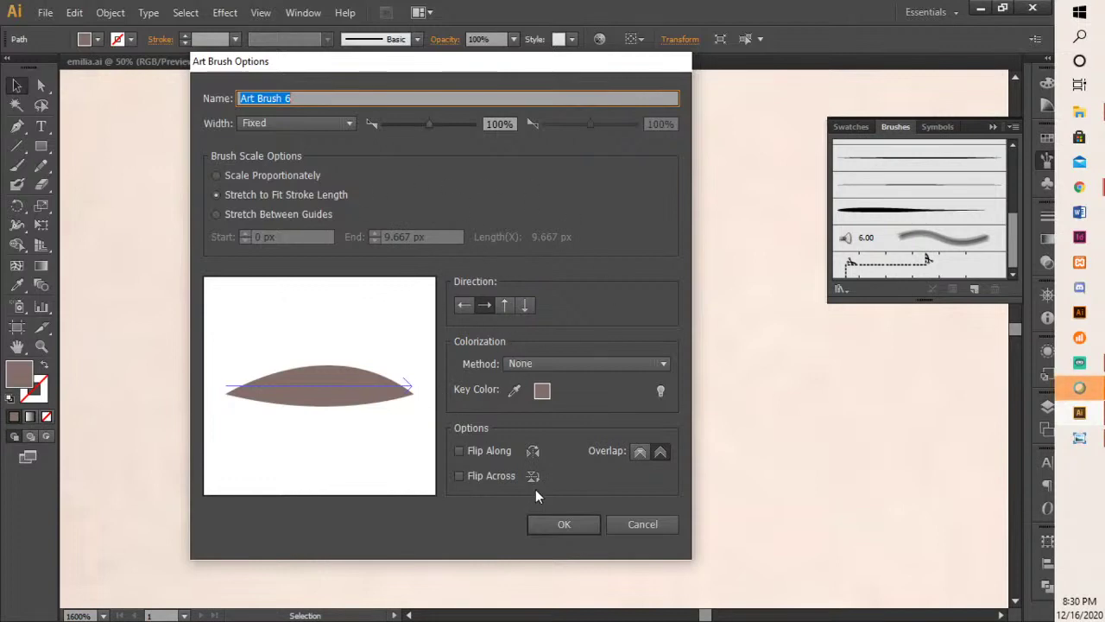
click(551, 524)
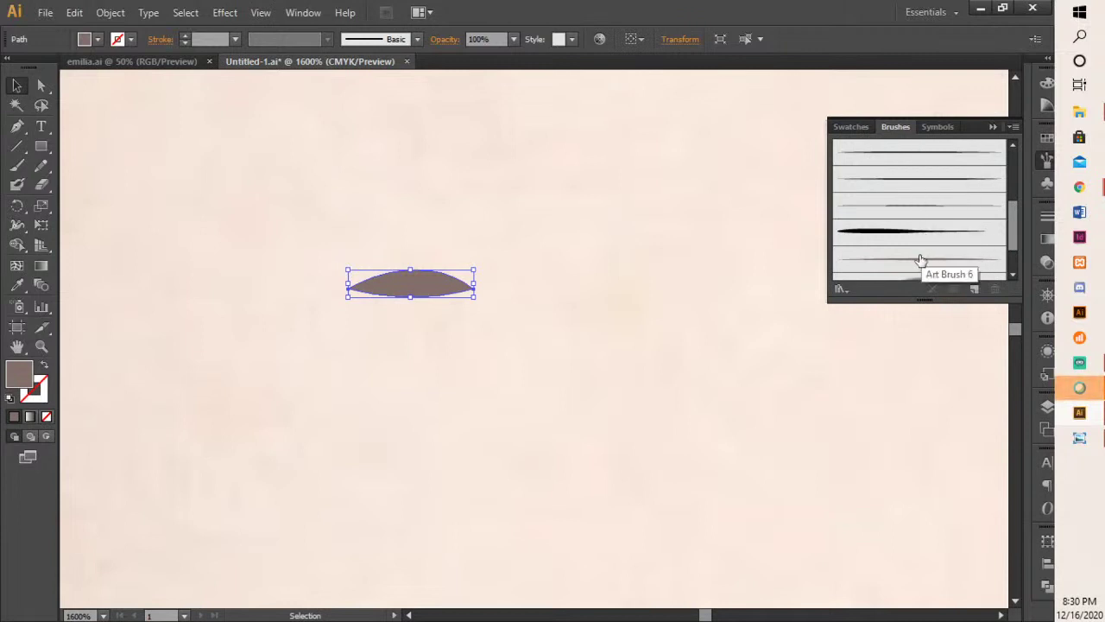
- Choose the new leaf-shaped art brush and delete the original leaf shape from the forehead
scroll(920, 264, down, 2)
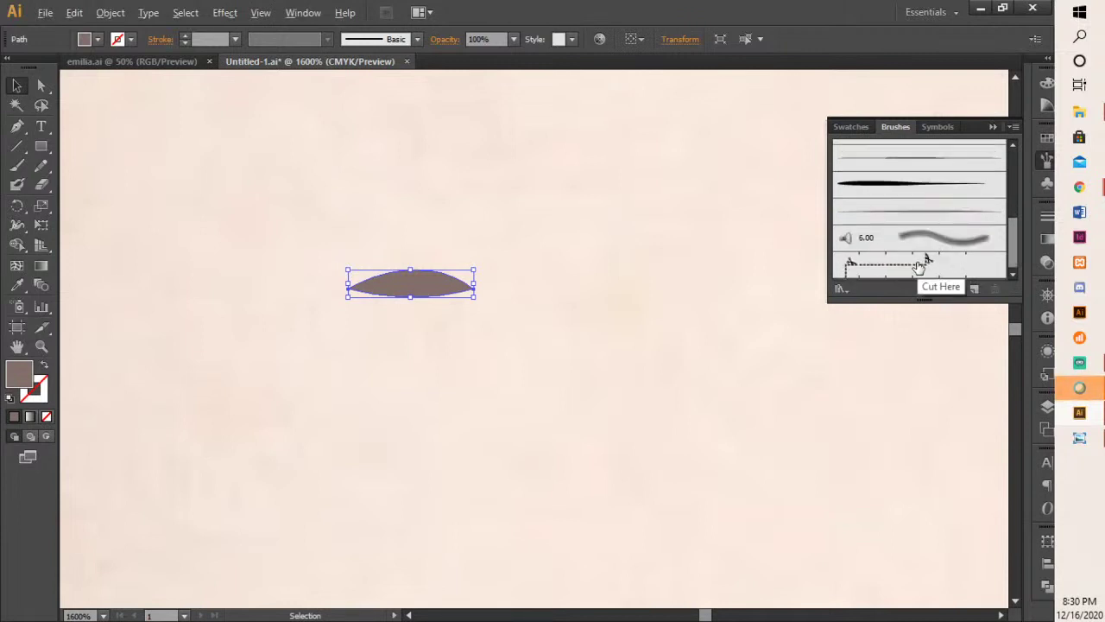
click(917, 212)
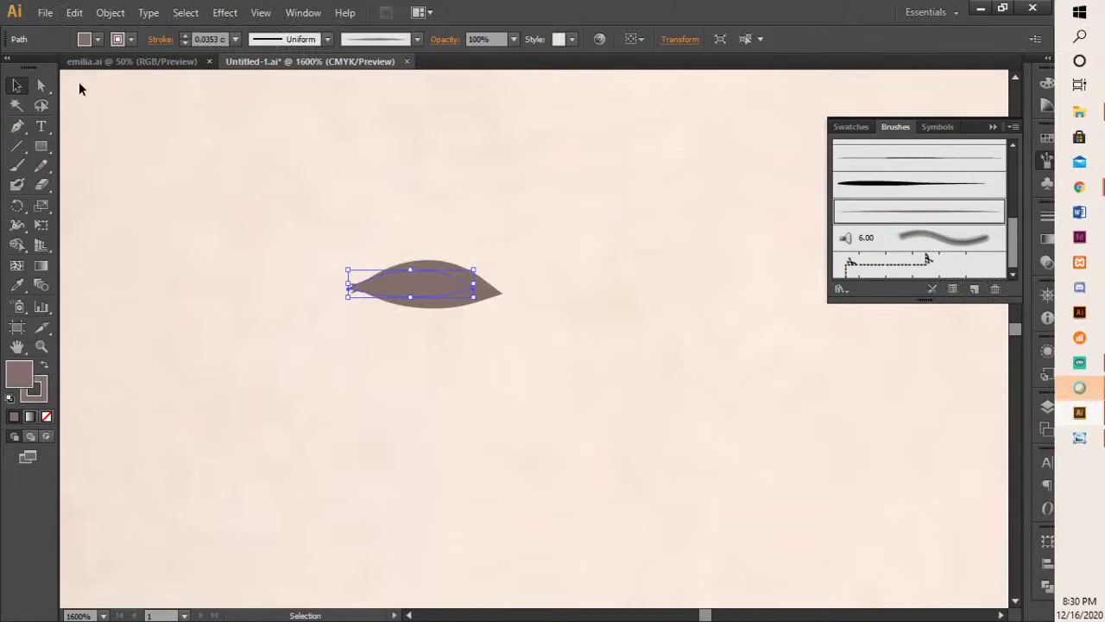
drag(411, 247, 512, 334)
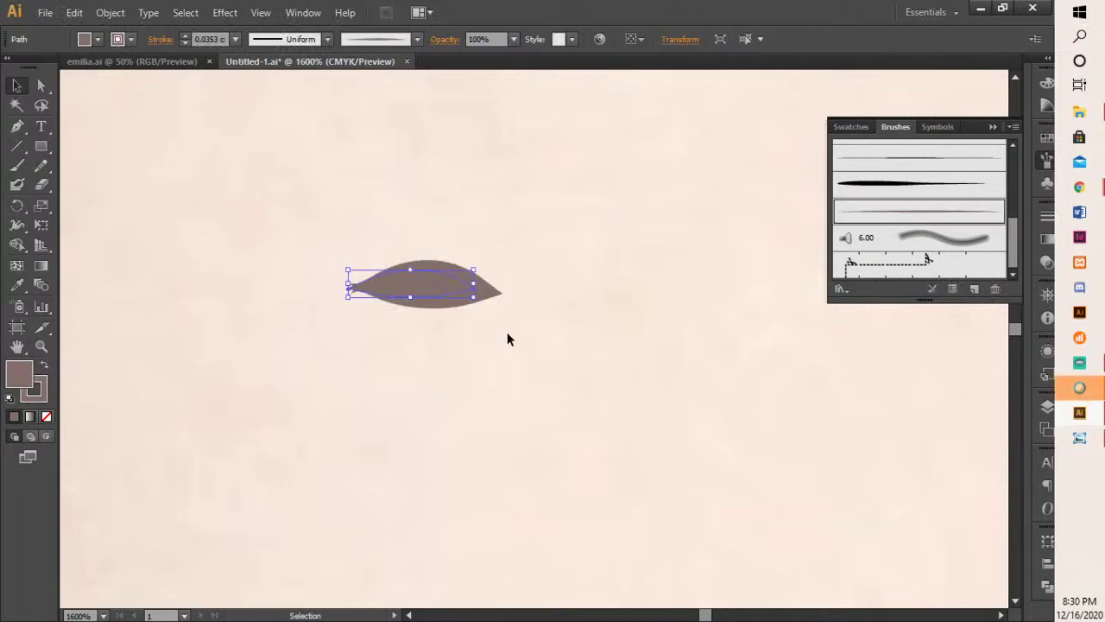
key(Delete)
- Paint several short, curved hair strokes with the new art brush beside the two crescents at the near eyebrow's inner end
key(ctrl+minus)
key(ctrl+minus)
key(ctrl+minus)
key(ctrl+minus)
key(ctrl+minus)
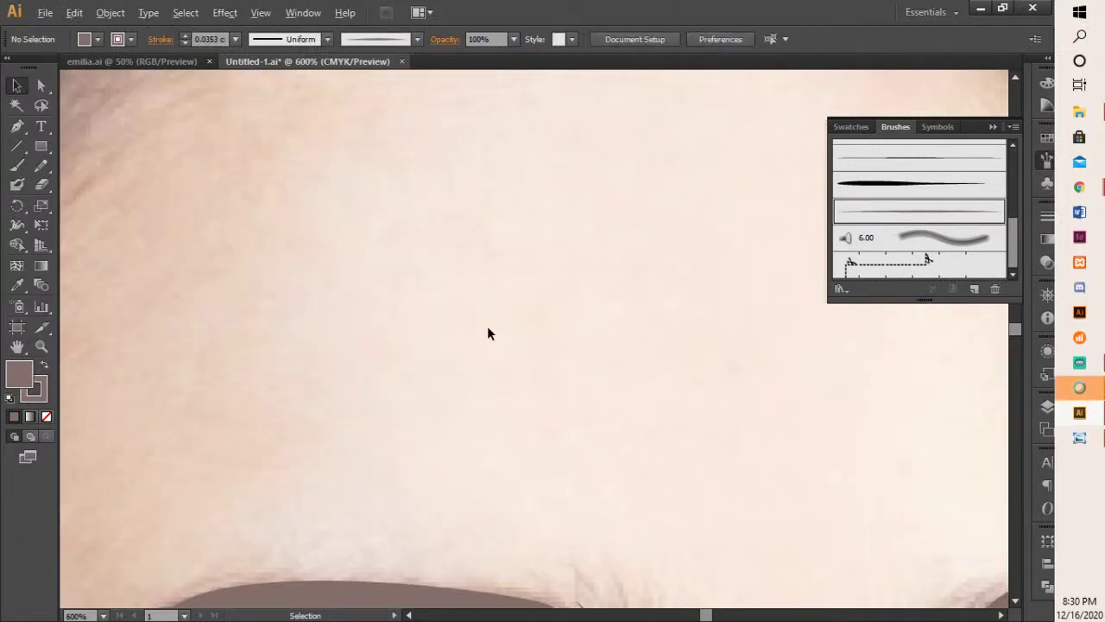
drag(534, 416, 520, 330)
key(ctrl+plus)
key(ctrl+plus)
key(ctrl+plus)
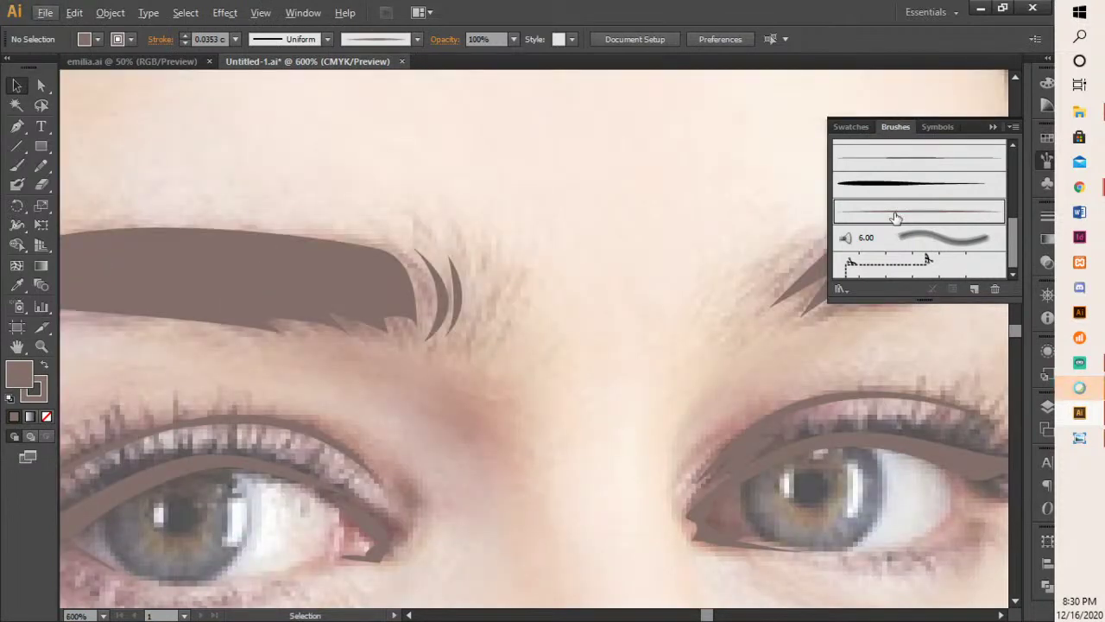
click(17, 165)
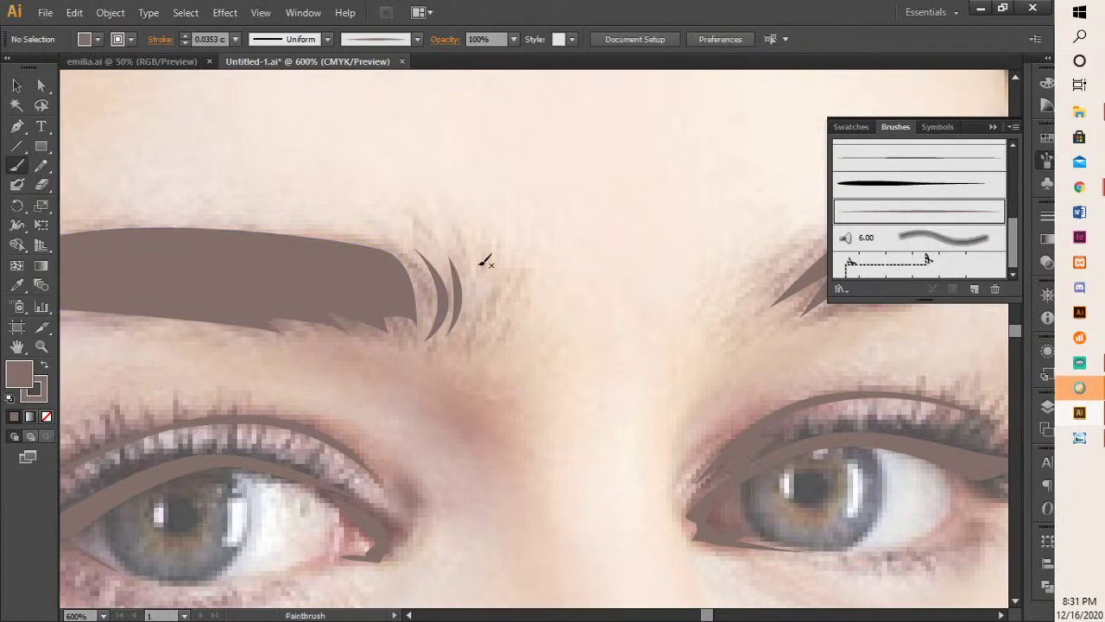
mouse_move(486, 262)
mouse_down()
mouse_move(501, 296)
mouse_move(481, 335)
mouse_up()
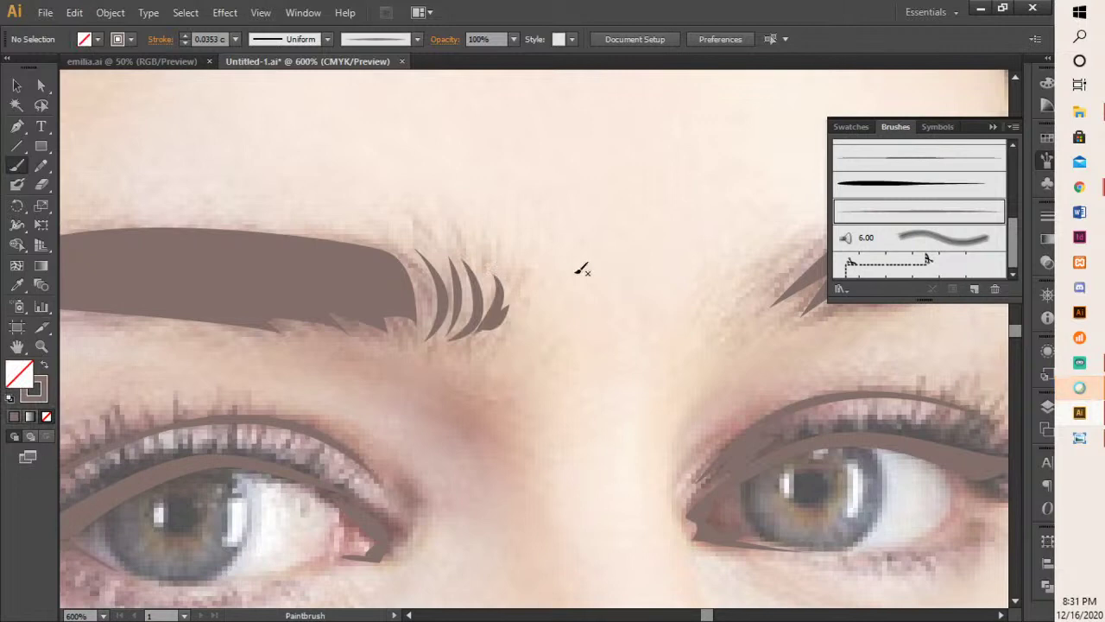
- Lock Layer 1 with the reference photo and hide it so only the traced Layer 4 shapes show
scroll(508, 249, down, 3)
key(space)
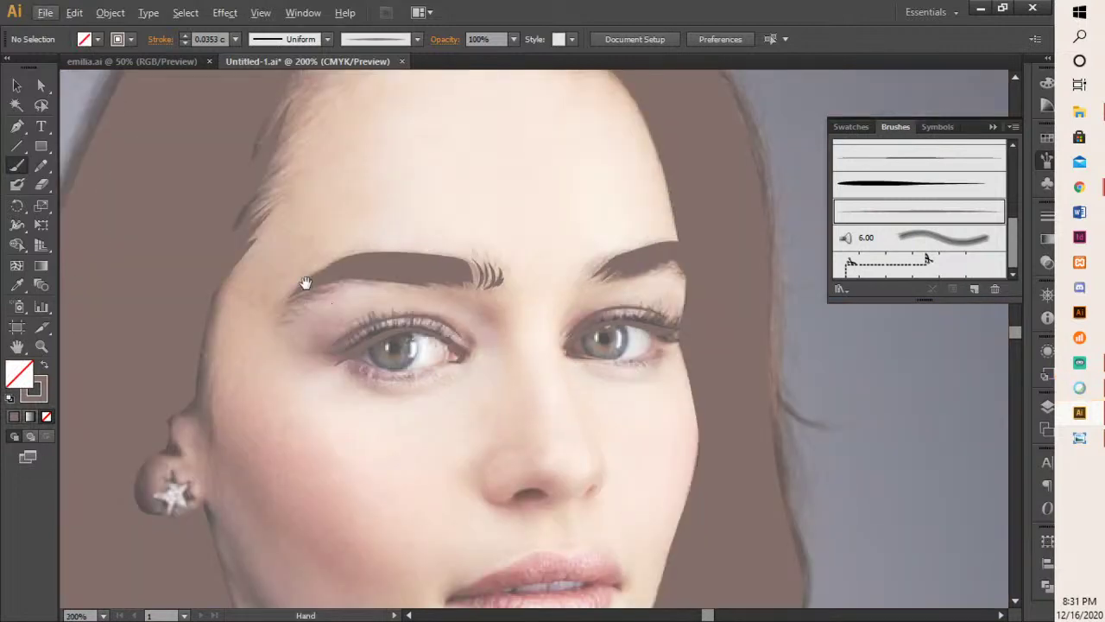
drag(305, 283, 487, 467)
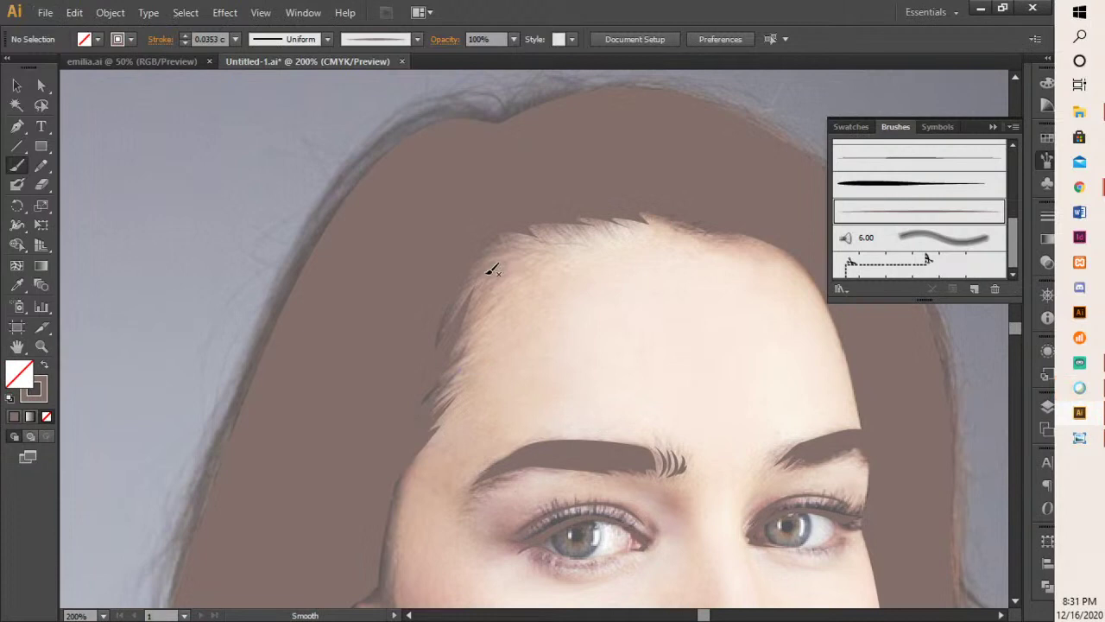
alt+scroll(492, 270, up, 2)
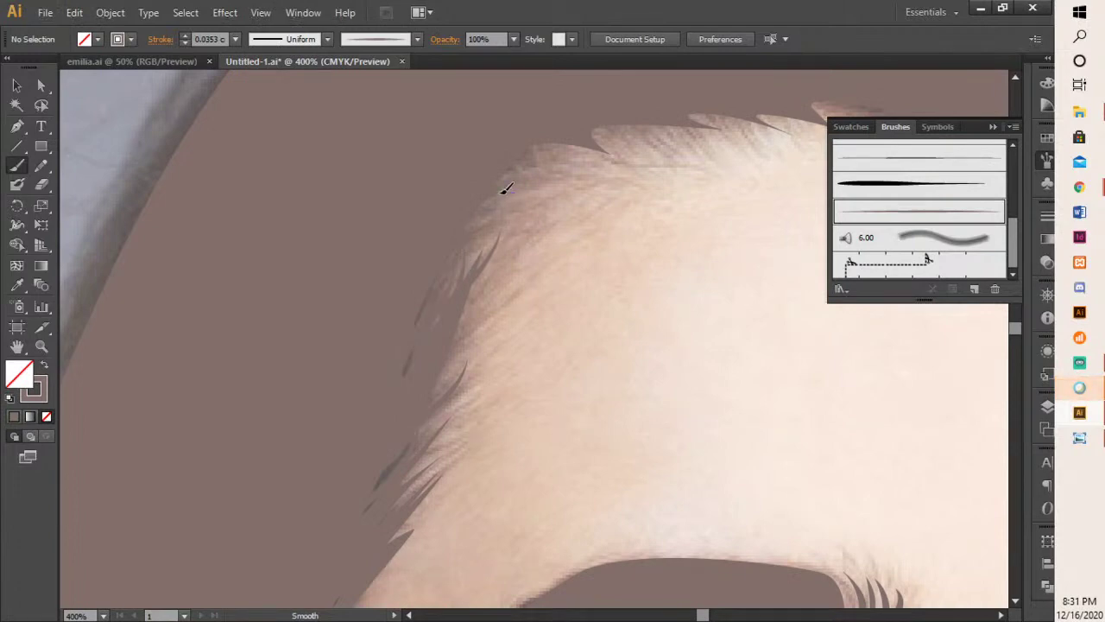
alt+scroll(506, 189, down, 5)
drag(648, 332, 583, 373)
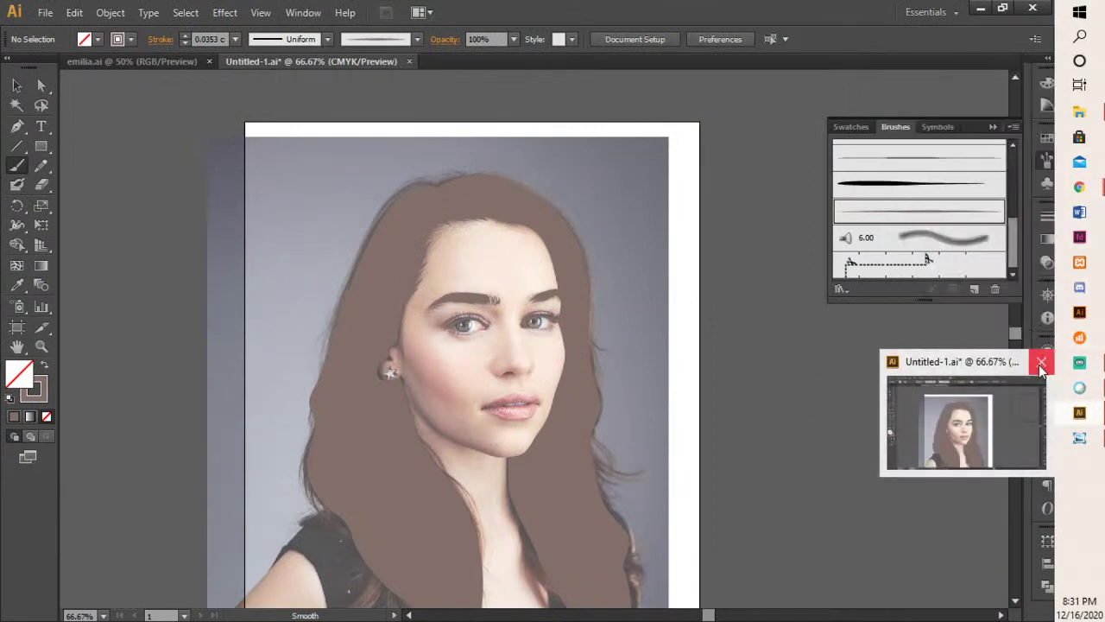
click(1047, 406)
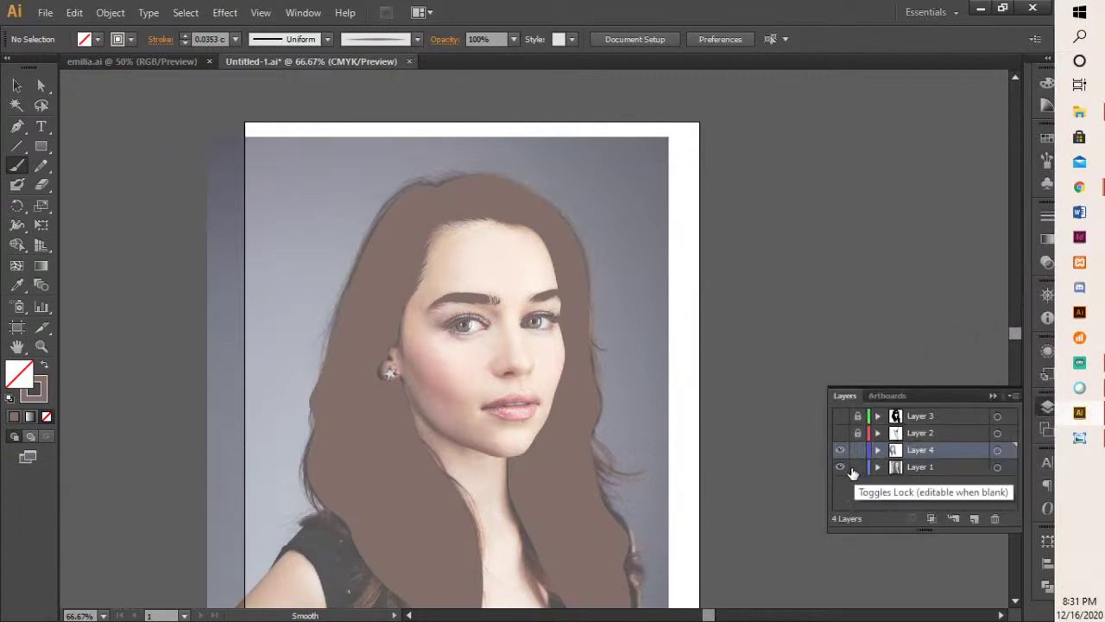
click(856, 467)
click(840, 466)
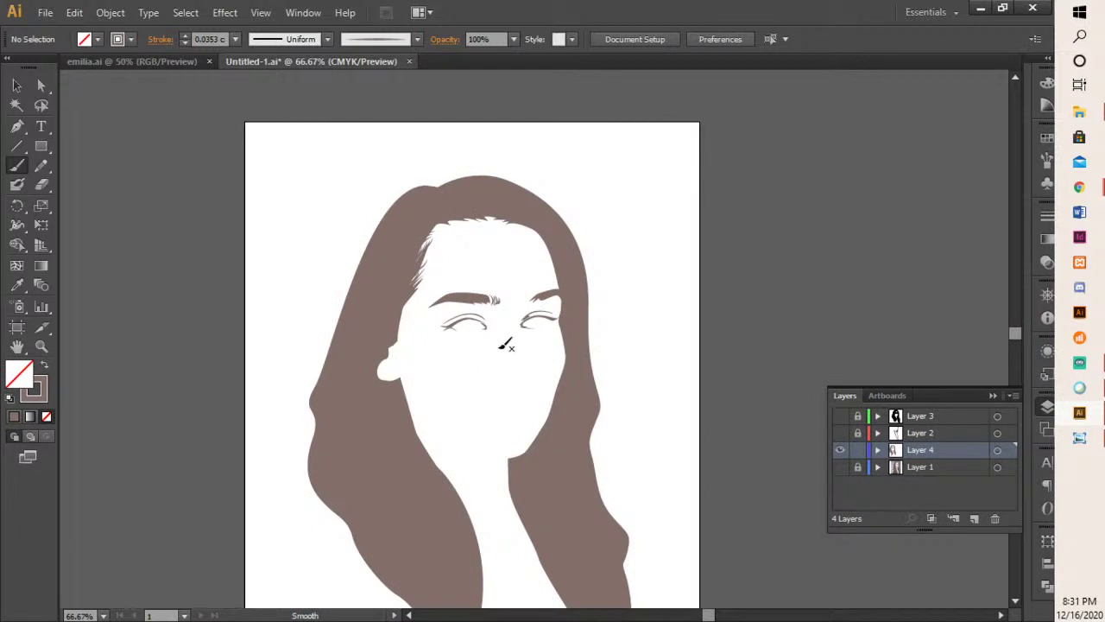
key(ctrl+minus)
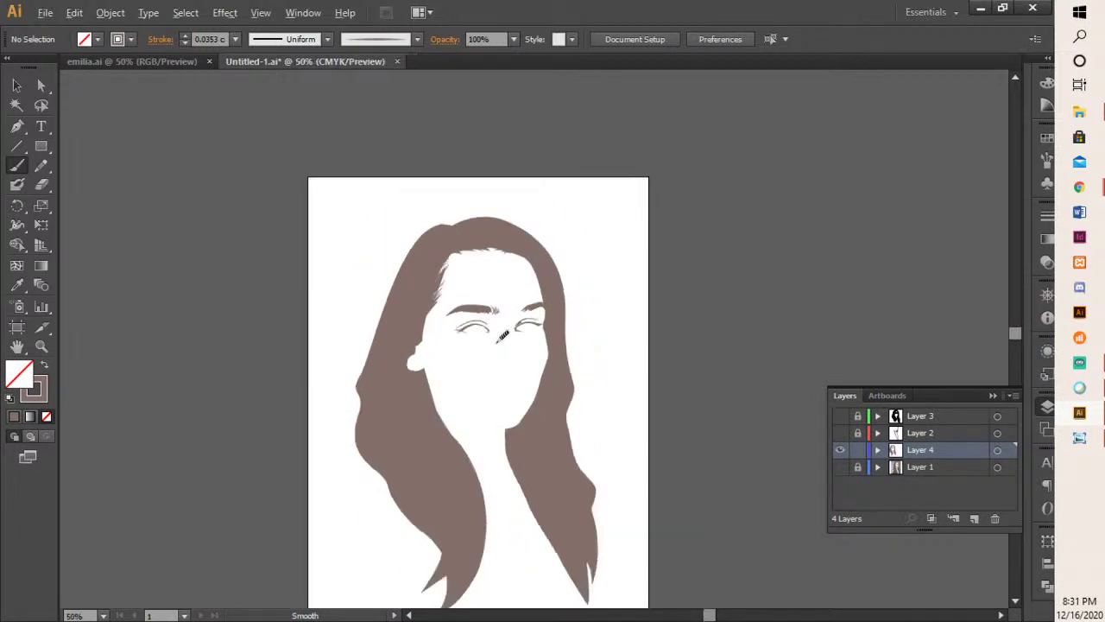
- Hide Layer 4 and show Layer 3 with the finished black portrait, keeping the reference photo layer hidden
click(839, 450)
key(ctrl+y)
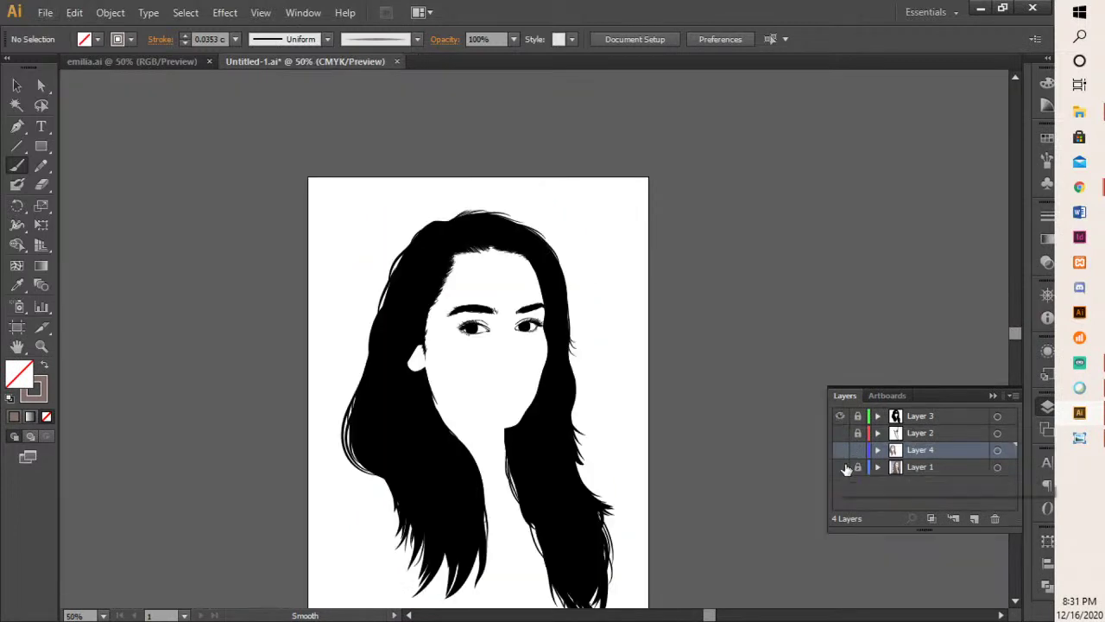
click(840, 466)
click(840, 466)
- Unlock Layer 3 and select the large black hair shape
click(17, 85)
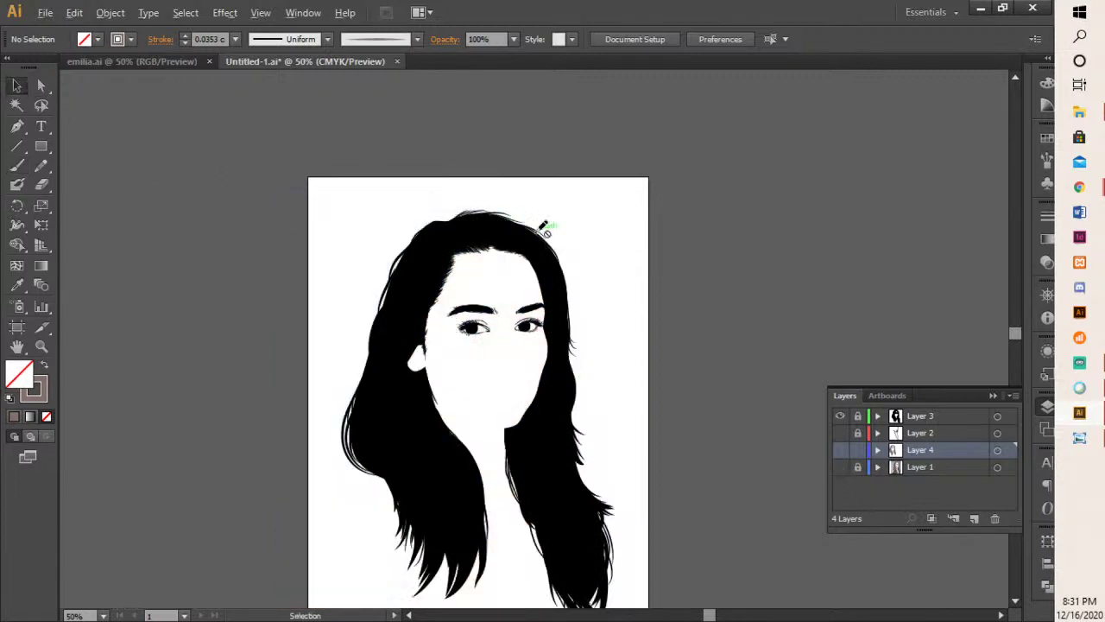
click(857, 415)
click(452, 239)
click(453, 239)
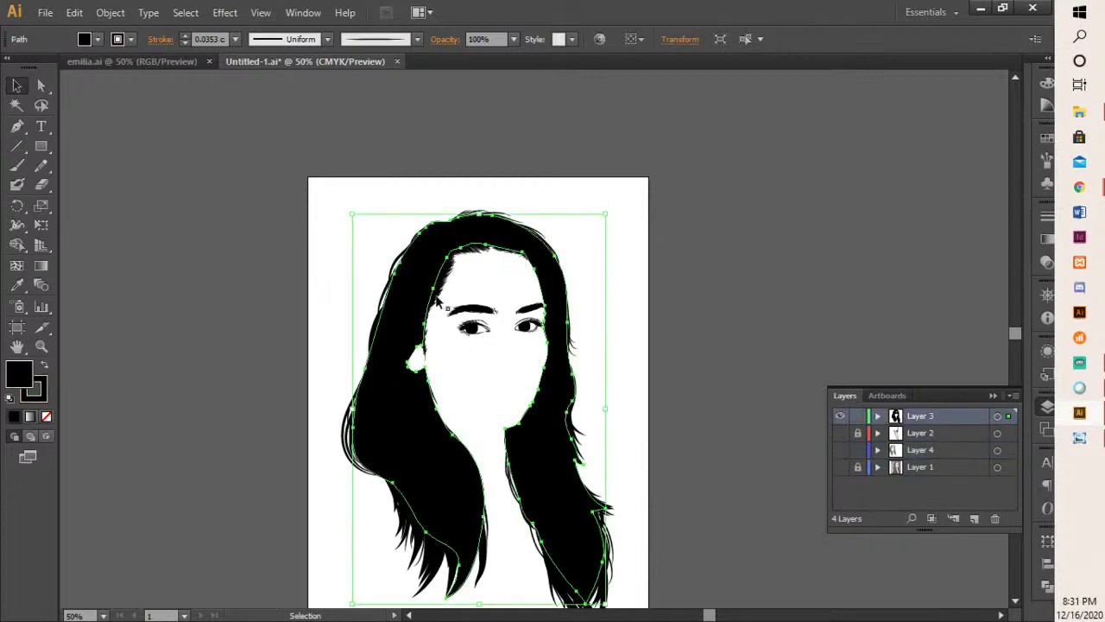
- Deselect the hair shape and display the artwork in outline view
right_click(585, 230)
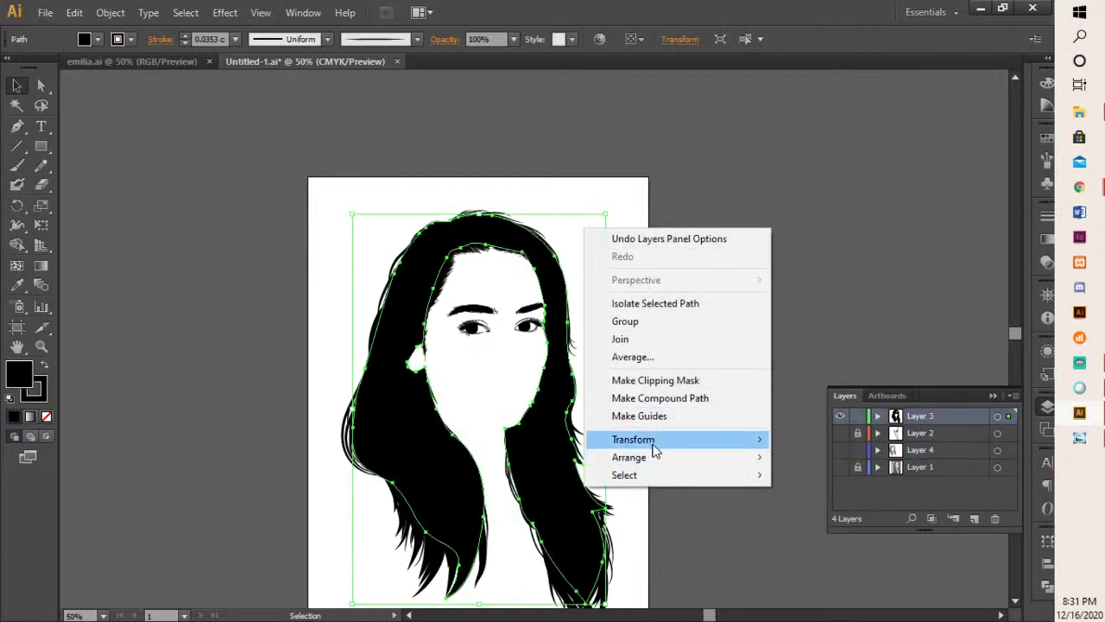
click(659, 228)
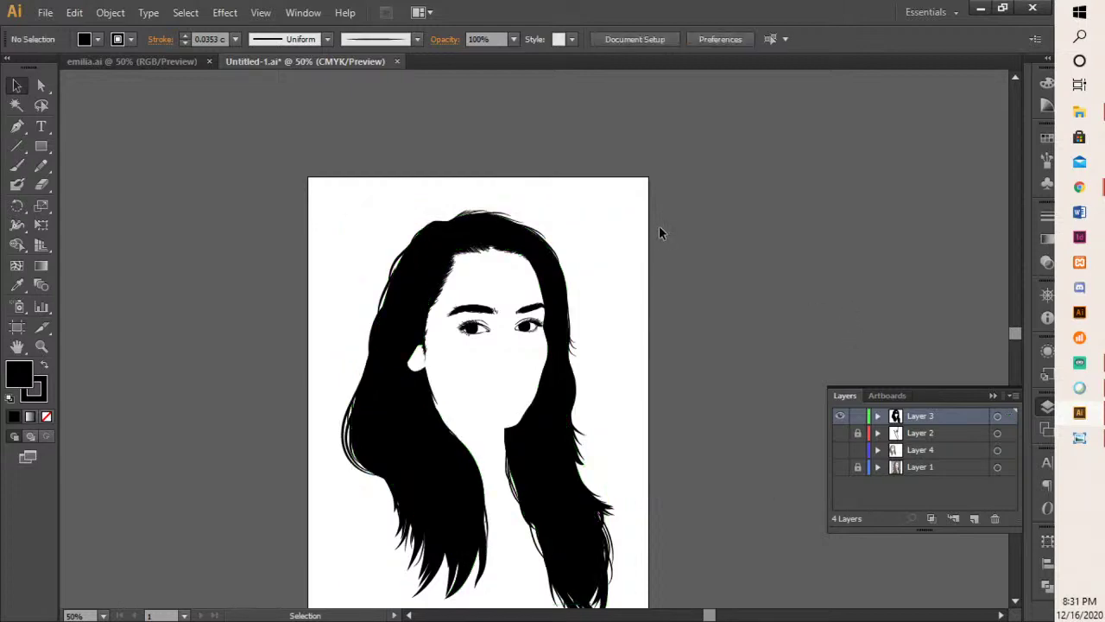
right_click(633, 219)
click(688, 409)
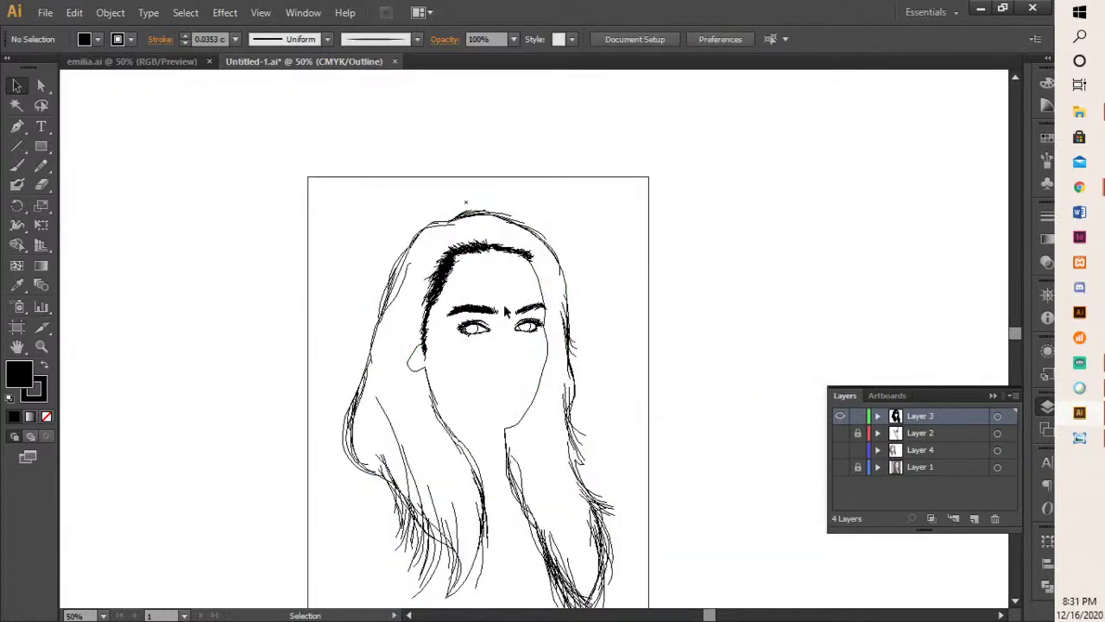
- Examine the outlined brush paths along the hairline, eyebrows and eyes of the finished portrait up close
scroll(461, 302, up, 5)
scroll(461, 305, up, 1)
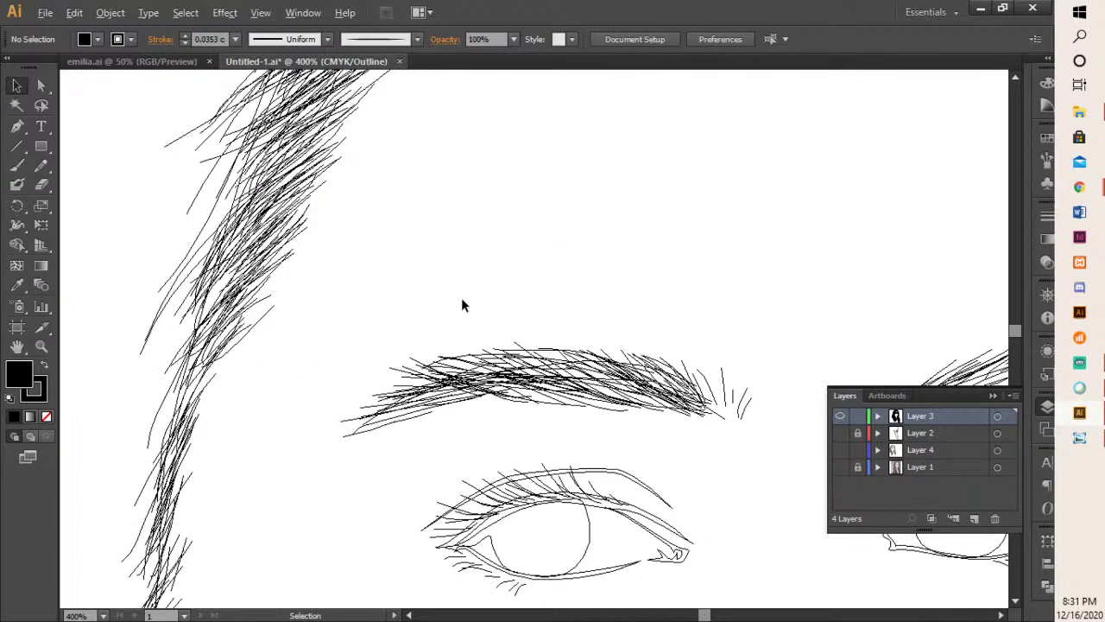
click(254, 298)
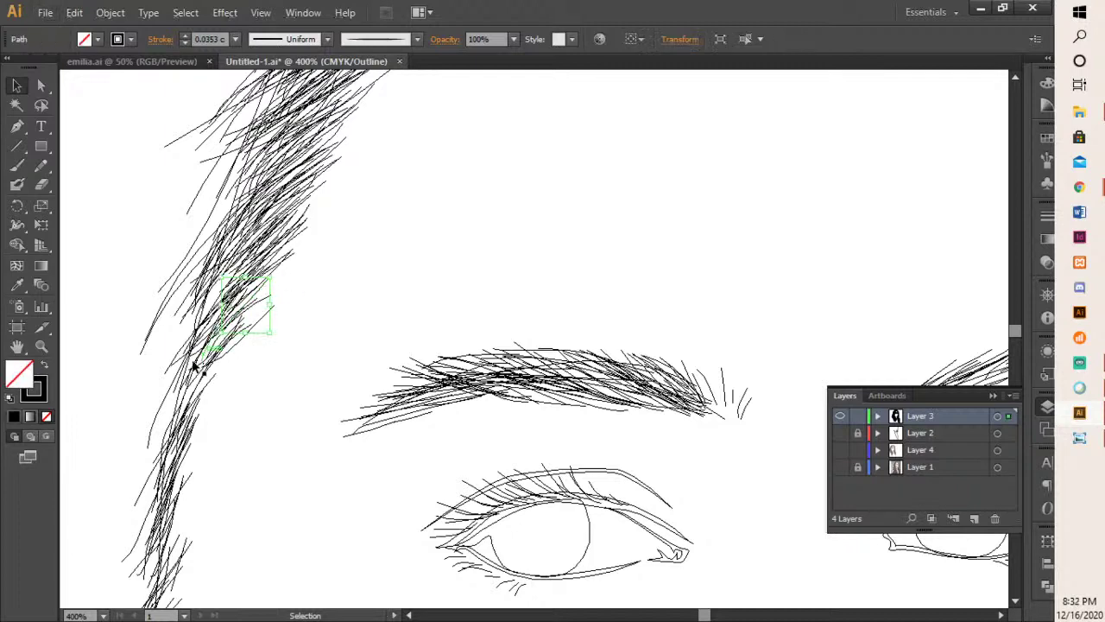
alt+scroll(744, 423, down, 2)
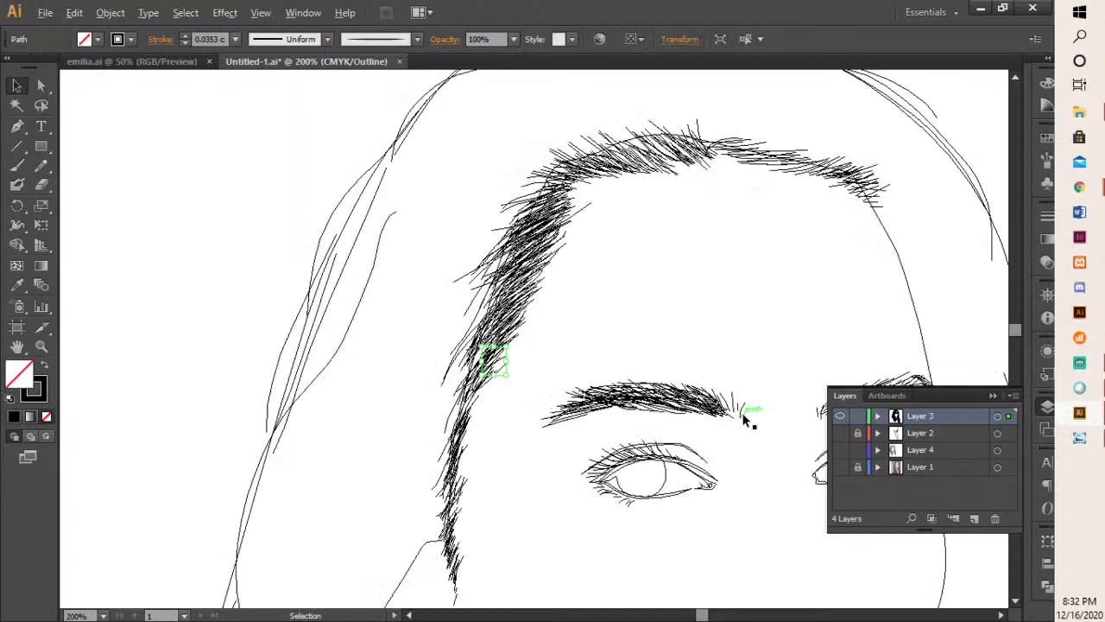
scroll(727, 345, up, 4)
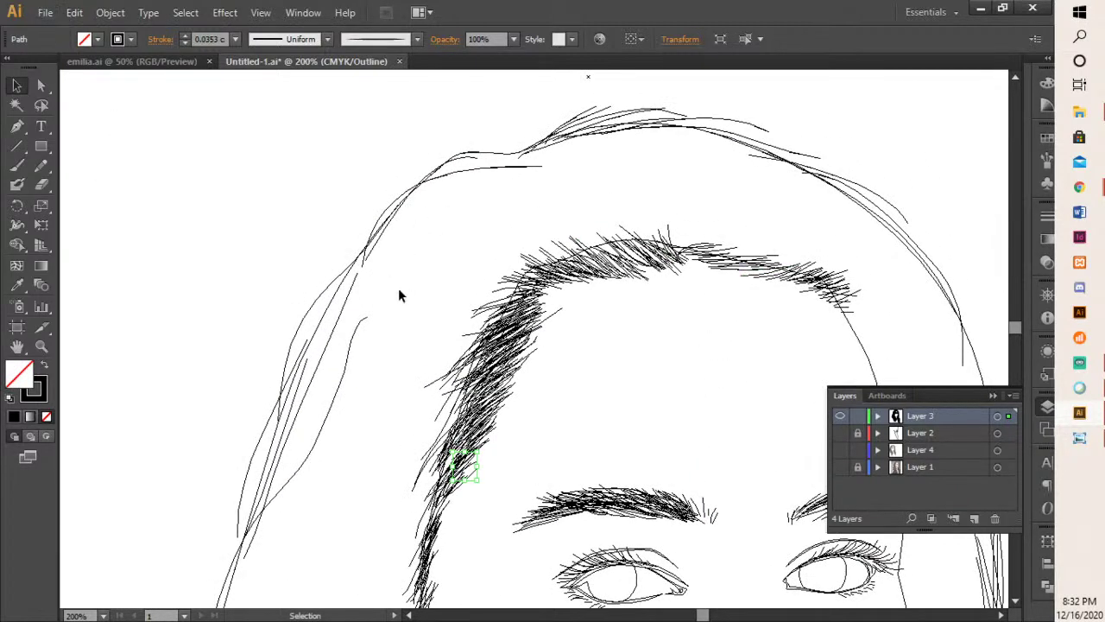
alt+scroll(362, 361, down, 2)
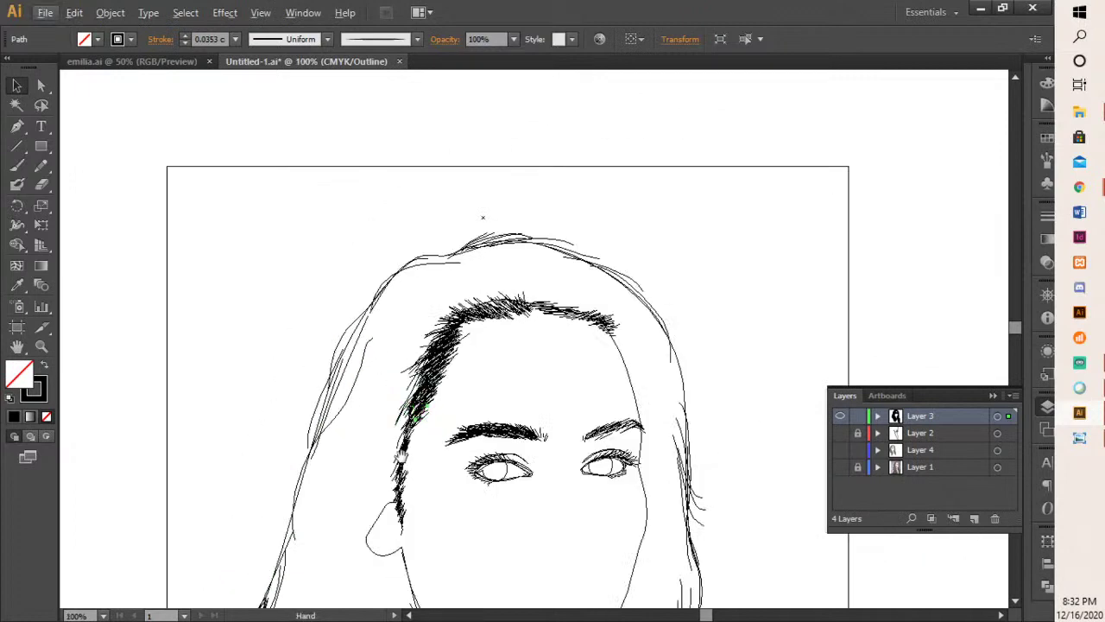
drag(400, 456, 407, 308)
alt+scroll(531, 280, up, 4)
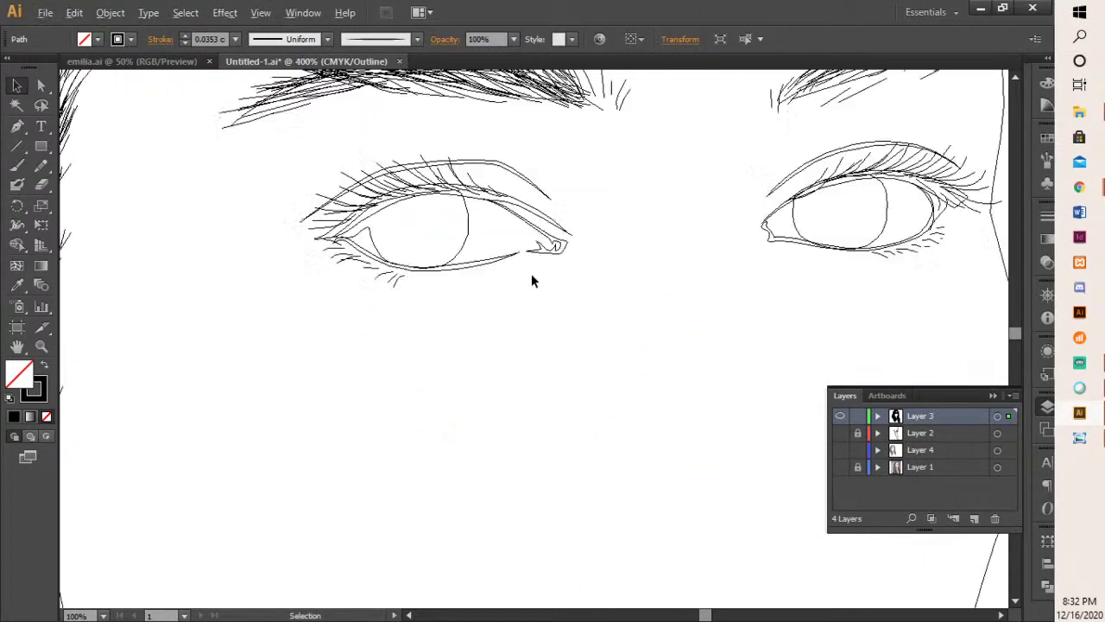
alt+scroll(531, 280, up, 1)
scroll(562, 303, up, 2)
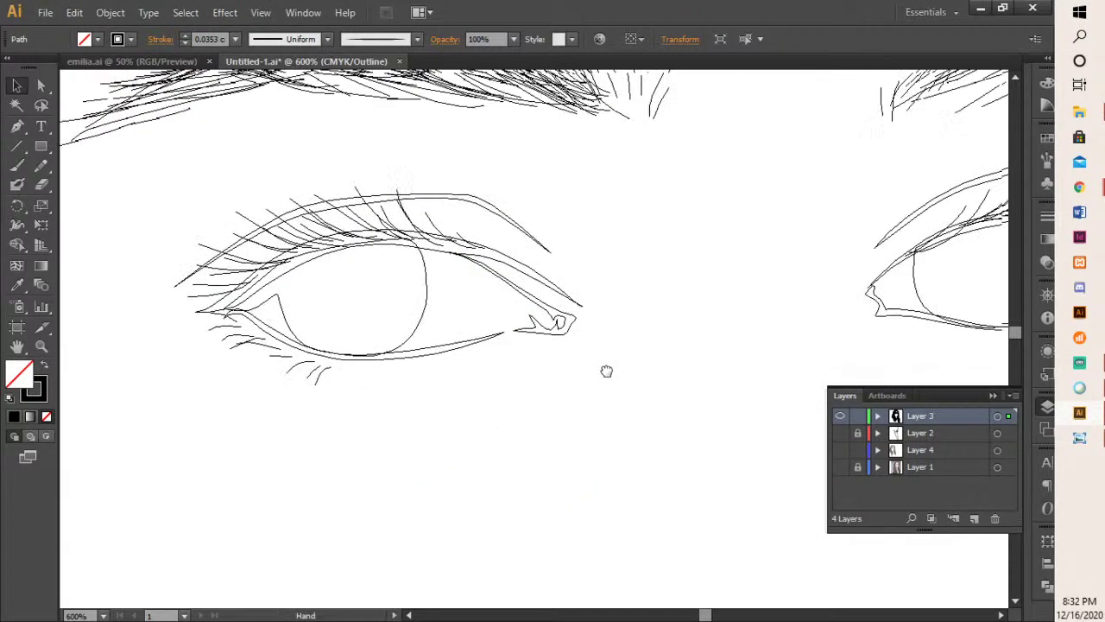
- Clear the selection and return the artwork from outline to preview display
right_click(712, 282)
mouse_move(757, 532)
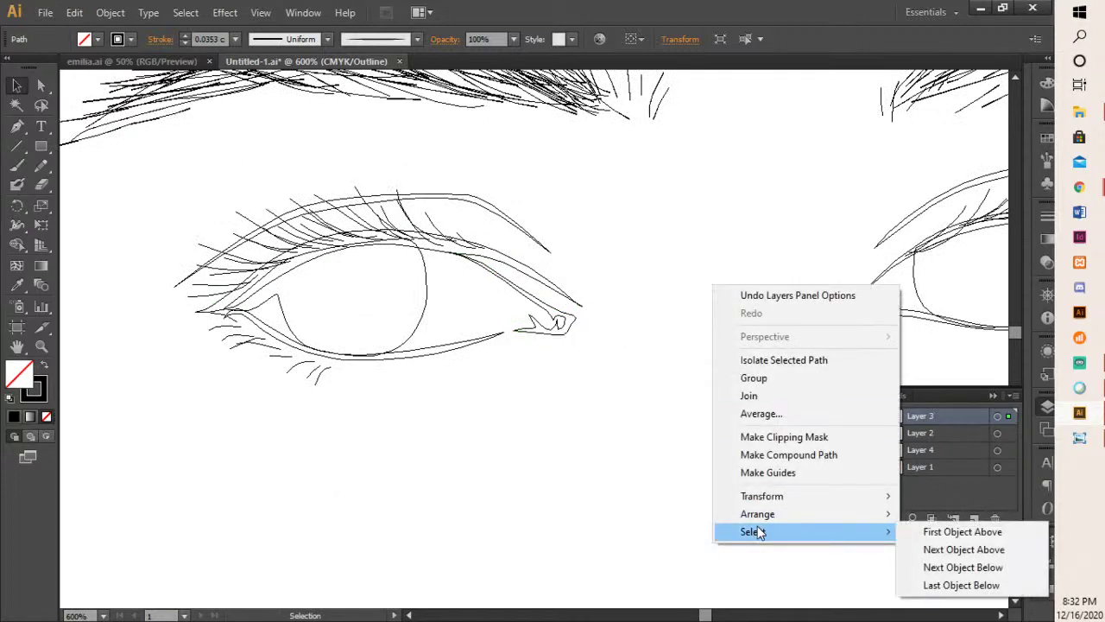
click(700, 437)
right_click(675, 397)
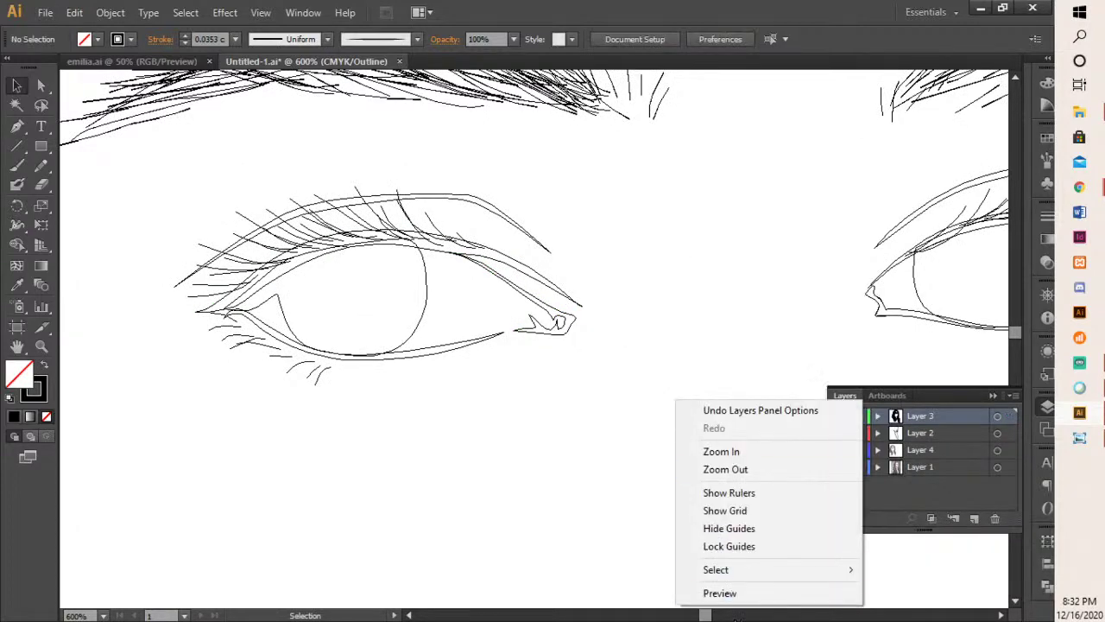
click(720, 593)
- Examine the filled brush hairs at the near eyebrow and along the hairline, ending with an overview of the portrait
key(space)
drag(625, 257, 696, 419)
drag(590, 323, 633, 405)
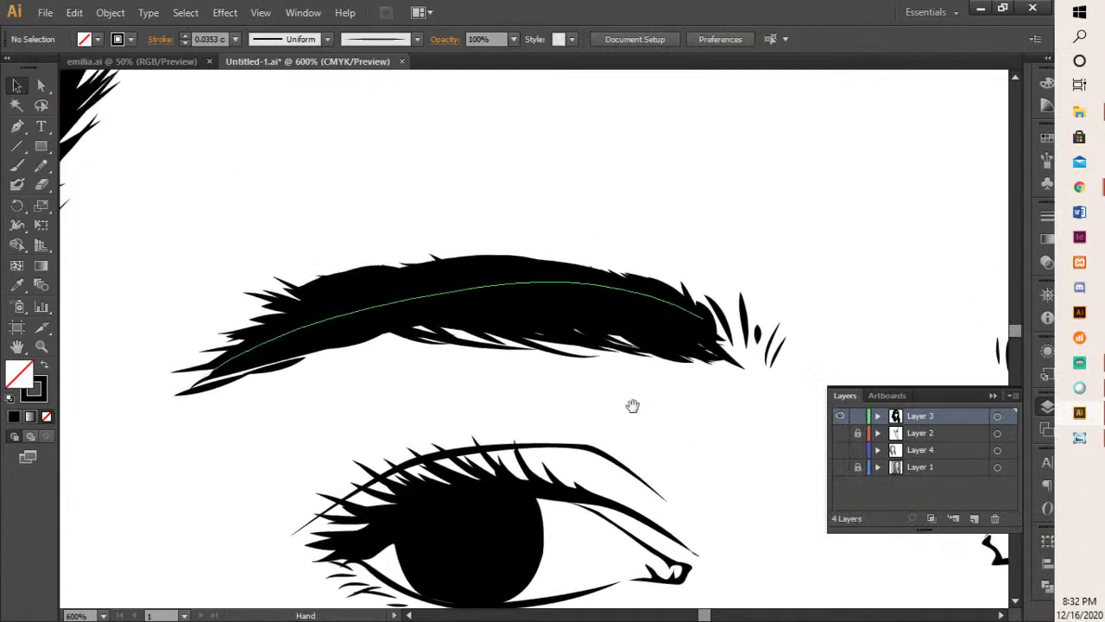
key(space)
drag(506, 187, 807, 542)
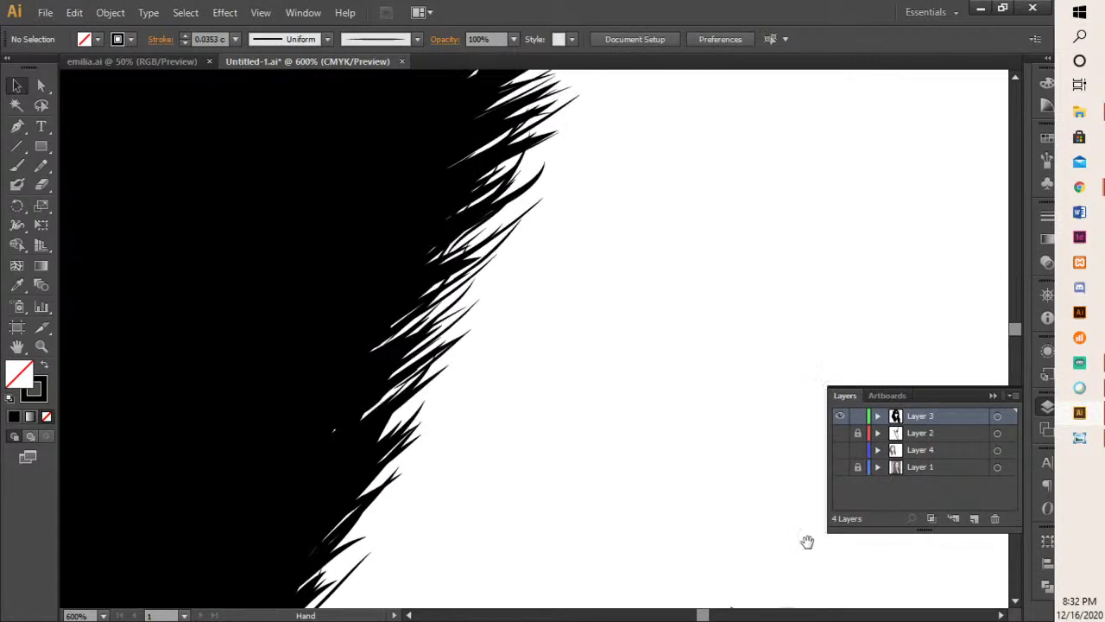
drag(602, 352, 668, 441)
drag(656, 221, 614, 523)
drag(712, 461, 494, 355)
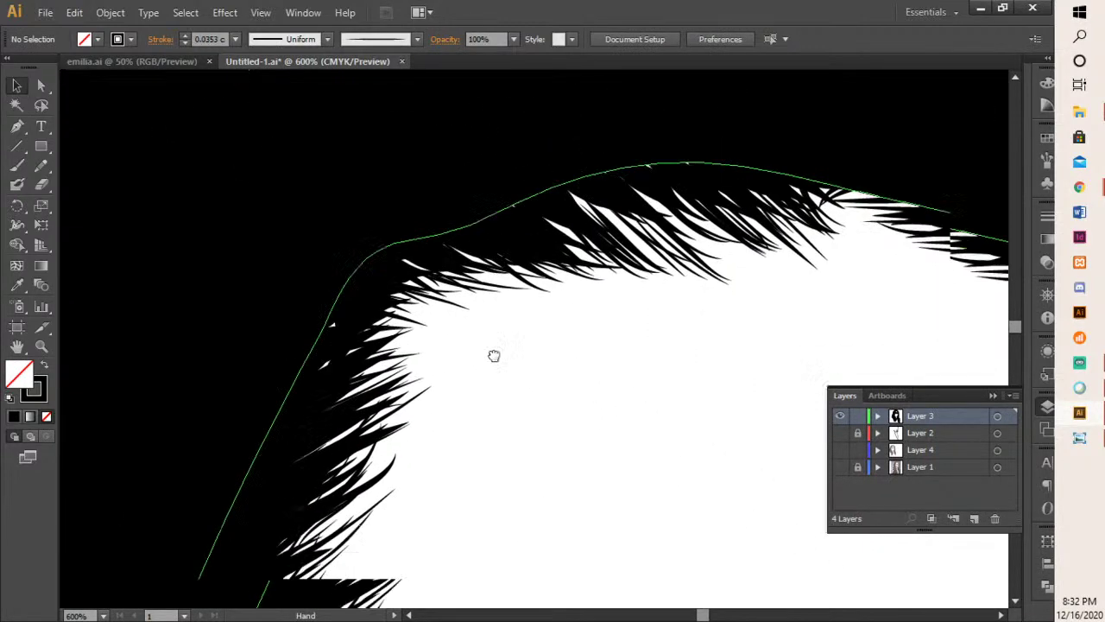
scroll(705, 395, down, 4)
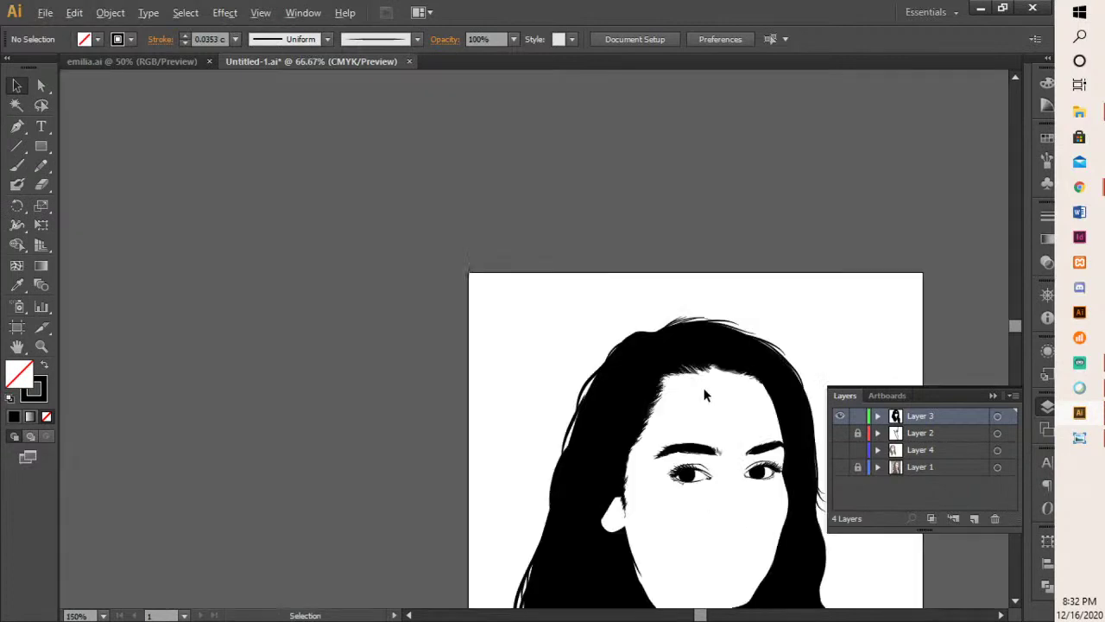
scroll(708, 440, down, 2)
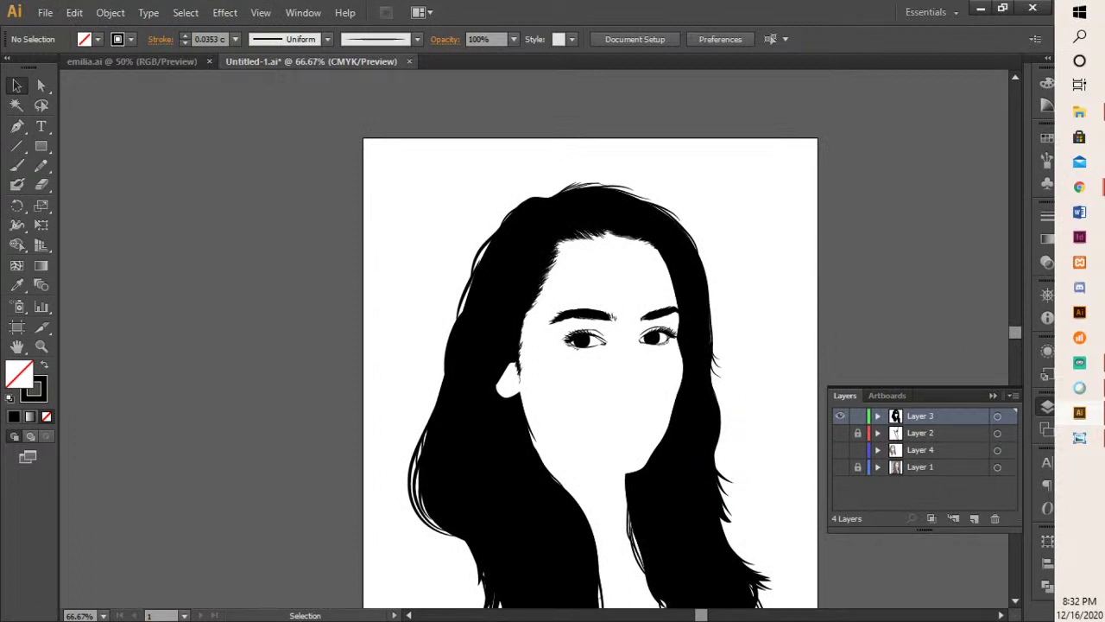
key(alt+Tab)
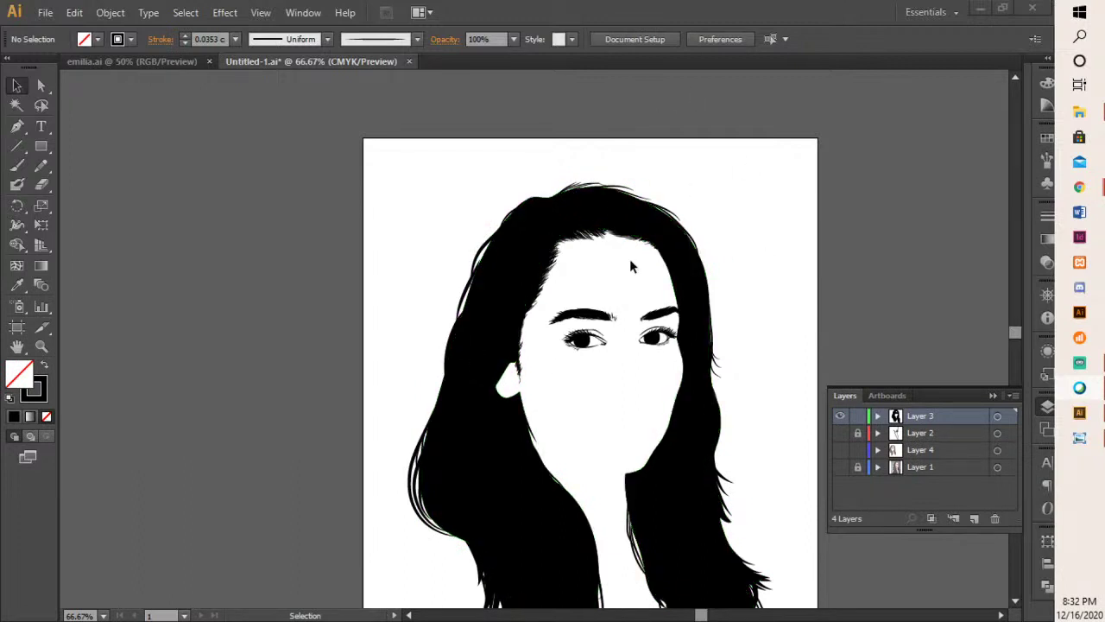
- Hide Layer 3 and show Layer 4 together with the reference photo on Layer 1
click(841, 417)
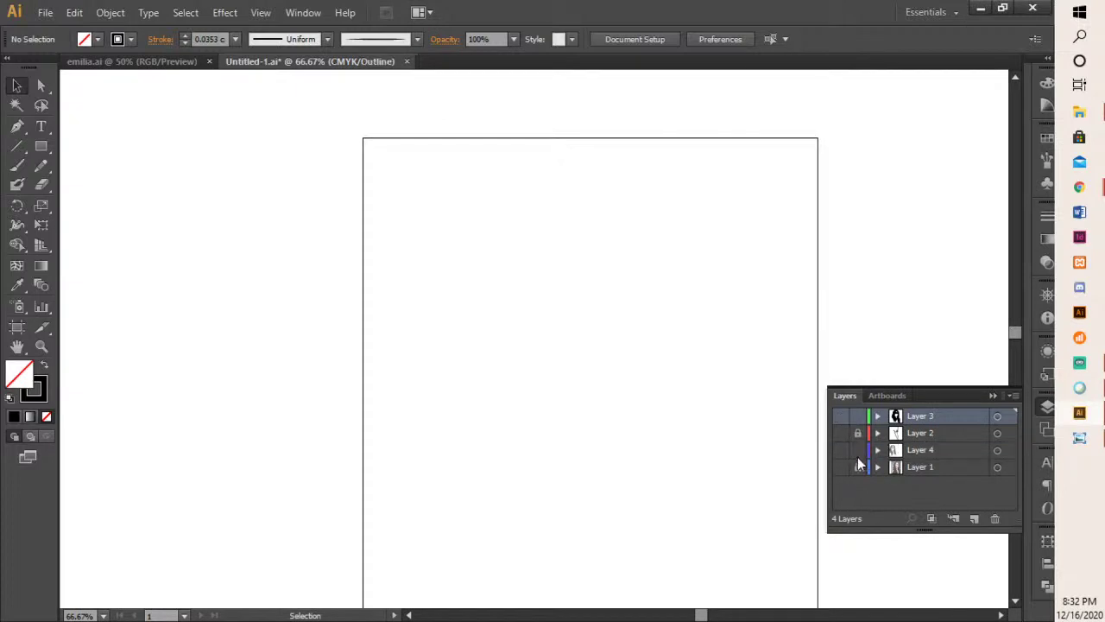
click(840, 467)
click(840, 450)
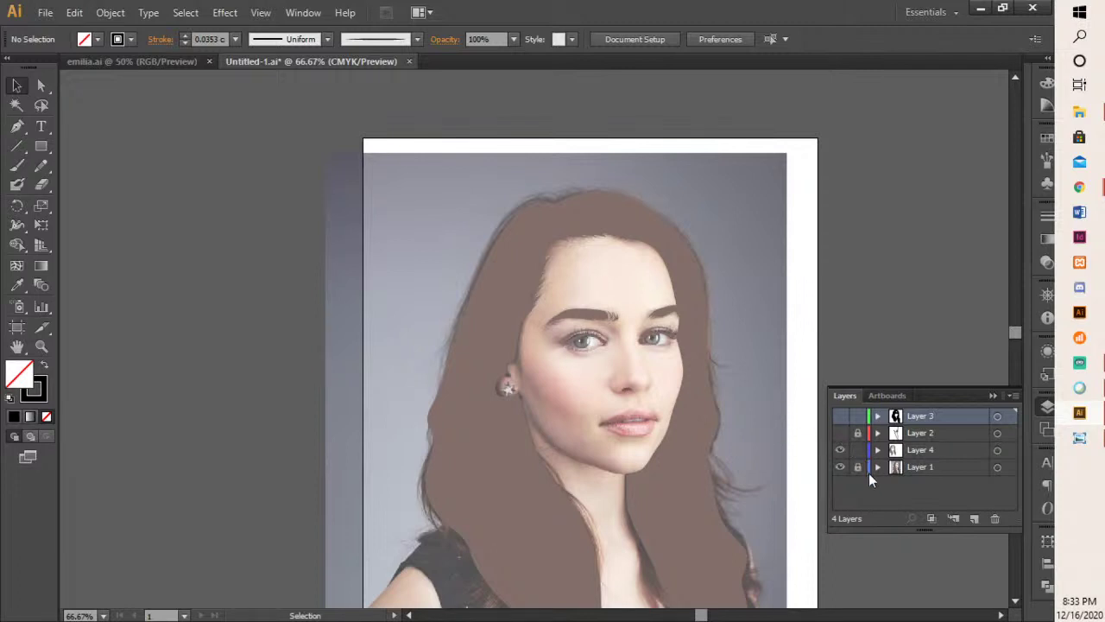
click(840, 467)
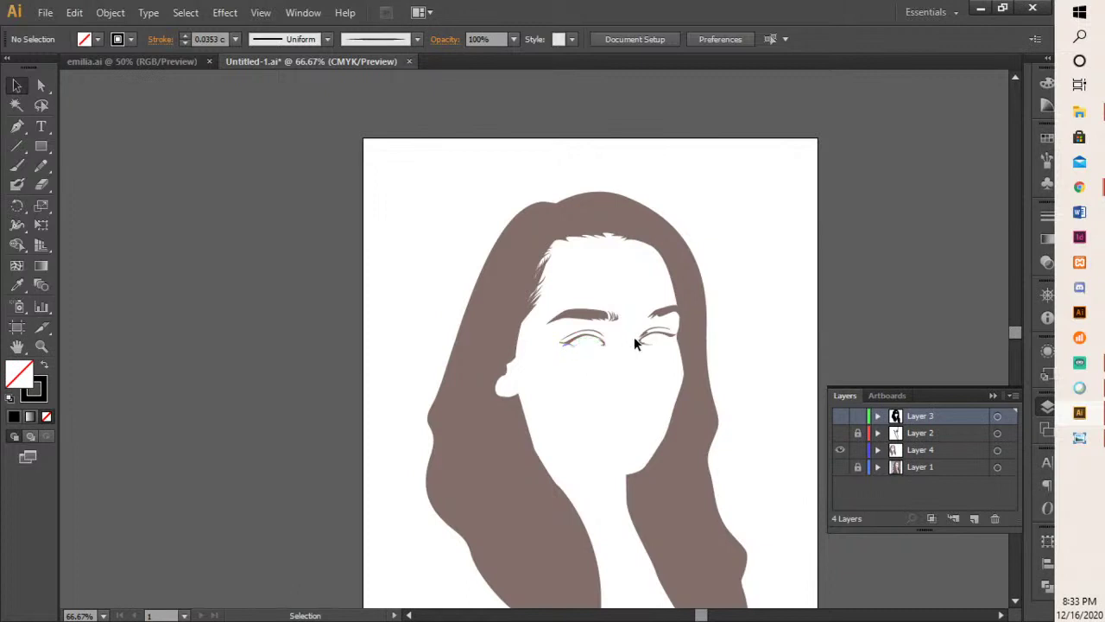
click(840, 466)
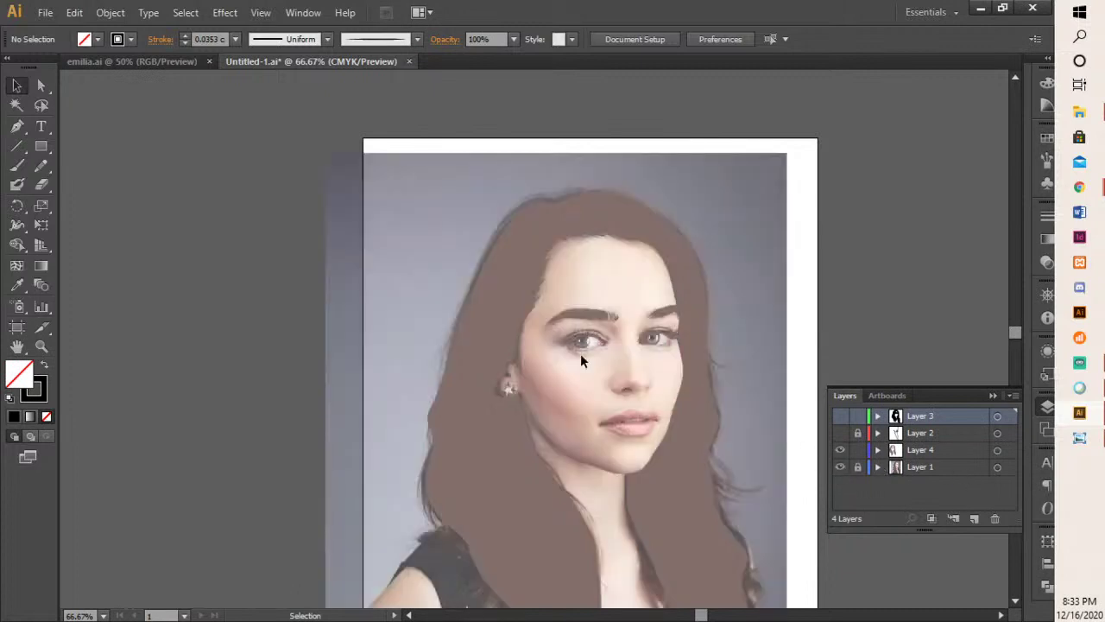
- Trace the iris and pupil of the viewer's-left eye as one closed Pen shape on Layer 4, filled brown without stroke
scroll(582, 353, up, 5)
drag(599, 357, 387, 478)
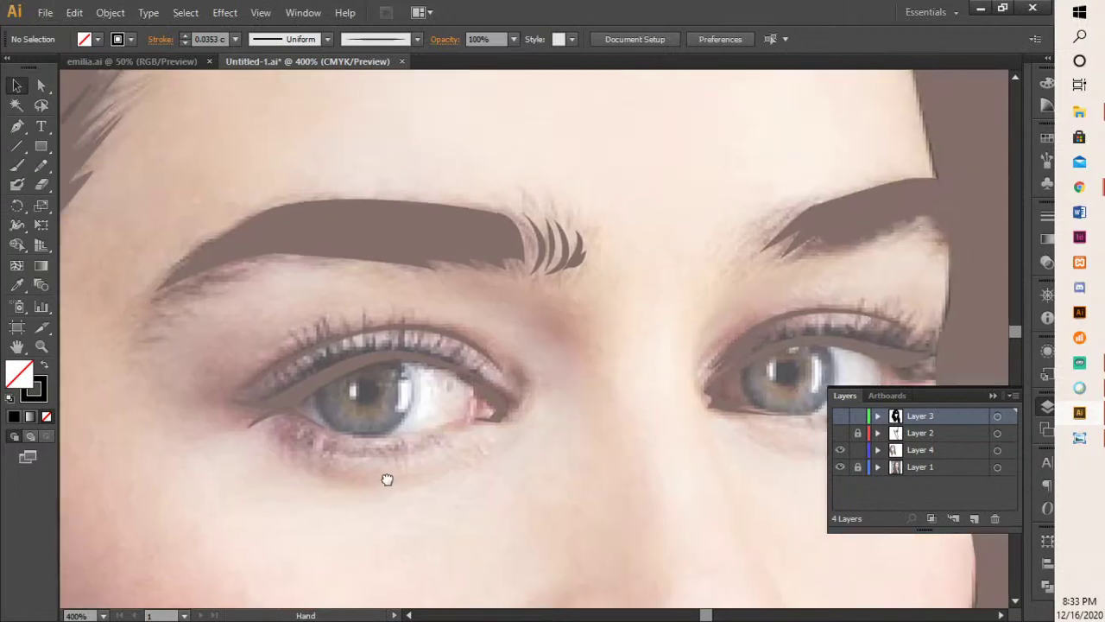
click(17, 126)
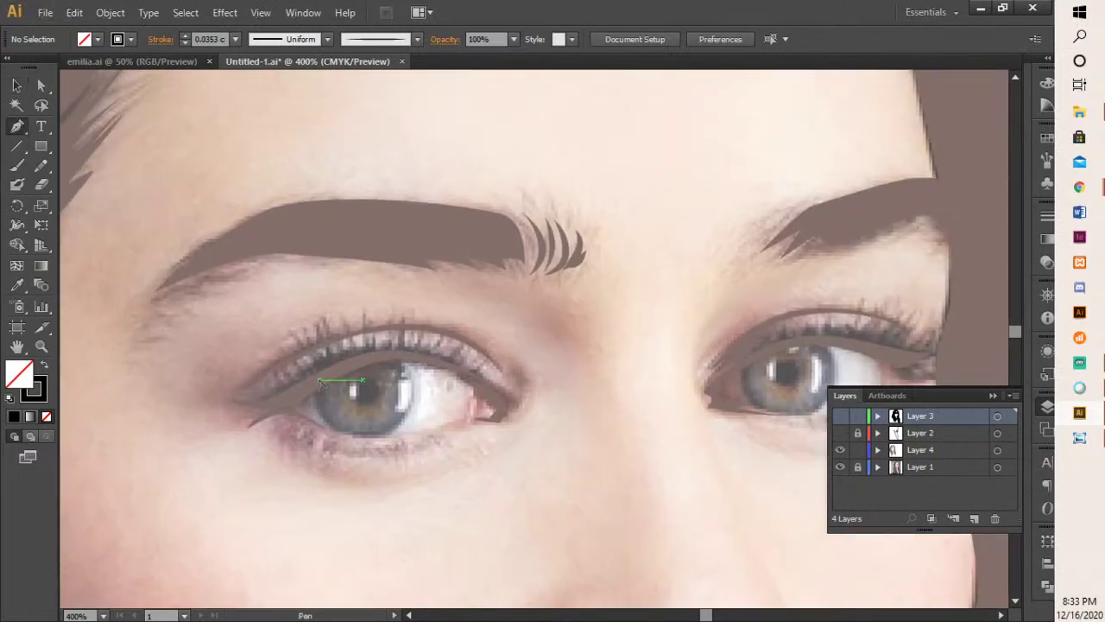
scroll(324, 382, up, 3)
click(931, 449)
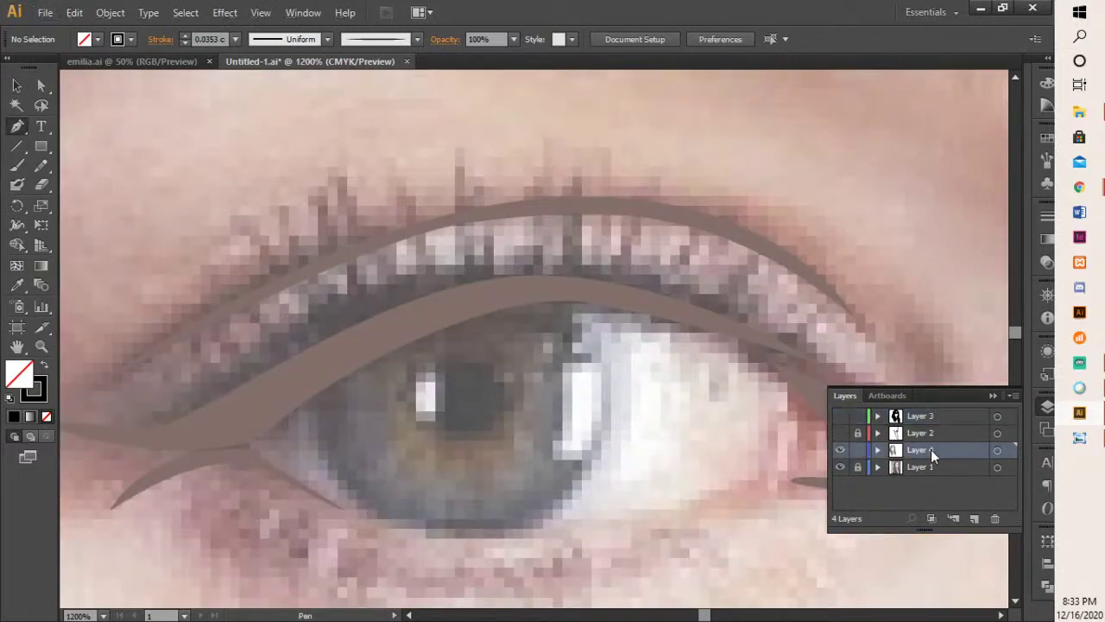
drag(318, 373, 416, 526)
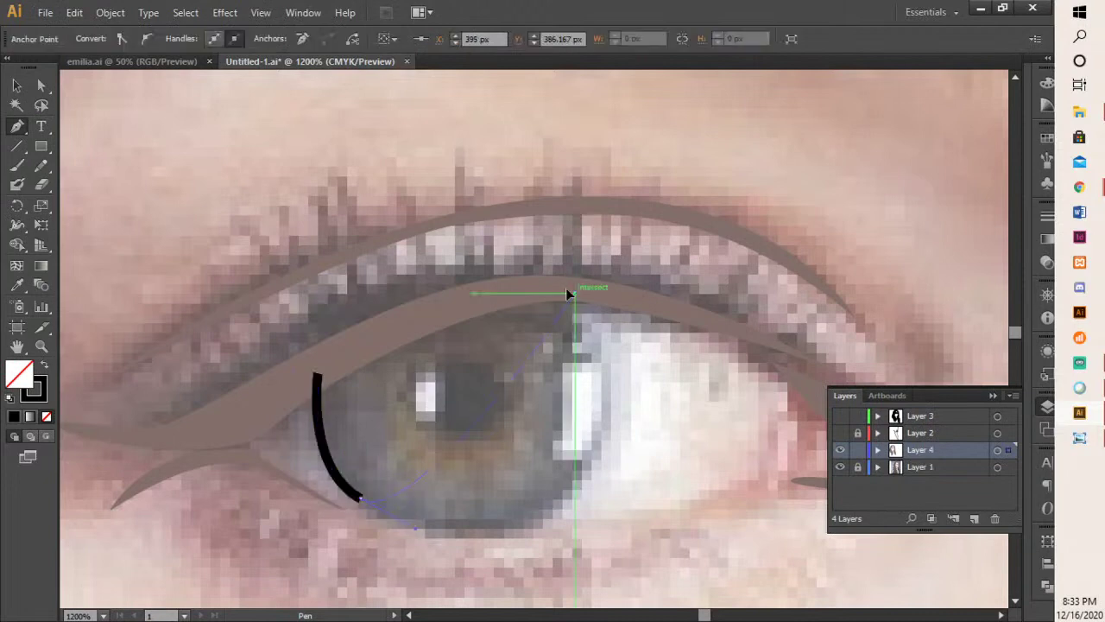
drag(568, 295, 524, 132)
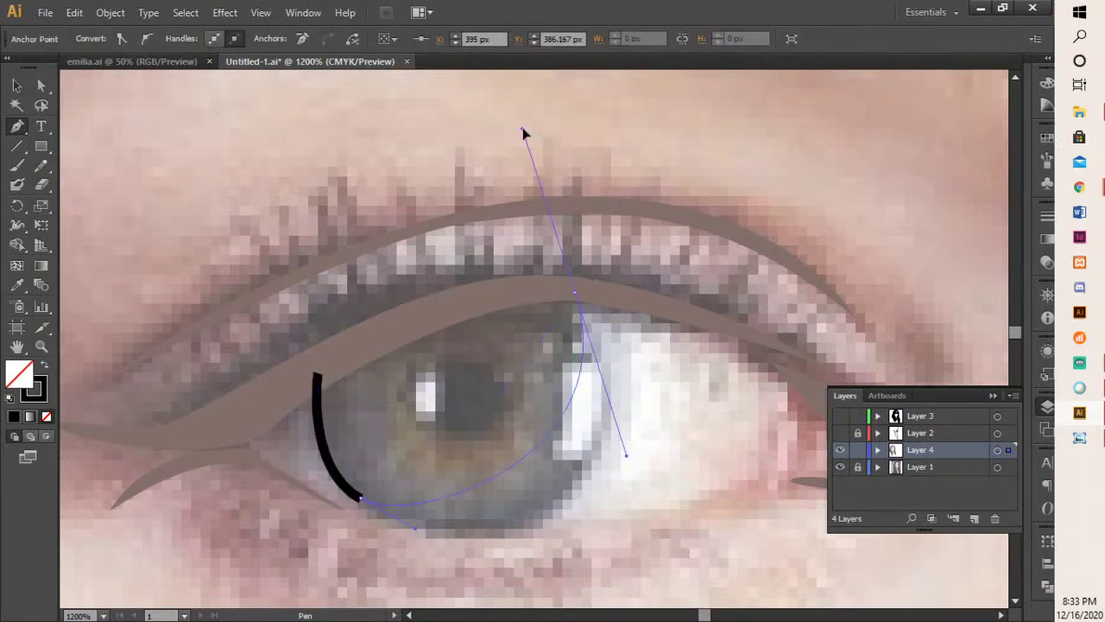
key(ctrl+z)
drag(559, 490, 596, 430)
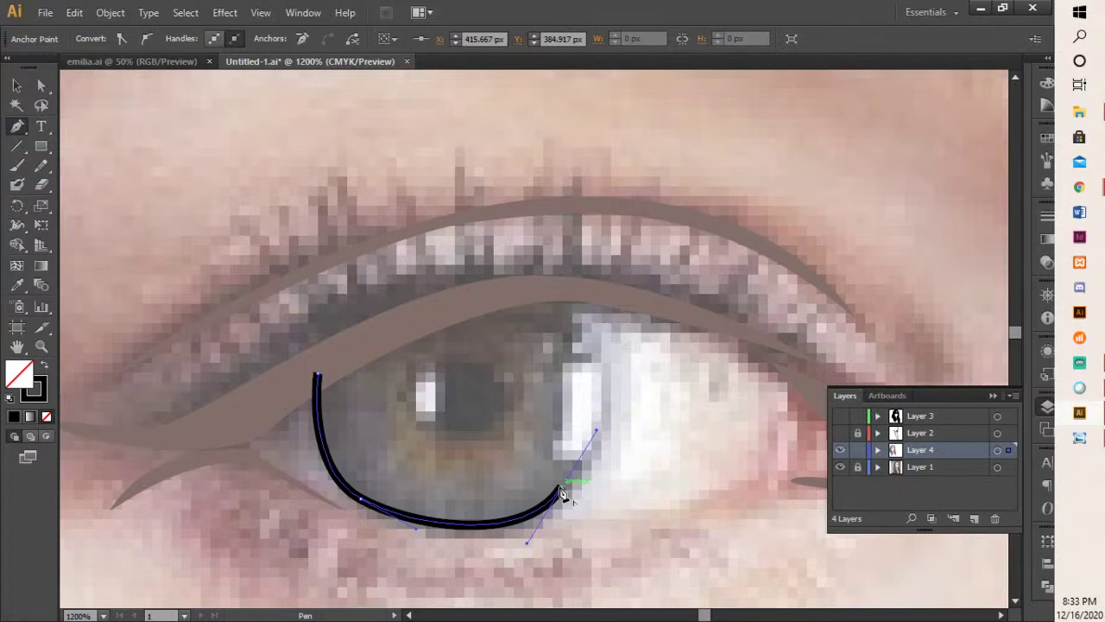
drag(385, 368, 420, 438)
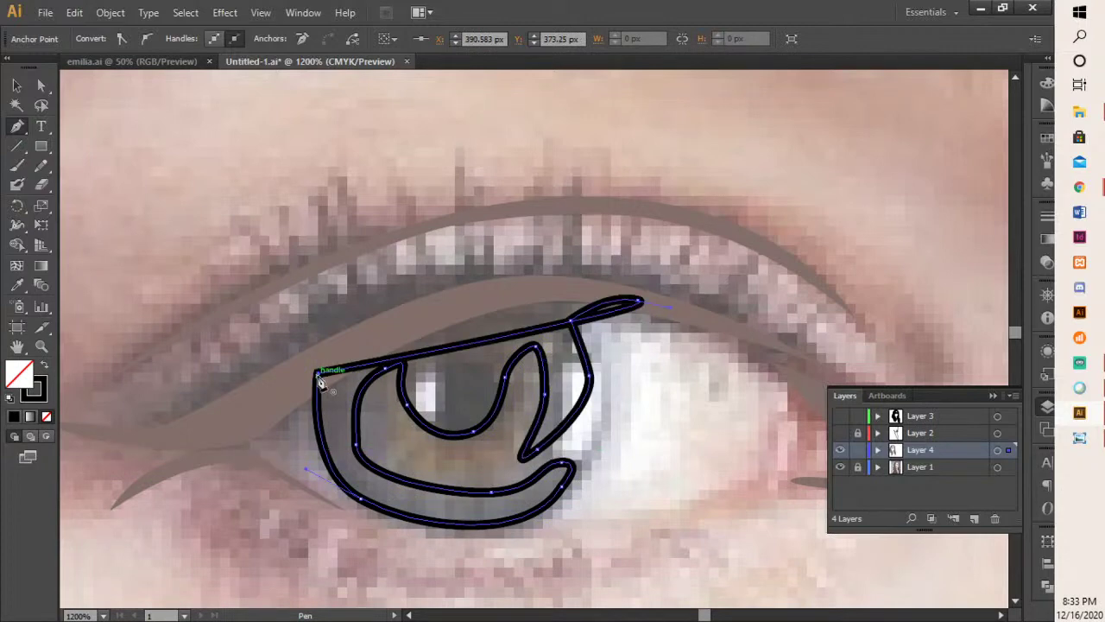
drag(318, 376, 284, 430)
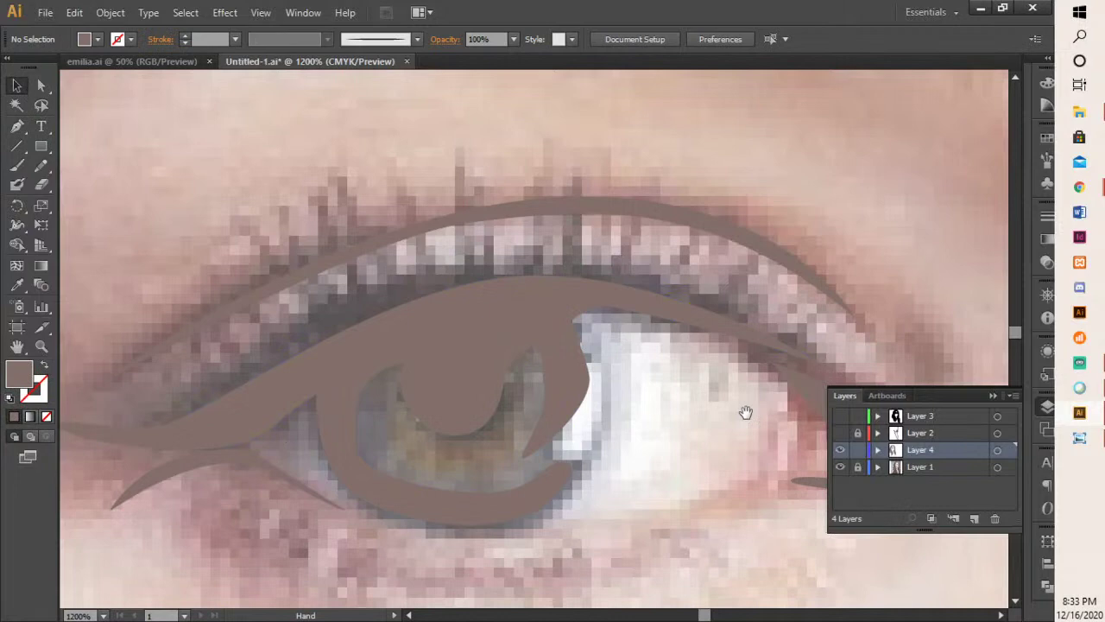
- Start a Pen shape on the viewer's-right eye, tracing the inner edge of the iris ring up to the upper eyelid
drag(746, 412, 45, 216)
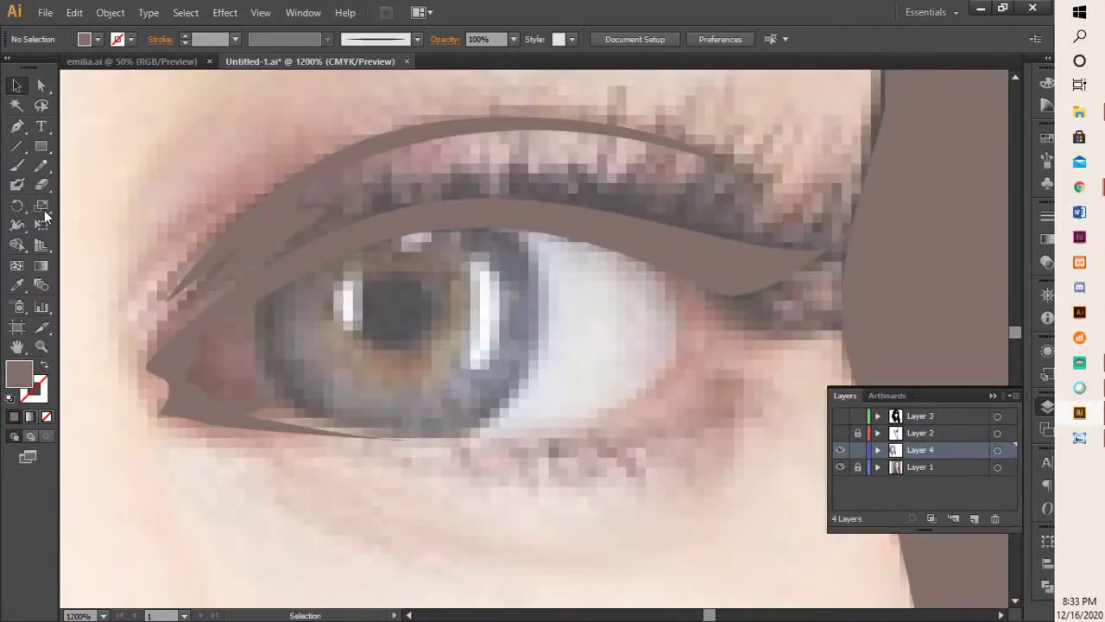
key(p)
click(332, 260)
drag(294, 345, 309, 374)
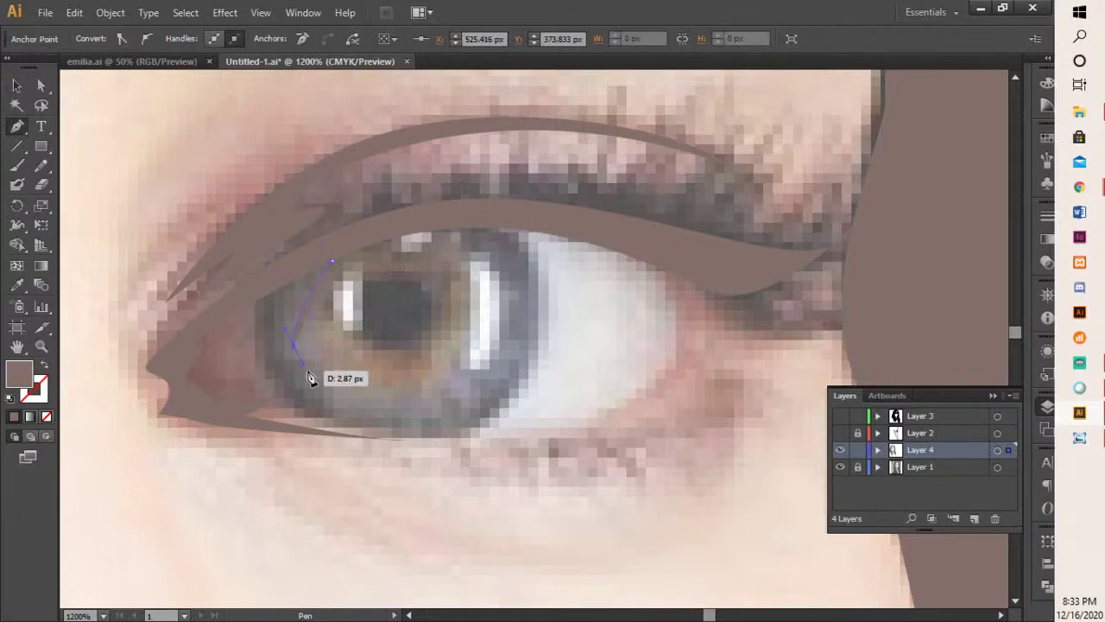
drag(403, 417, 502, 295)
drag(480, 254, 534, 266)
click(461, 220)
- Continue the path around the outer edge of the iris, along the lower lid and back up to the upper eyelid
drag(541, 327, 512, 397)
drag(478, 423, 365, 441)
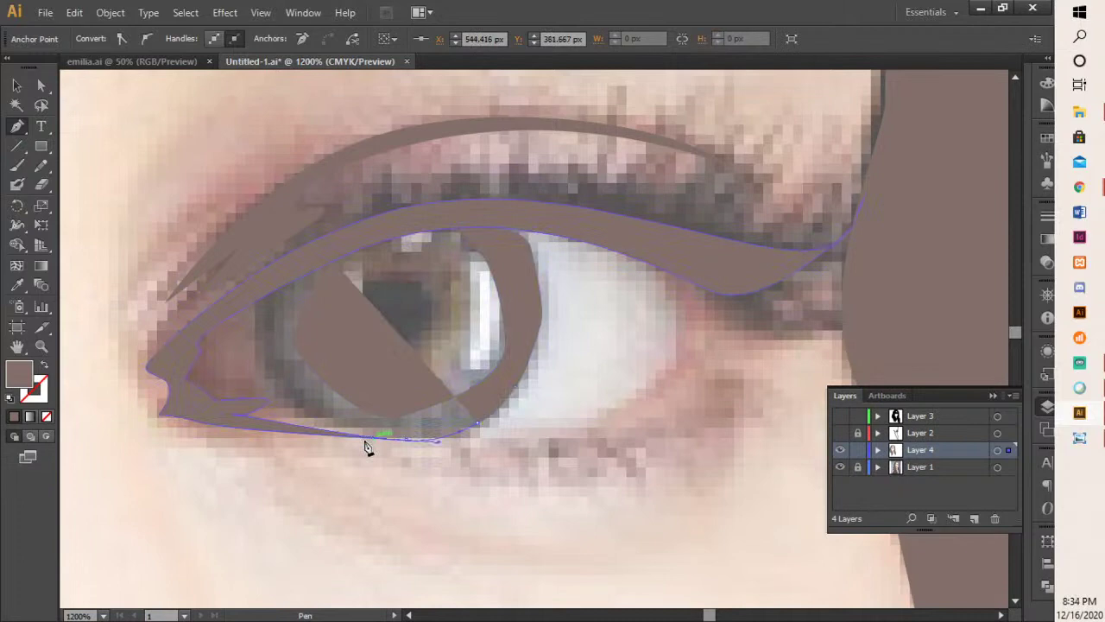
drag(299, 413, 269, 388)
drag(253, 343, 329, 300)
click(333, 245)
- Trace the pupil down from the upper eyelid, close the iris shape at its starting anchor, and deselect it
drag(335, 330, 413, 343)
drag(437, 302, 437, 282)
click(430, 232)
click(446, 219)
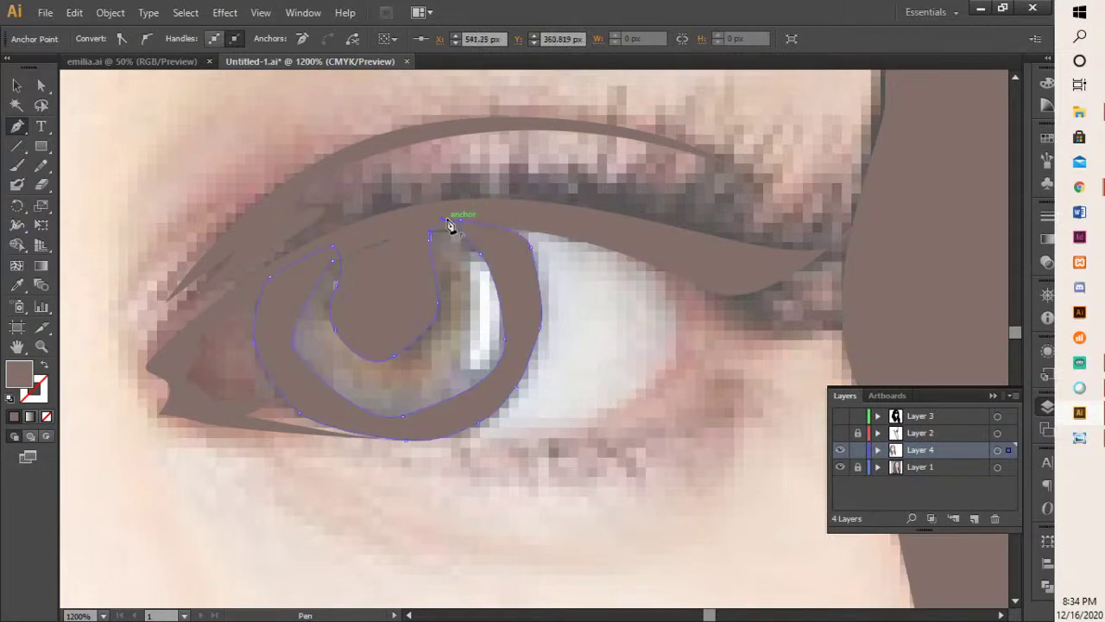
click(430, 213)
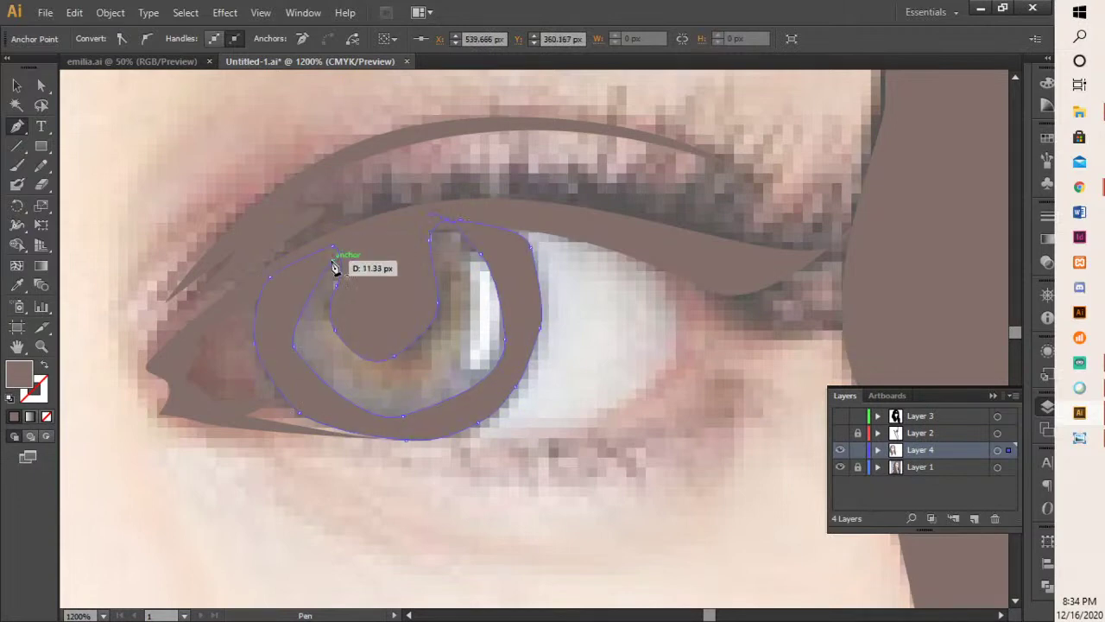
click(335, 267)
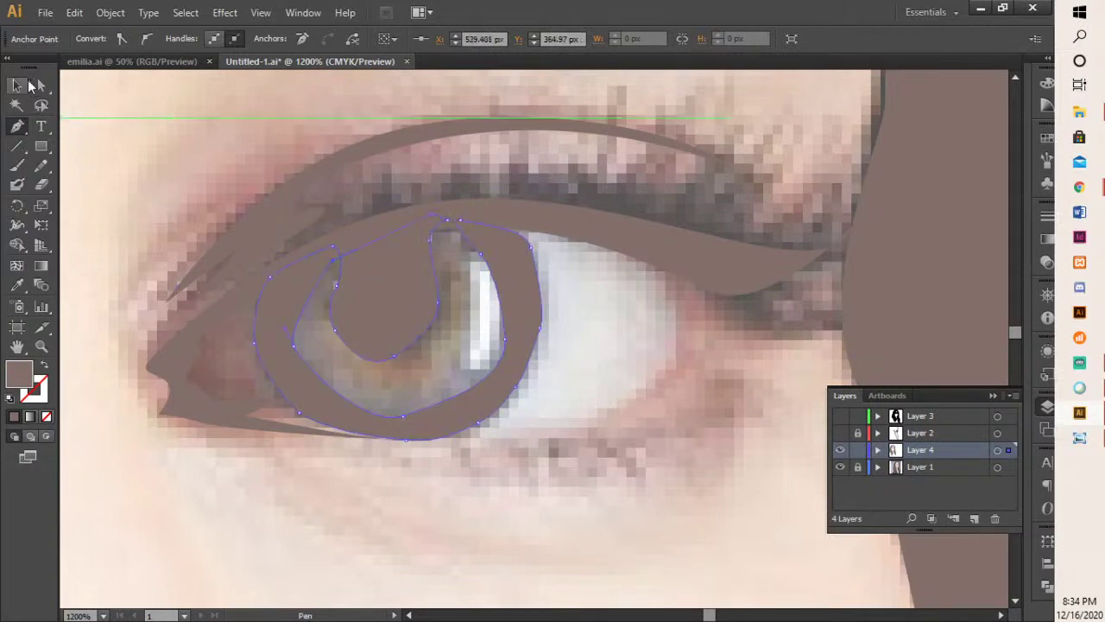
click(17, 85)
click(503, 566)
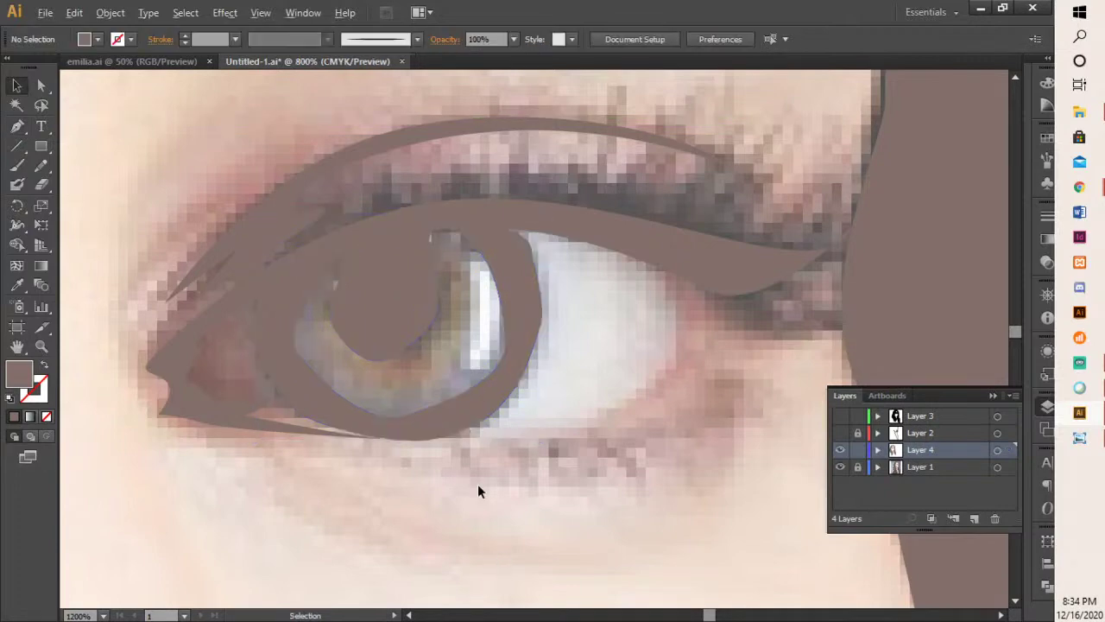
- Hide the reference photo on Layer 1 to check the hair, eyebrow and eye shapes alone on the artboard
scroll(478, 483, down, 4)
scroll(477, 490, down, 3)
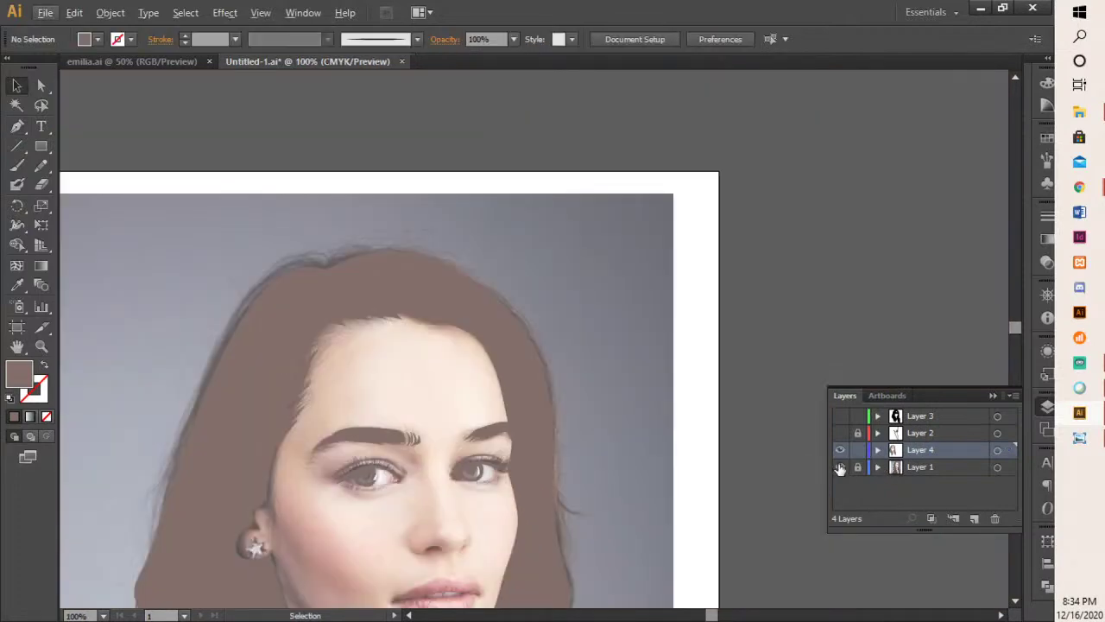
click(841, 466)
drag(533, 509, 582, 279)
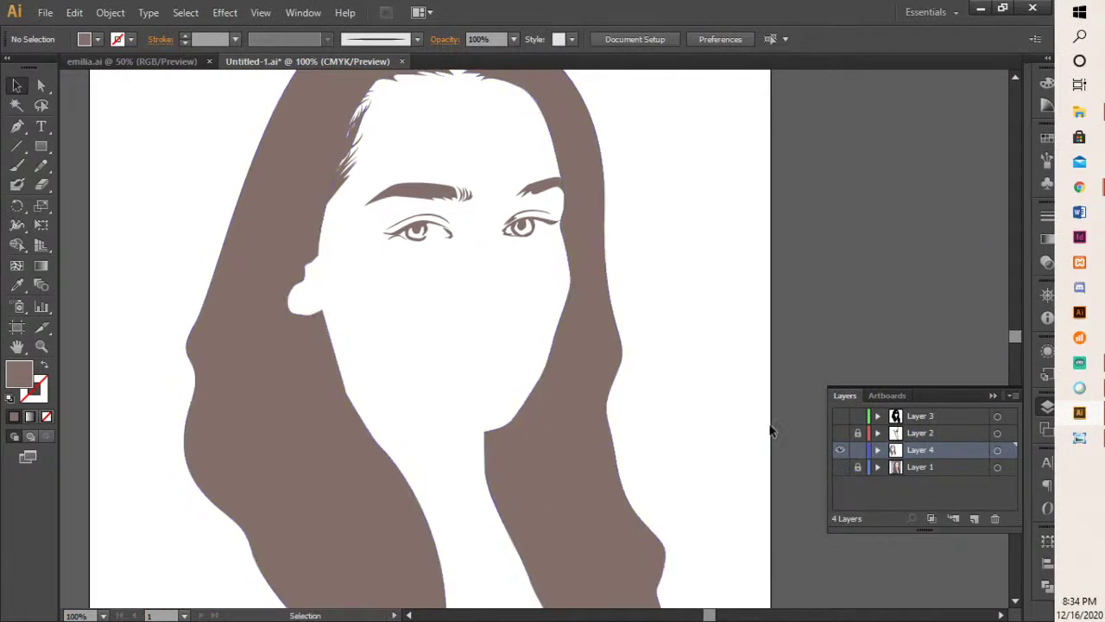
scroll(674, 393, down, 2)
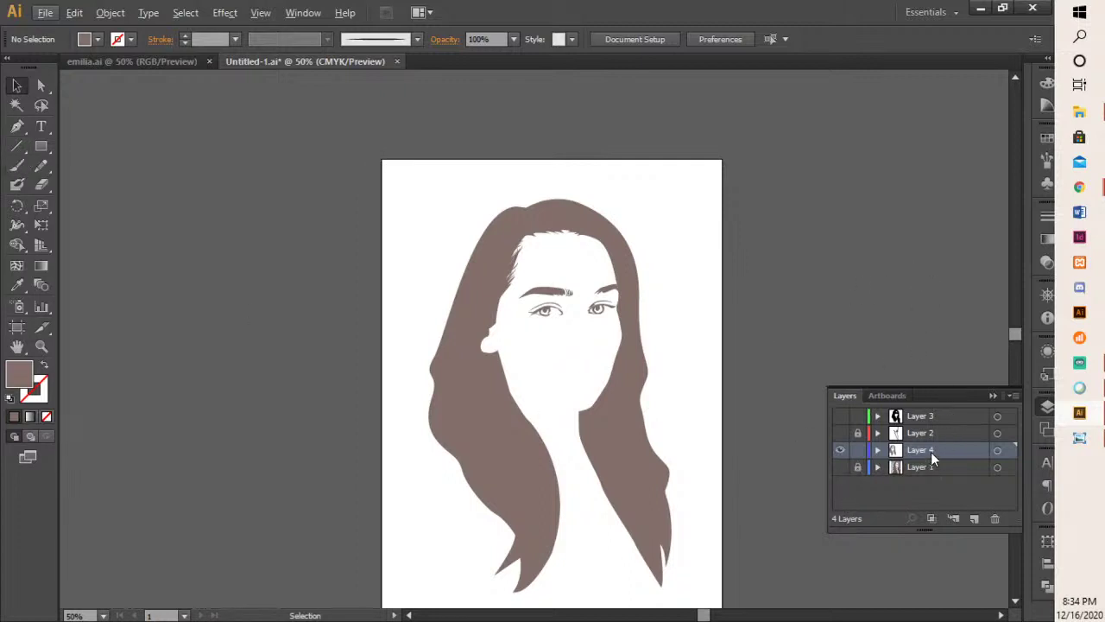
- Create a new layer directly below Layer 4 and set the fill to the skin swatch C=12 M=27 Y=36 K=0
click(975, 517)
drag(939, 451, 930, 476)
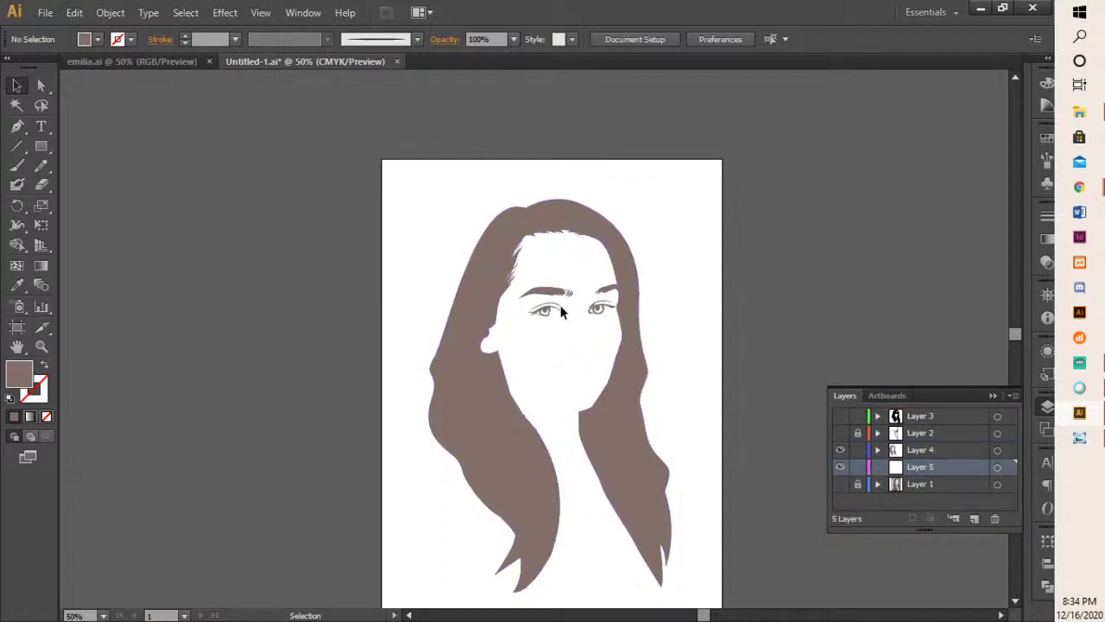
click(1046, 139)
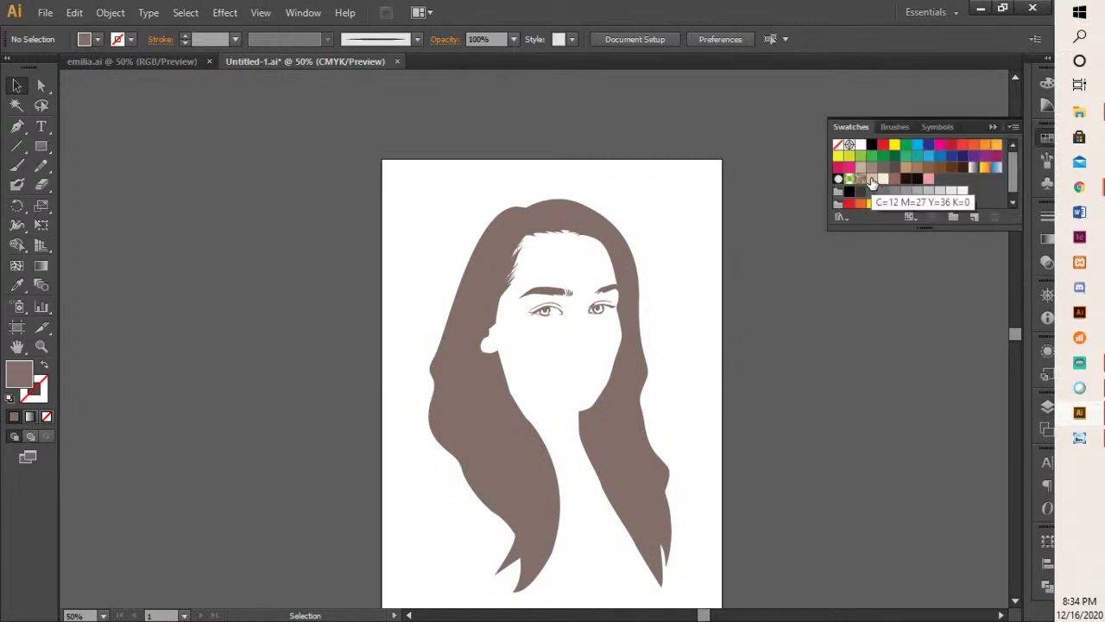
click(872, 180)
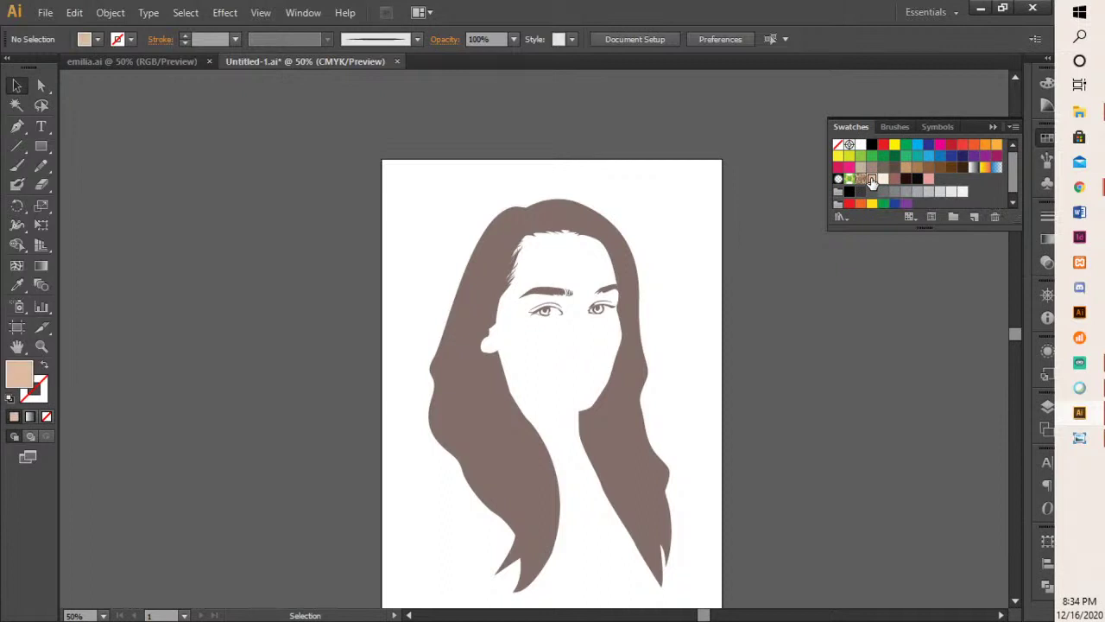
- Draw a closed skin-coloured Pen shape behind the hair that covers the face and neck, then deselect it
click(17, 127)
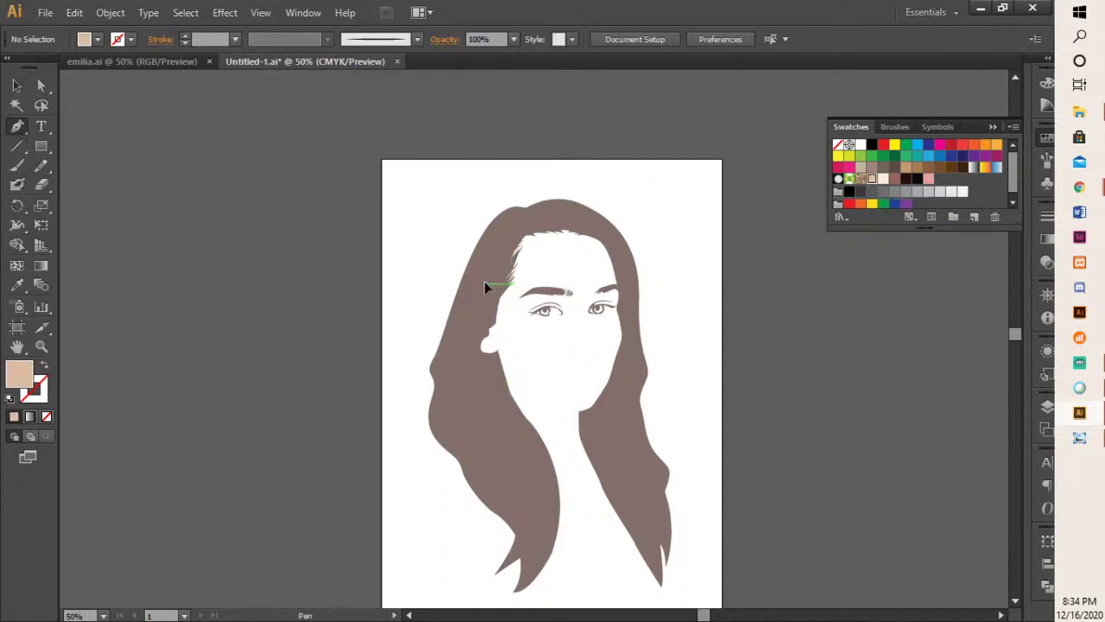
drag(485, 283, 505, 432)
click(604, 560)
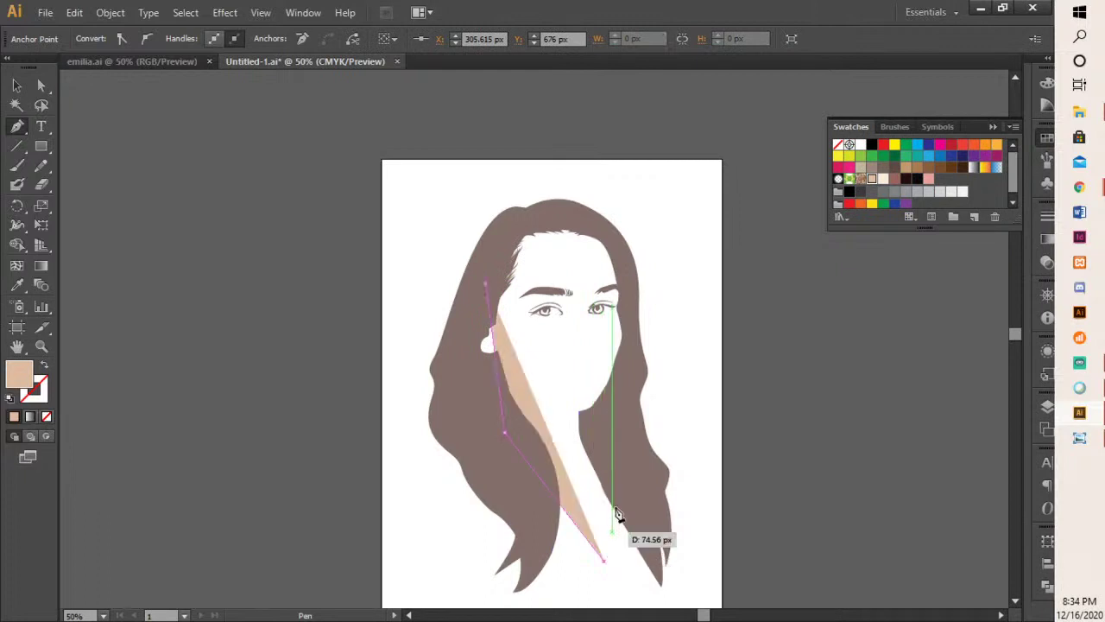
click(607, 468)
click(627, 338)
click(623, 260)
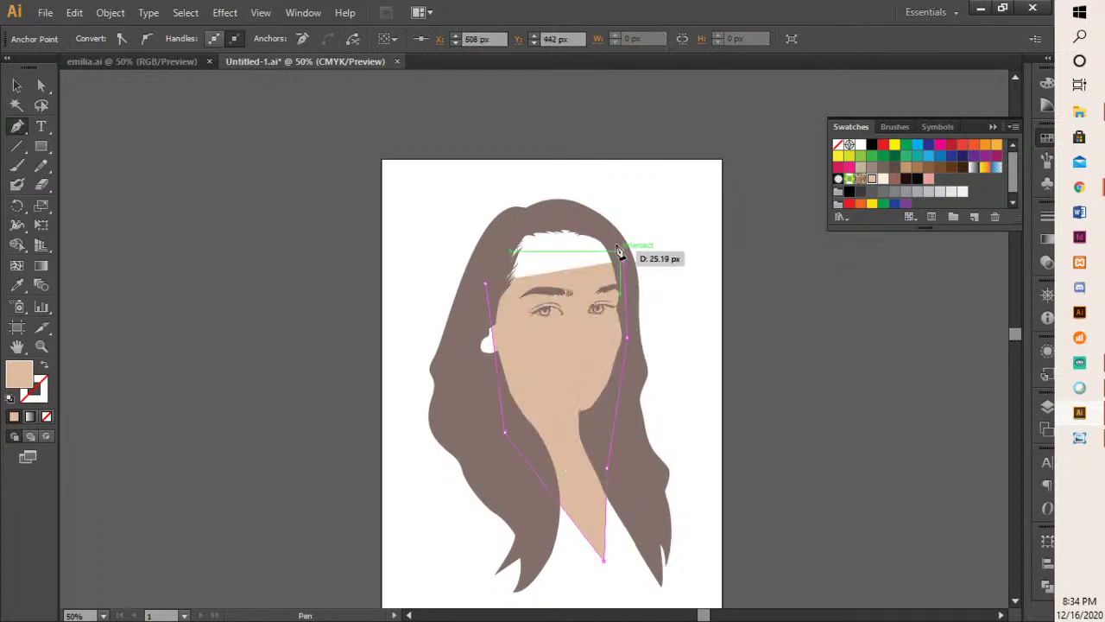
click(597, 225)
click(508, 225)
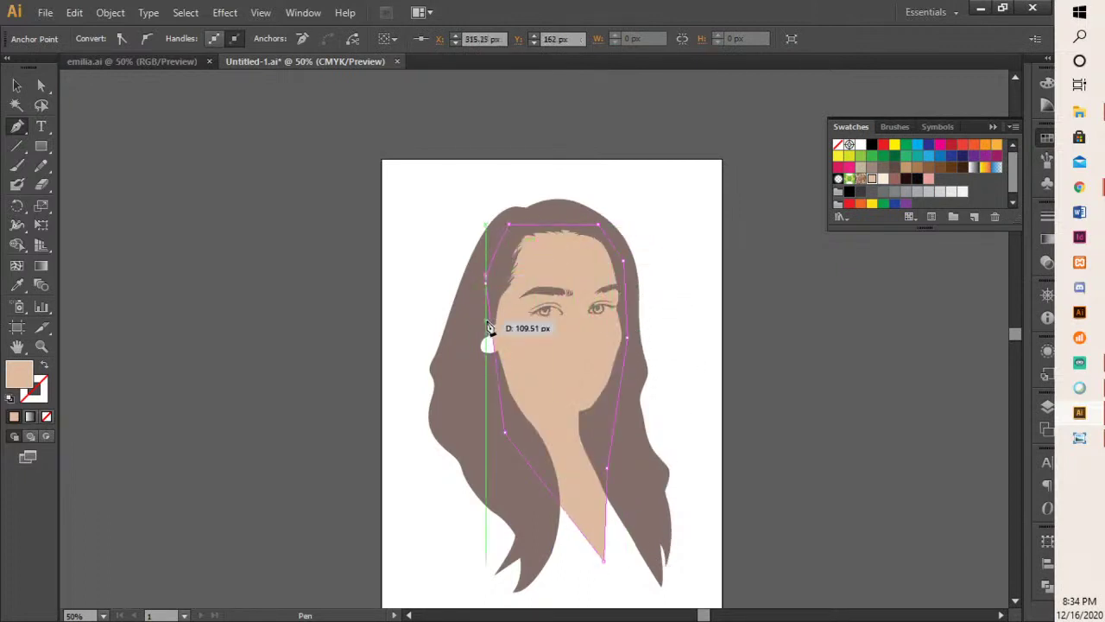
click(487, 281)
click(17, 85)
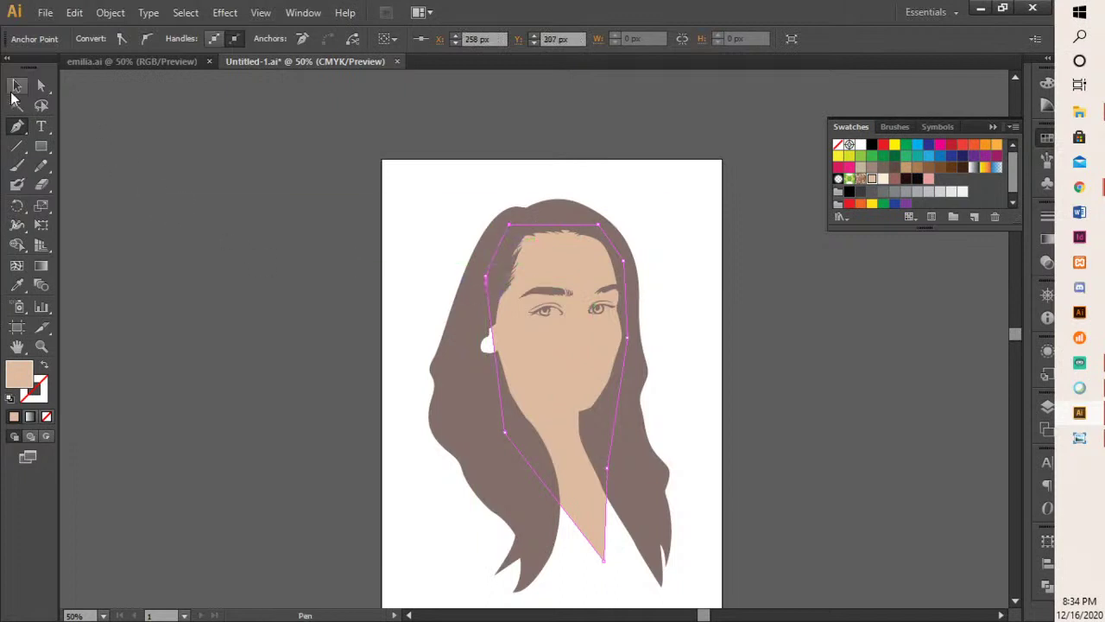
click(693, 291)
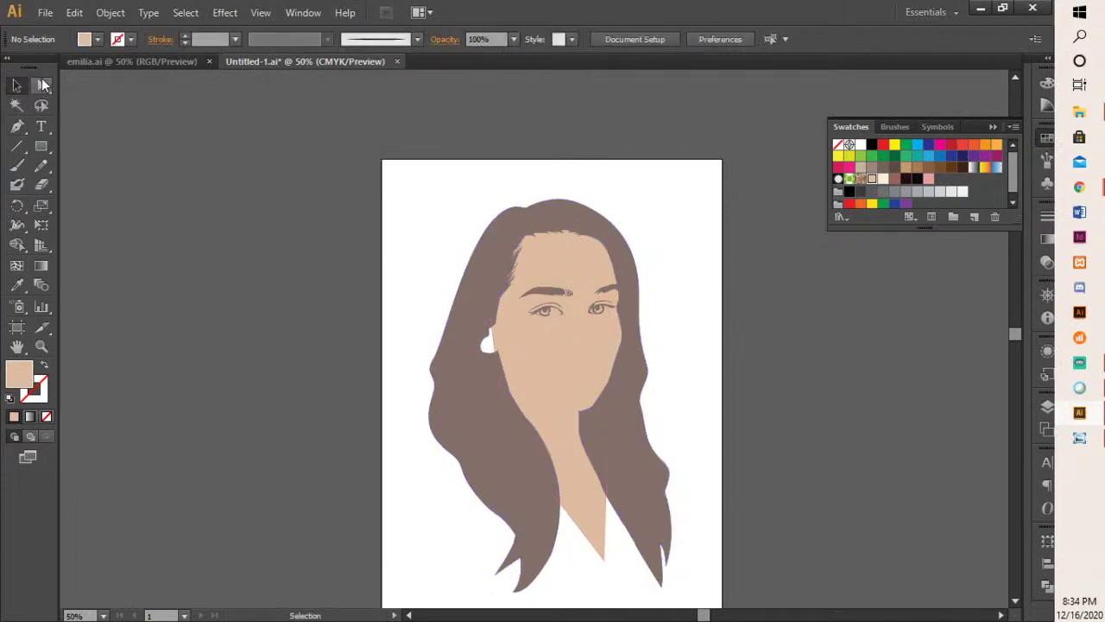
- Shift the skin shape slightly and pull its jaw-side anchor outward beneath the hair so the skin colour covers the ear
click(522, 363)
click(44, 85)
click(562, 418)
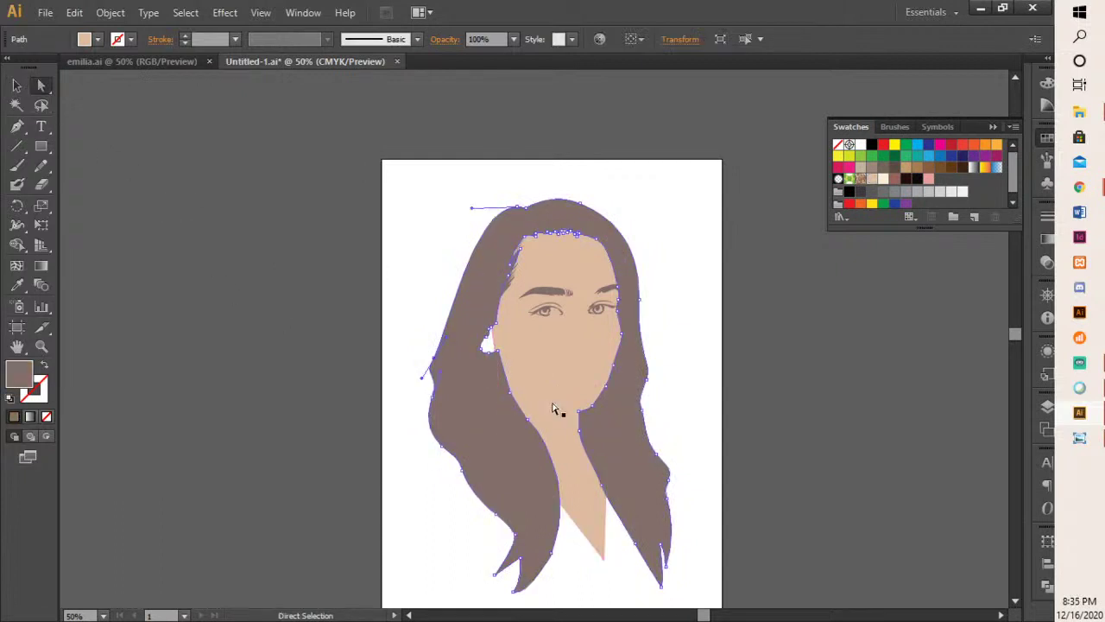
drag(556, 409, 510, 431)
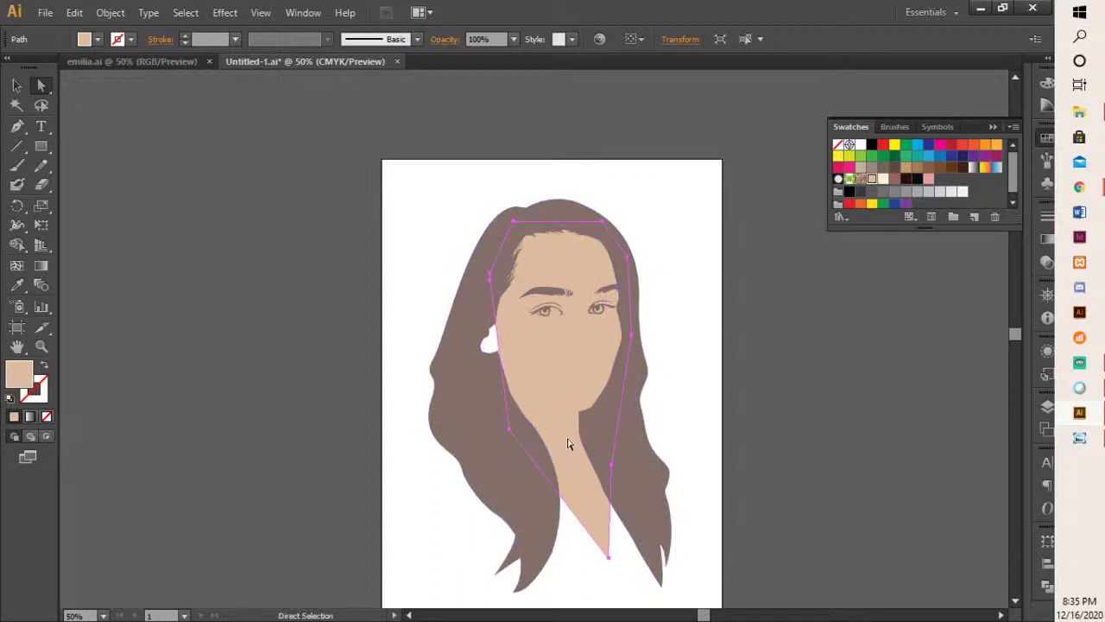
click(630, 577)
click(609, 564)
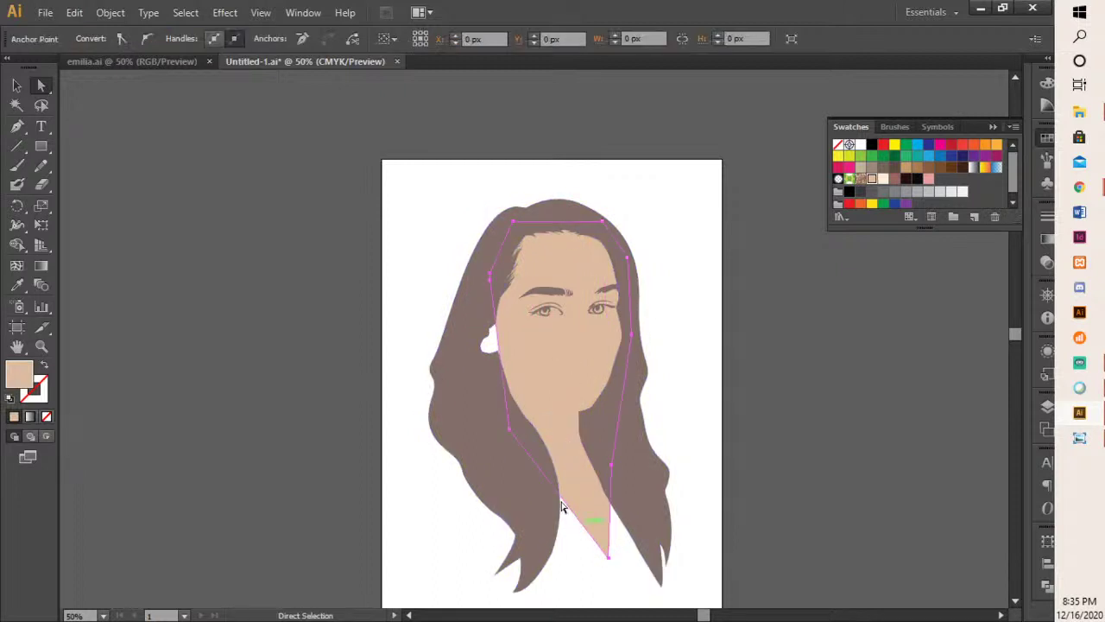
click(508, 429)
drag(508, 432, 452, 383)
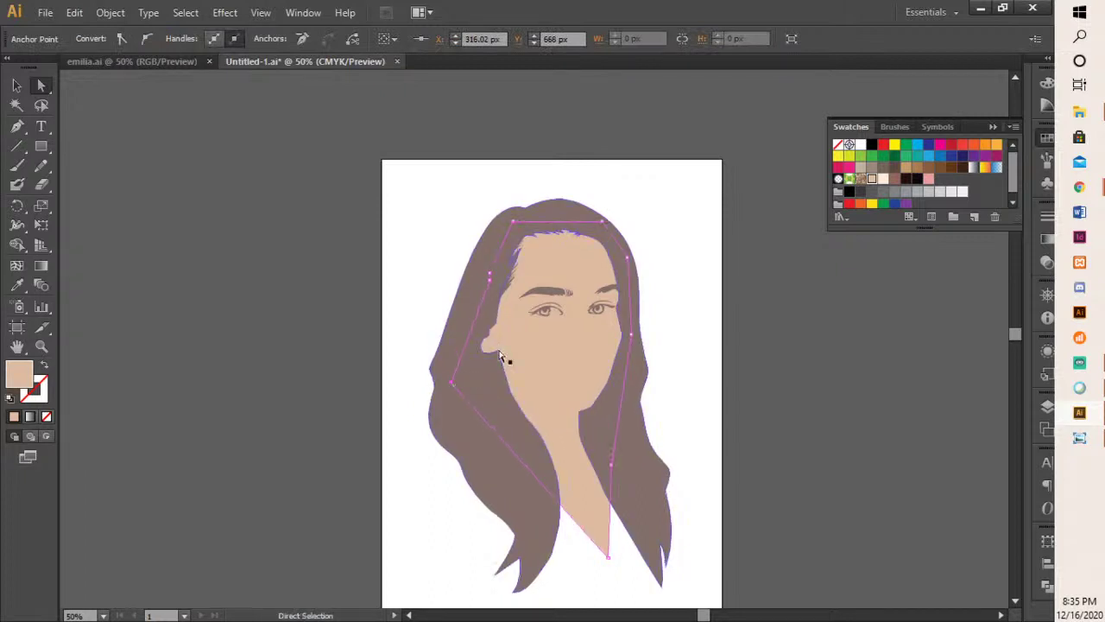
- Recolour the skin shape's fill to a paler peach tone, then deselect it
click(17, 84)
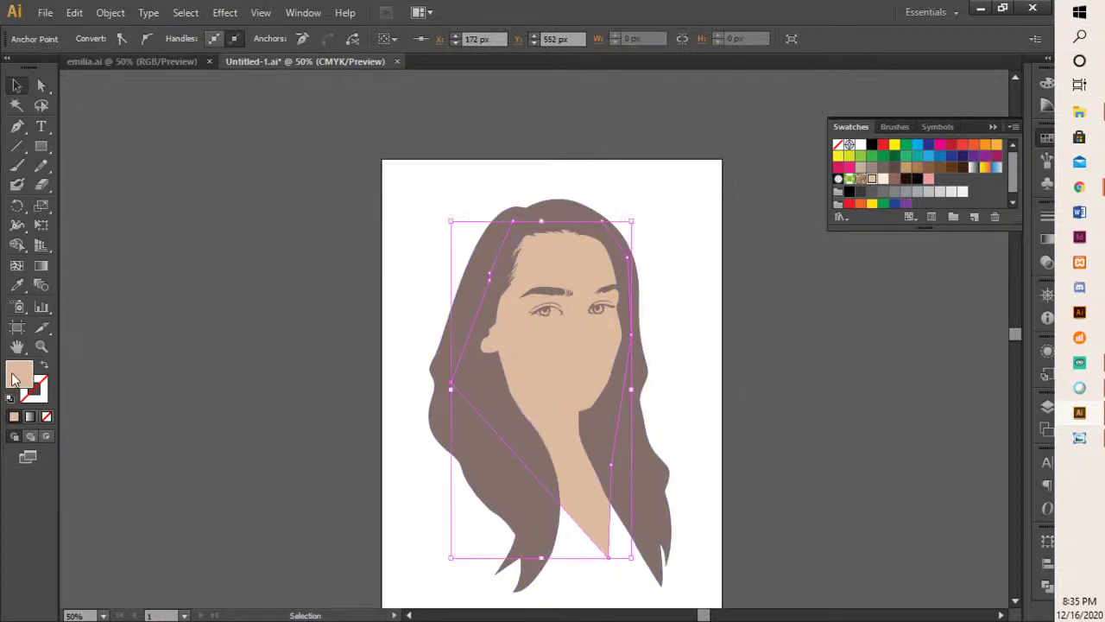
double_click(18, 378)
drag(631, 345, 633, 329)
click(977, 333)
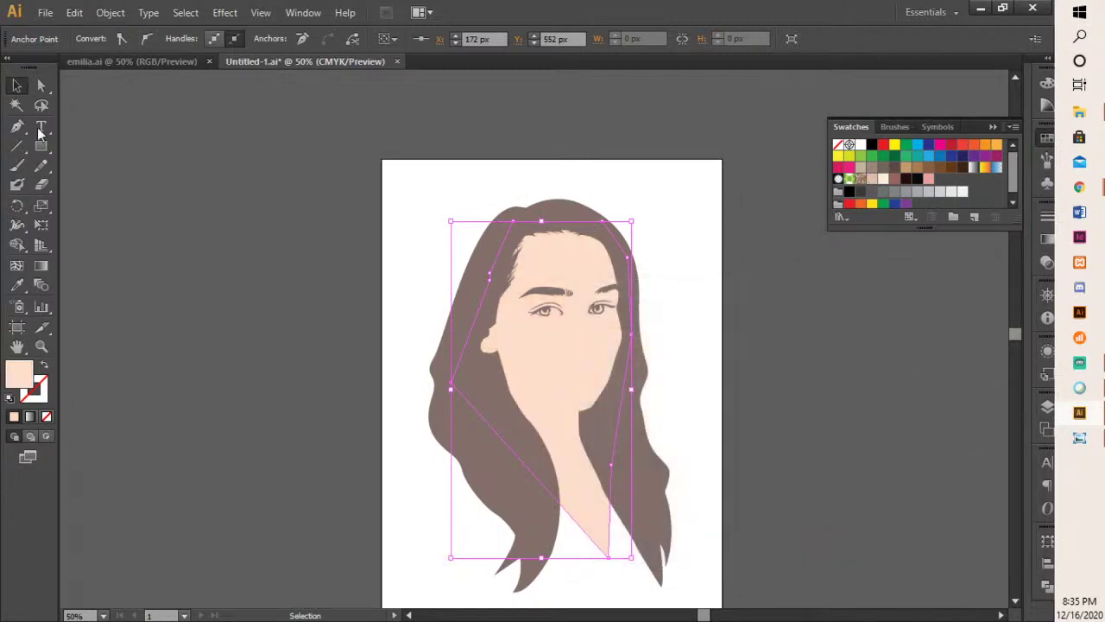
click(264, 245)
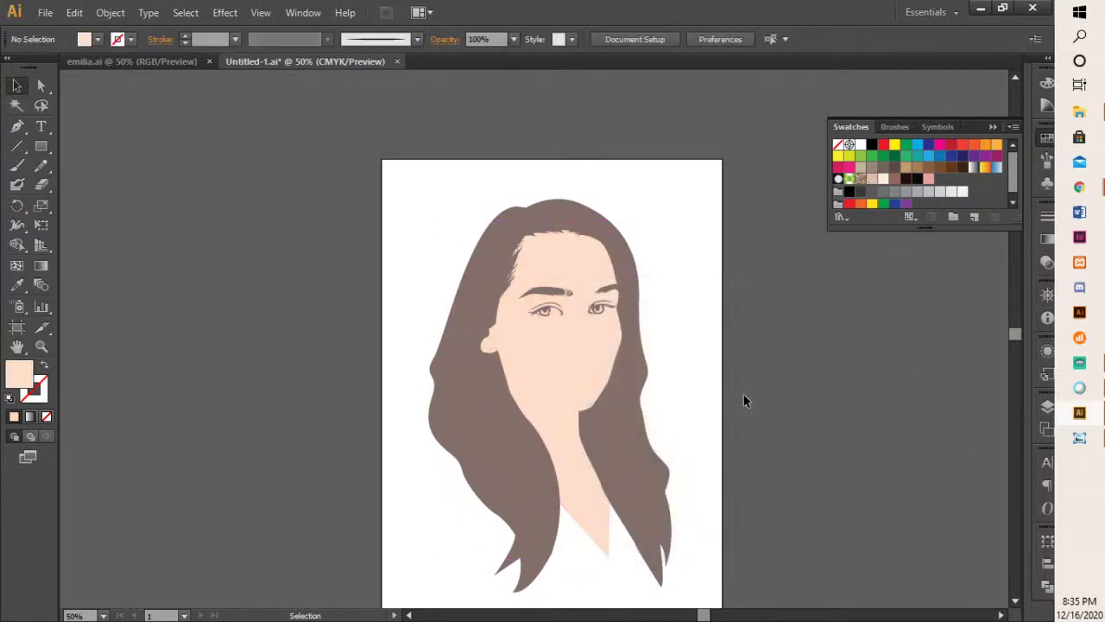
- Show the reference photo on Layer 1 and hide the skin shape on Layer 5
scroll(594, 349, up, 2)
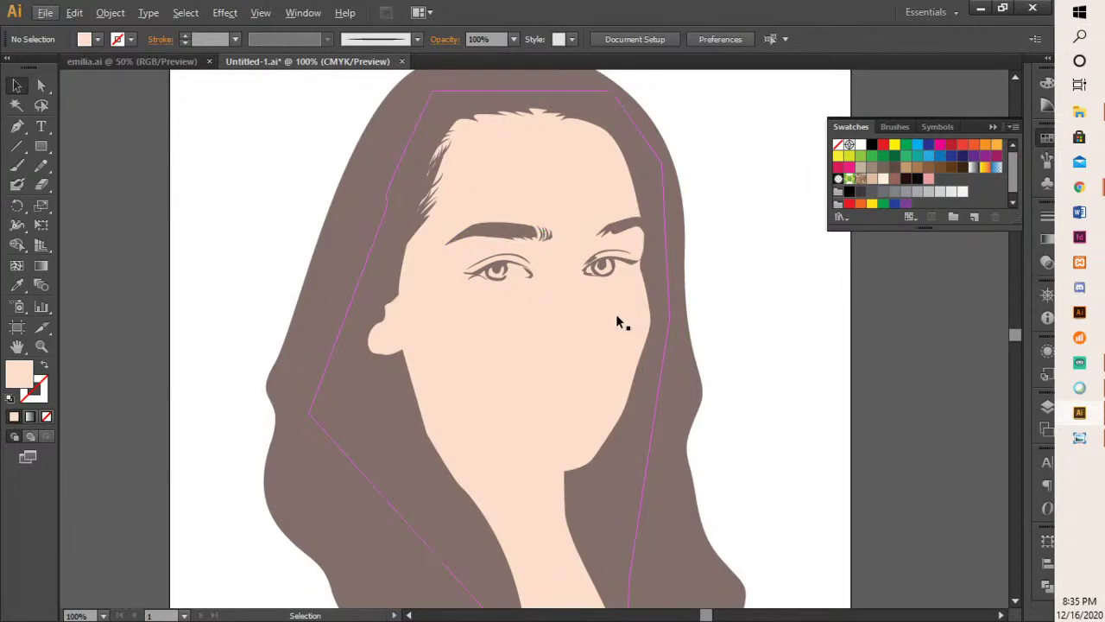
key(space)
drag(772, 318, 595, 383)
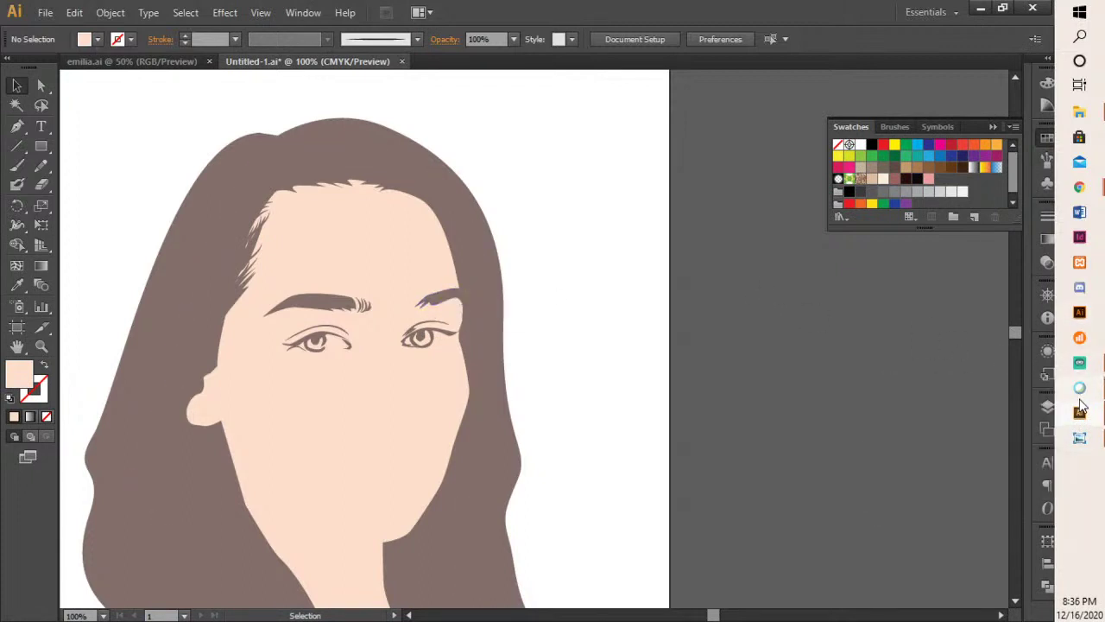
mouse_move(1079, 413)
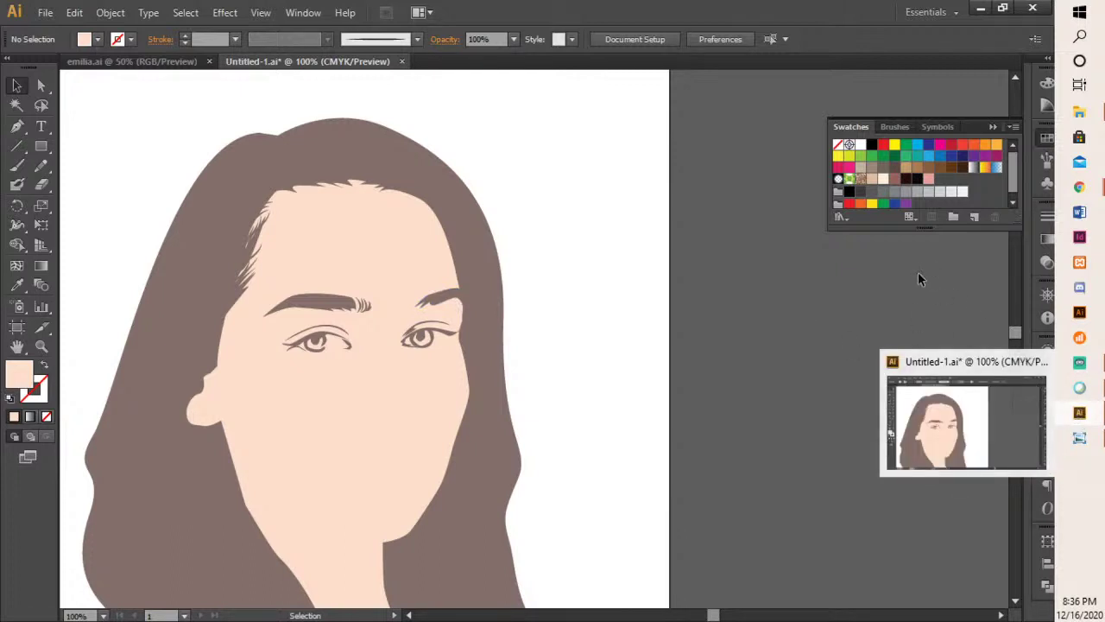
click(1045, 407)
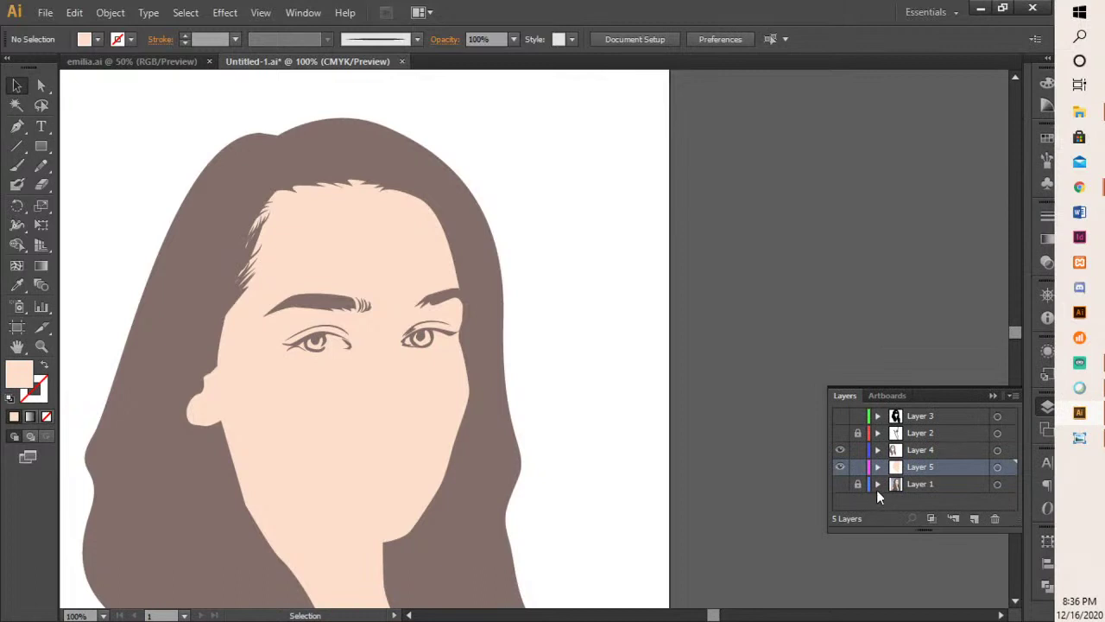
click(841, 485)
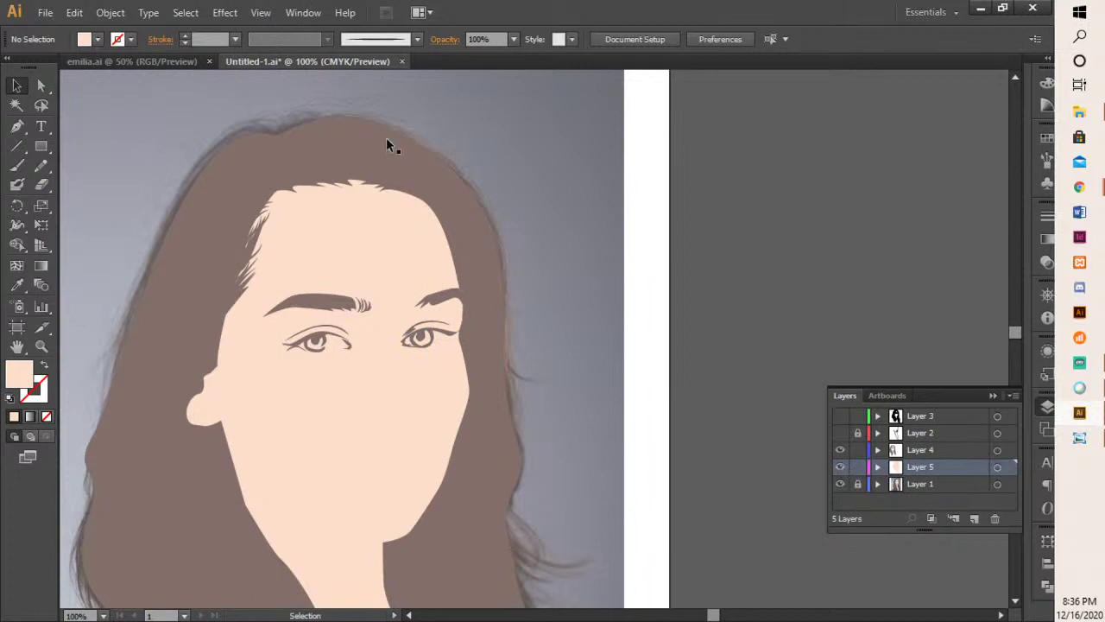
click(840, 467)
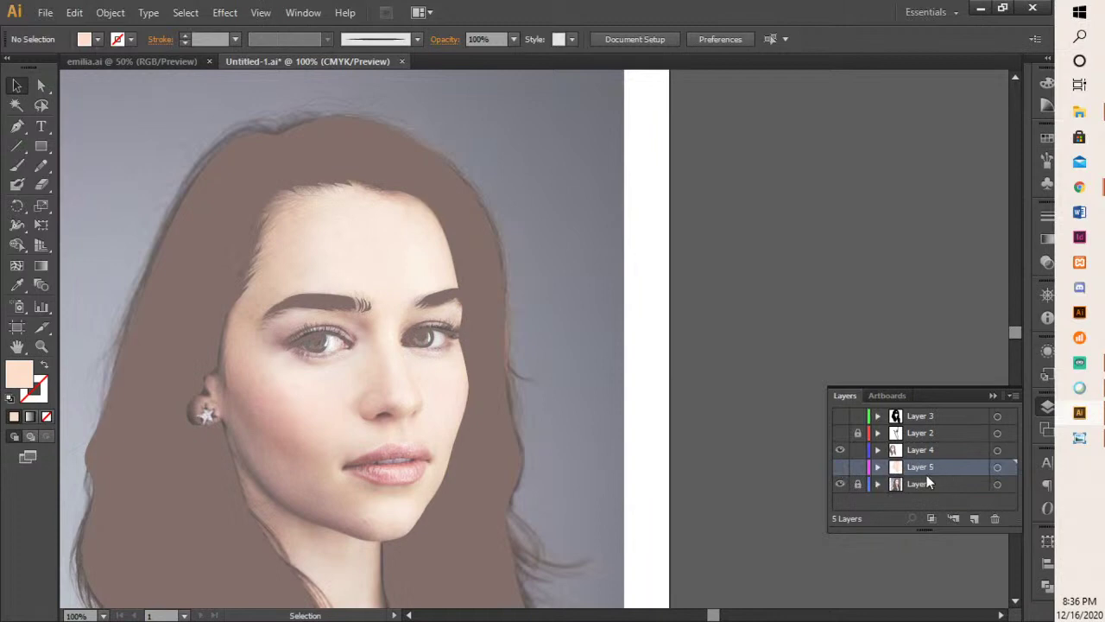
- Create a new layer between Layer 4 and Layer 5, and lock Layers 4 and 5
click(975, 519)
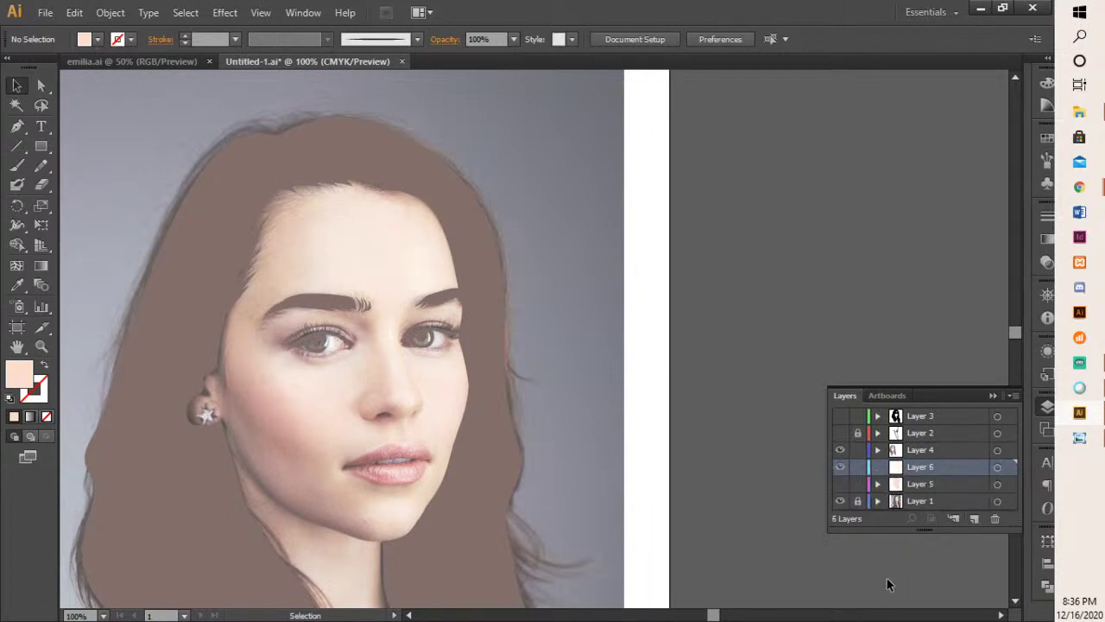
click(857, 450)
drag(431, 323, 567, 369)
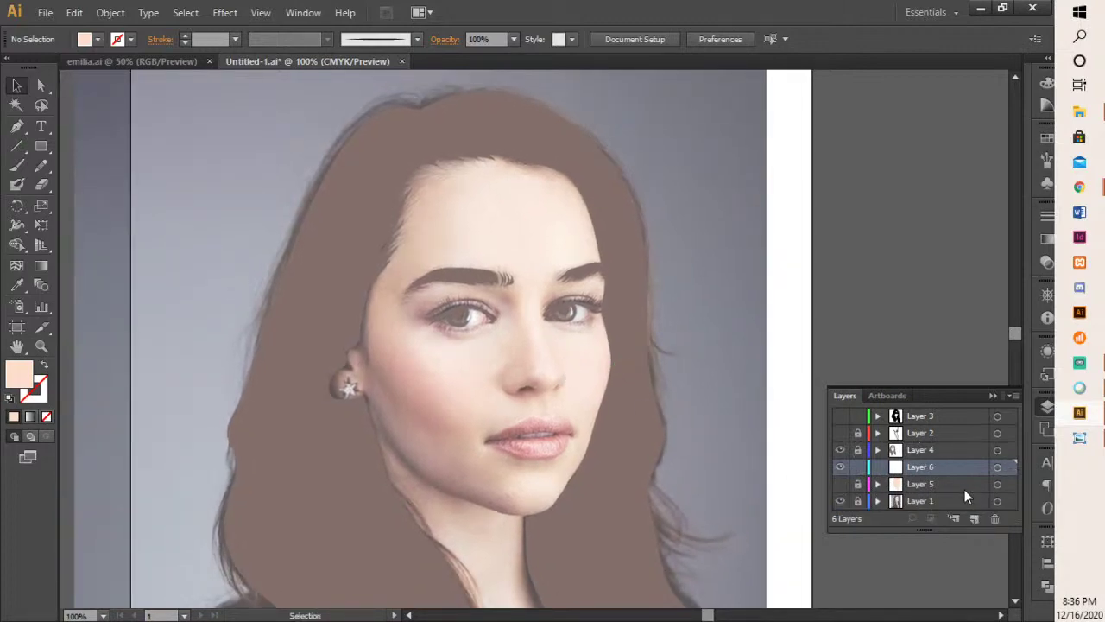
- Unlock Layer 1, set the reference photo's opacity to 50%, and lock the layer again
click(917, 504)
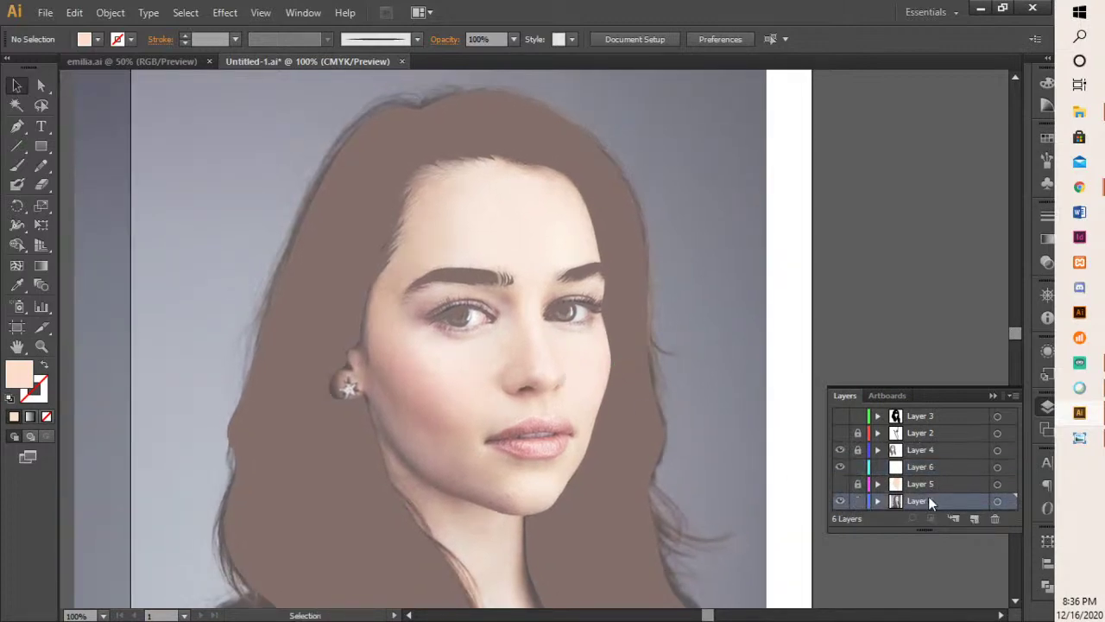
click(693, 388)
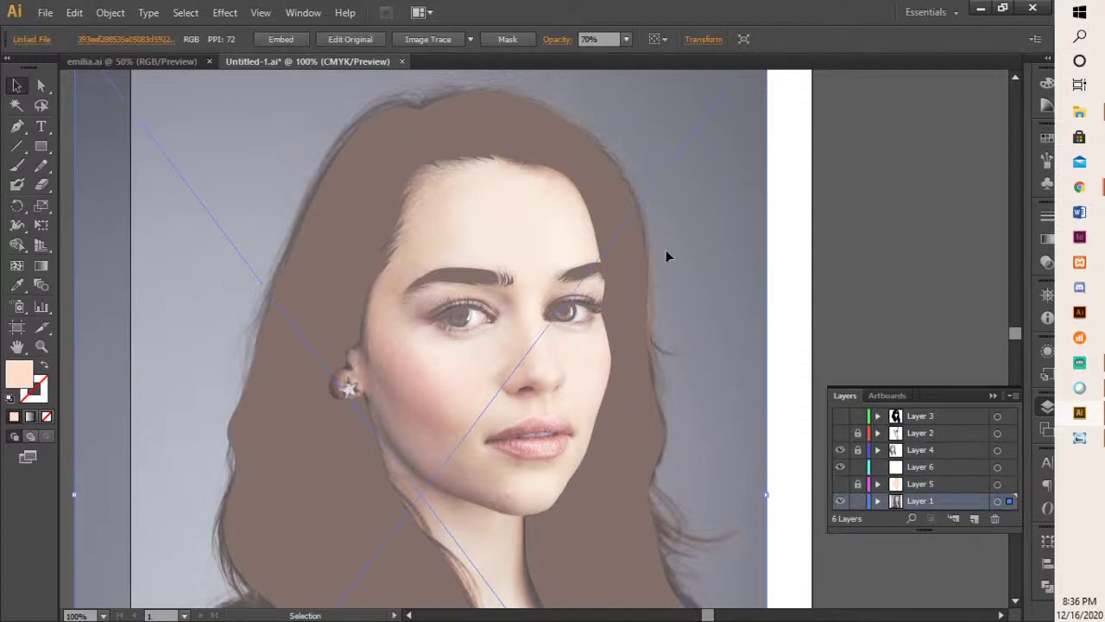
click(627, 39)
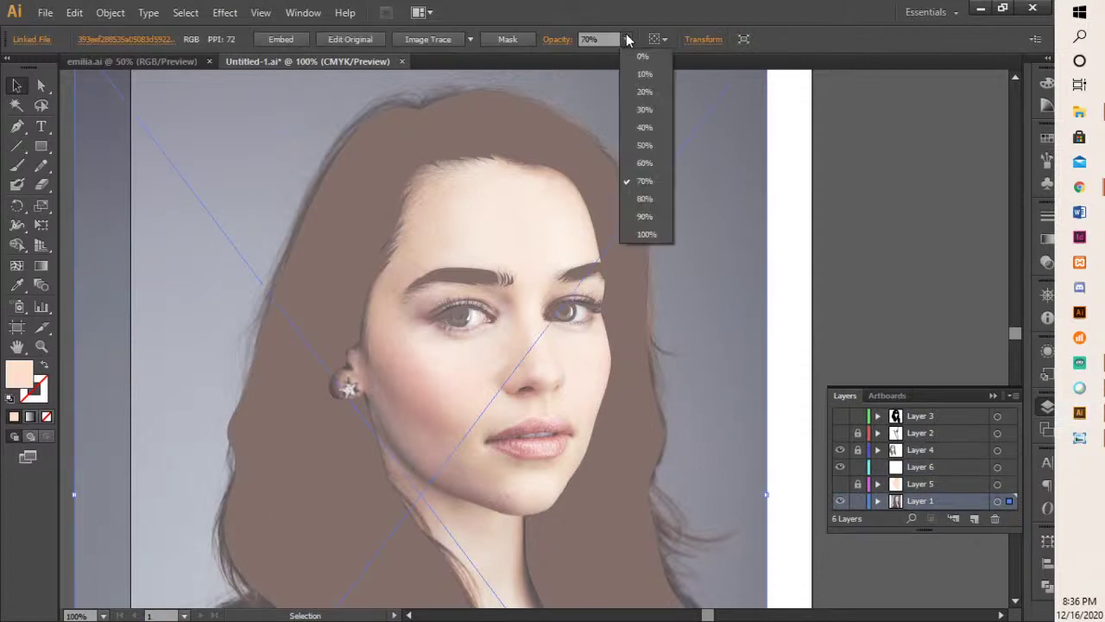
click(642, 145)
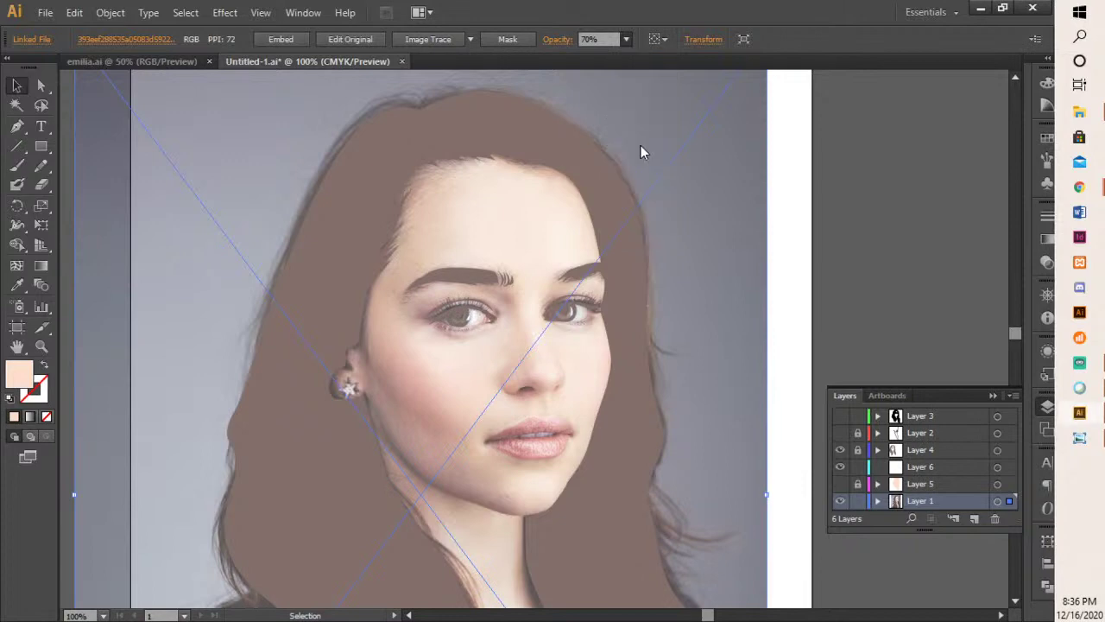
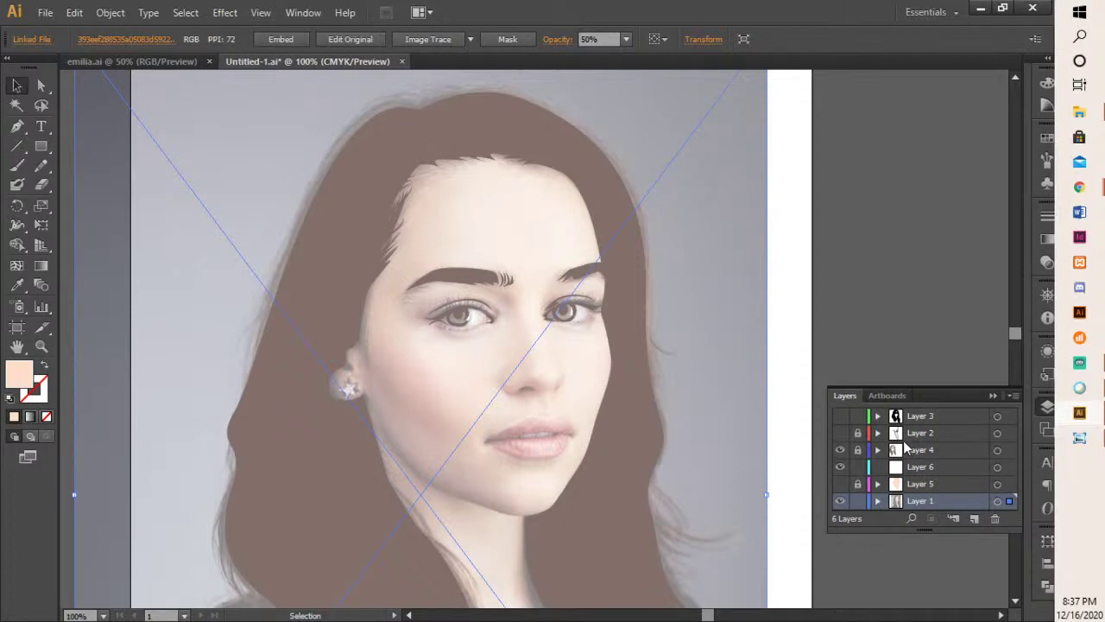
click(17, 126)
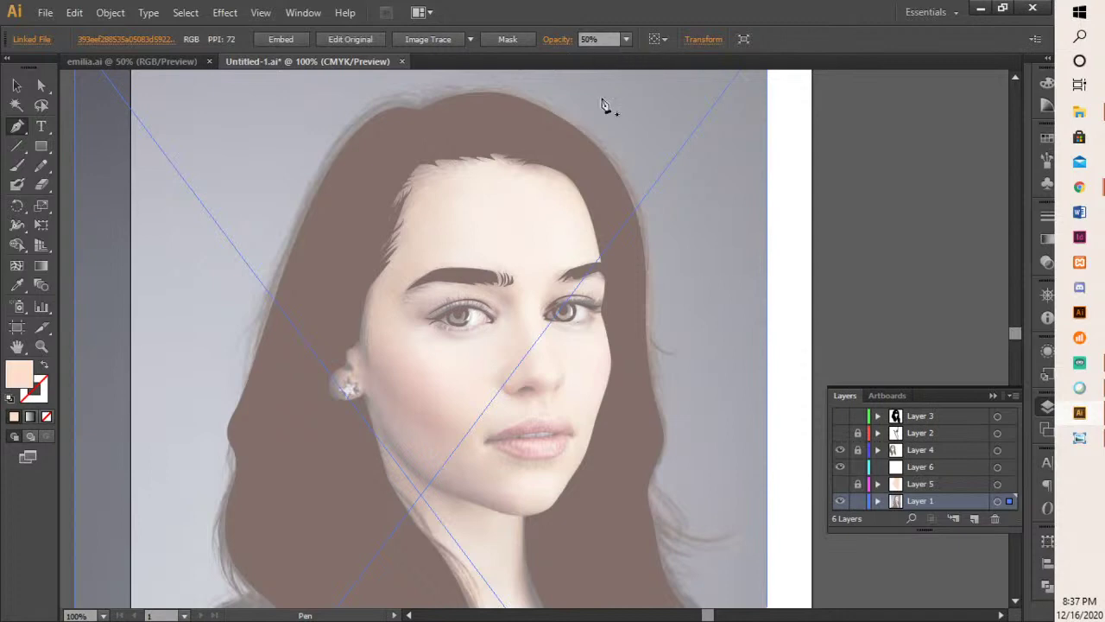
click(857, 502)
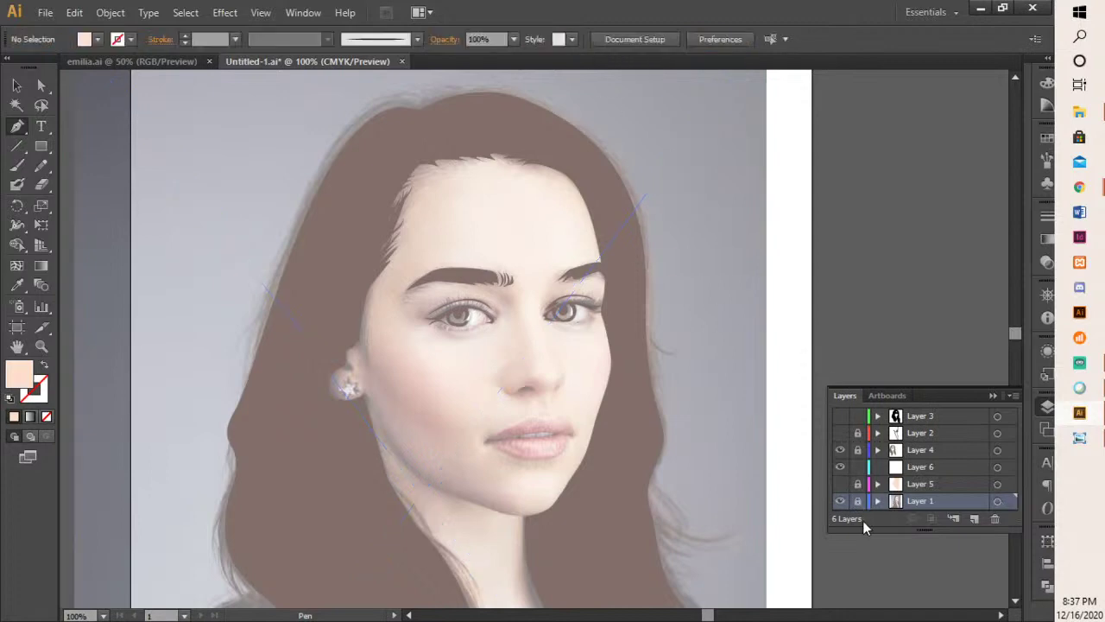
- On Layer 6, start a Pen path down the forehead, along the nearer eyebrow's upper edge and across to the far eyebrow
click(911, 466)
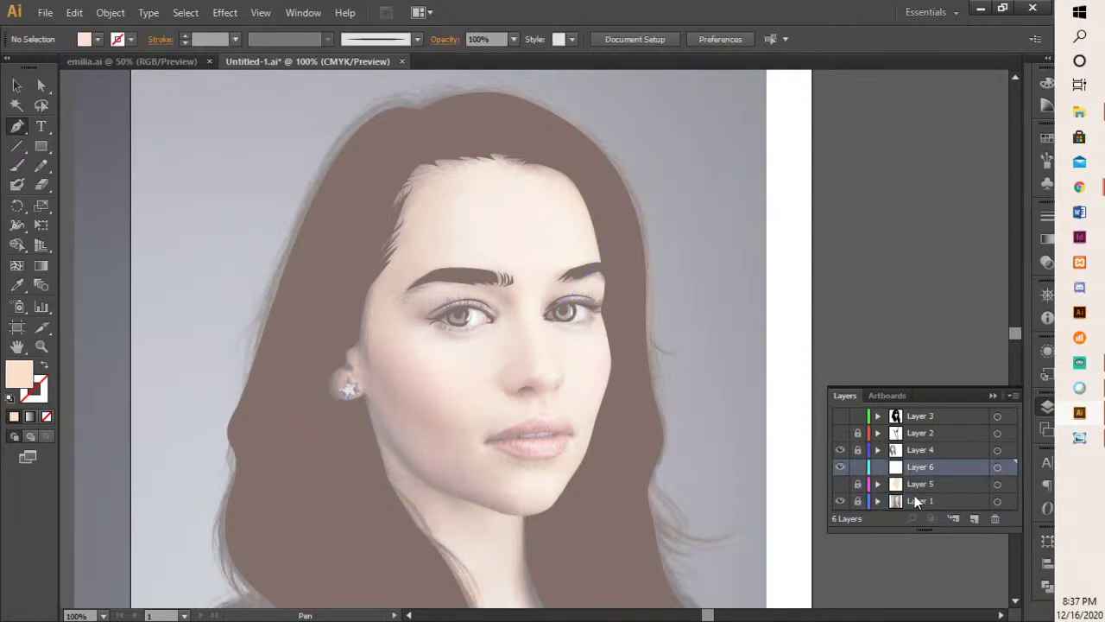
click(451, 172)
click(452, 220)
click(448, 243)
click(452, 264)
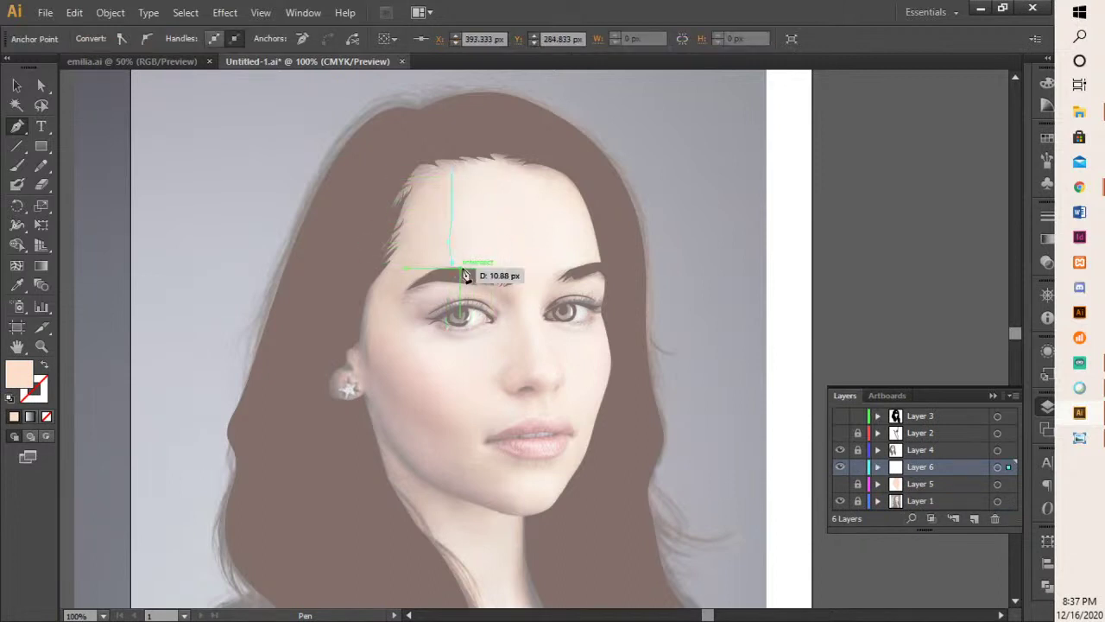
click(518, 277)
drag(523, 289, 520, 315)
scroll(530, 304, up, 1)
key(ctrl+z)
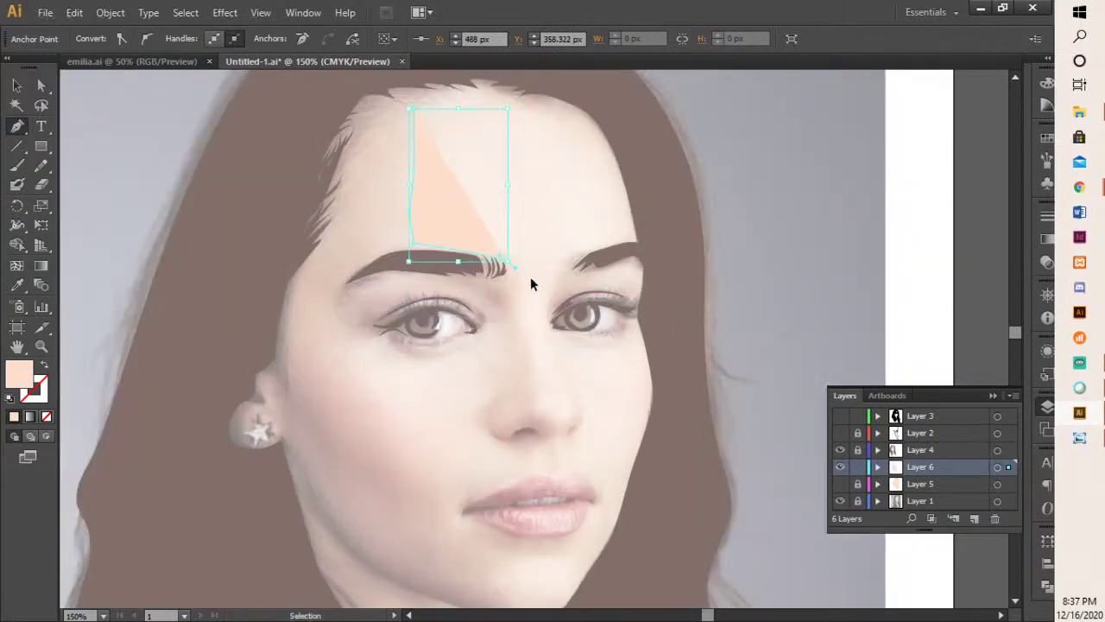
drag(533, 266, 582, 249)
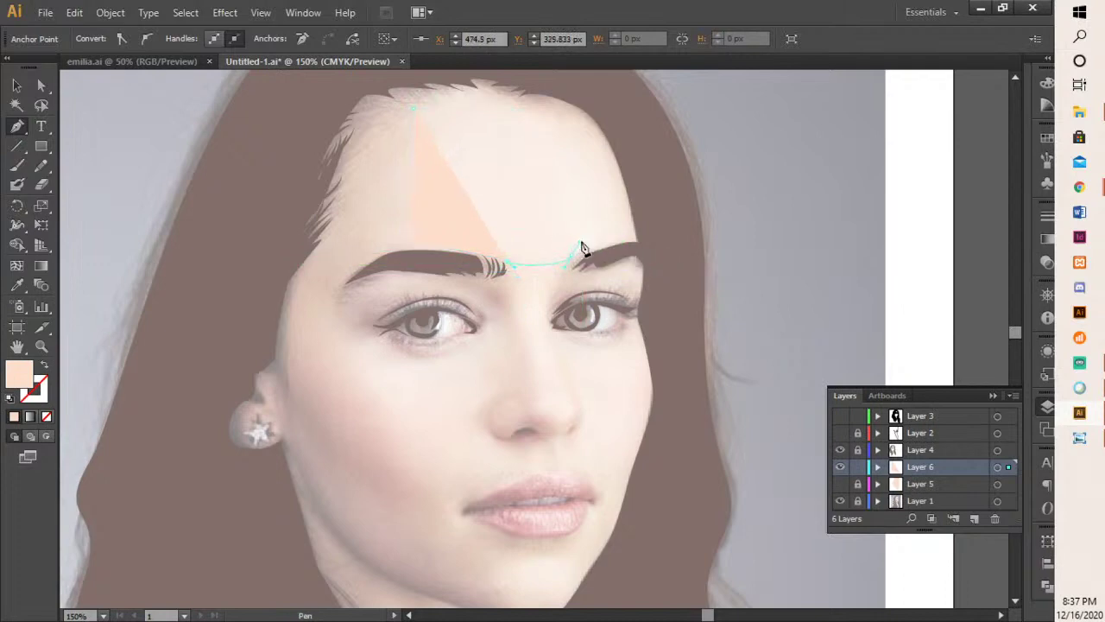
click(631, 238)
drag(601, 163, 527, 111)
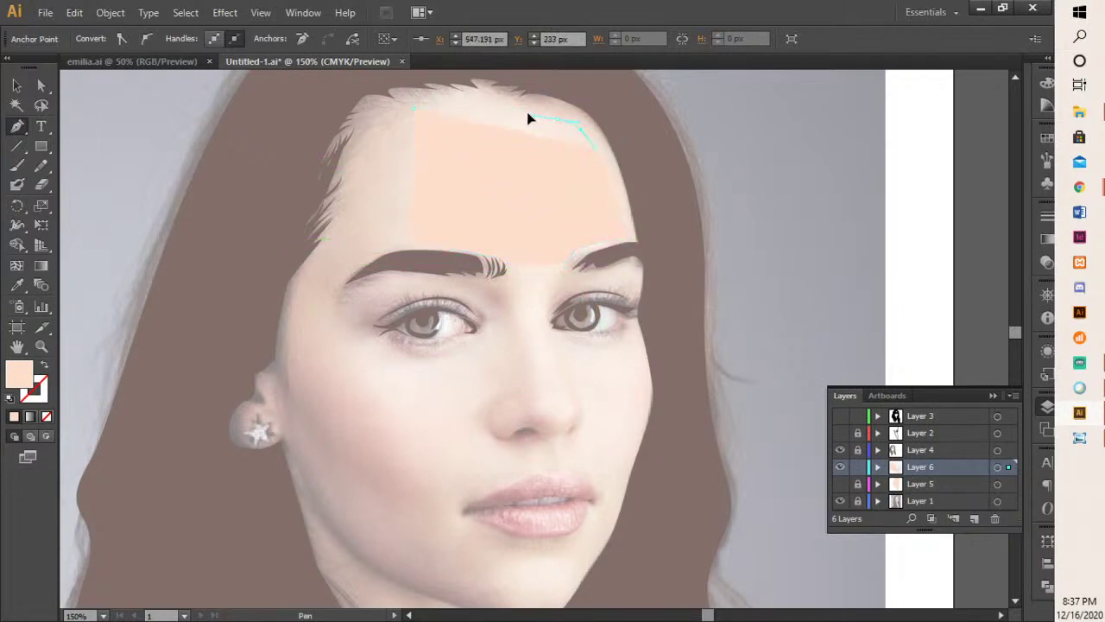
click(488, 108)
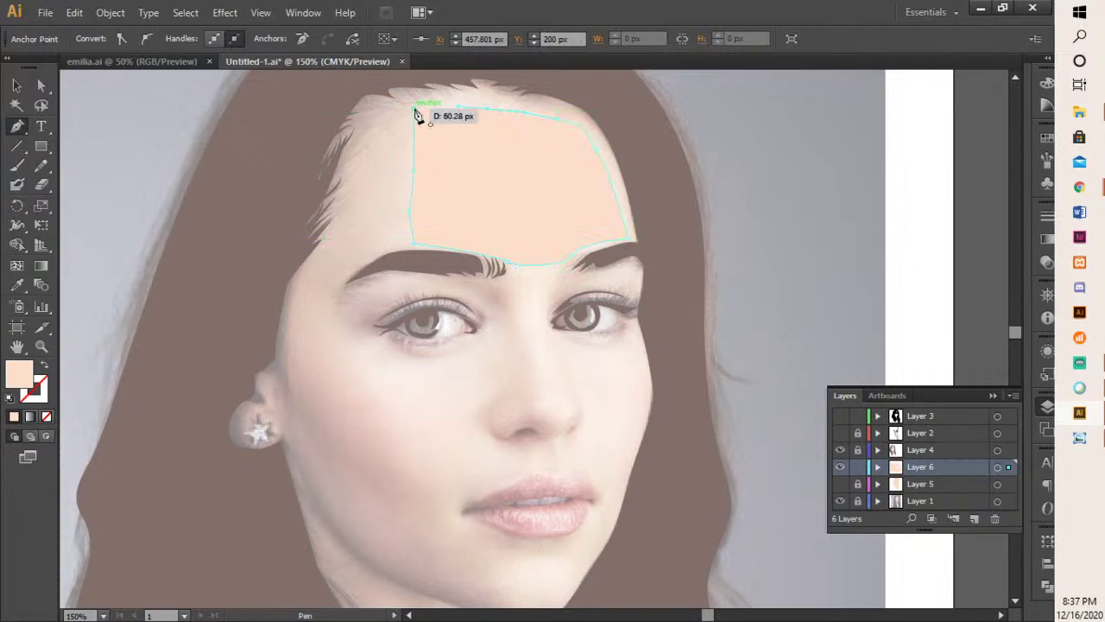
click(414, 108)
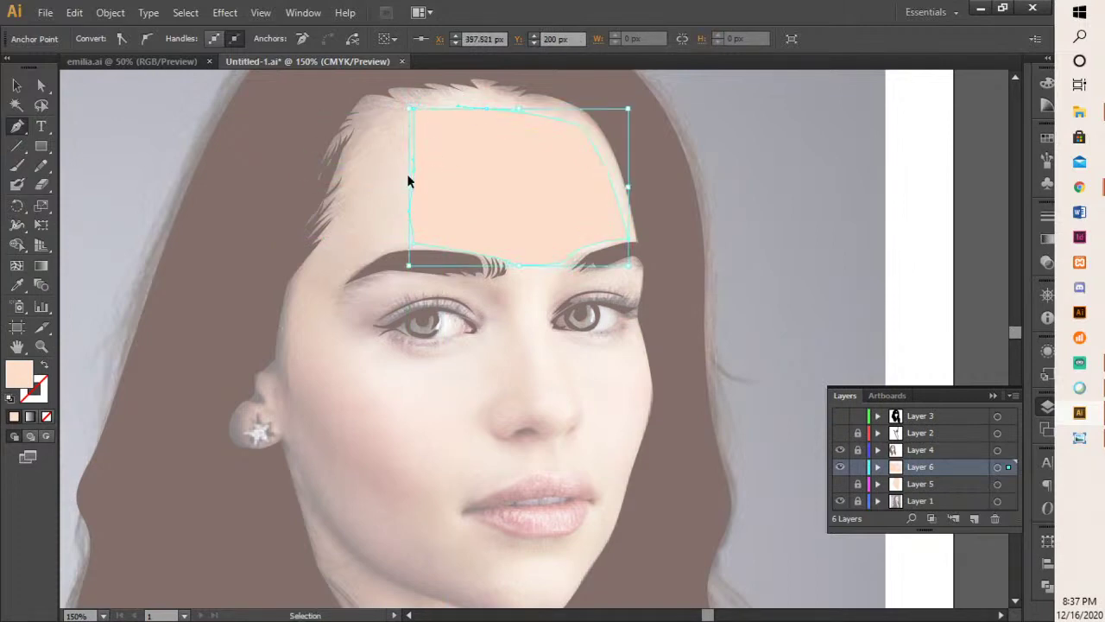
key(ctrl+z)
key(ctrl+z)
key(ctrl+z)
key(ctrl+z)
key(ctrl+z)
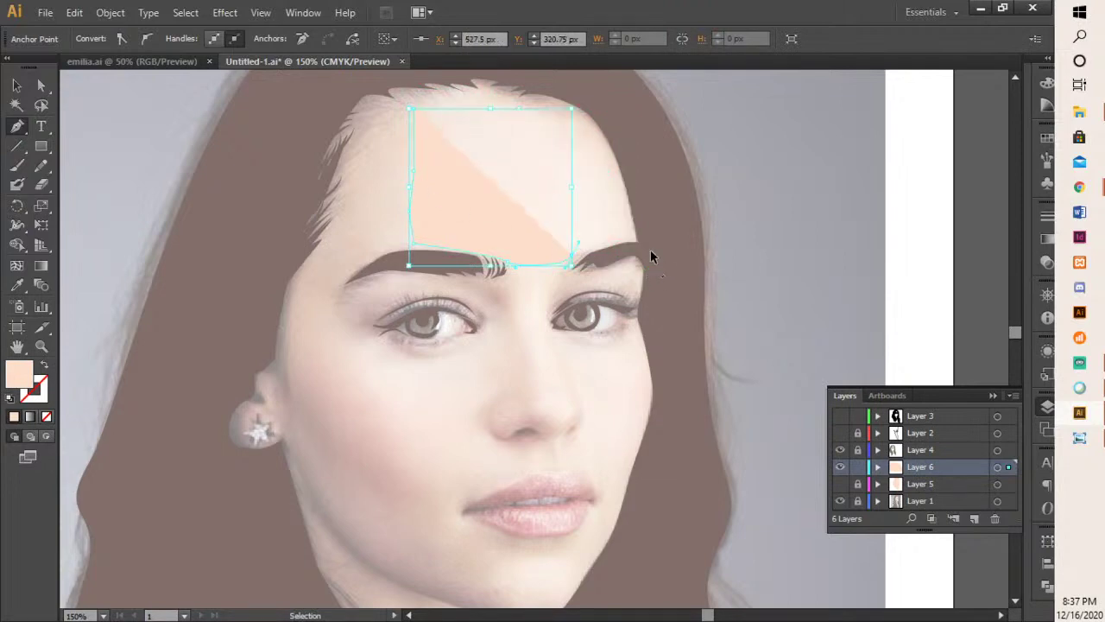
- Continue the Pen path over and around the far eyebrow, past the outer eye corner and beneath the far eye
mouse_move(646, 239)
mouse_down()
mouse_move(658, 264)
mouse_move(593, 286)
mouse_move(639, 297)
mouse_move(645, 314)
mouse_move(621, 344)
mouse_move(679, 370)
mouse_move(656, 376)
mouse_up()
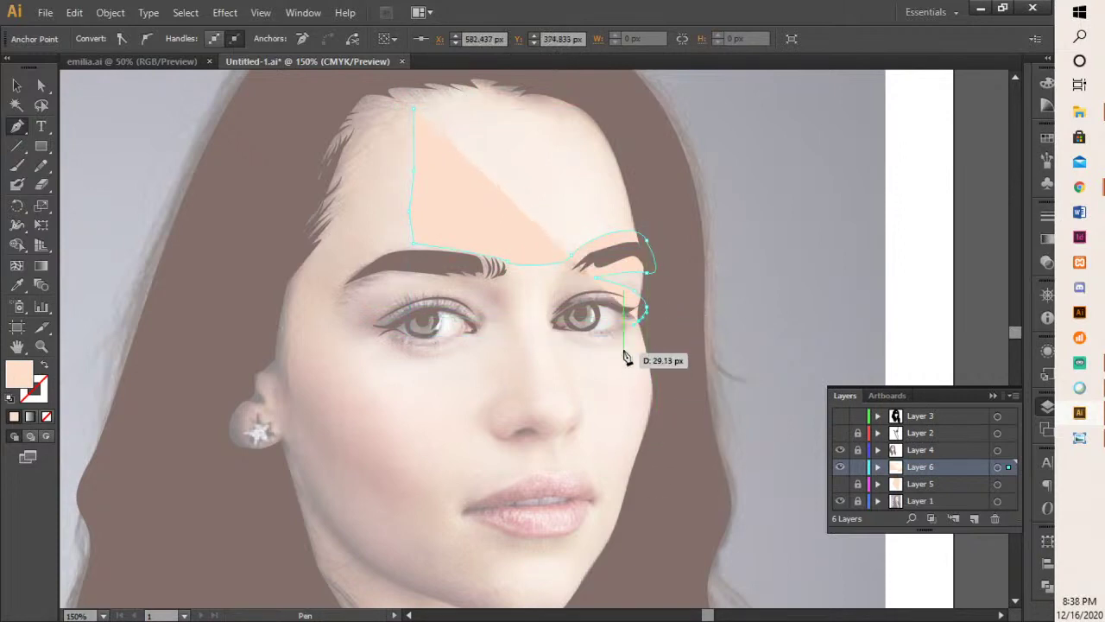
drag(623, 337, 592, 344)
click(609, 335)
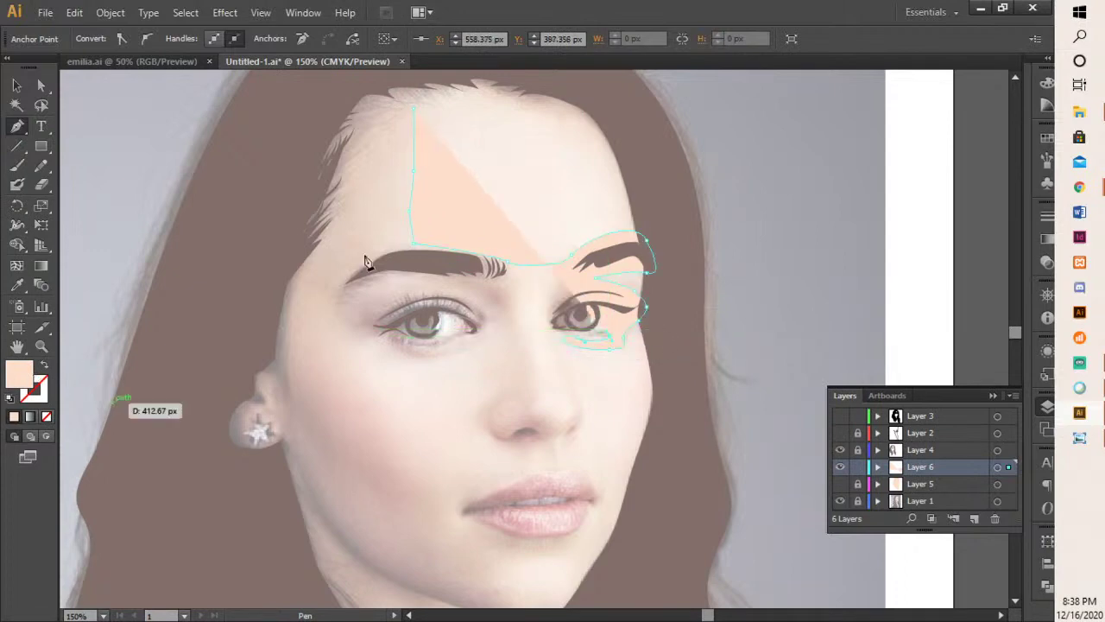
- Swap the path's fill and stroke, and continue it from the inner eye corner along the nose and past the lip corner to the cheek edge
click(45, 366)
scroll(636, 321, up, 2)
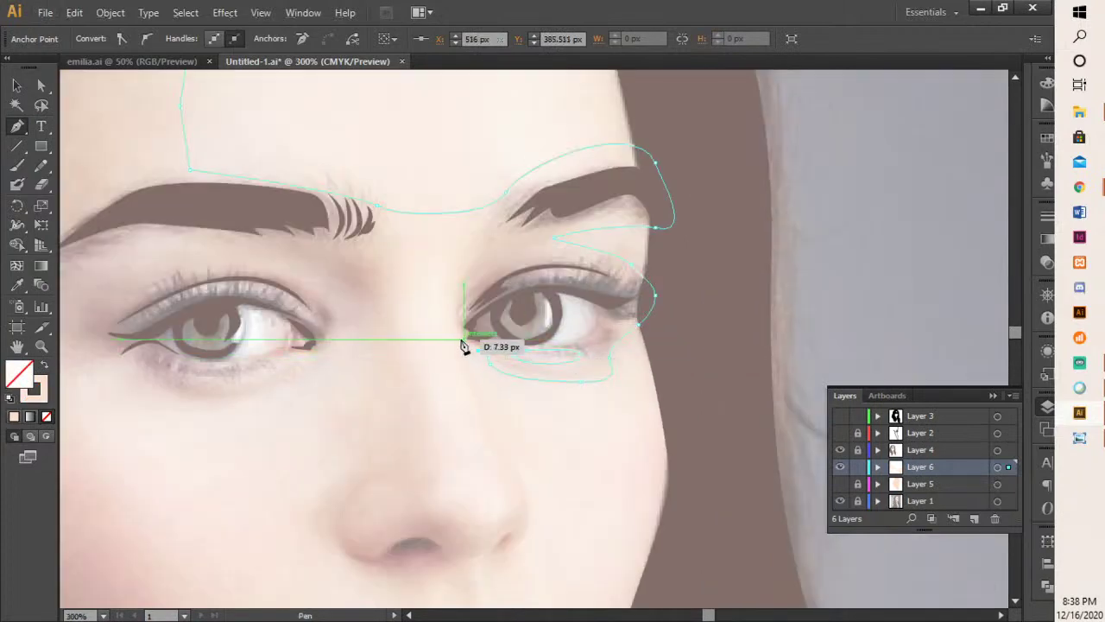
click(508, 450)
click(521, 467)
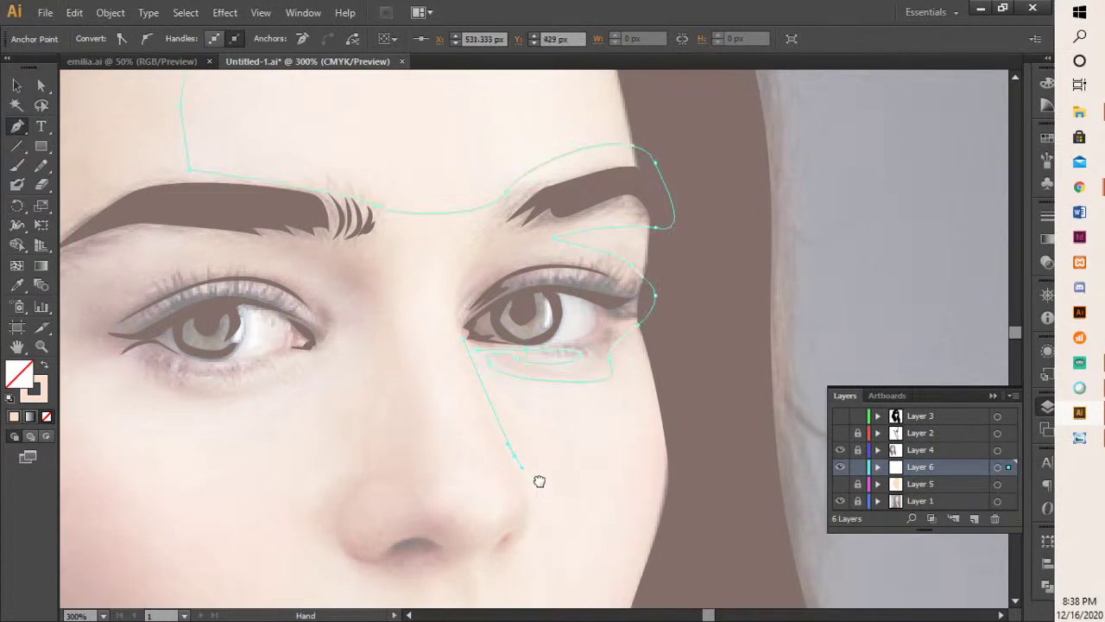
drag(538, 481, 582, 409)
drag(549, 472, 526, 511)
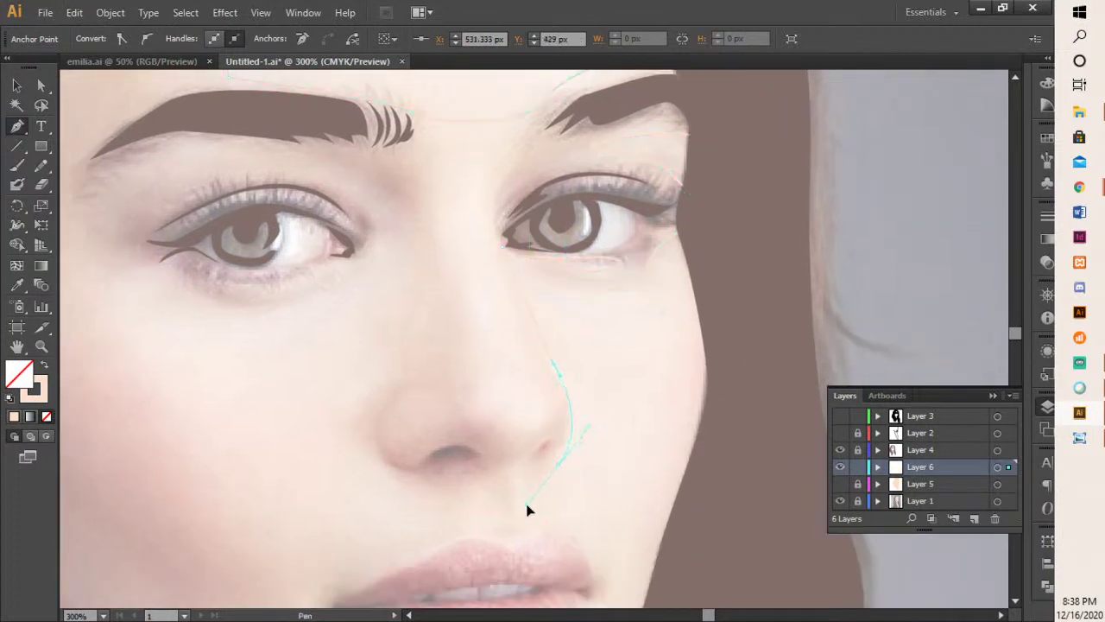
drag(605, 503, 632, 427)
click(654, 411)
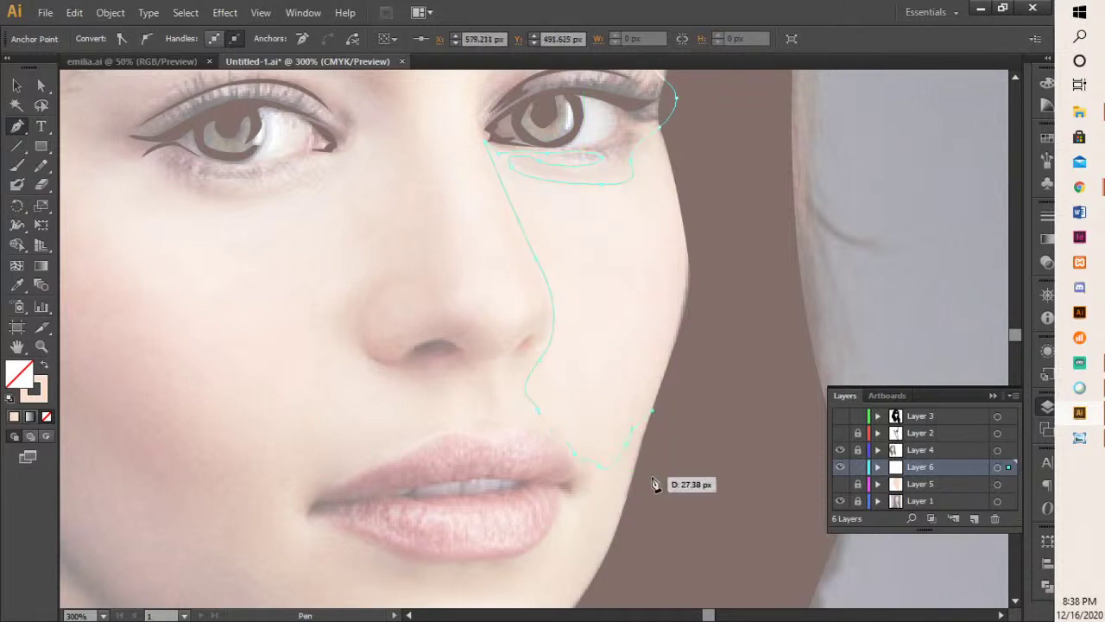
- Continue the Pen path outside the far jawline, around the chin highlight and back to the underside of the chin
scroll(653, 467, down, 2)
drag(669, 474, 679, 321)
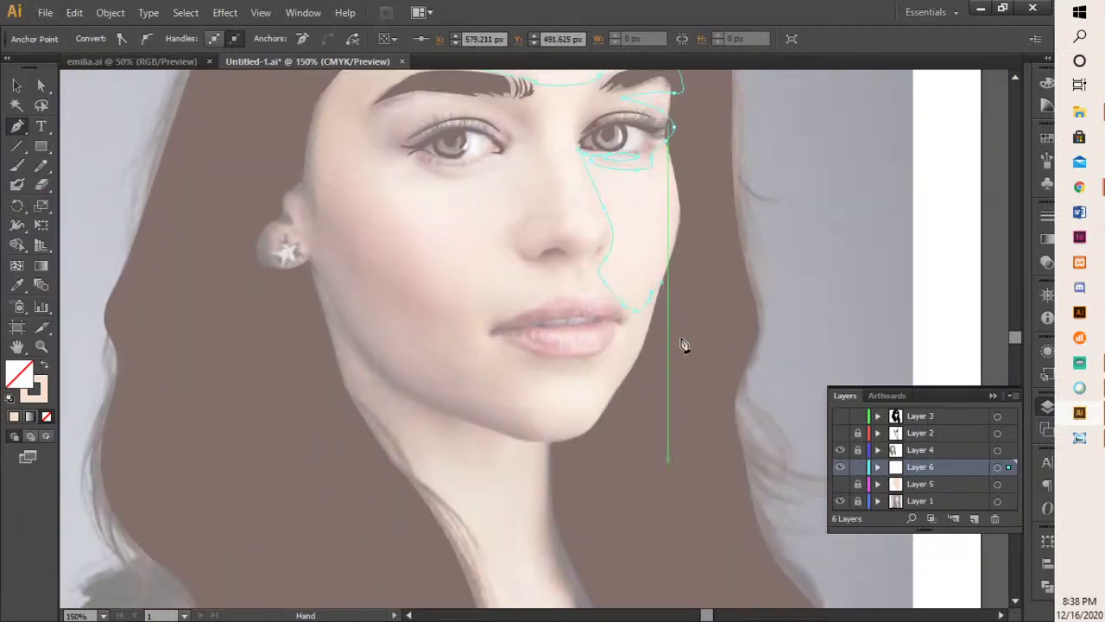
drag(661, 359, 637, 383)
drag(610, 420, 605, 424)
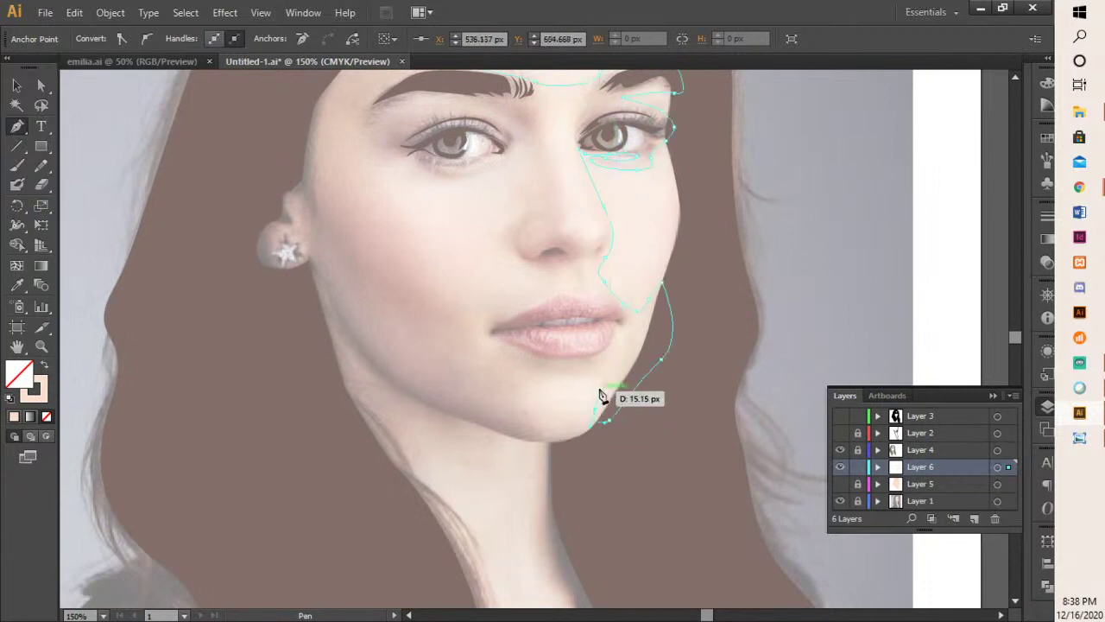
drag(593, 382, 573, 378)
drag(557, 383, 561, 441)
drag(585, 489, 578, 525)
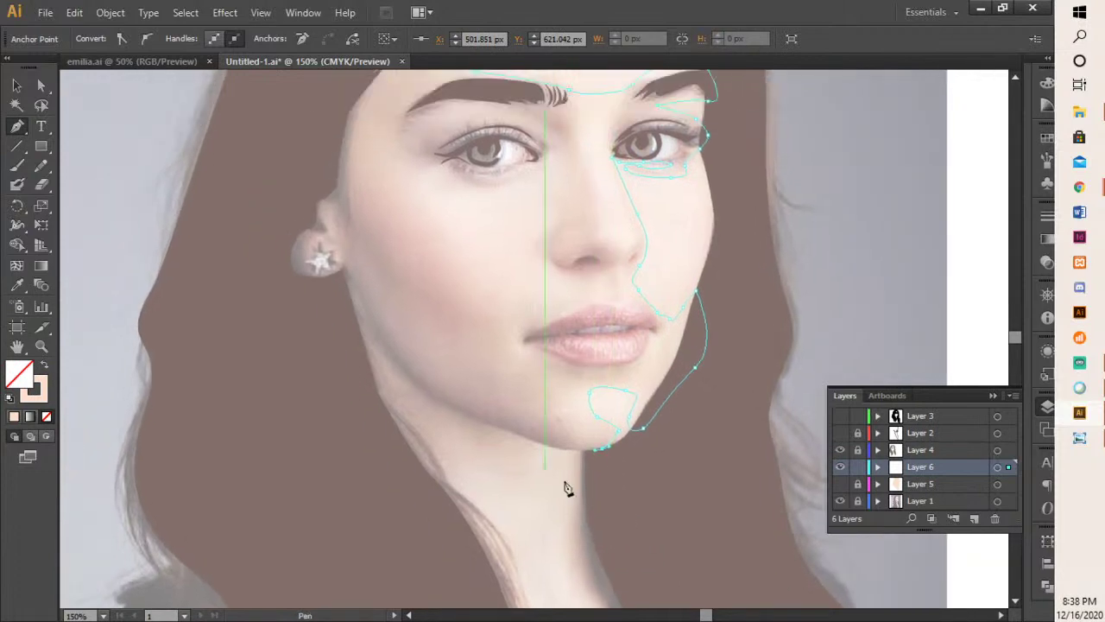
- Continue the Pen path beneath the jaw and down the neck to the edge of the hair
drag(535, 464, 488, 481)
drag(599, 496, 488, 342)
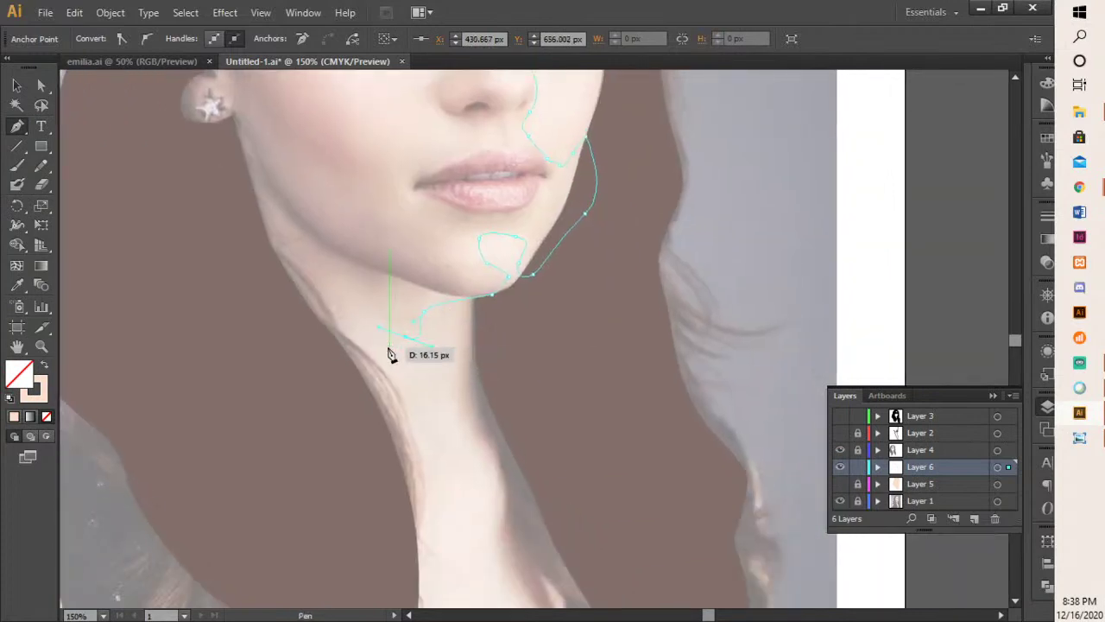
drag(422, 386, 416, 447)
drag(402, 490, 399, 502)
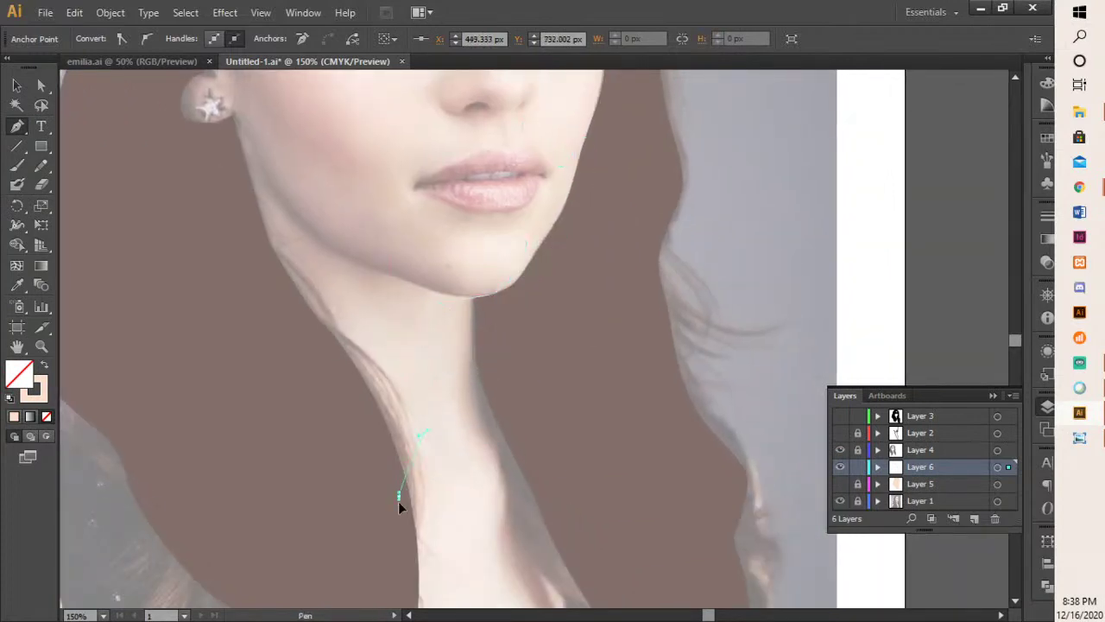
- Run the Pen path up through the hair outside the ear and nearer side of the face to above the temple
drag(272, 259, 344, 403)
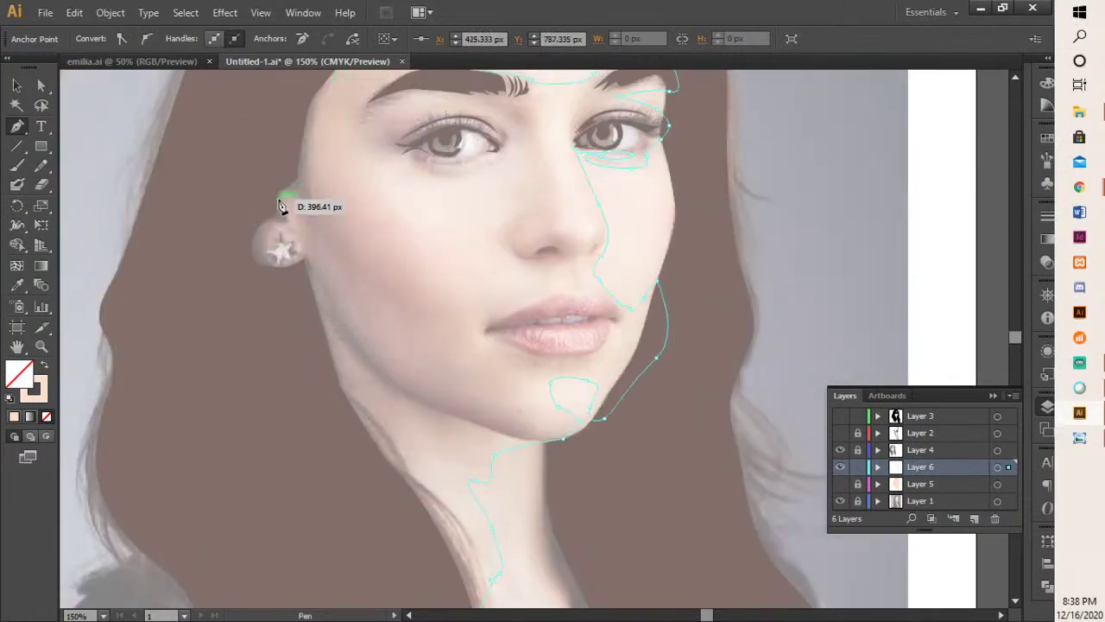
click(241, 296)
drag(229, 135, 254, 310)
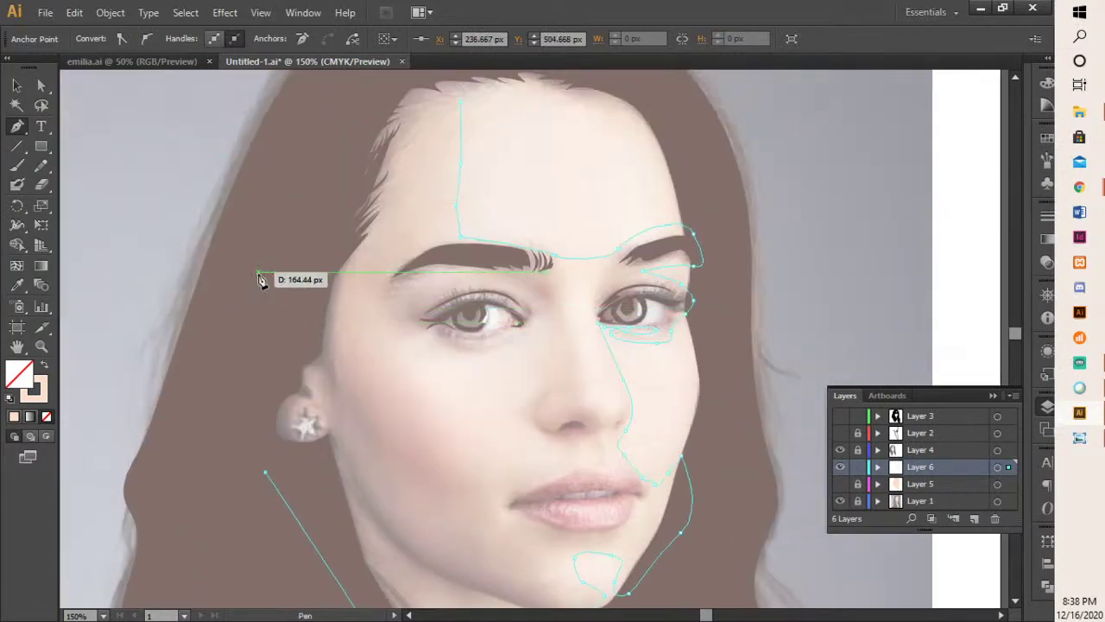
drag(258, 272, 257, 332)
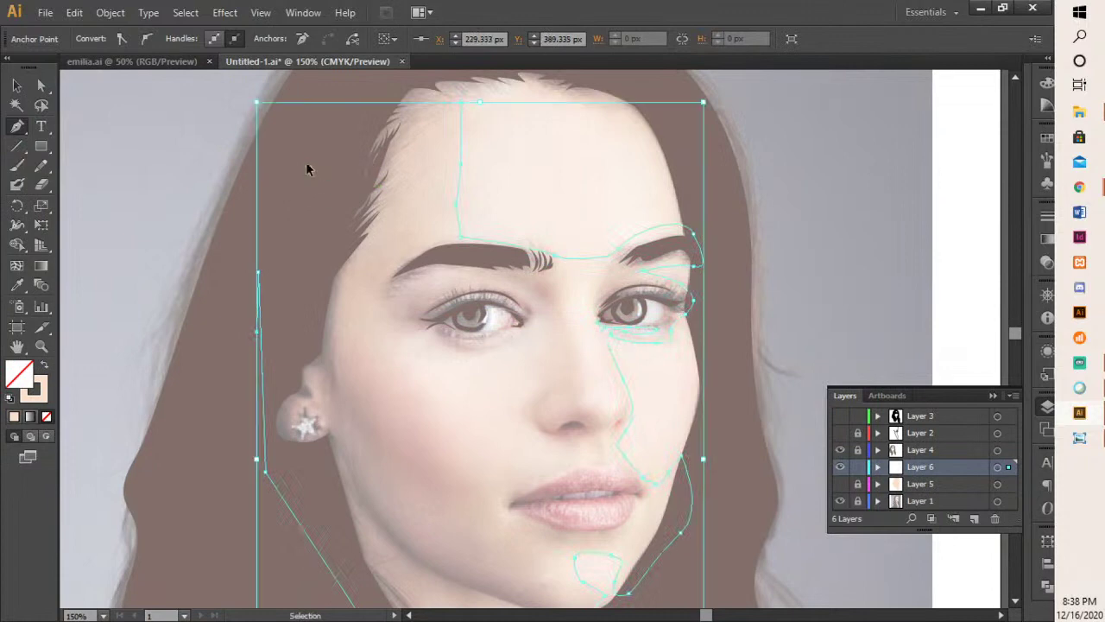
click(306, 164)
drag(347, 112, 332, 246)
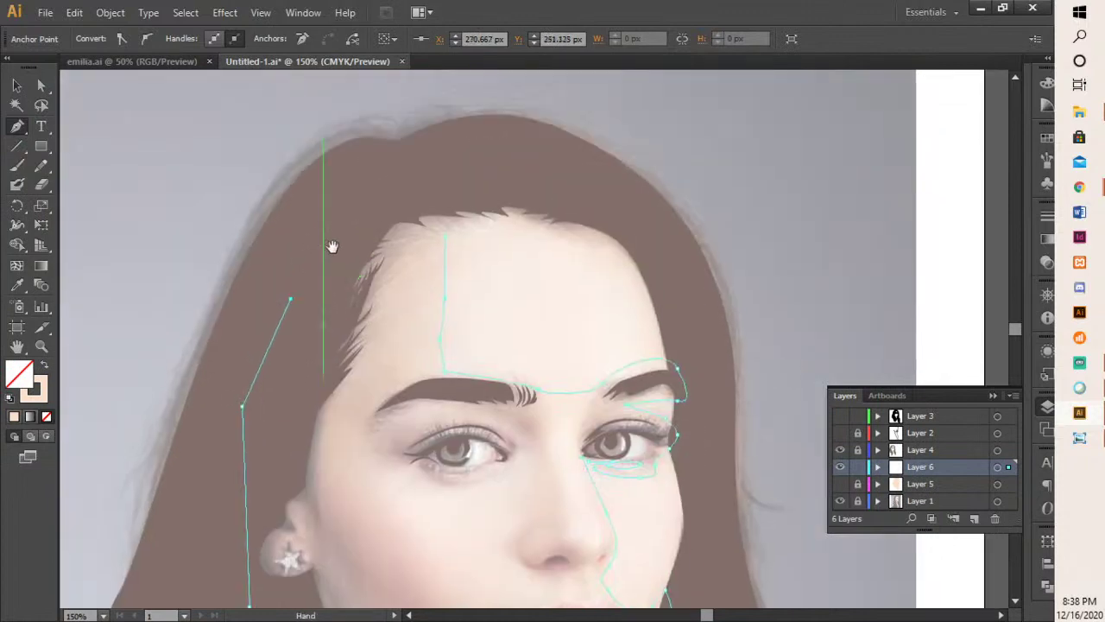
- Carry the Pen path over the hair above the forehead to the far temple, and close it along the inside of the hairline
click(457, 174)
click(612, 193)
click(671, 269)
click(664, 320)
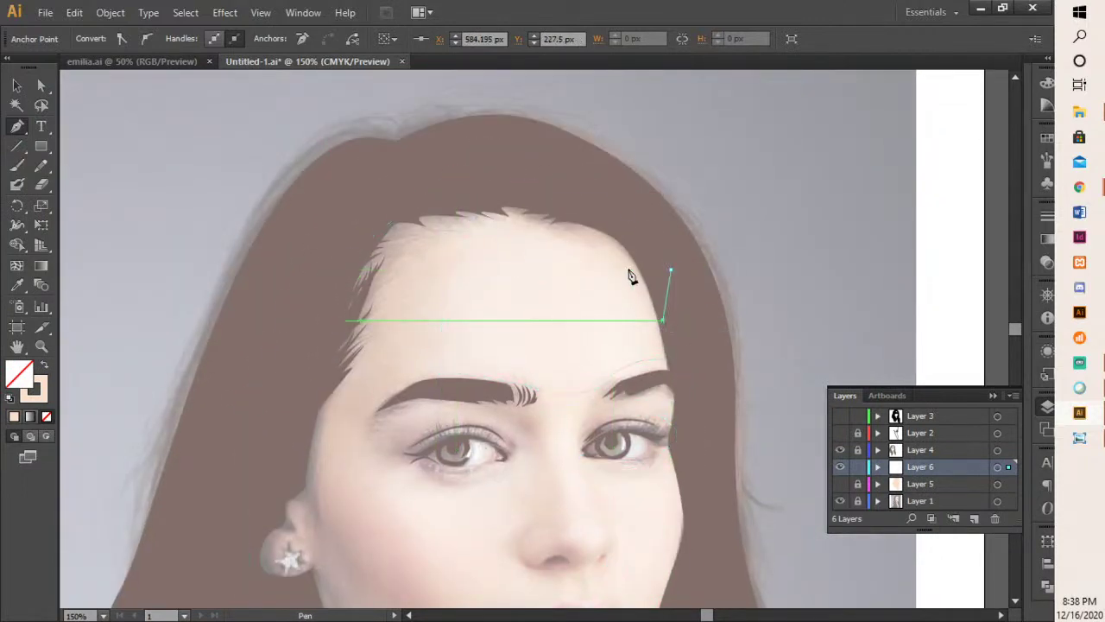
click(597, 266)
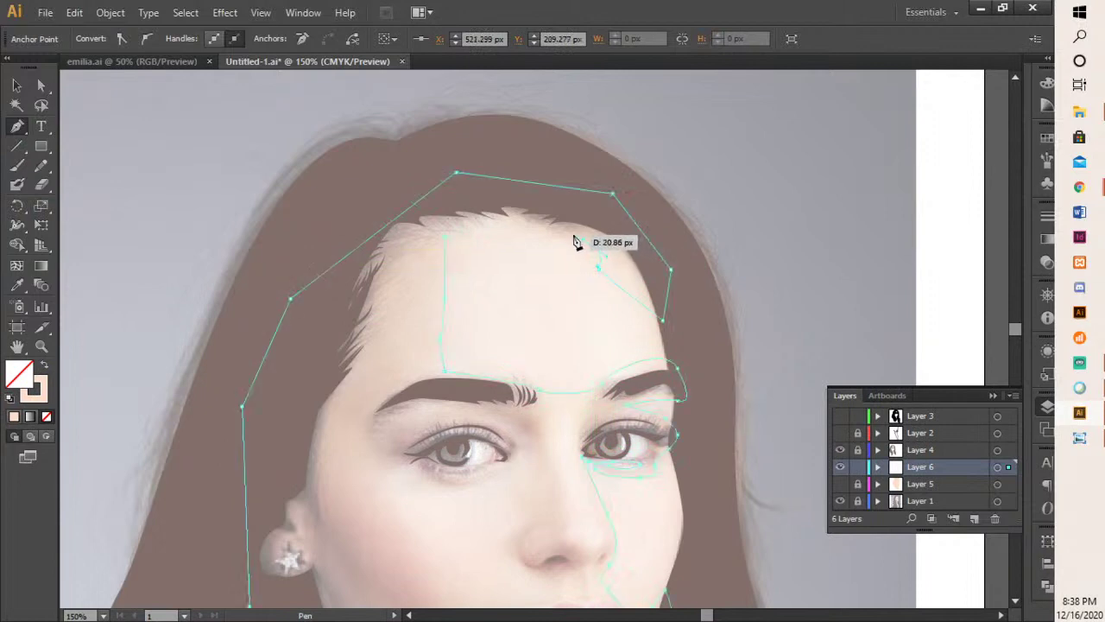
key(ctrl+z)
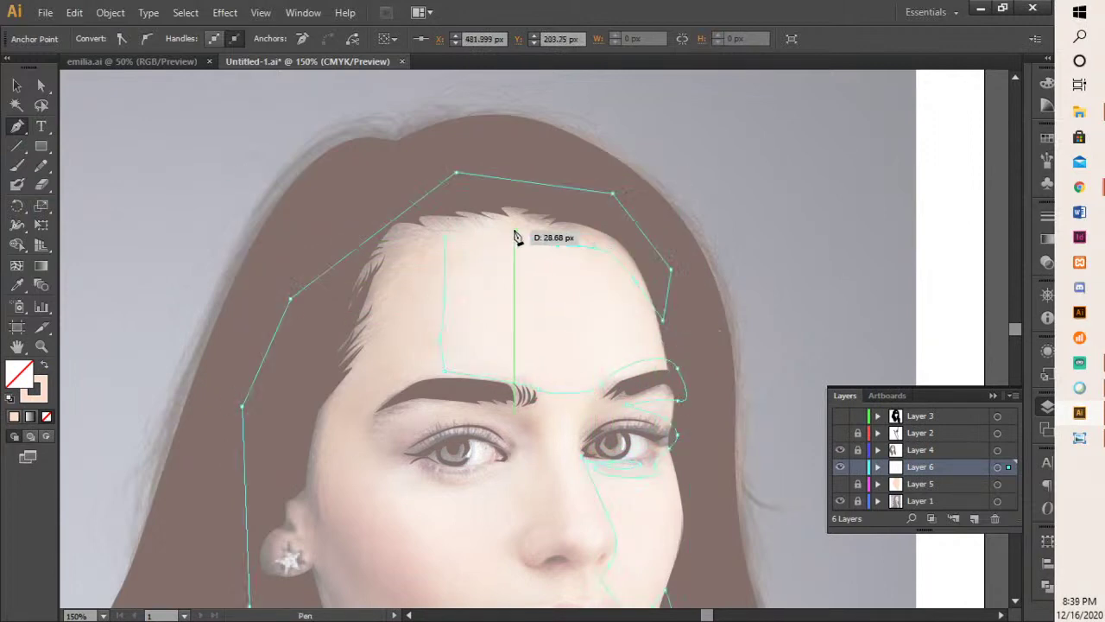
mouse_move(456, 233)
mouse_down()
mouse_move(447, 242)
mouse_move(458, 250)
mouse_up()
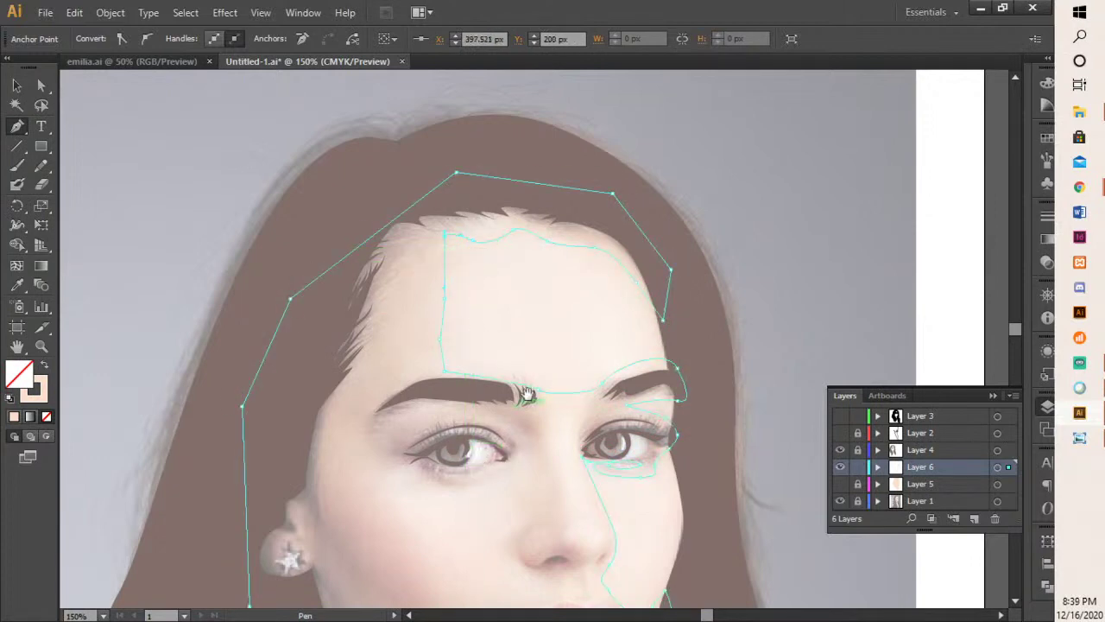
- Preview the closed face shading shape as a solid skin-tone fill, and switch it back to an outline
drag(525, 392, 501, 168)
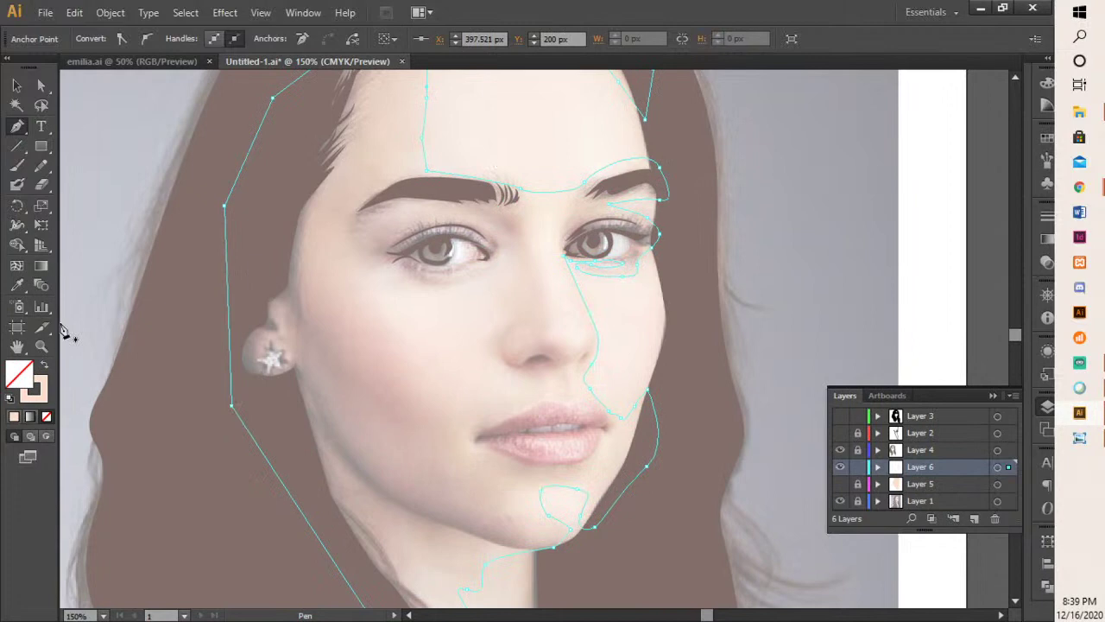
click(45, 366)
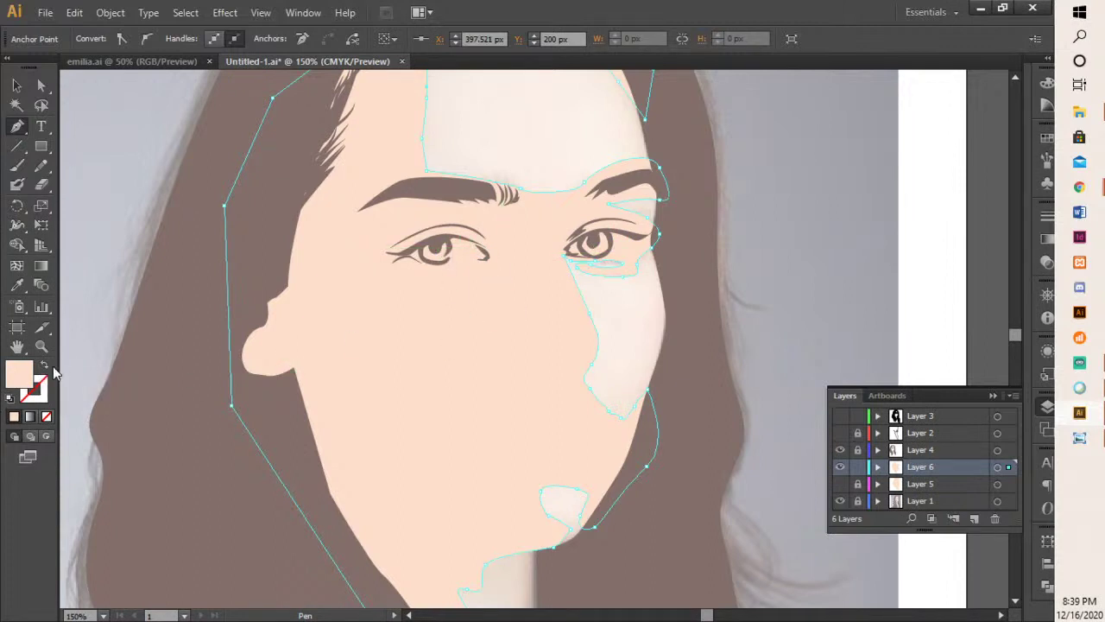
click(47, 370)
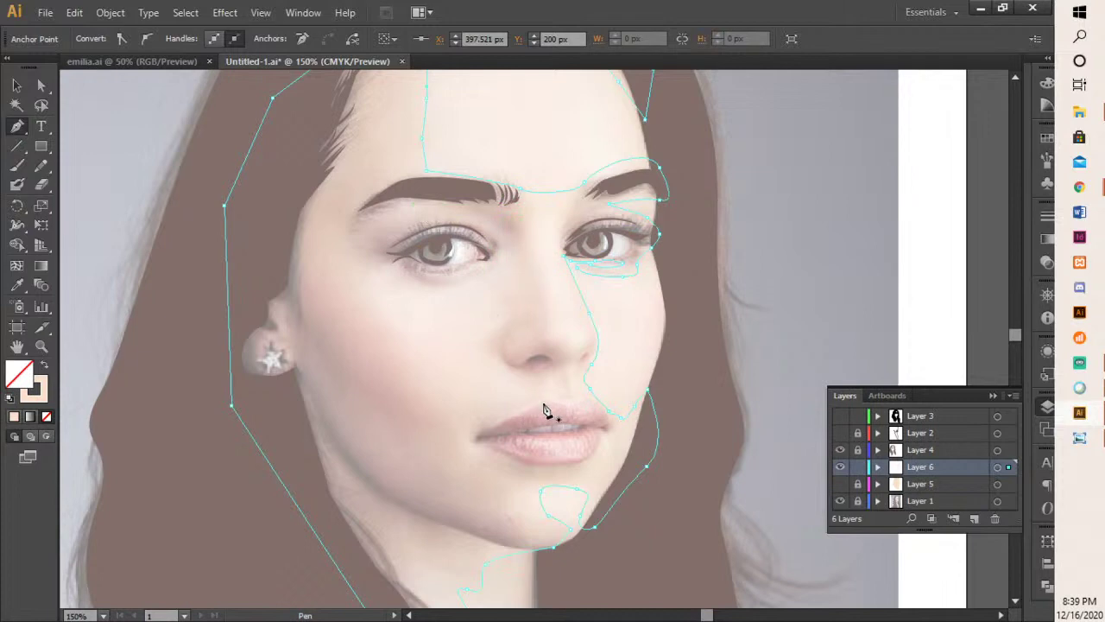
- Trace a closed highlight shape beneath the nearer eye, along the side of the nose and around the upper cheek
scroll(537, 409, up, 2)
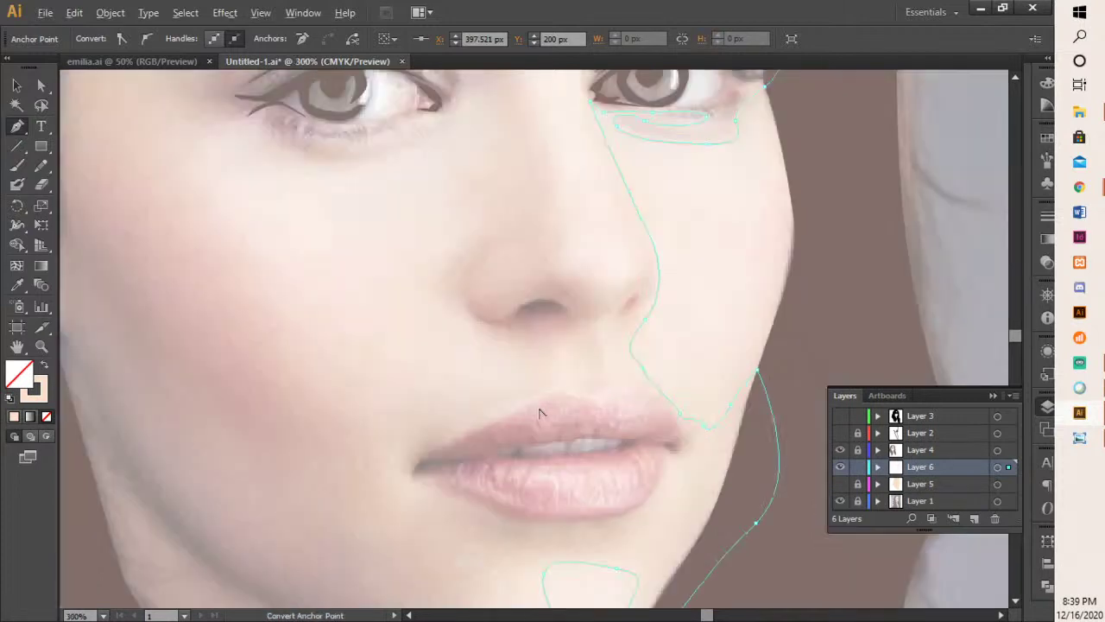
key(space)
drag(537, 310, 610, 497)
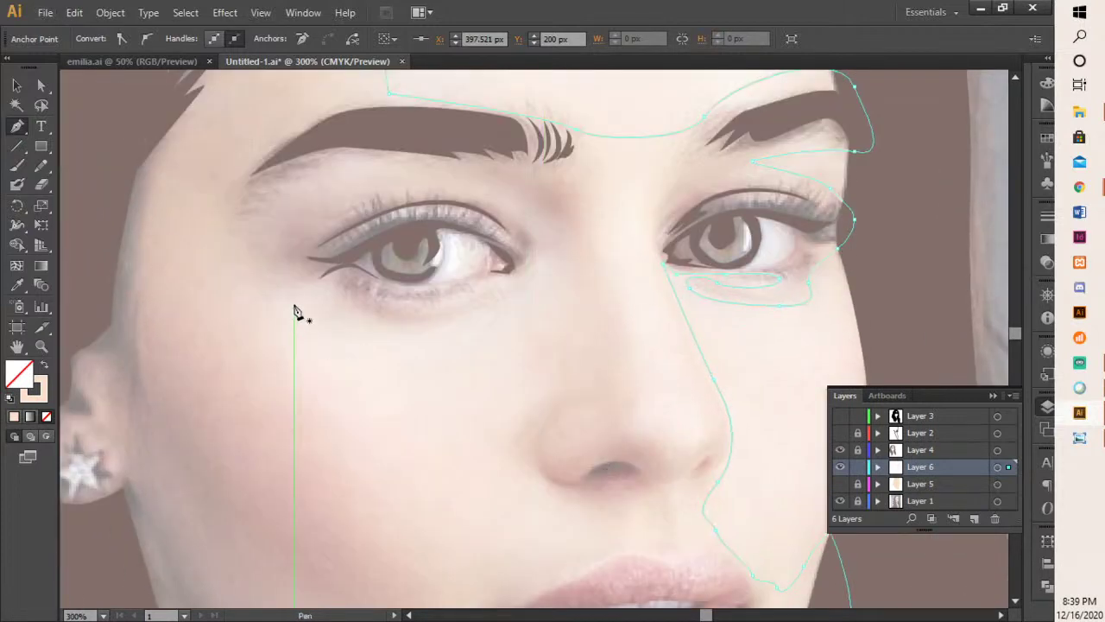
drag(295, 305, 413, 336)
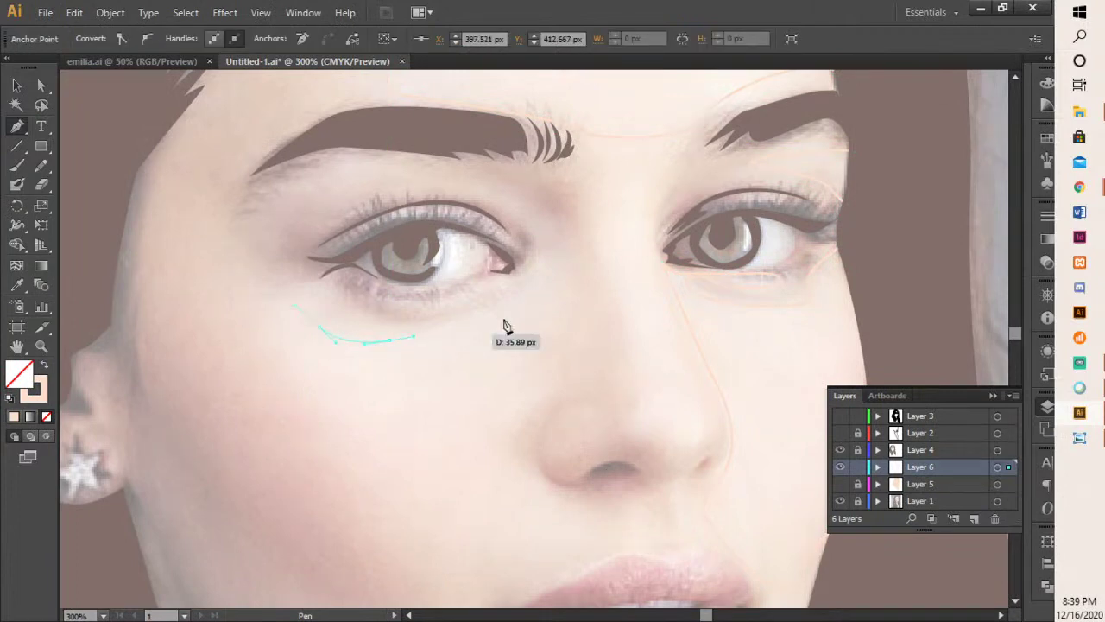
drag(513, 318, 527, 308)
drag(528, 336, 543, 393)
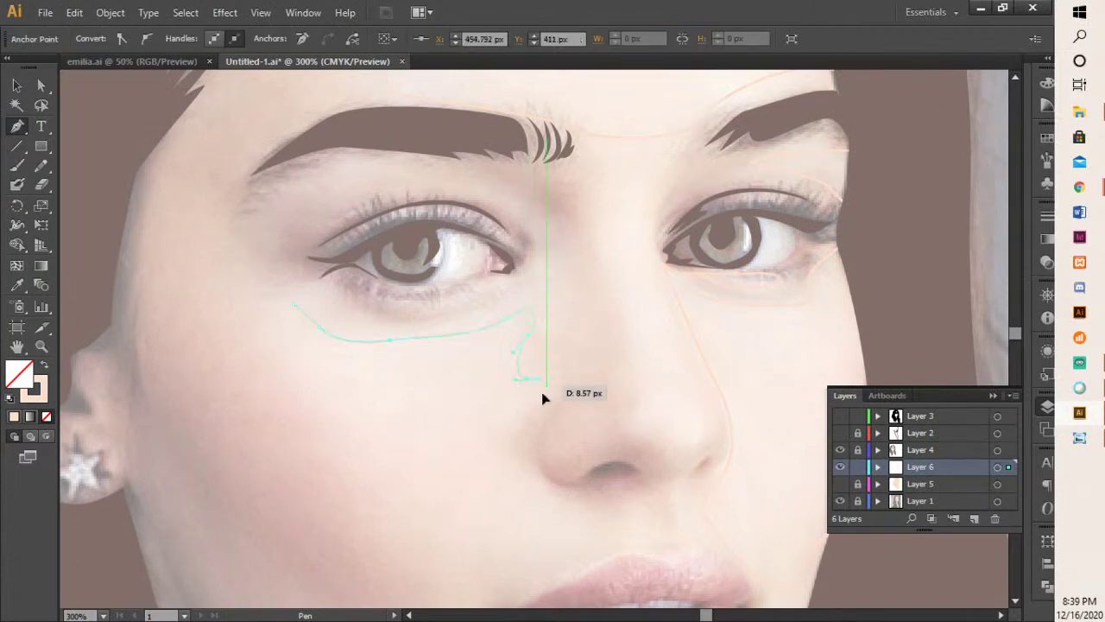
drag(500, 437, 484, 466)
drag(426, 500, 401, 497)
drag(334, 428, 315, 394)
drag(287, 322, 286, 307)
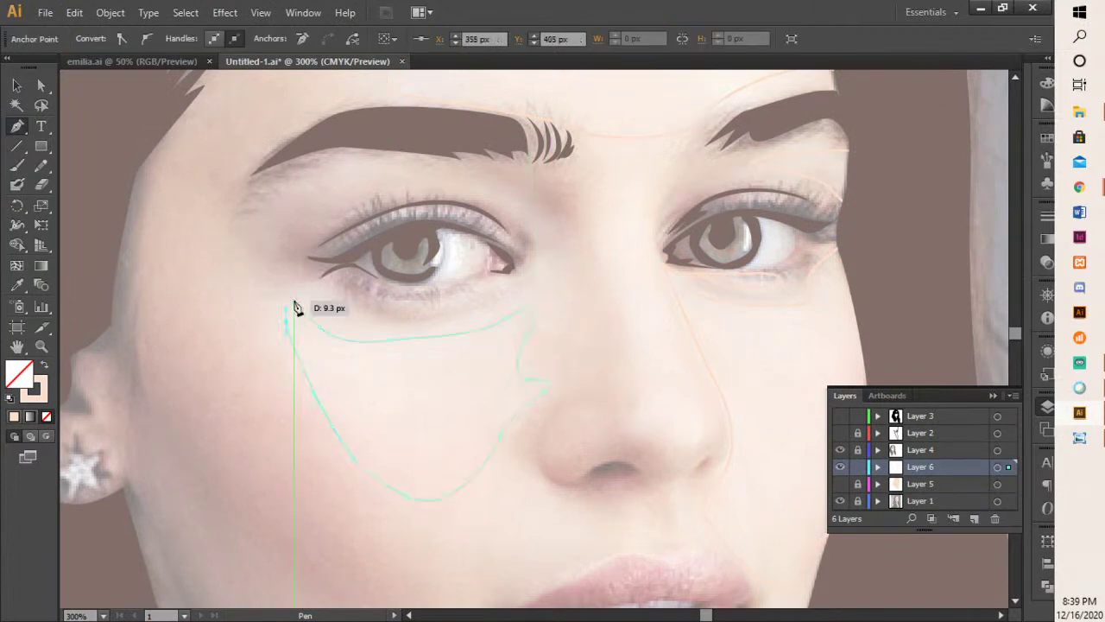
click(294, 304)
- Trace a closed highlight shape along the nose bridge, from between the eyes to around the nose tip
key(space)
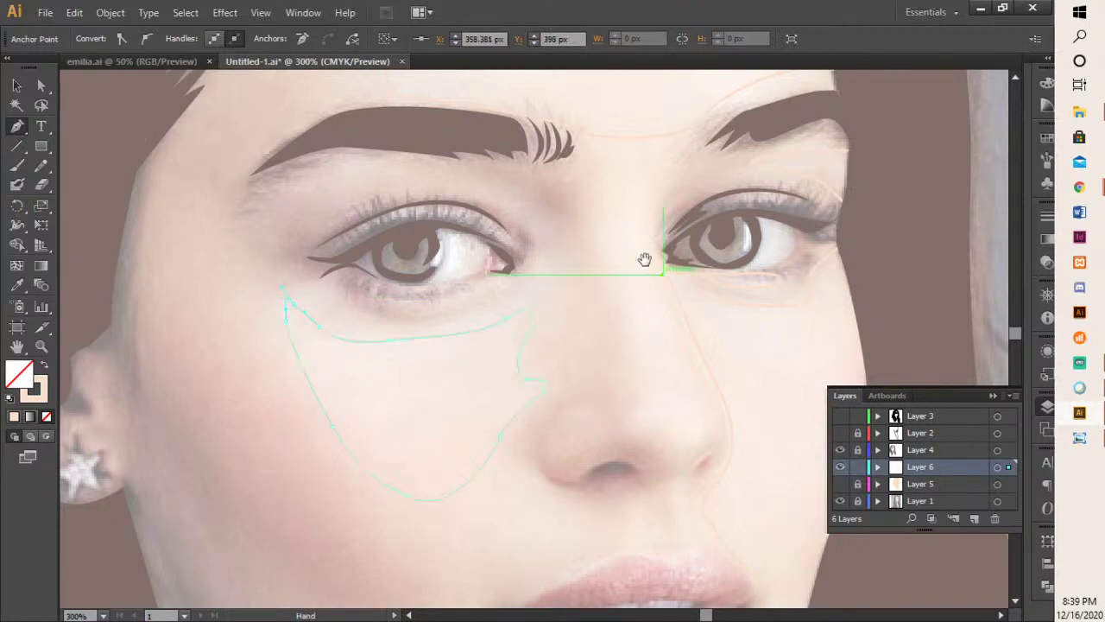
drag(645, 260, 636, 284)
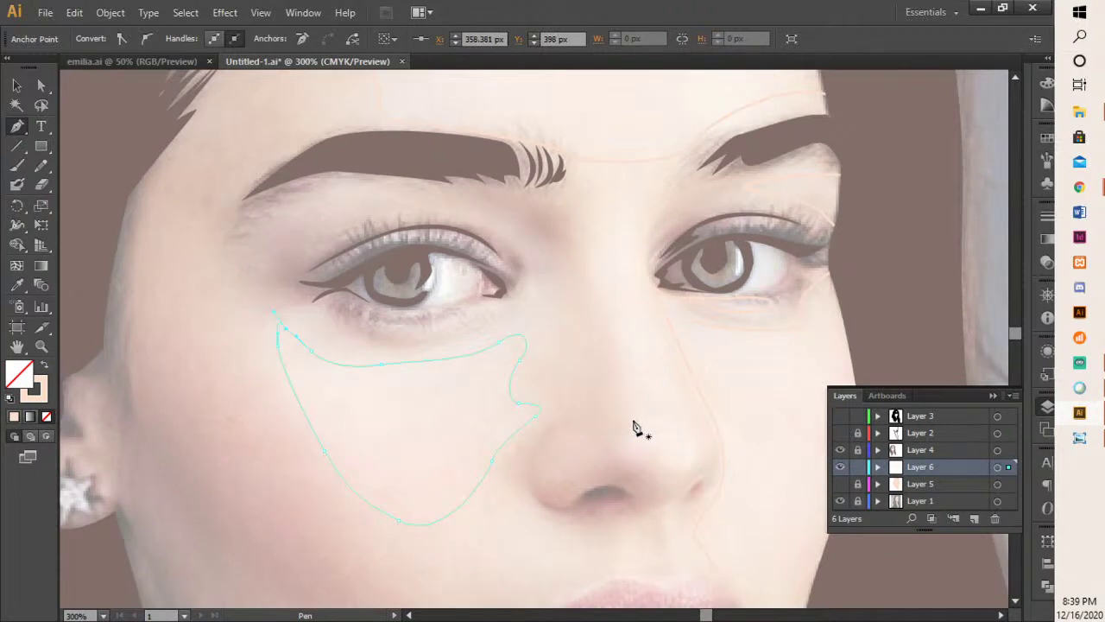
drag(687, 455, 696, 437)
drag(631, 283, 620, 262)
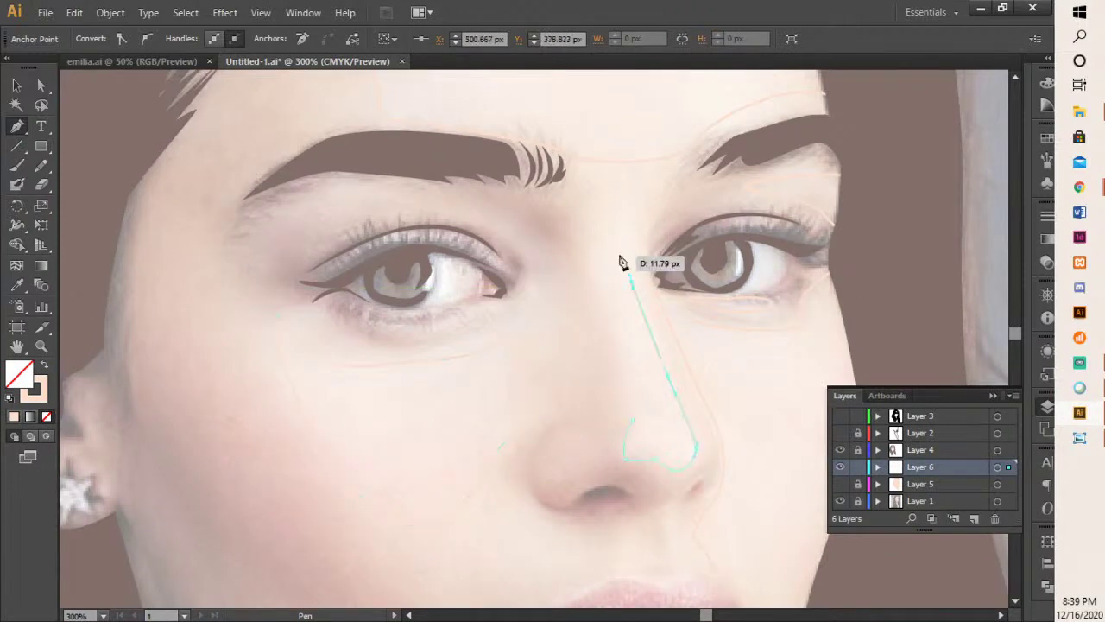
drag(646, 396, 636, 425)
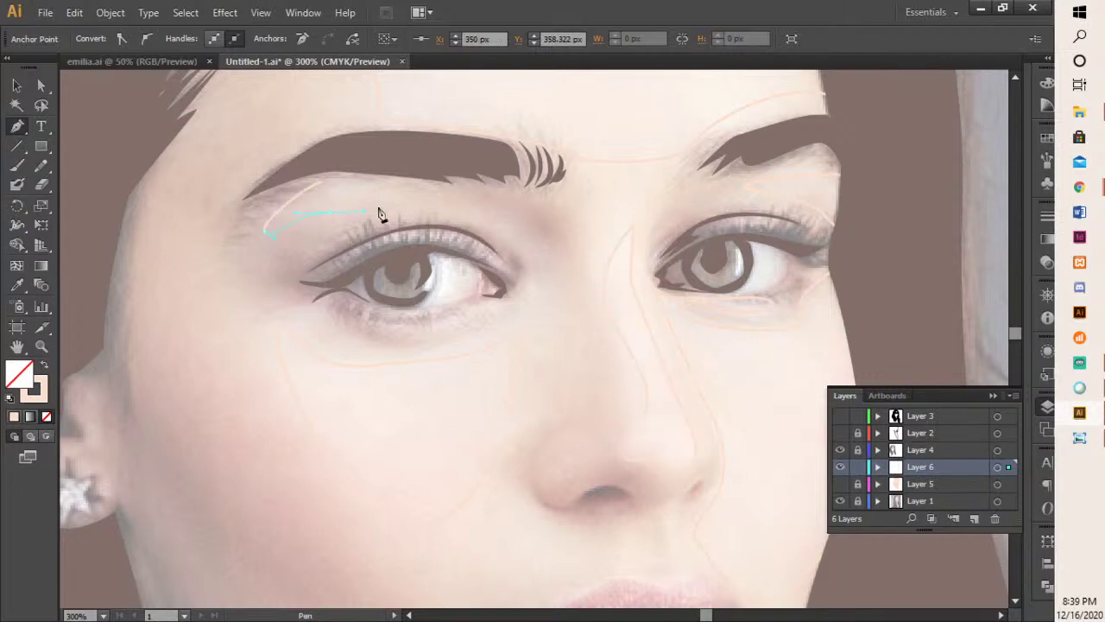
- Trace a closed highlight shape beneath the nearer eyebrow, and draw a closed outline around the lips
drag(380, 187, 322, 182)
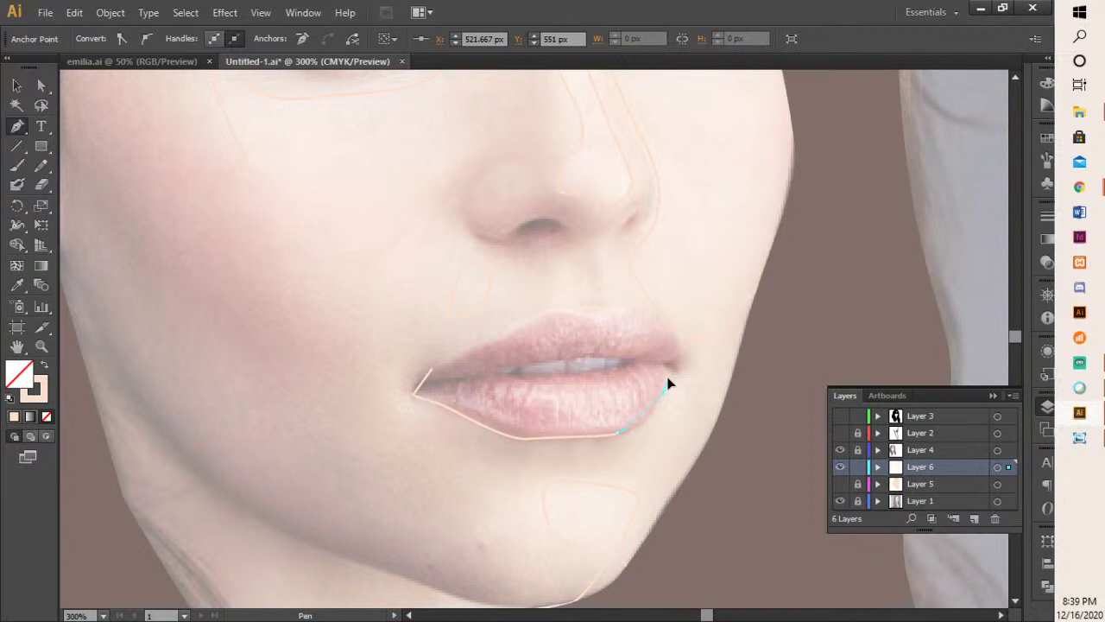
click(677, 368)
drag(636, 307, 602, 320)
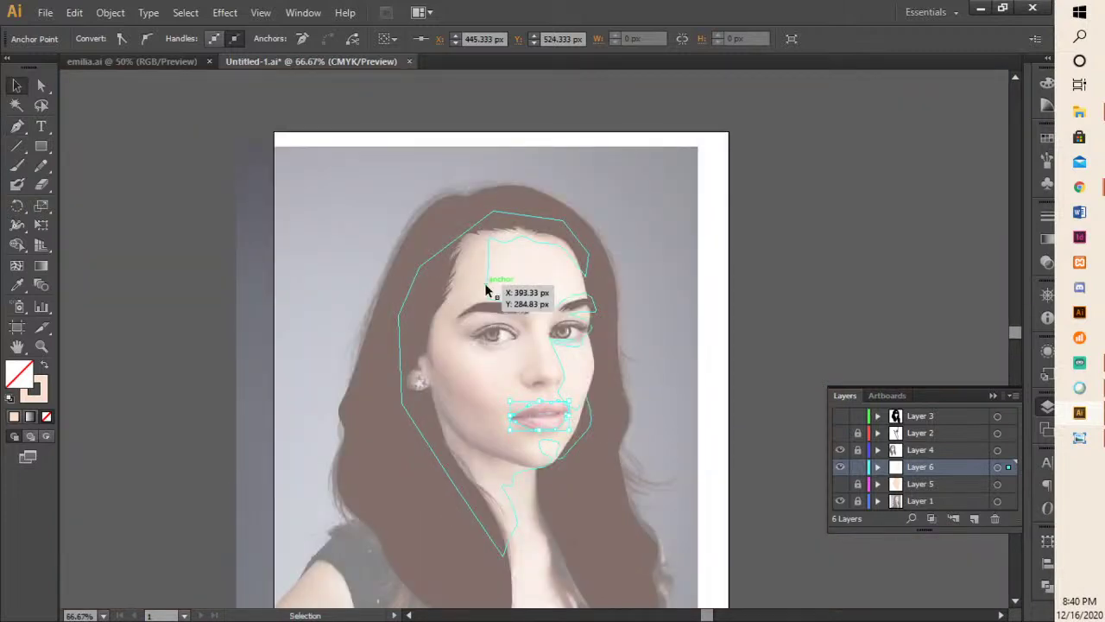
- Give the large face shading shape a solid skin-tone fill, and fill the highlight beneath the nearer eyebrow with white (FFFFFF)
click(486, 291)
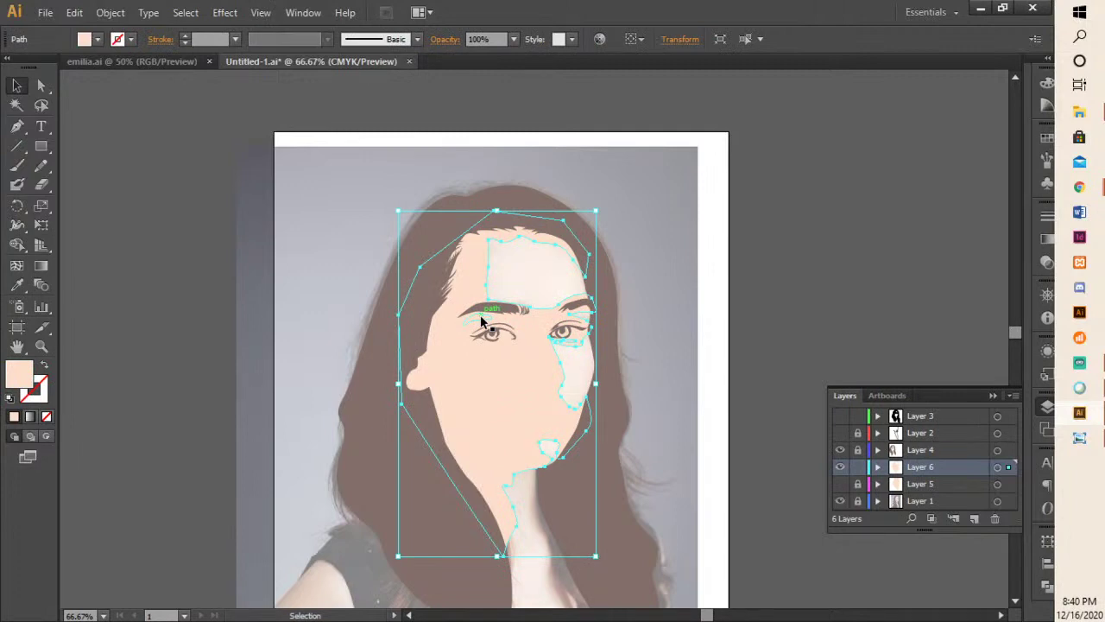
click(481, 321)
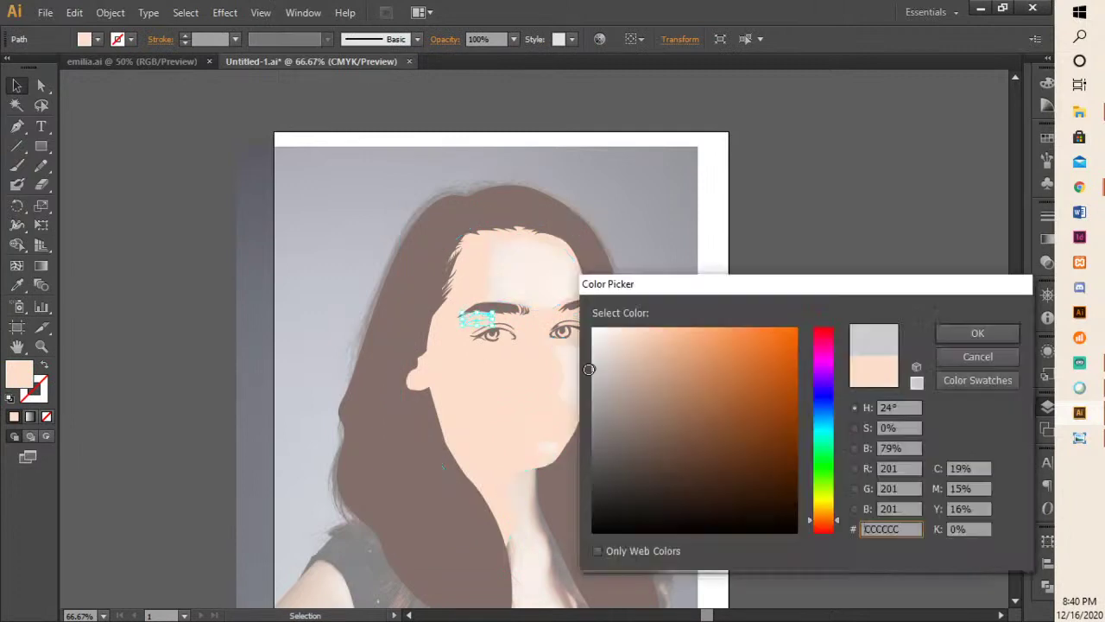
drag(592, 367, 589, 370)
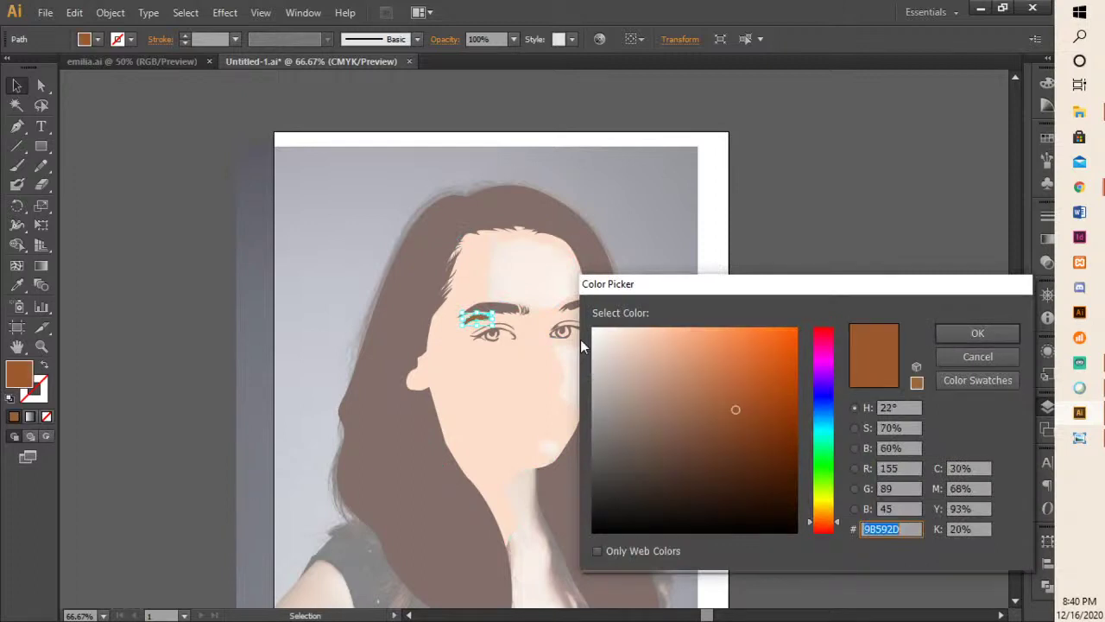
click(593, 329)
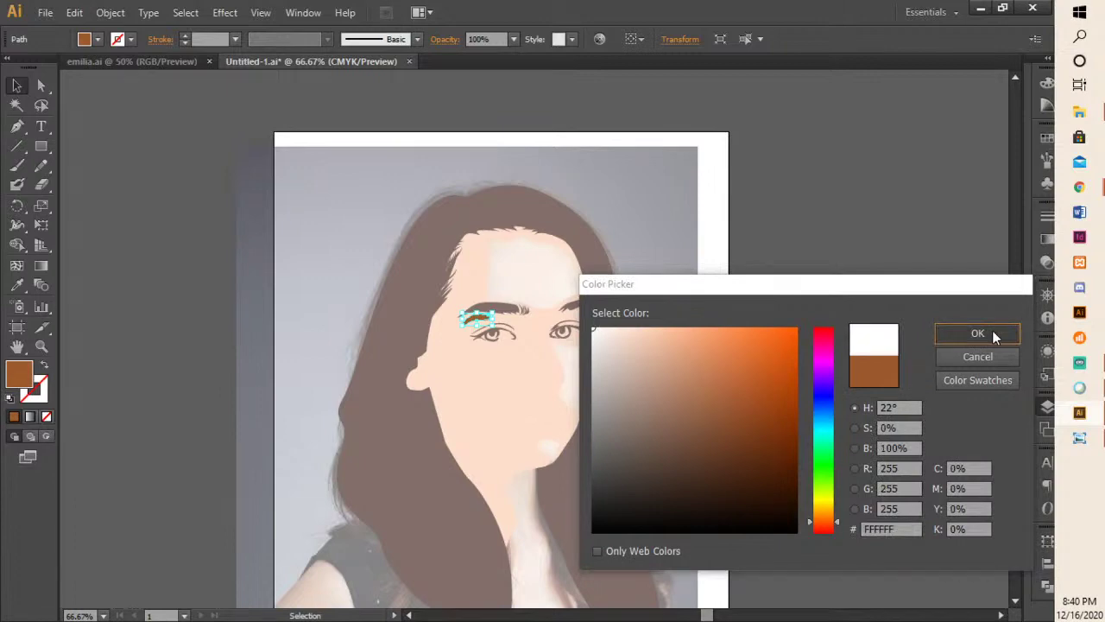
click(977, 333)
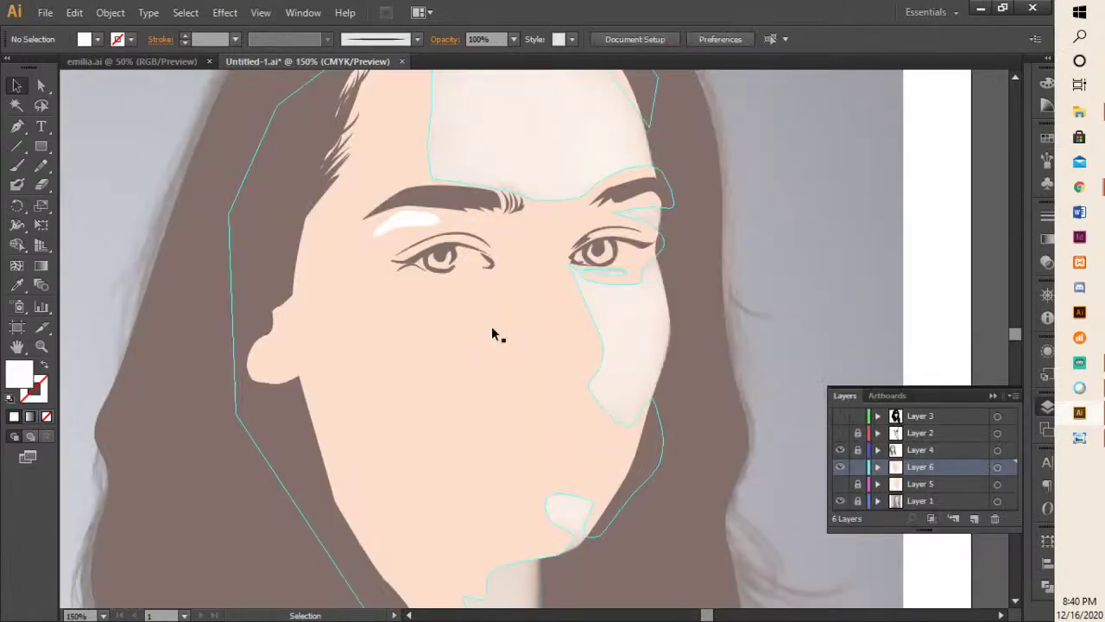
- Fill the cheek highlight shape beneath the nearer eye with white (FFFFFF)
click(492, 332)
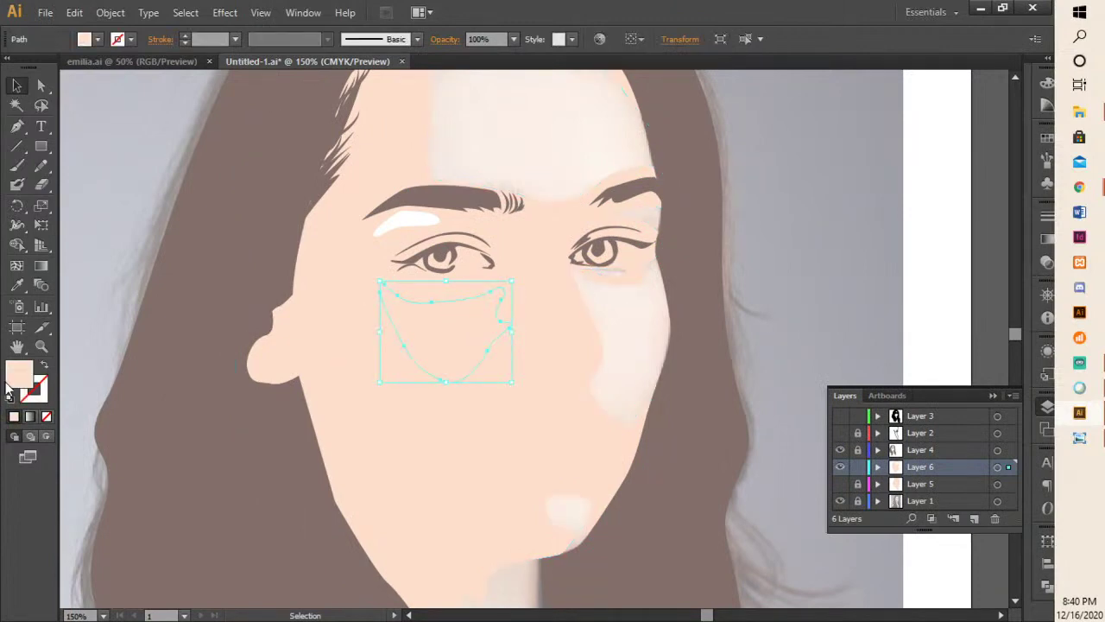
double_click(10, 383)
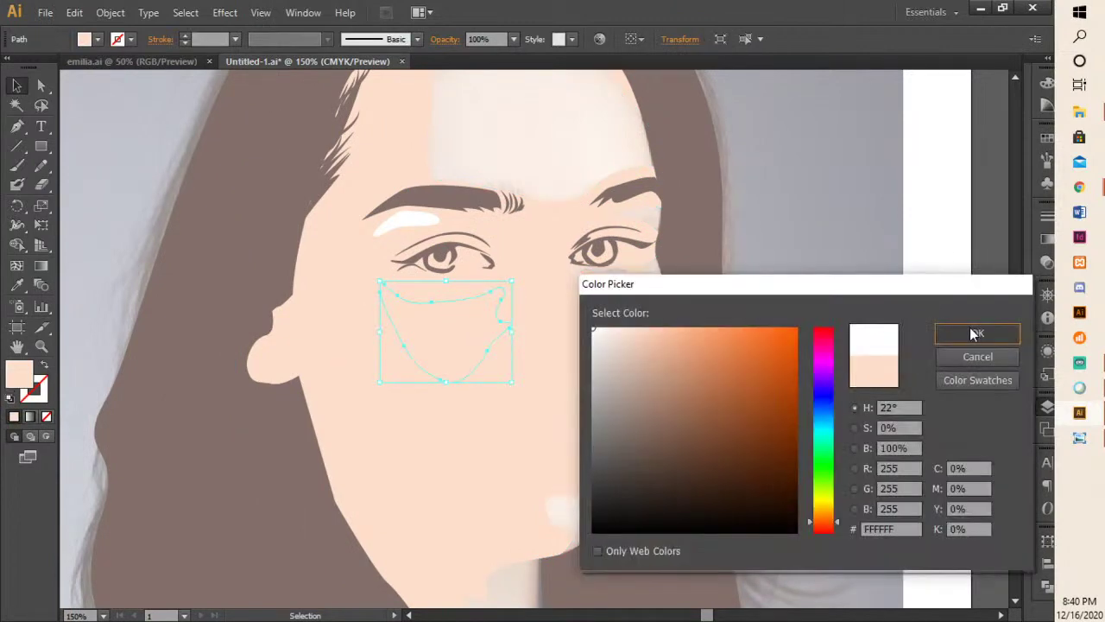
click(975, 334)
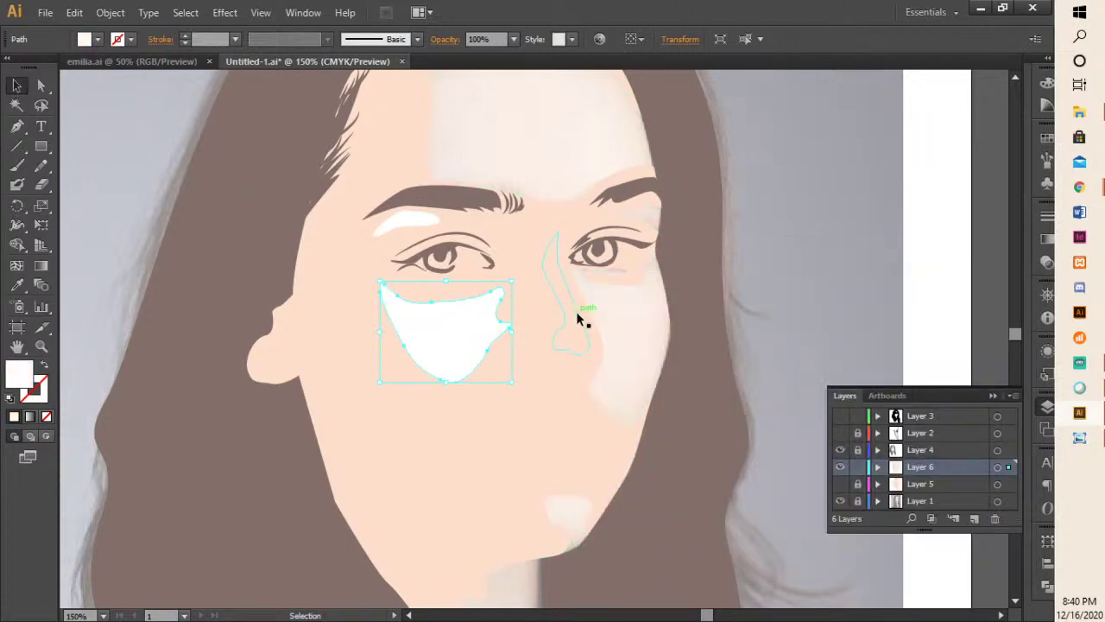
- Fill the highlight shape along the nose bridge with white and remove its stroke
click(578, 314)
key(shift+x)
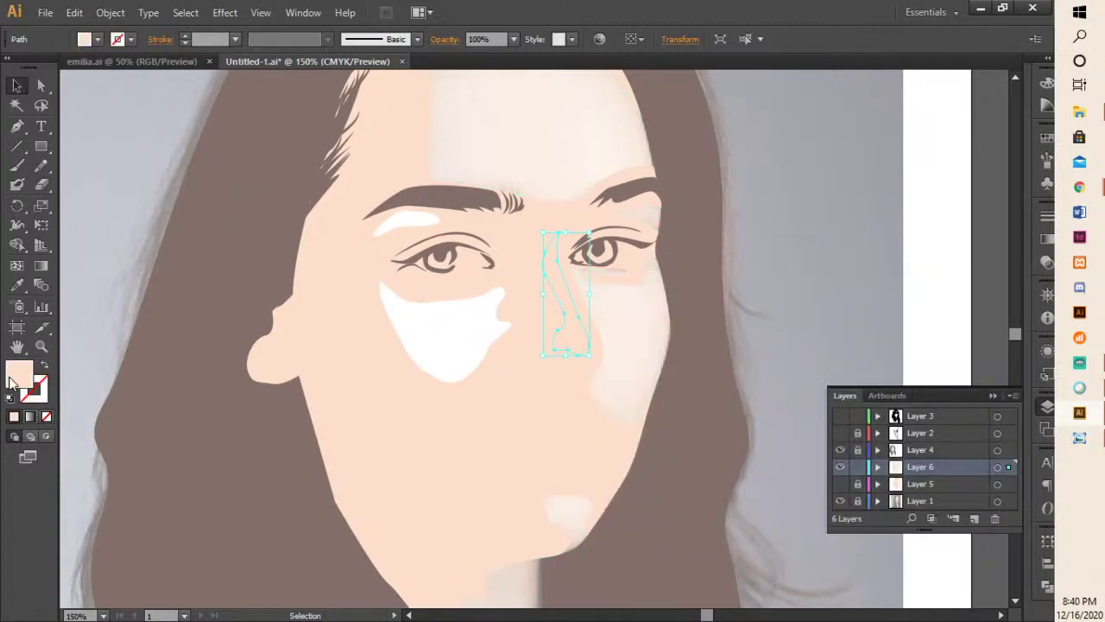
double_click(12, 380)
click(884, 340)
click(960, 335)
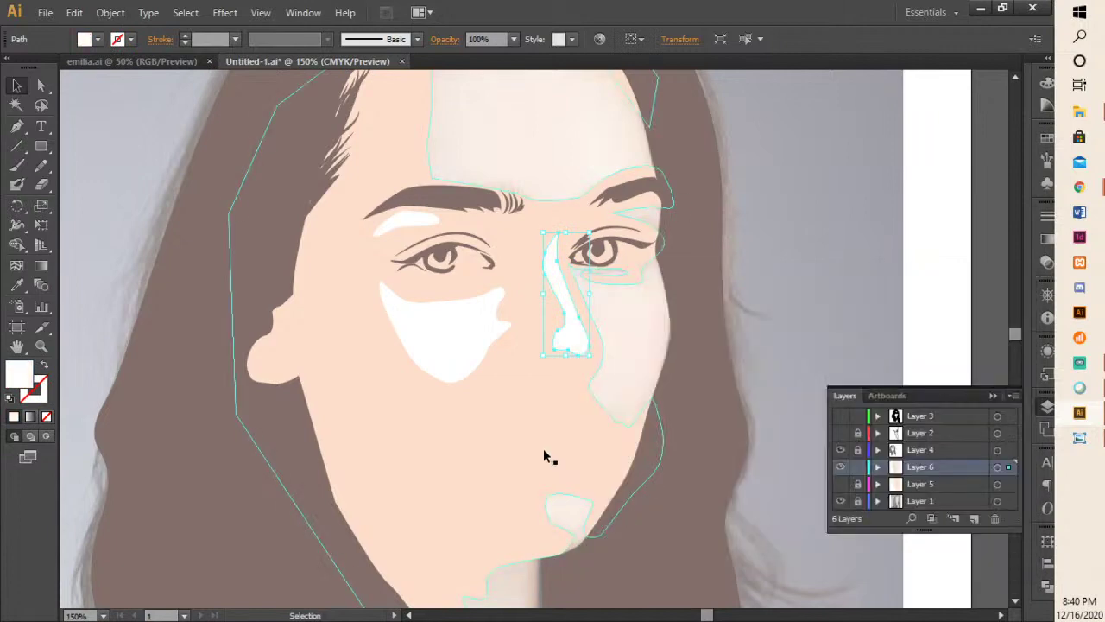
- Turn the lip outline into a solid white filled shape without a stroke
click(540, 408)
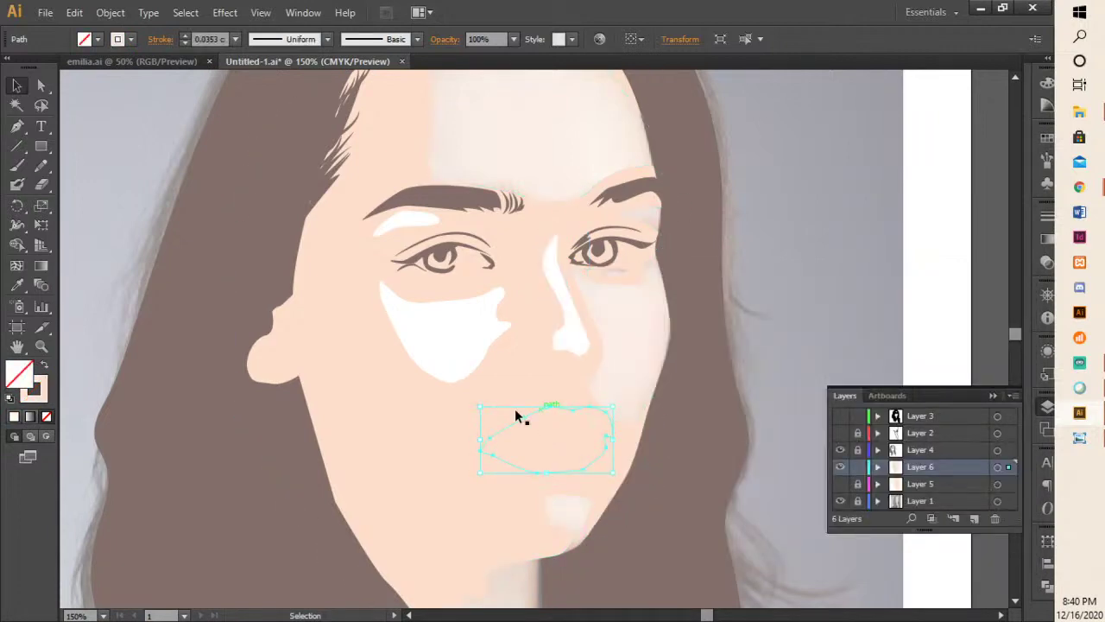
click(44, 366)
double_click(18, 373)
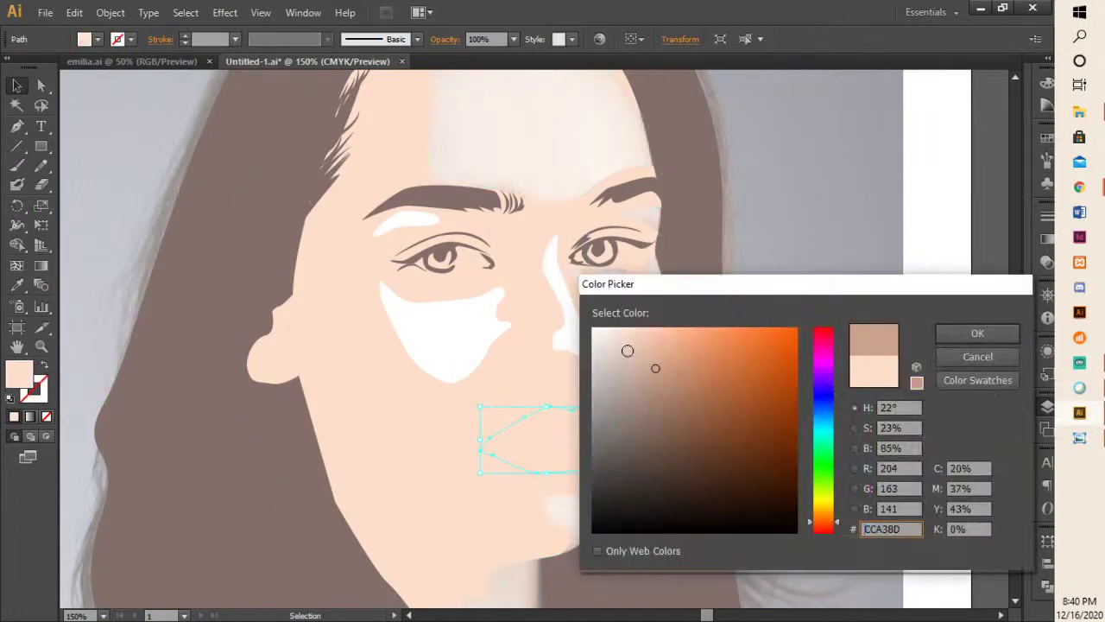
drag(655, 368, 578, 318)
click(953, 333)
click(815, 233)
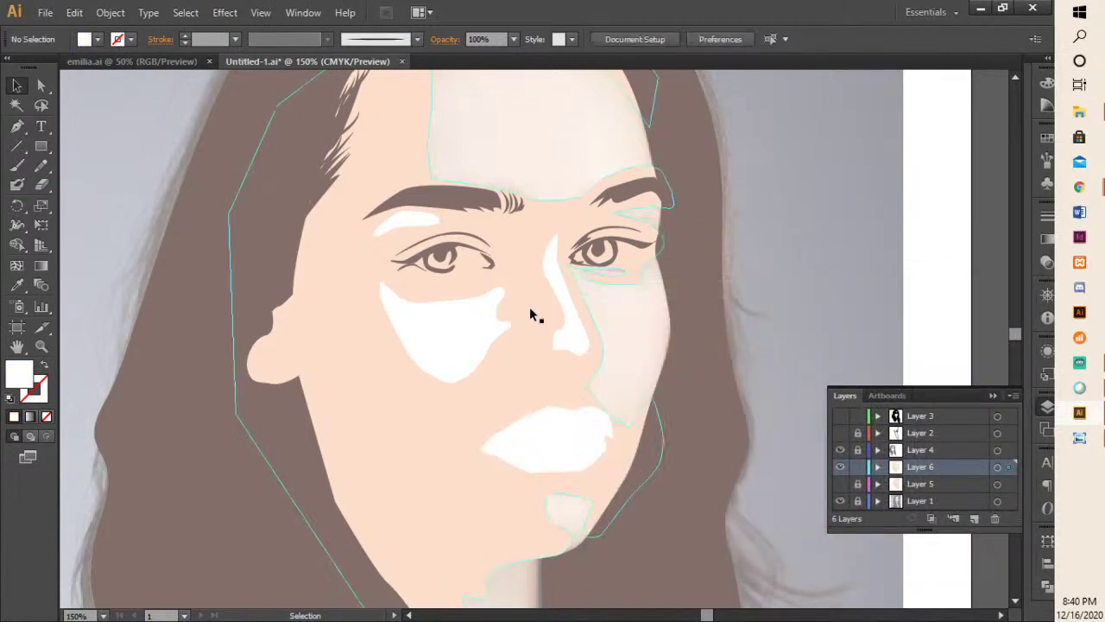
- Subtract the highlight shape beneath the nearer eyebrow from the large face shading shape using Minus Front
click(527, 322)
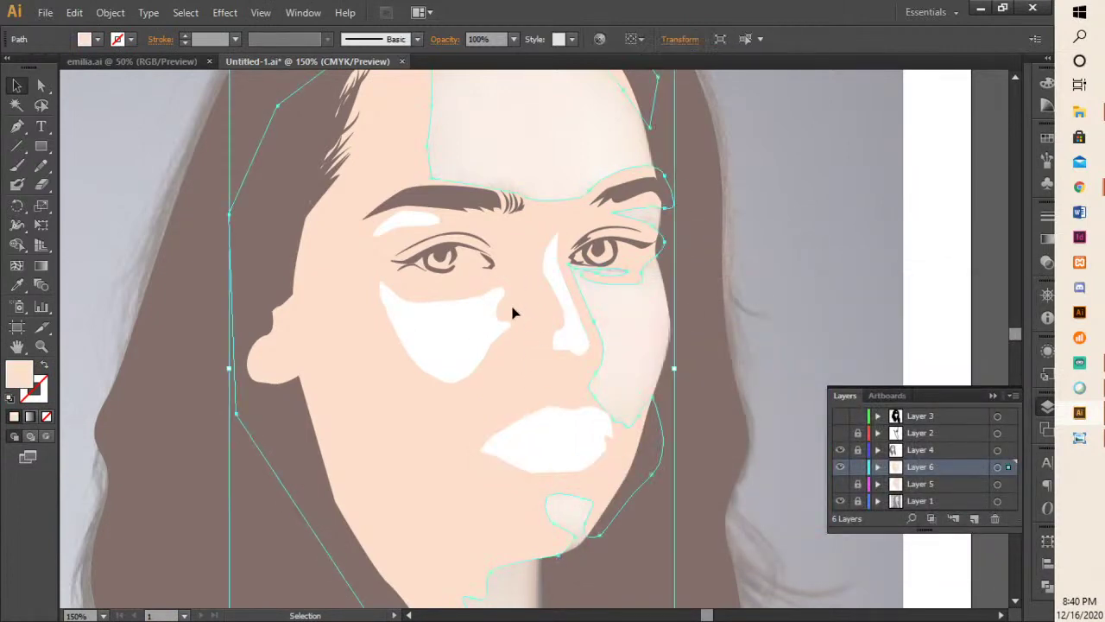
shift+click(420, 221)
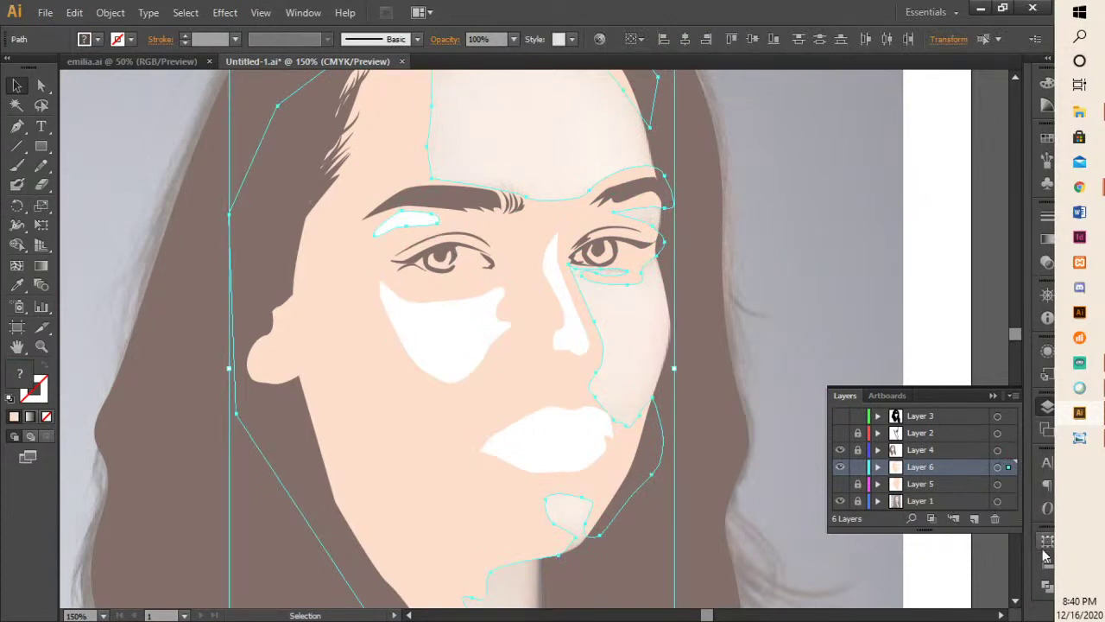
click(1047, 587)
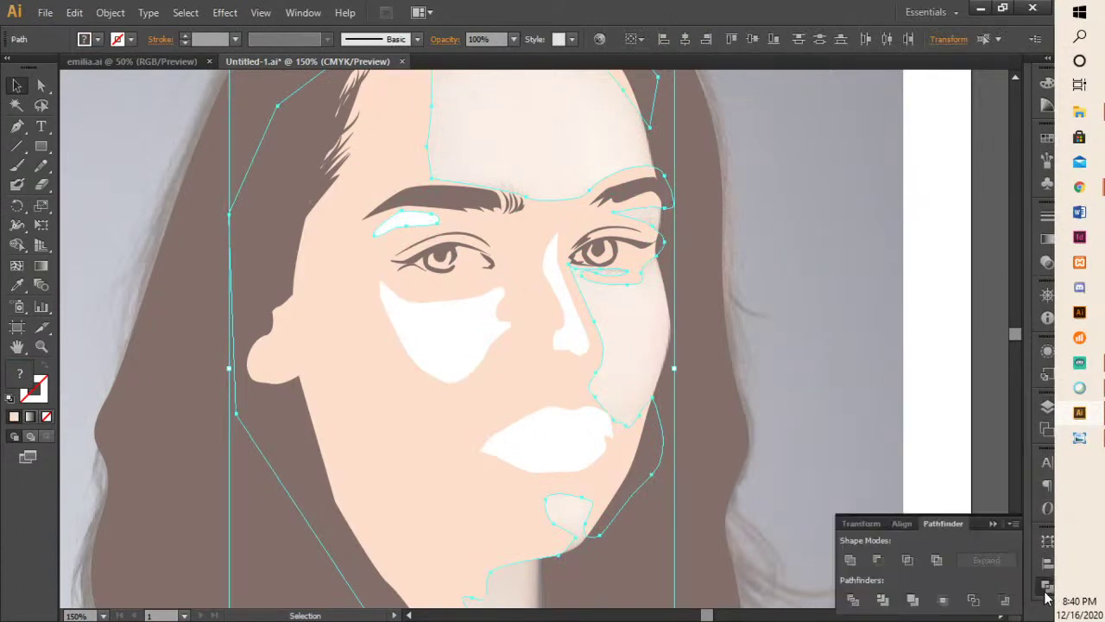
click(878, 561)
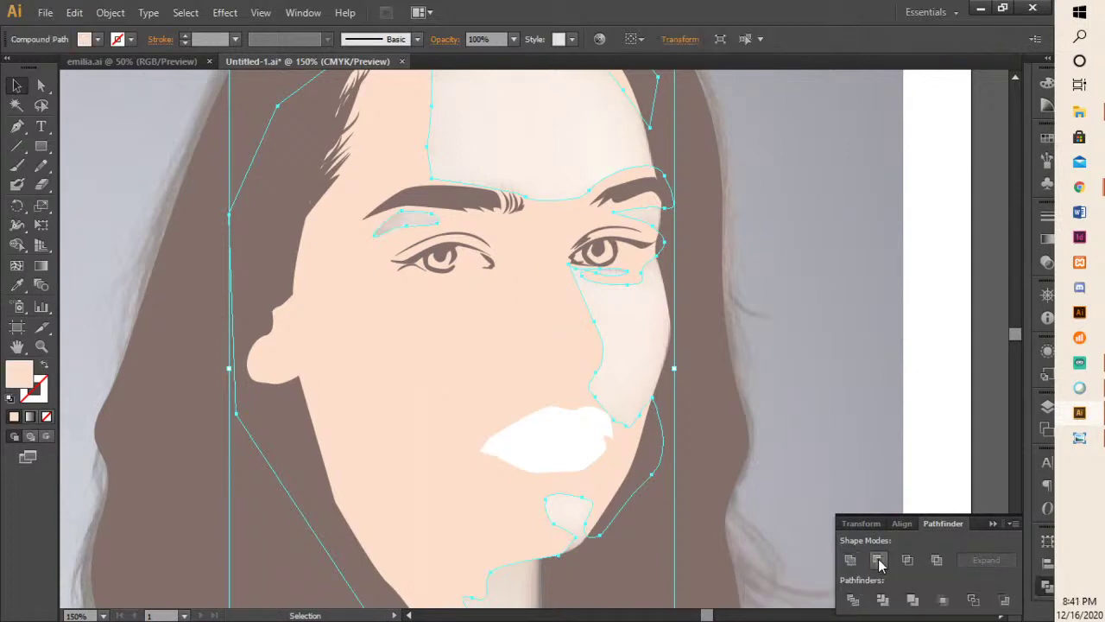
- Send the face shading shape behind the white highlights and cut the cheek highlight out of it with Minus Front
click(463, 344)
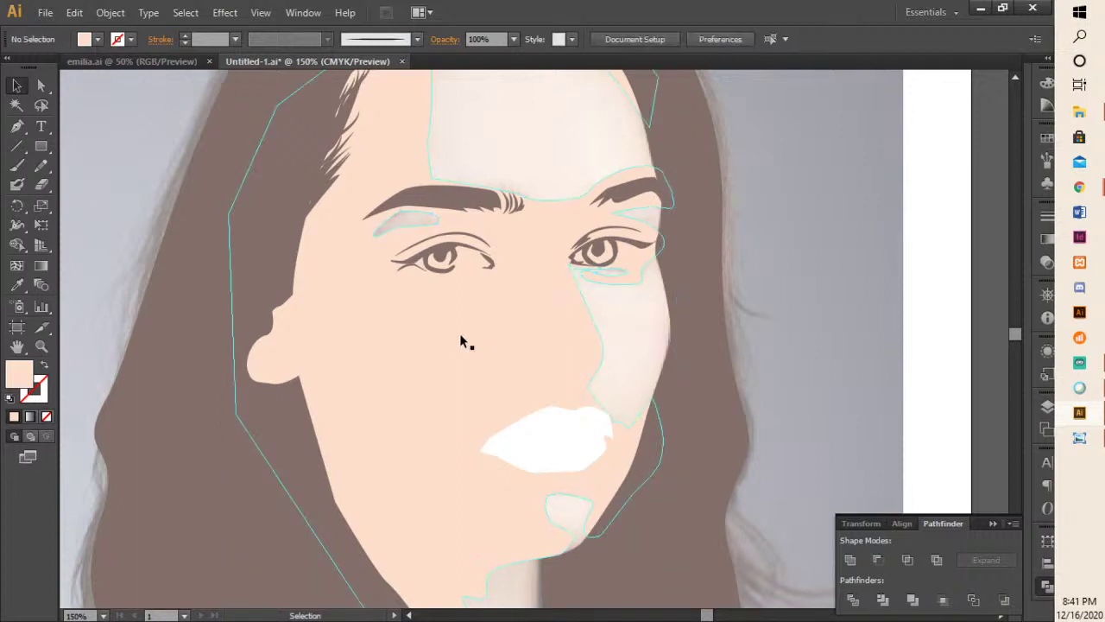
click(461, 339)
key(a)
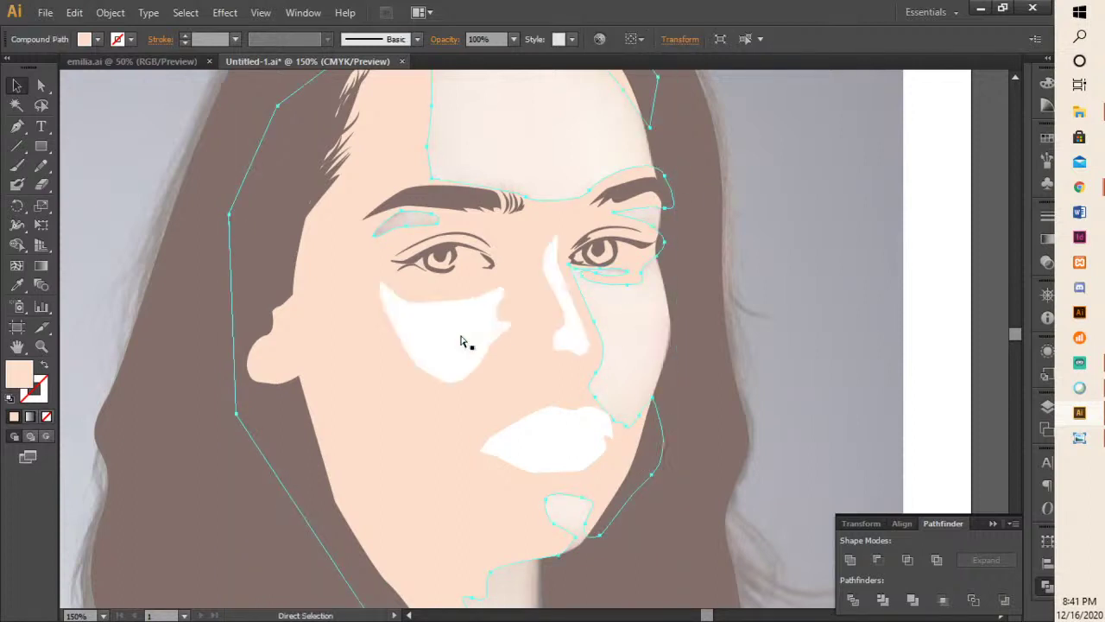
key(v)
click(463, 344)
shift+click(524, 383)
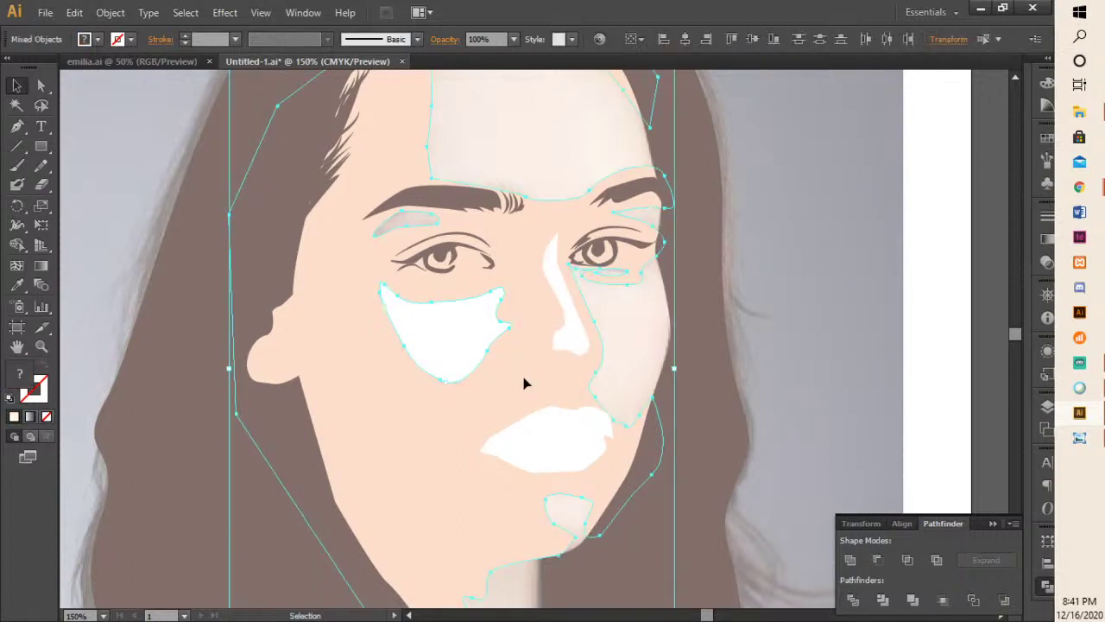
click(877, 559)
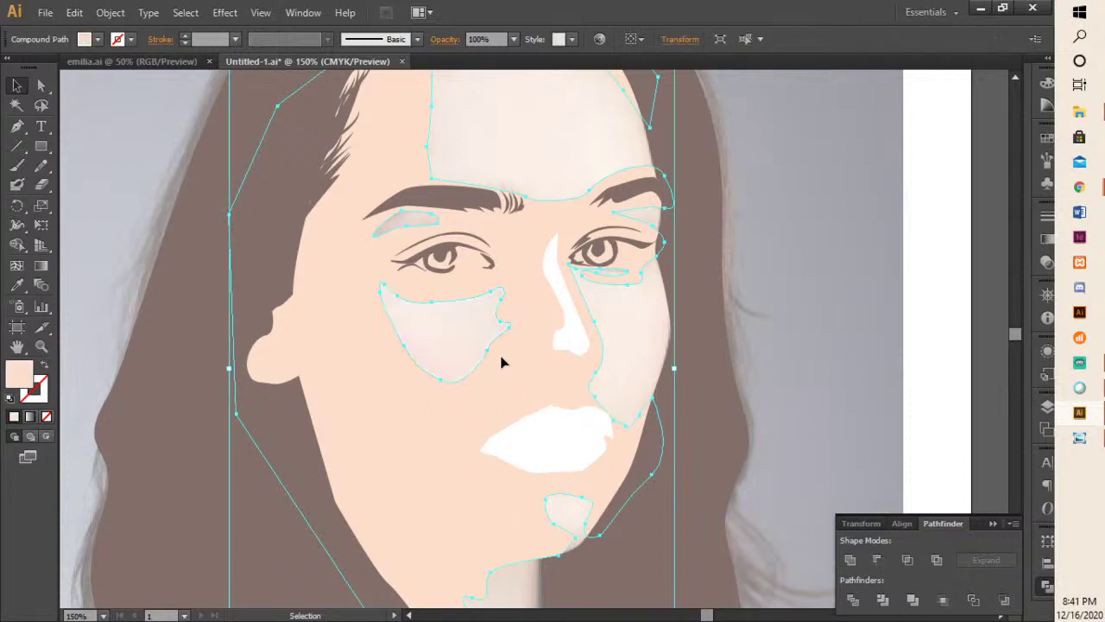
- Cut the nose highlight and the lip shape out of the face shading shape with Minus Front
click(577, 320)
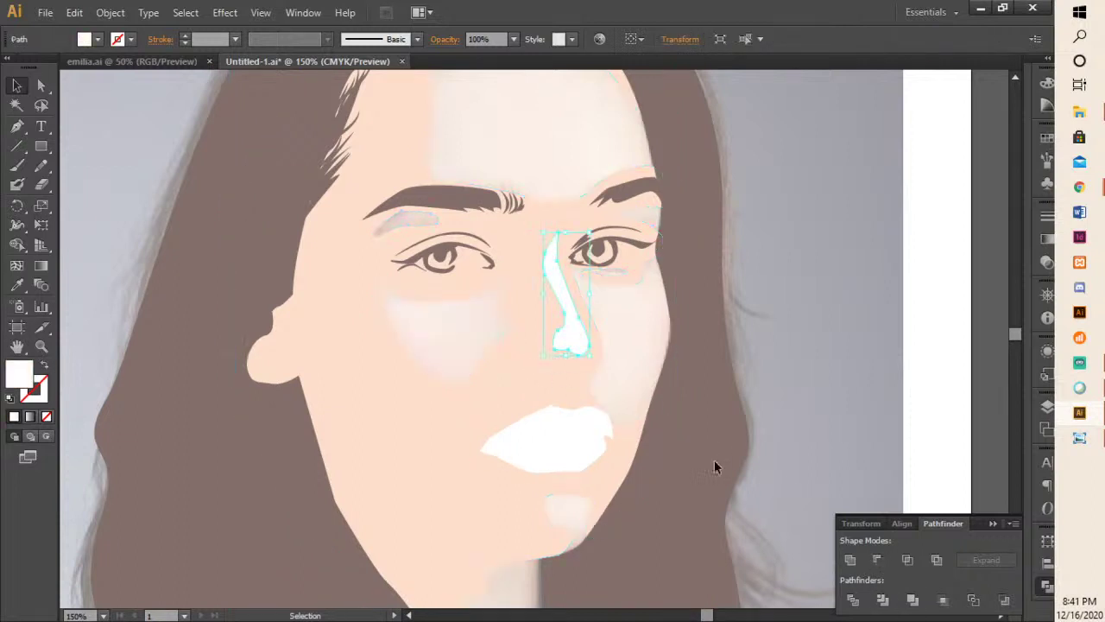
click(555, 390)
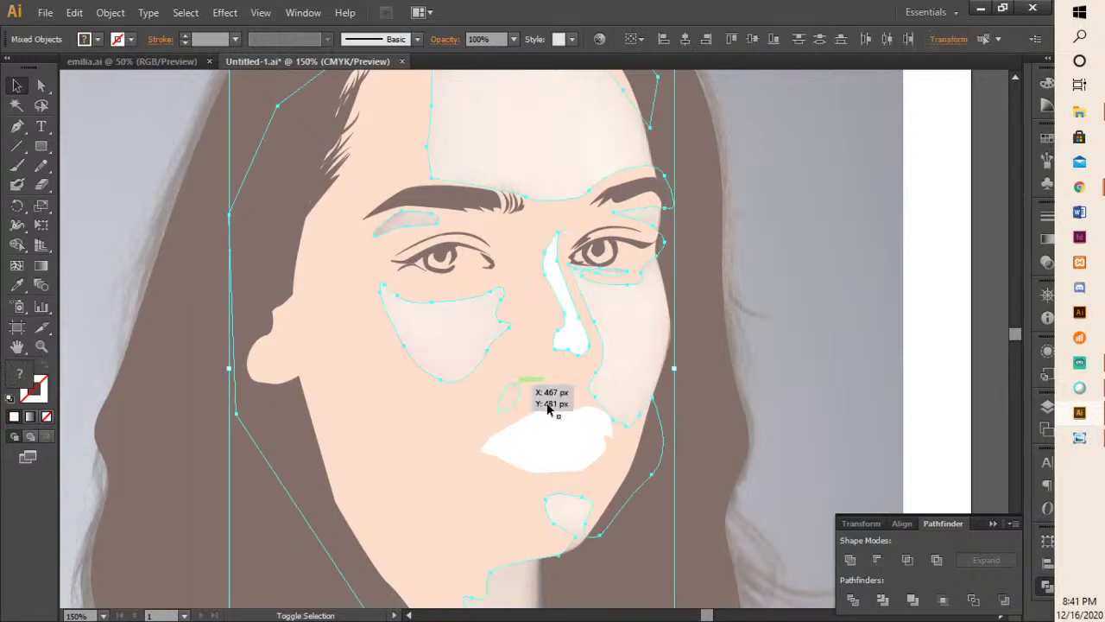
shift+click(575, 438)
click(878, 560)
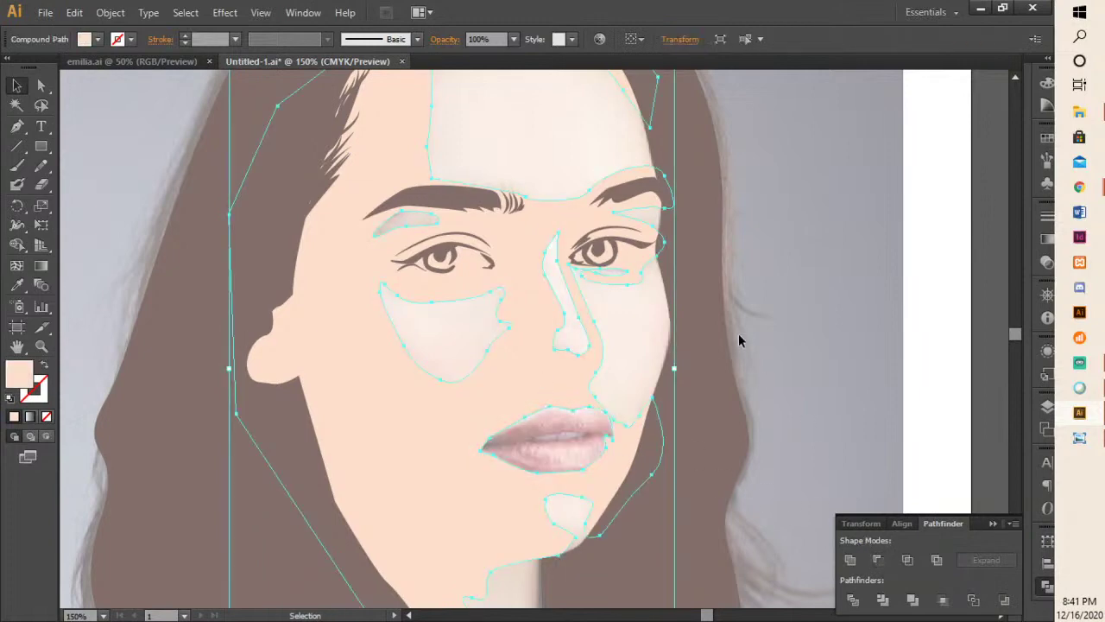
click(738, 333)
- Show the skin base on Layer 5 and make Layer 6 the active layer
scroll(738, 331, down, 3)
drag(727, 335, 592, 348)
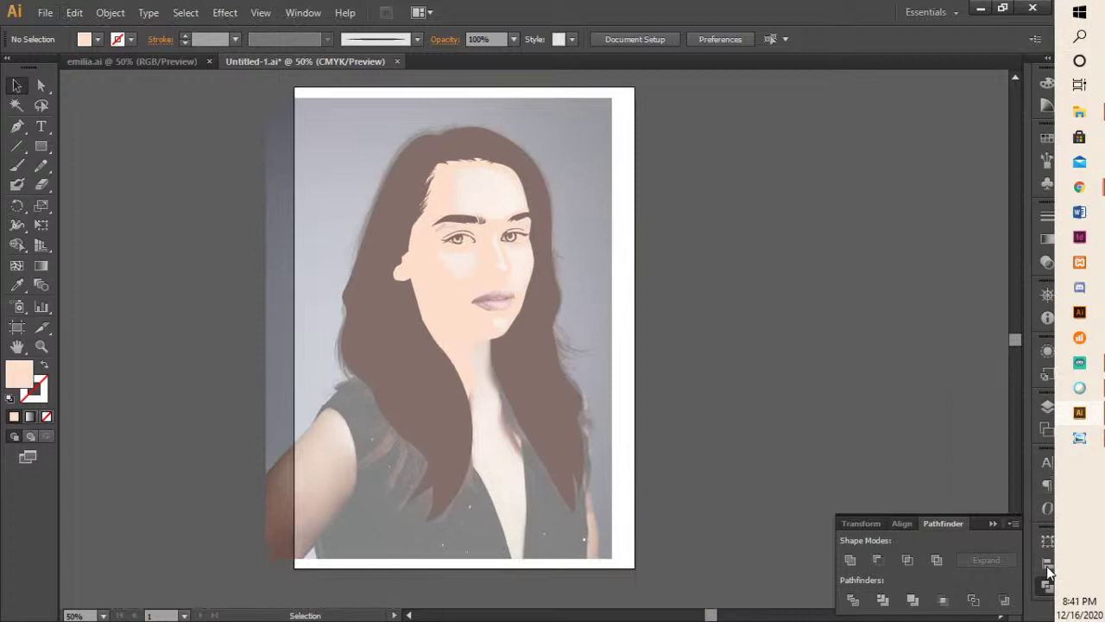
click(1047, 408)
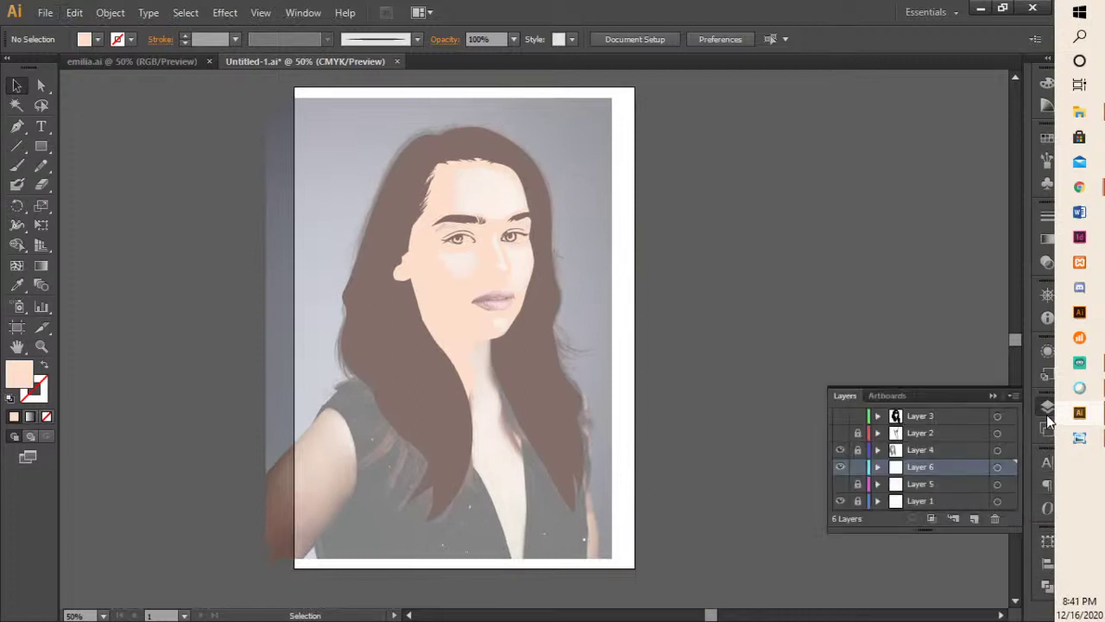
click(841, 484)
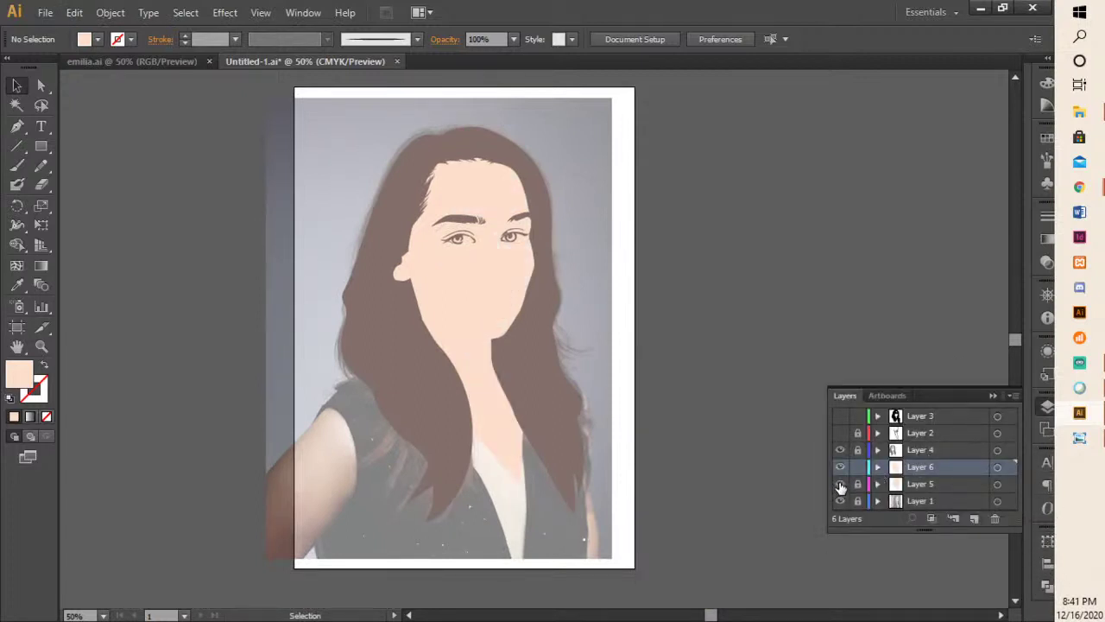
click(900, 487)
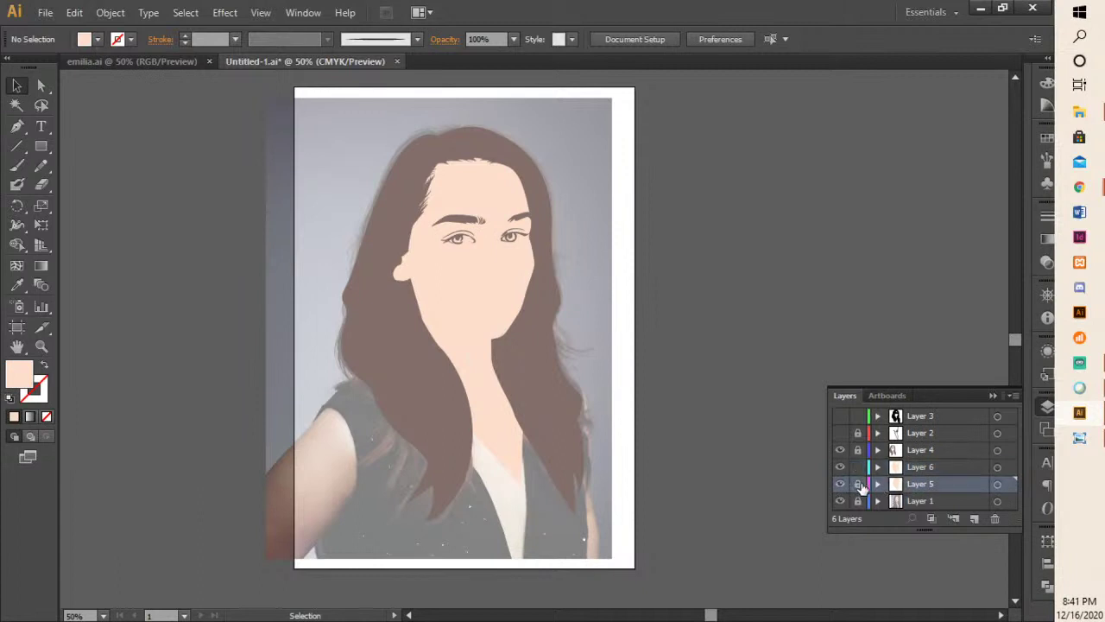
click(899, 471)
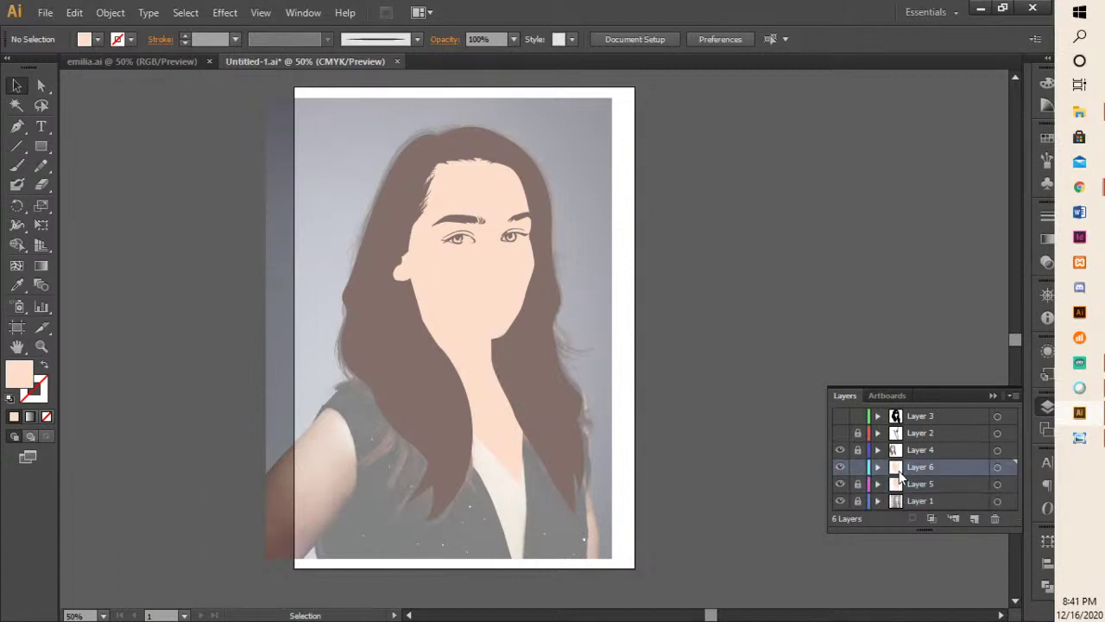
- Fill the face shading shape on Layer 6 with the saved reddish-brown swatch
click(453, 279)
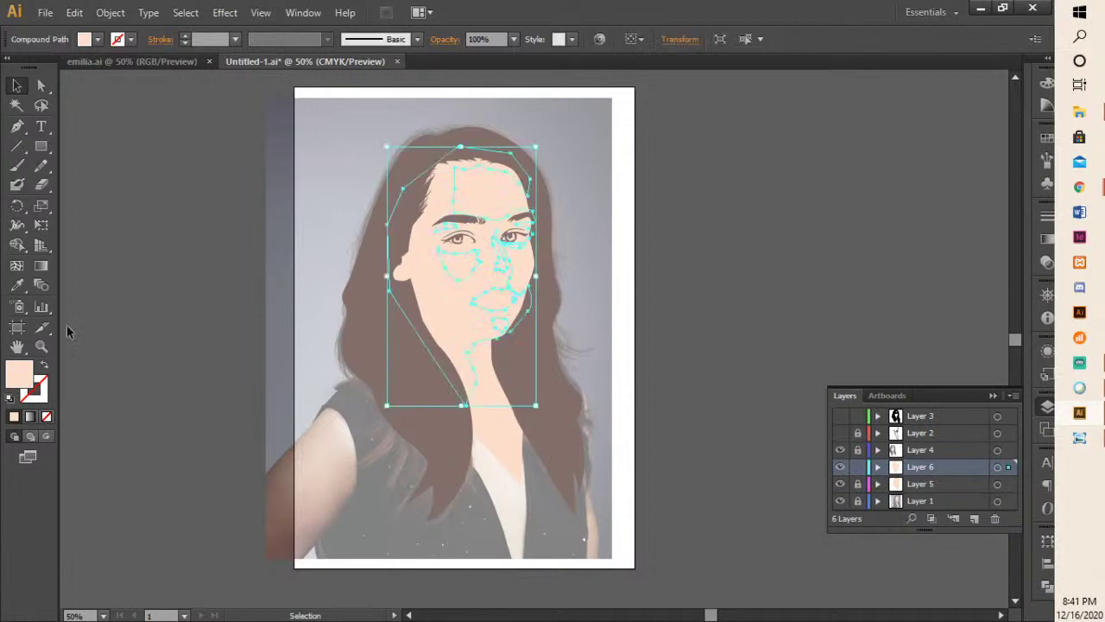
click(1044, 139)
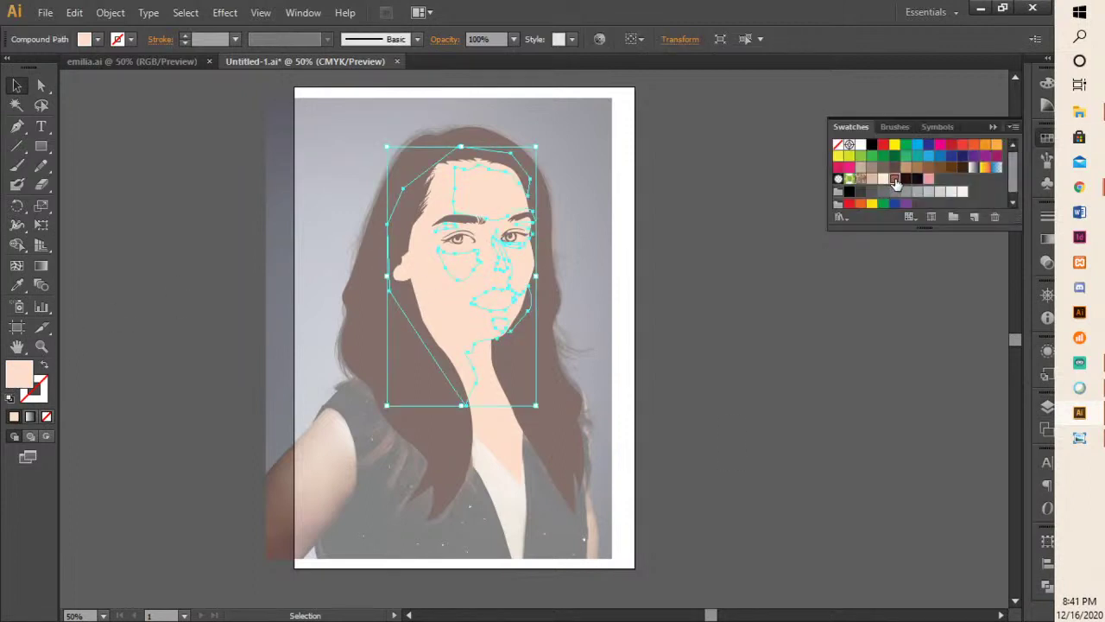
click(895, 178)
click(702, 386)
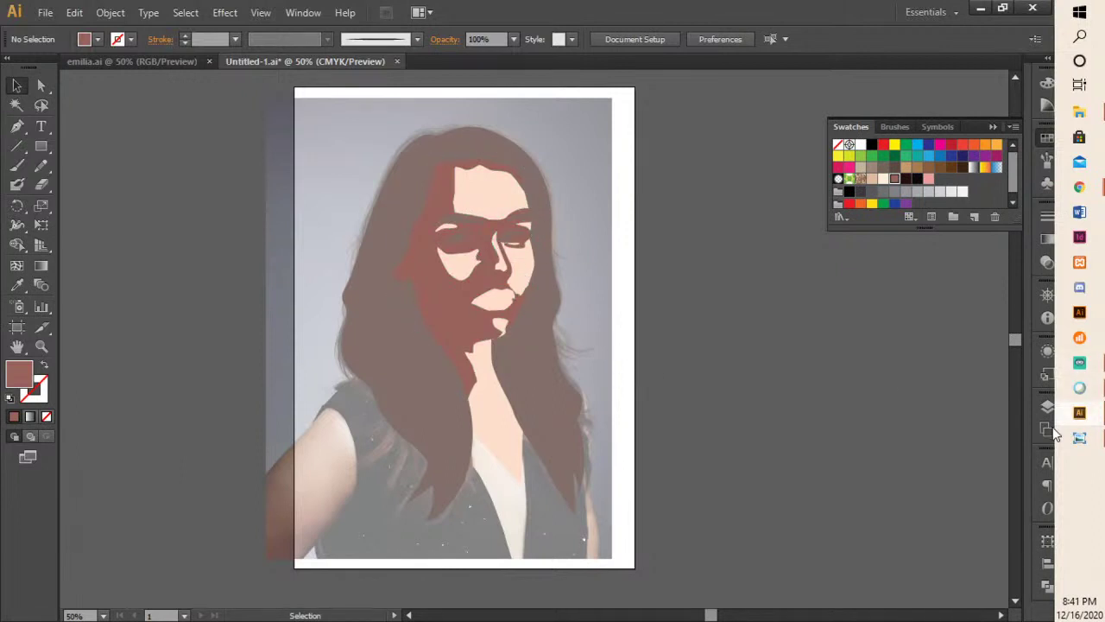
- Hide the reference photo on Layer 1 and set the face shading shape's opacity to 10%
click(1044, 407)
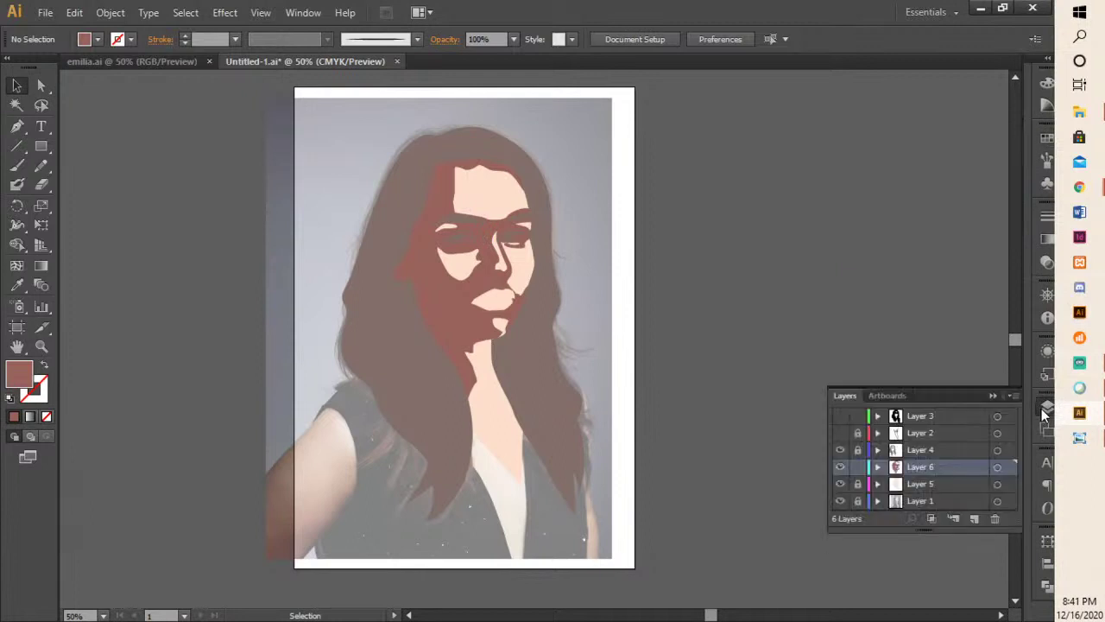
click(838, 501)
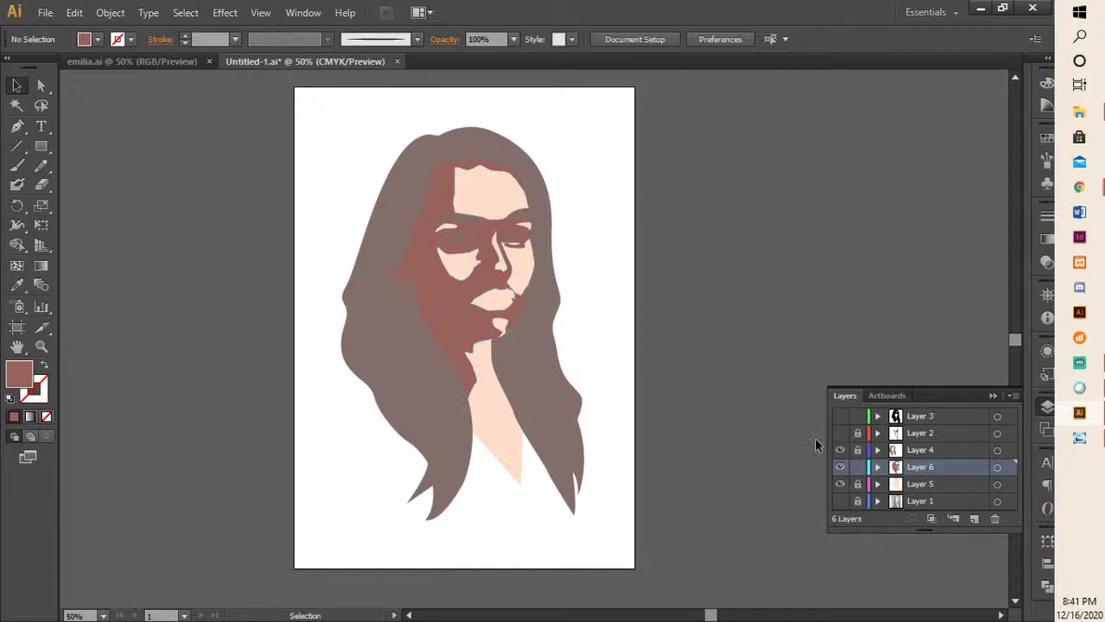
click(420, 282)
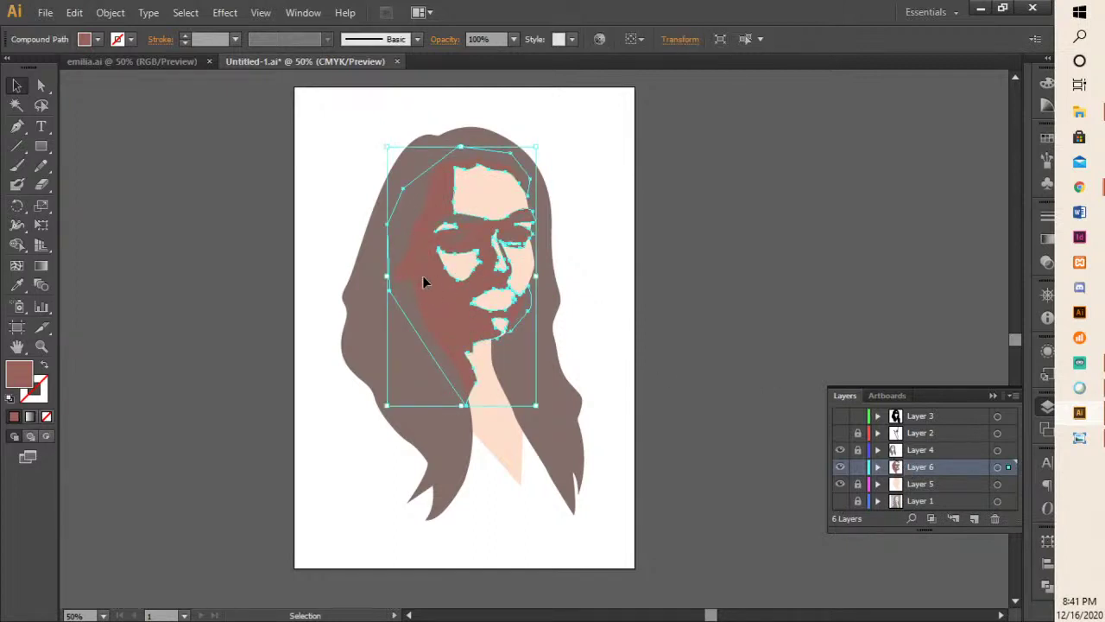
click(514, 39)
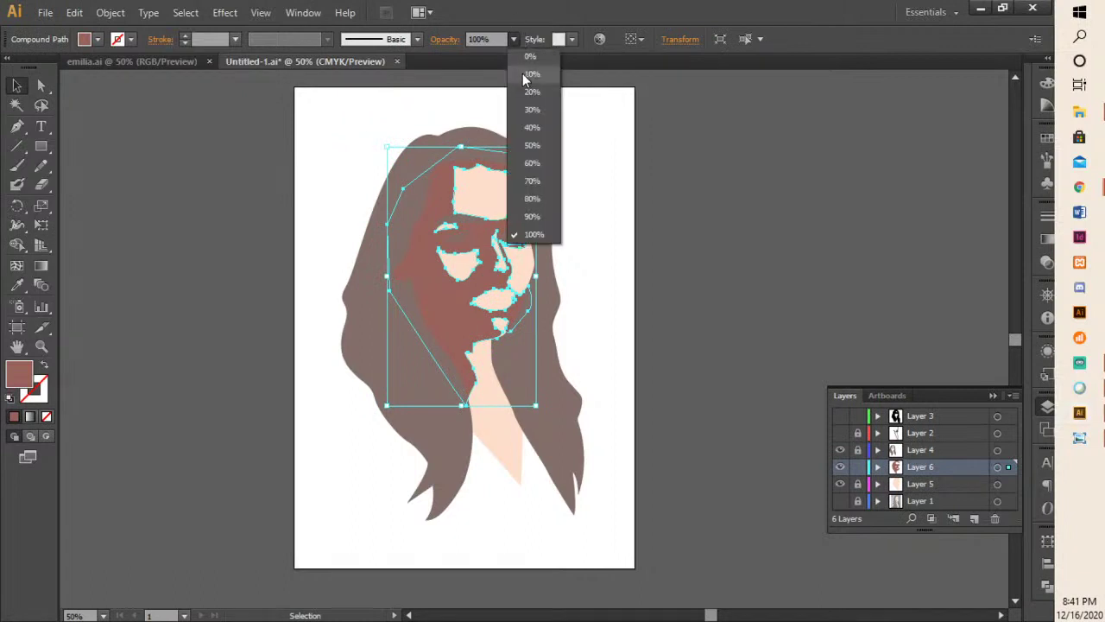
click(525, 76)
click(689, 197)
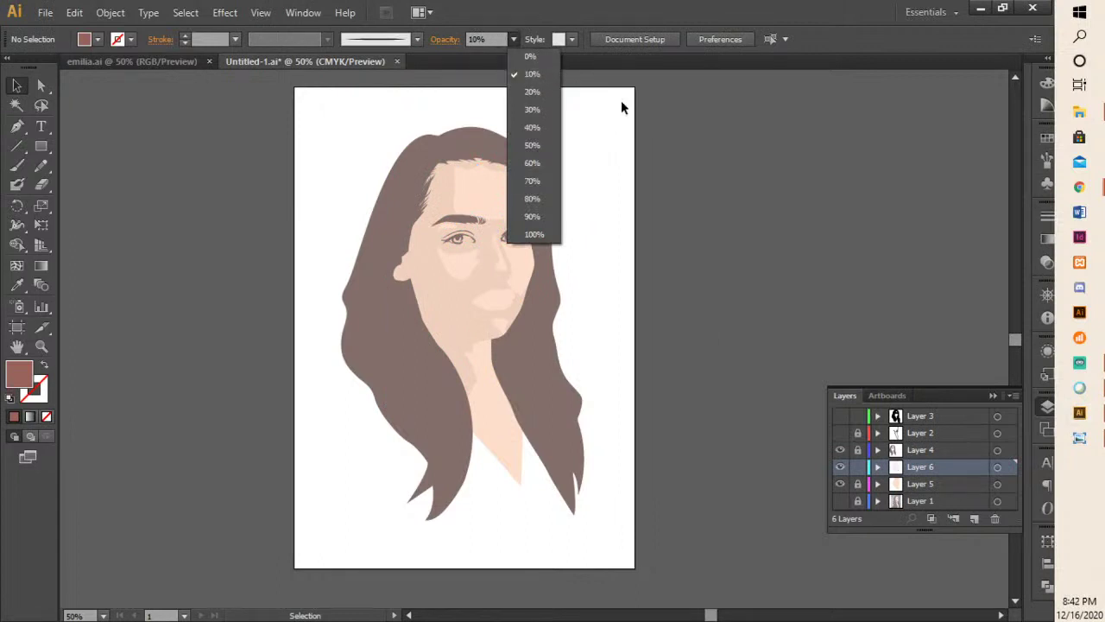
click(567, 101)
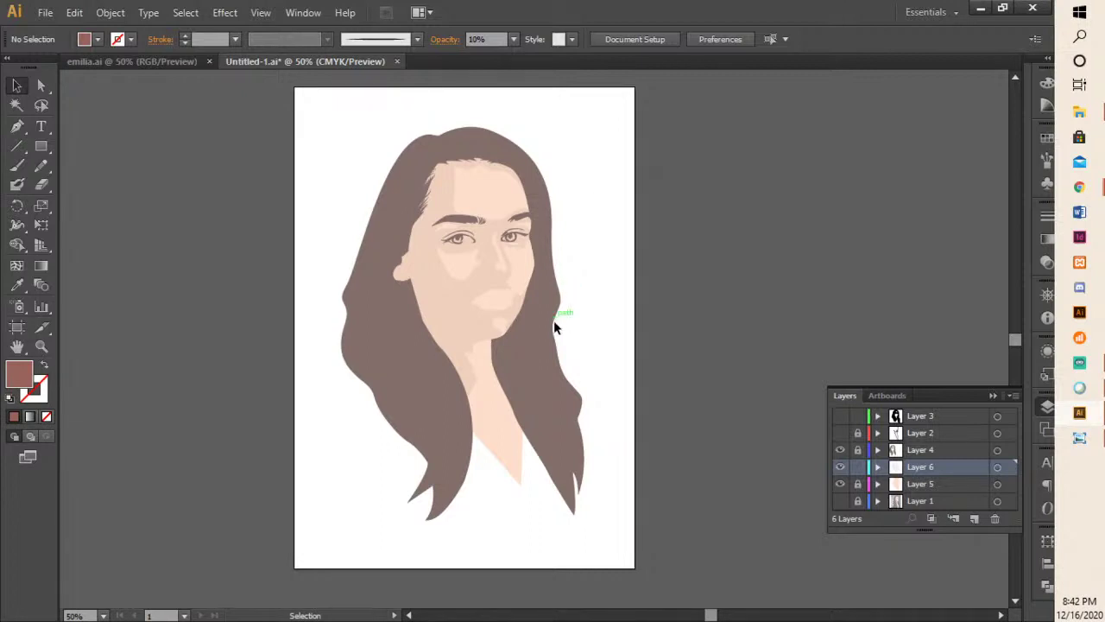
- Hide the skin base on Layer 5 and show the reference photo on Layer 1 for tracing around the face
click(840, 485)
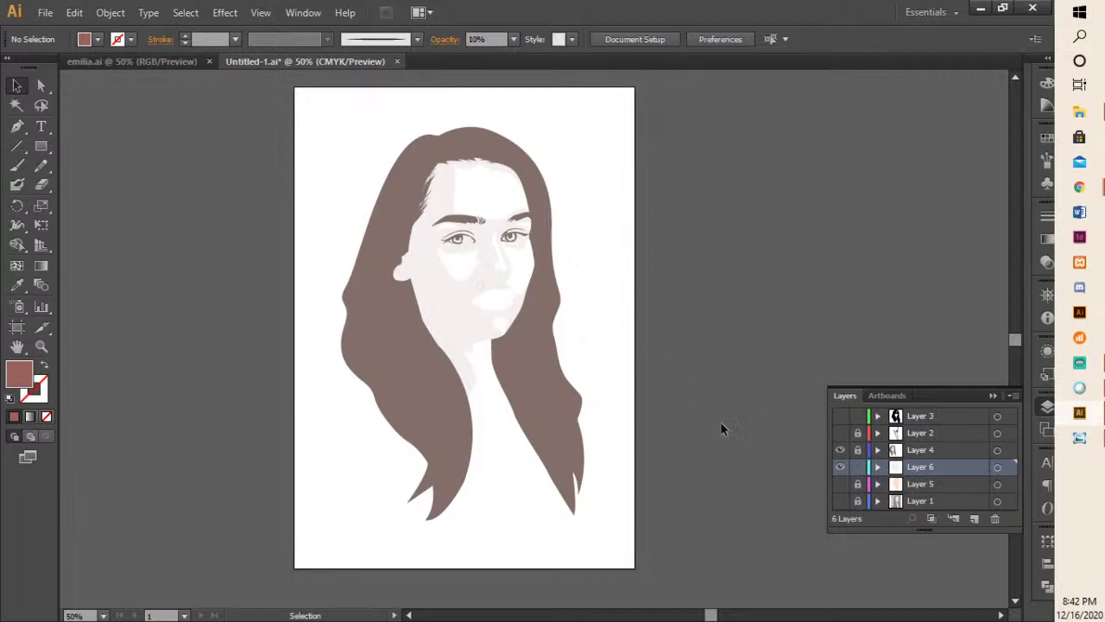
click(840, 501)
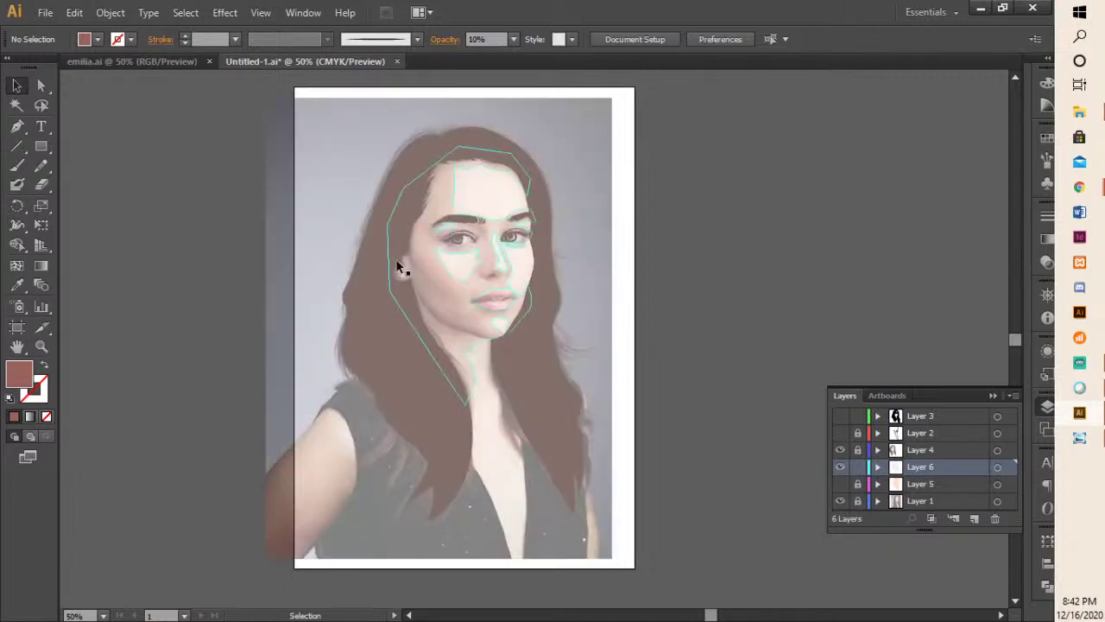
scroll(449, 264, up, 3)
key(alt)
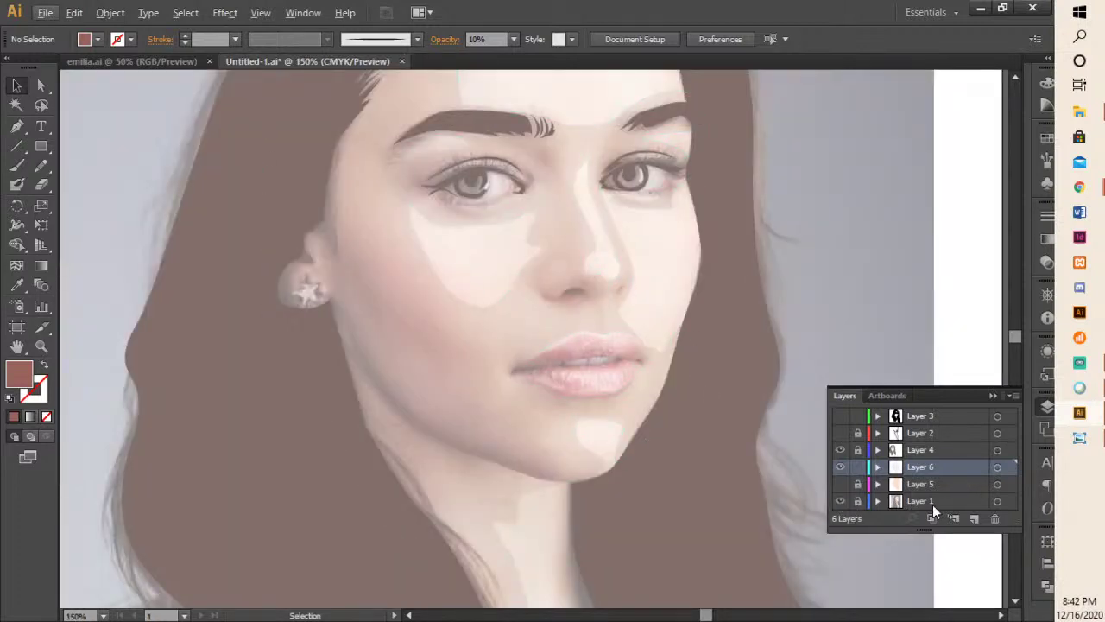
scroll(599, 301, up, 1)
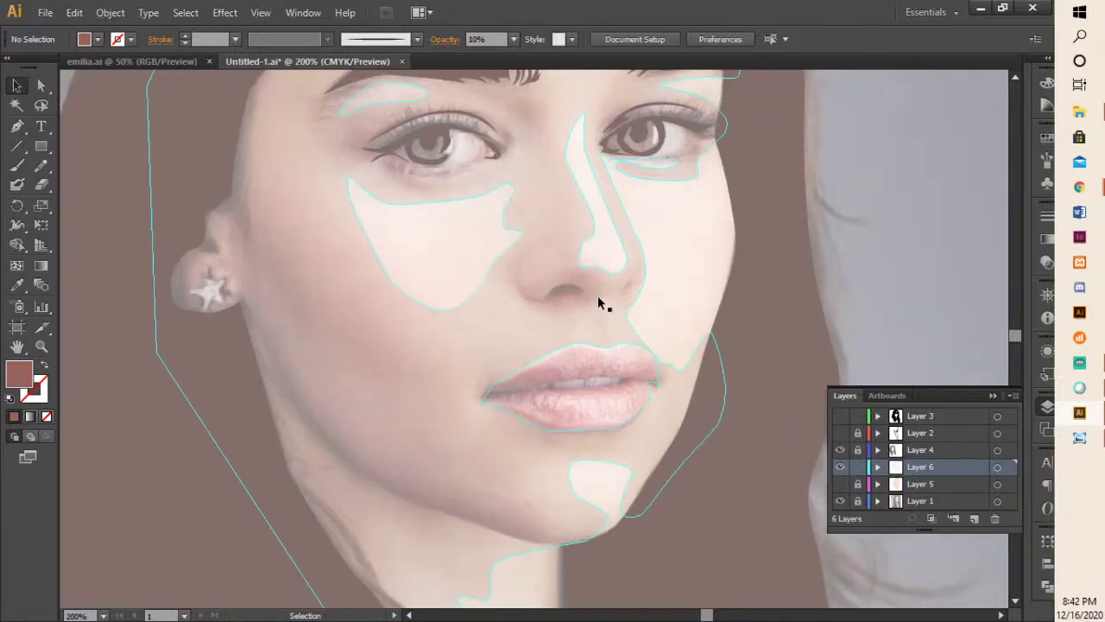
drag(599, 336, 664, 432)
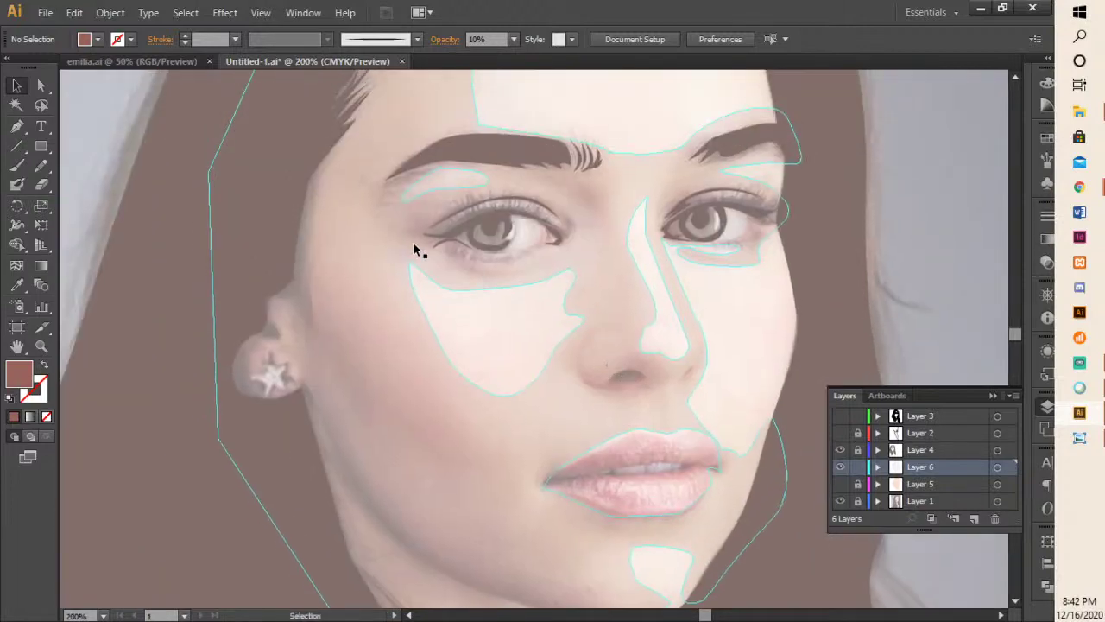
- Trace a second shading shape on Layer 6 with the Pen tool from the temple down the cheek, under the lower lip and around the chin
click(17, 126)
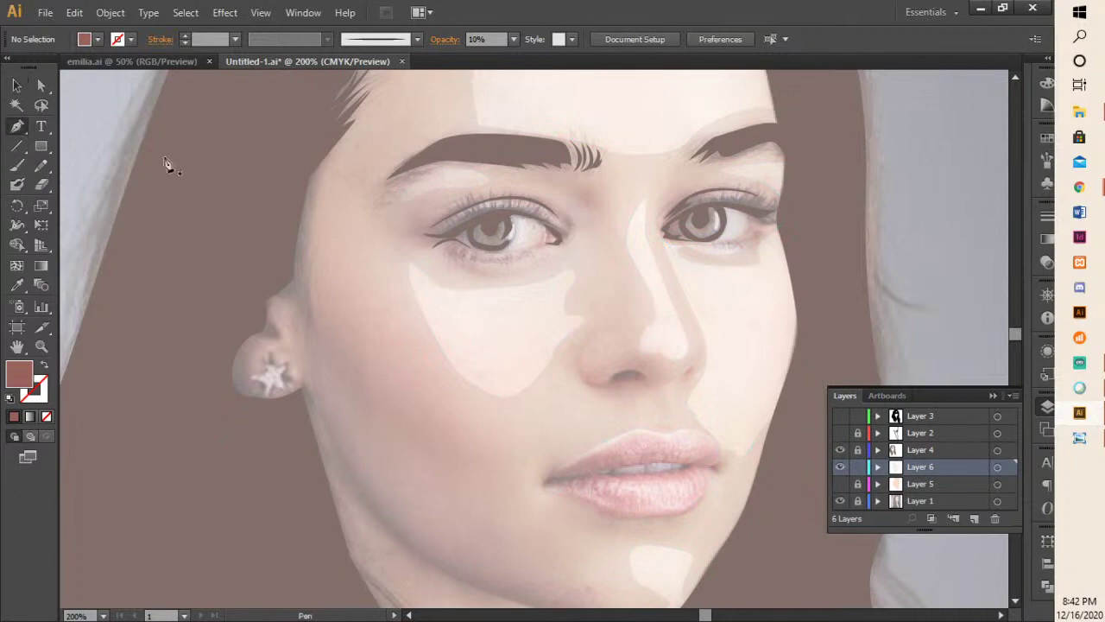
click(331, 195)
drag(358, 332, 386, 367)
mouse_move(451, 417)
mouse_down()
mouse_move(506, 481)
mouse_move(506, 518)
mouse_up()
drag(524, 527, 557, 502)
click(557, 496)
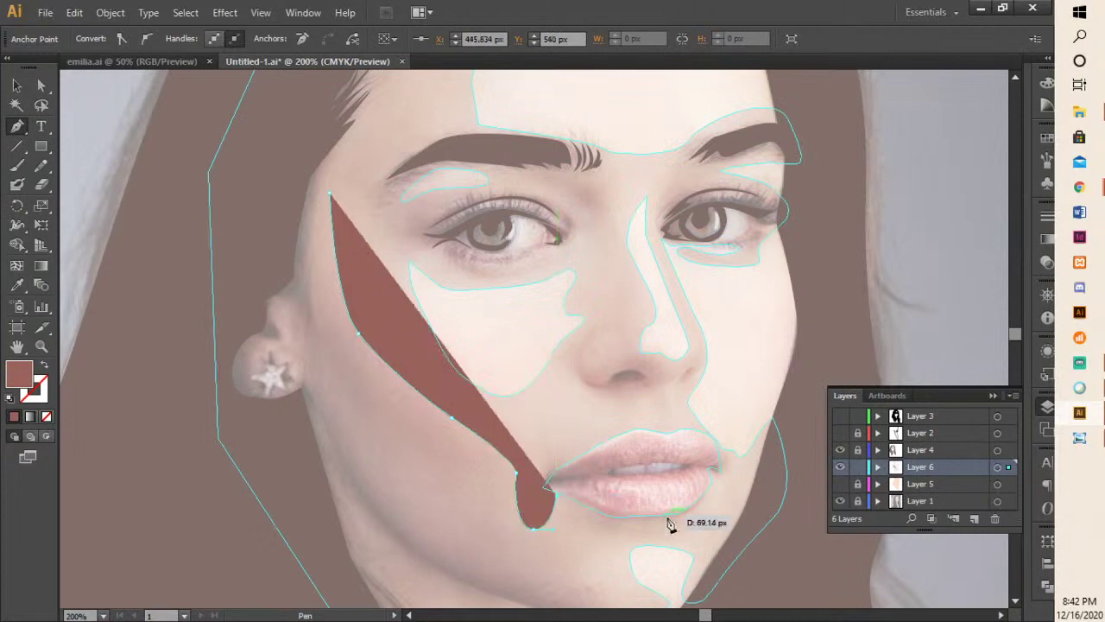
drag(664, 515, 704, 508)
scroll(612, 553, down, 3)
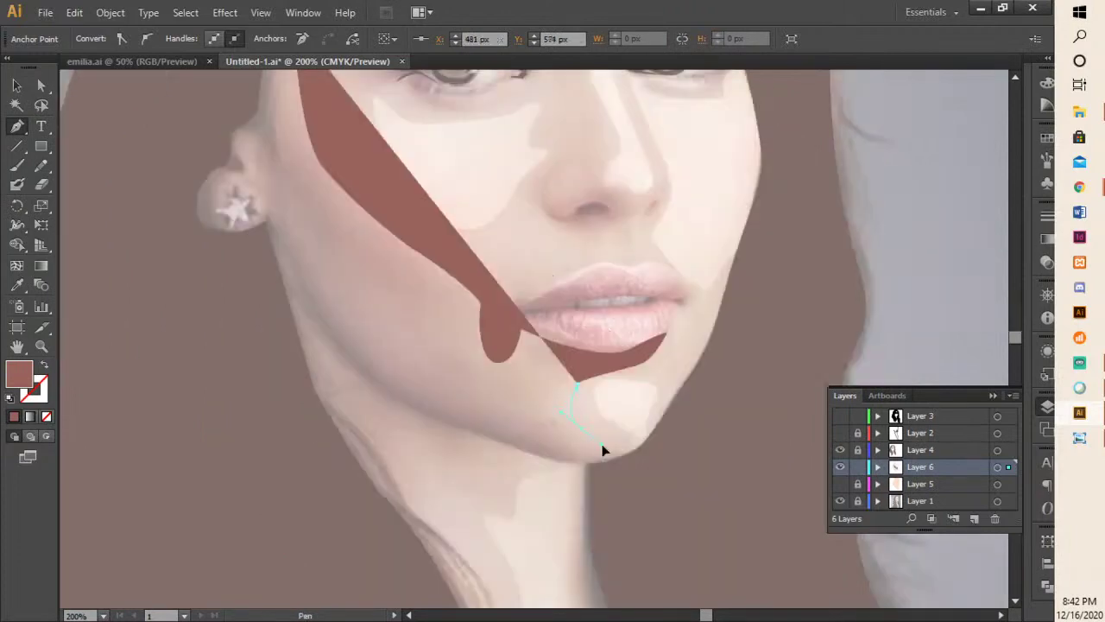
click(562, 412)
scroll(348, 503, up, 4)
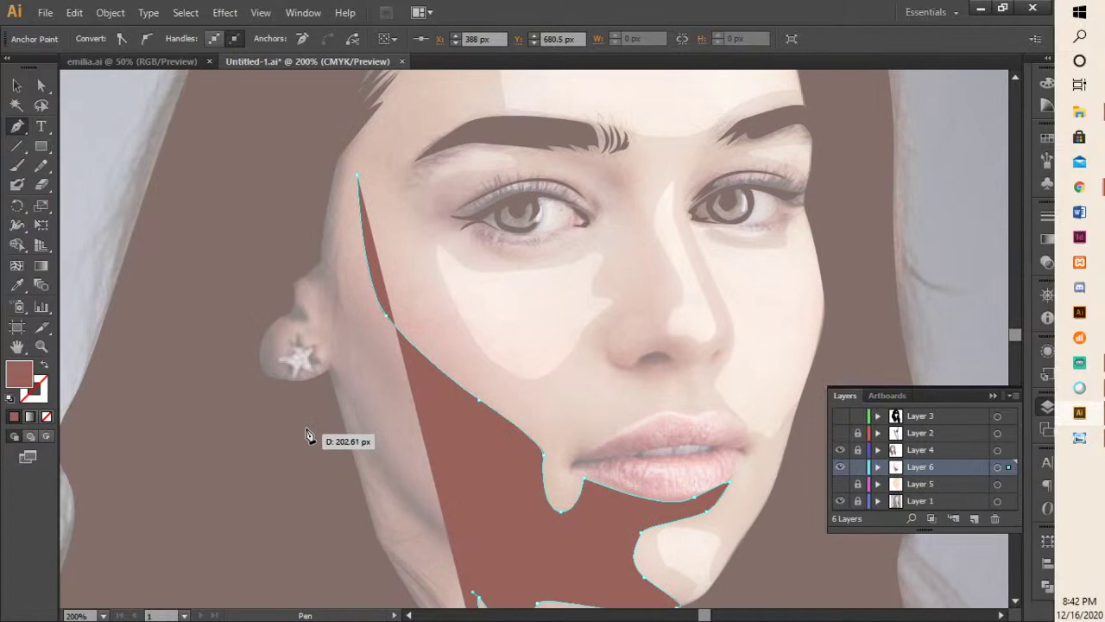
- Continue the shading outline up past the ear, over the top of the forehead and back along its inner edge to the brow
drag(302, 115, 219, 359)
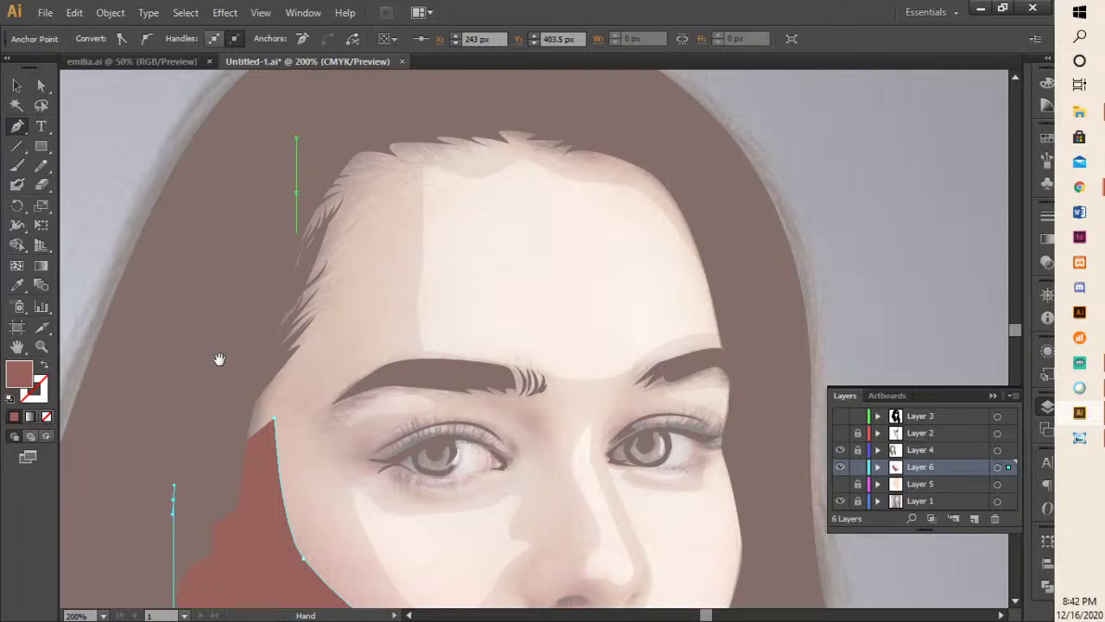
click(298, 127)
click(502, 98)
click(673, 124)
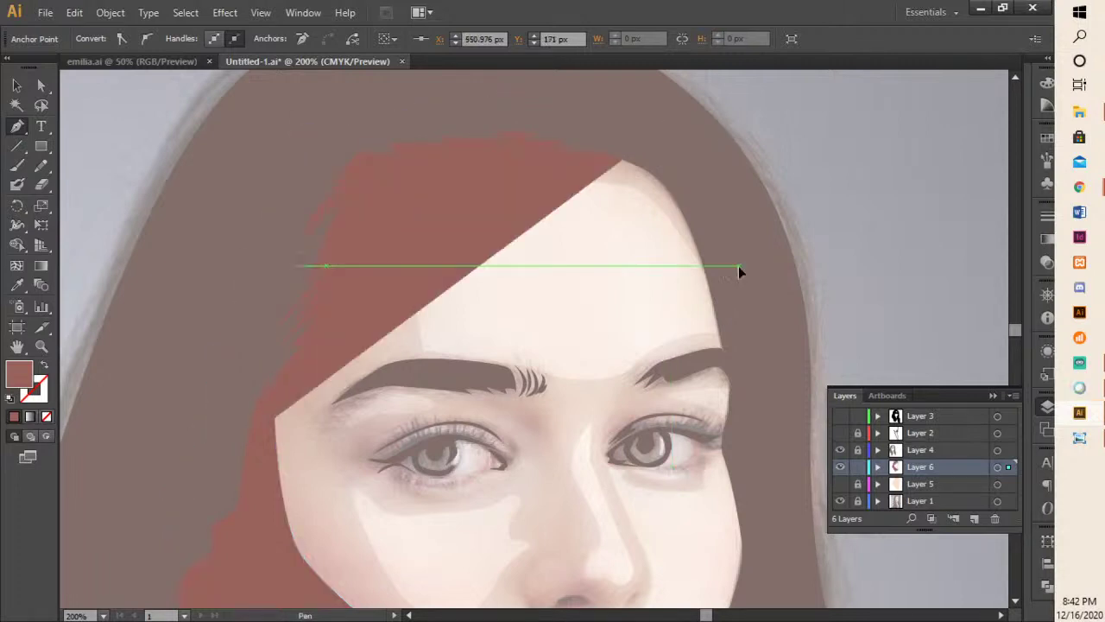
click(739, 265)
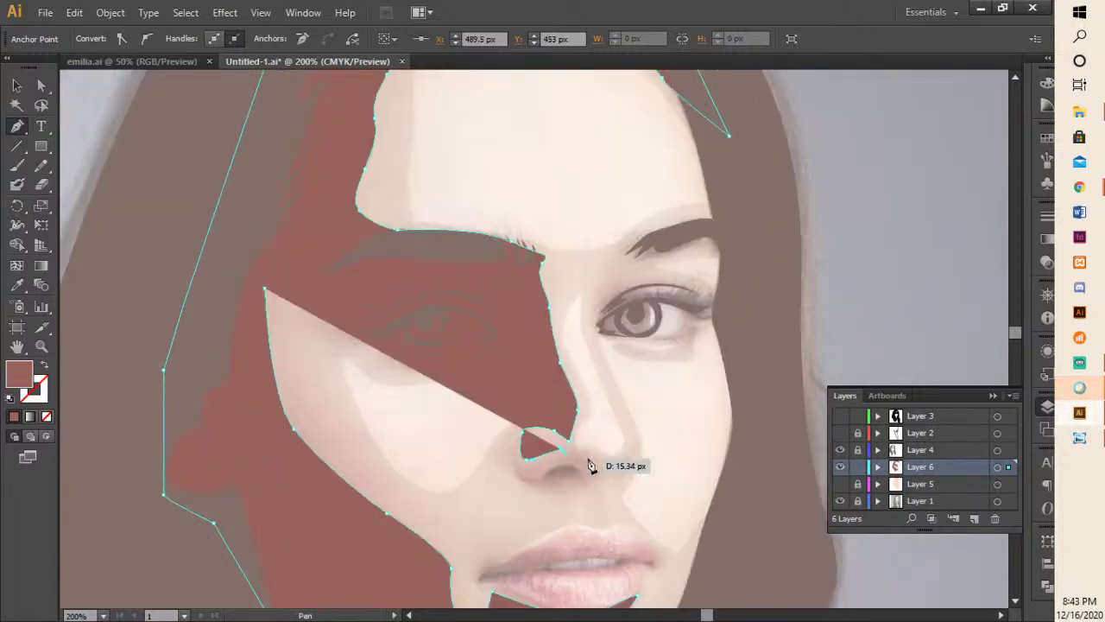
- Carry the shading outline around the nose tip and nostril and back up the side of the nose
click(600, 475)
click(580, 492)
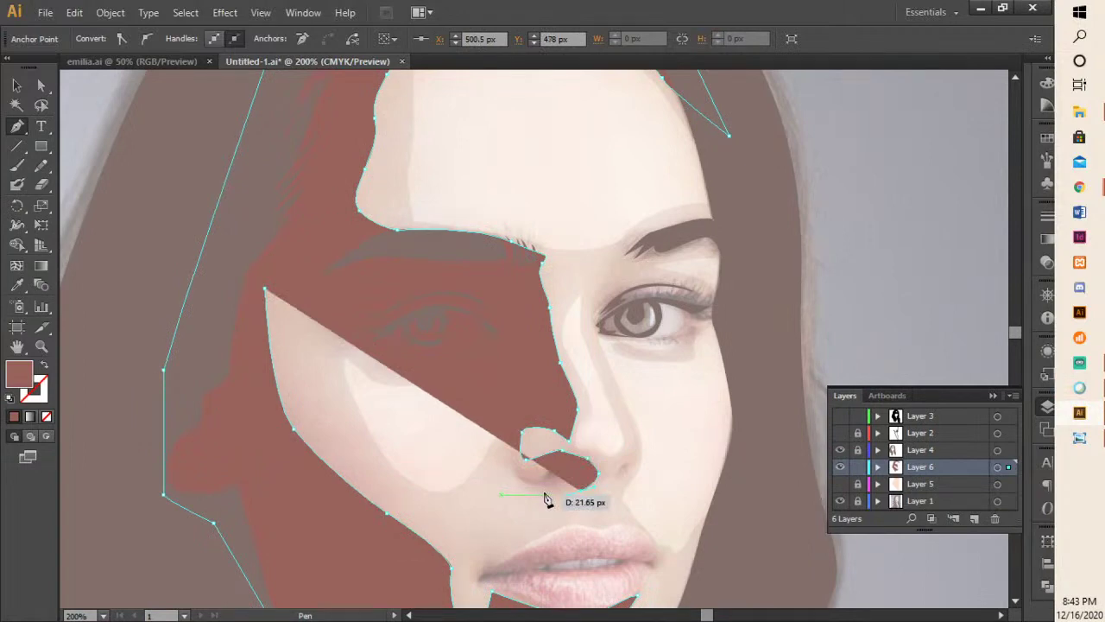
drag(528, 419, 550, 420)
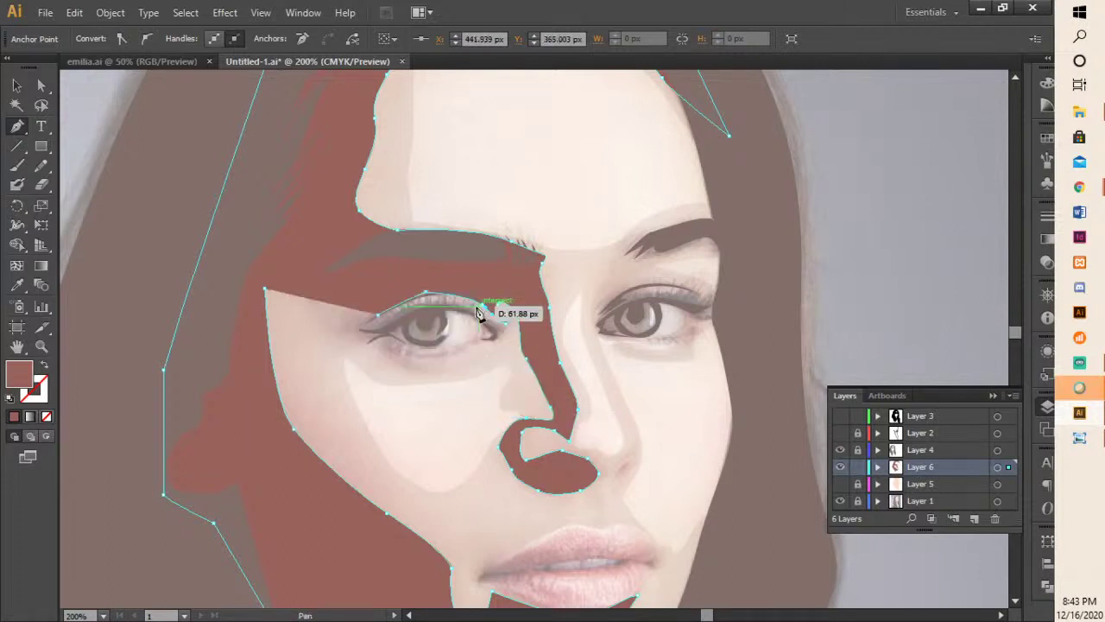
- Trace the shading outline around the nearer eye and upper eyelid and close the shape at the temple
click(476, 311)
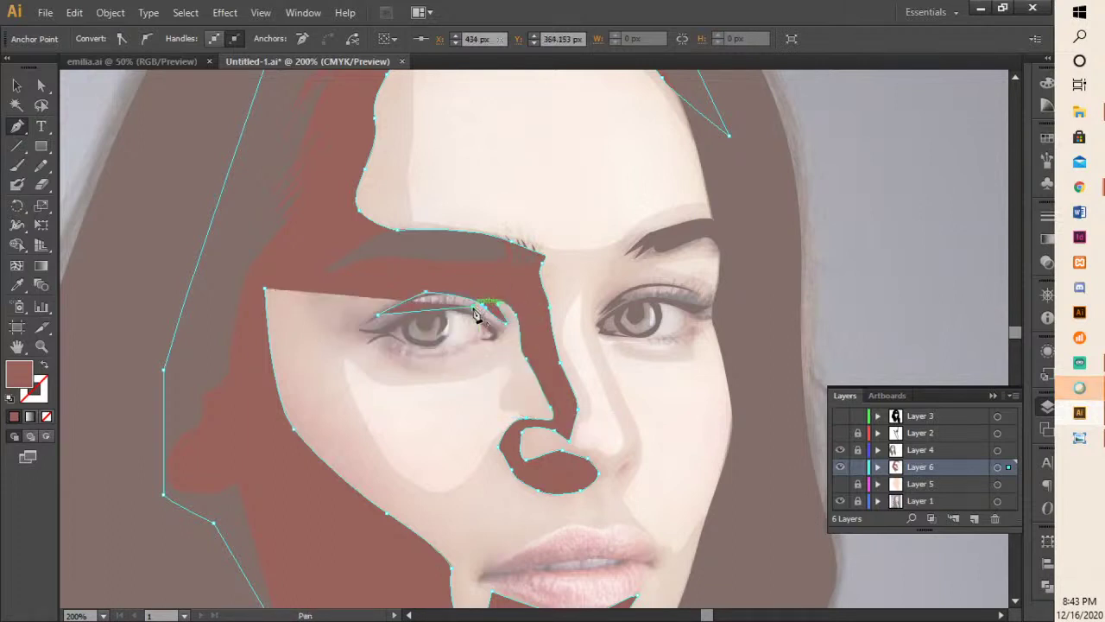
drag(477, 313, 453, 318)
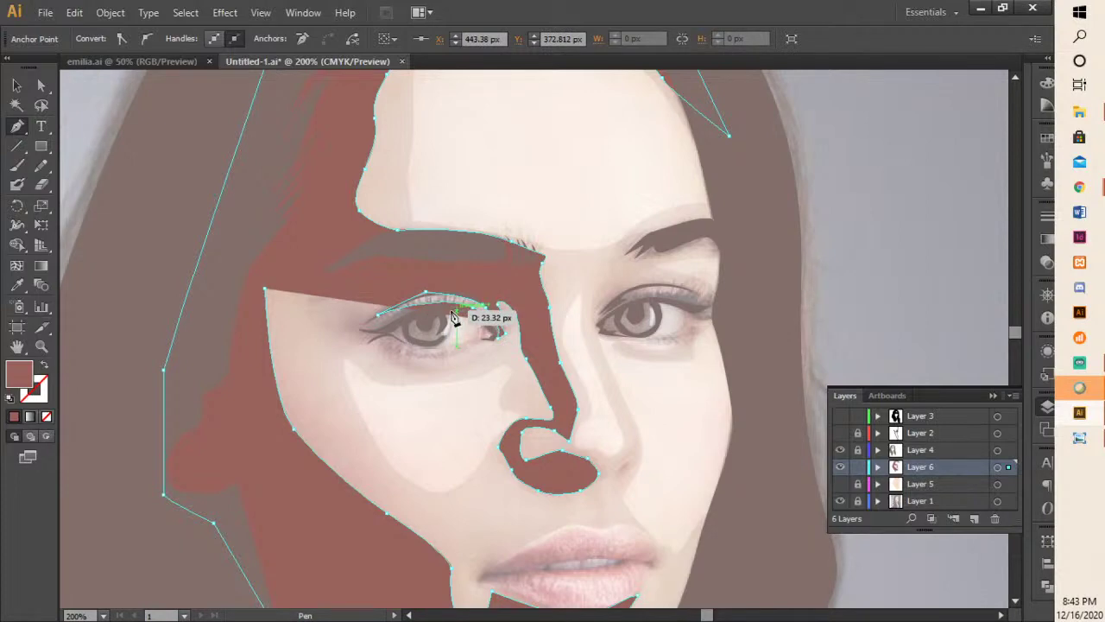
scroll(452, 318, up, 1)
drag(298, 258, 288, 269)
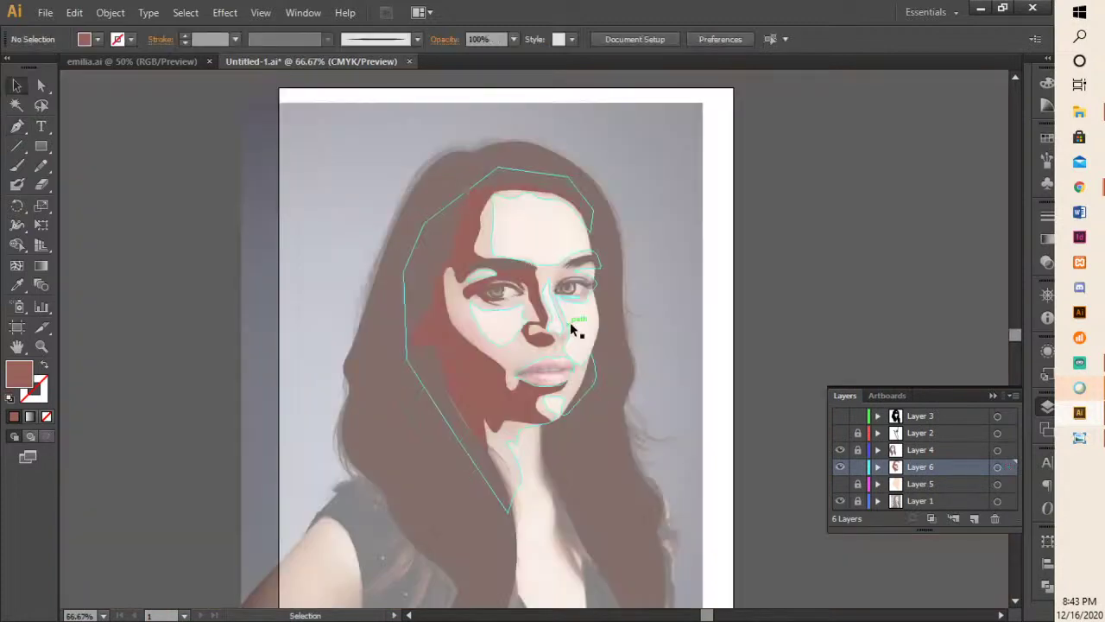
- Recolor the first face shading shape to #B25050 at 10% opacity and match the new shading shape to it
click(457, 298)
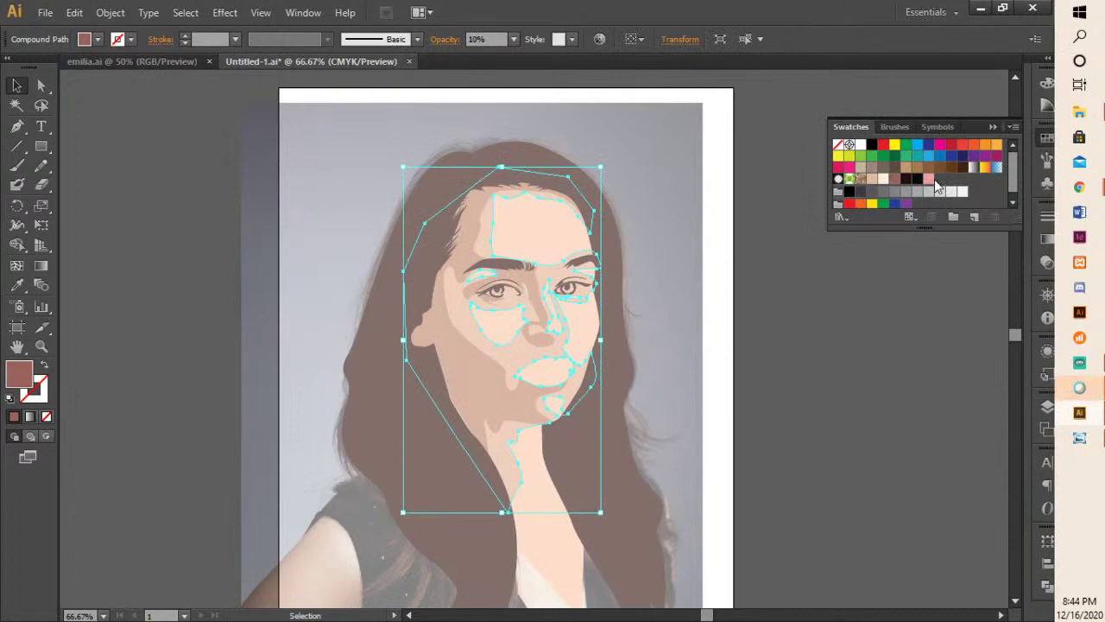
click(929, 180)
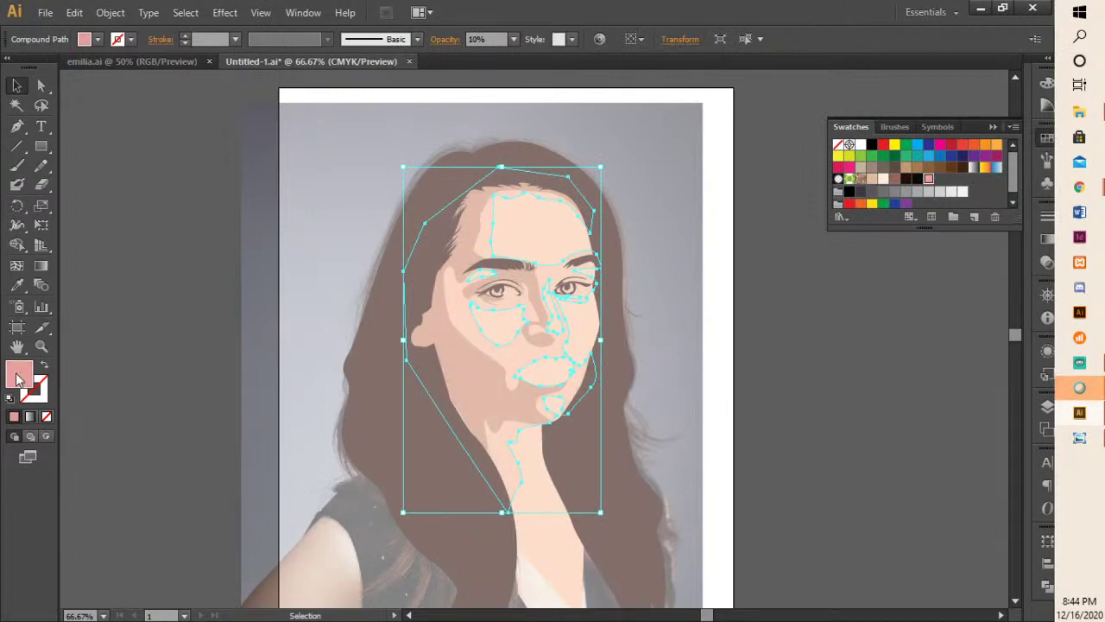
double_click(19, 377)
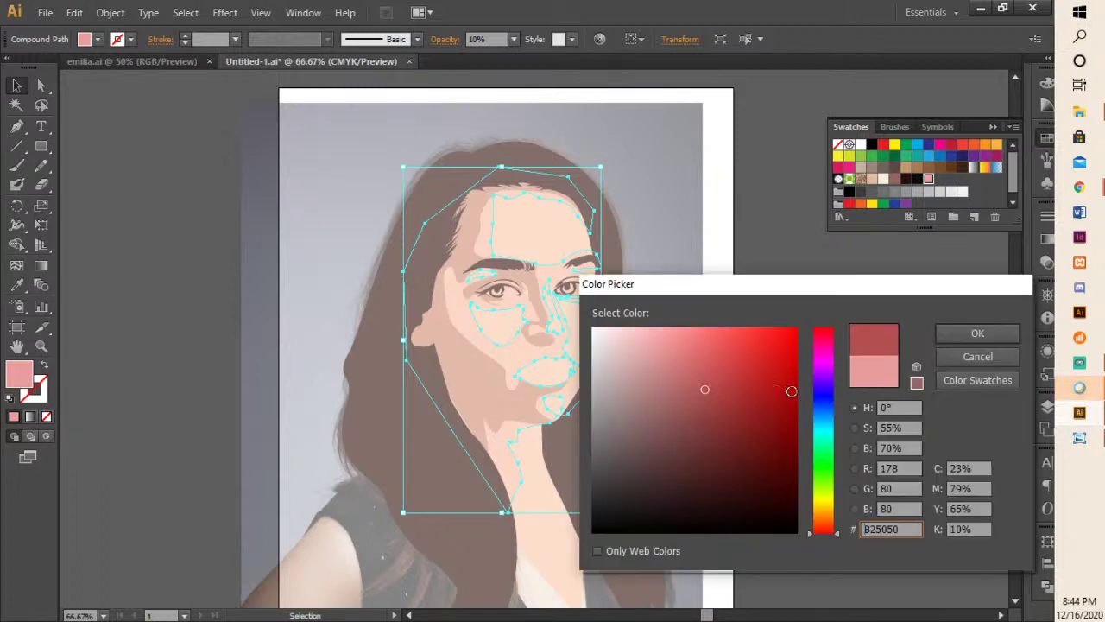
key(Return)
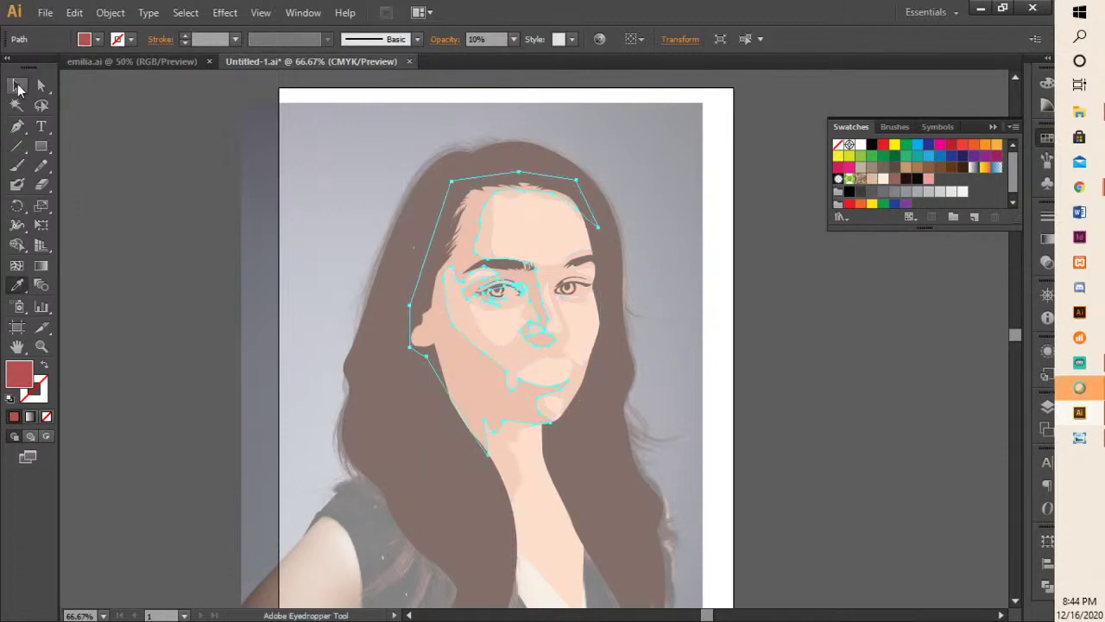
click(19, 87)
click(745, 294)
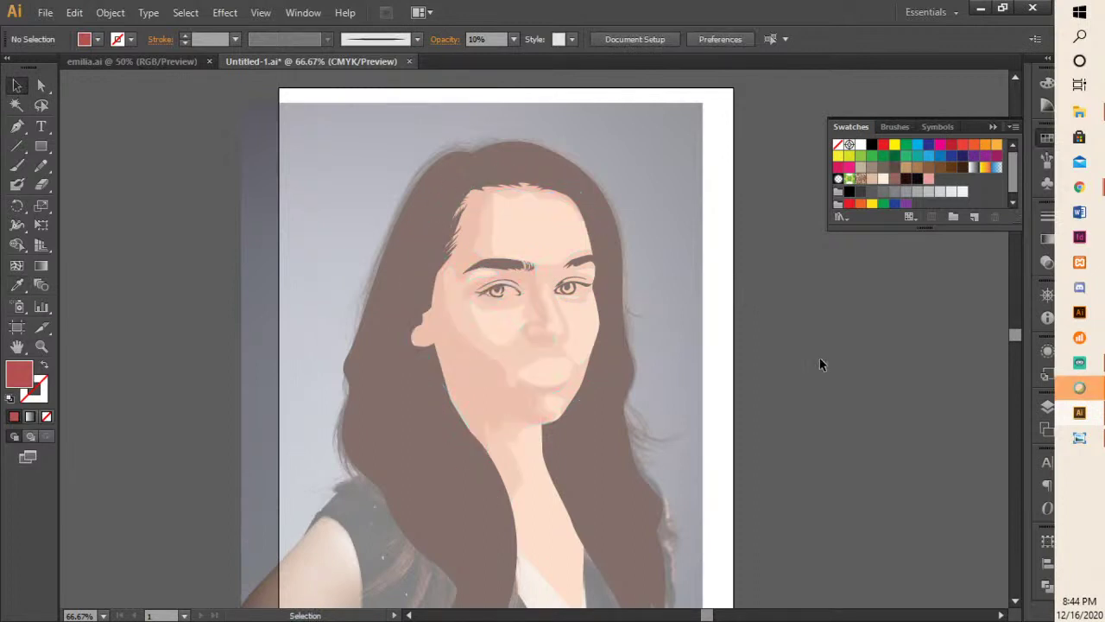
- Switch to the emilia.ai document and set the photo on the Image Layer to 50% opacity
click(149, 69)
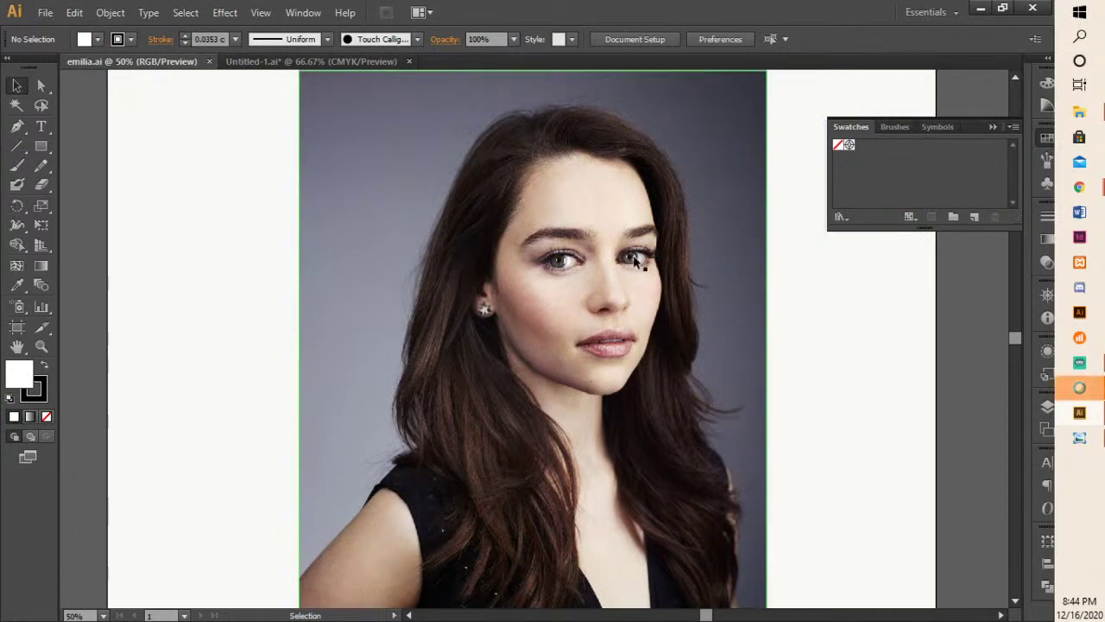
click(1046, 406)
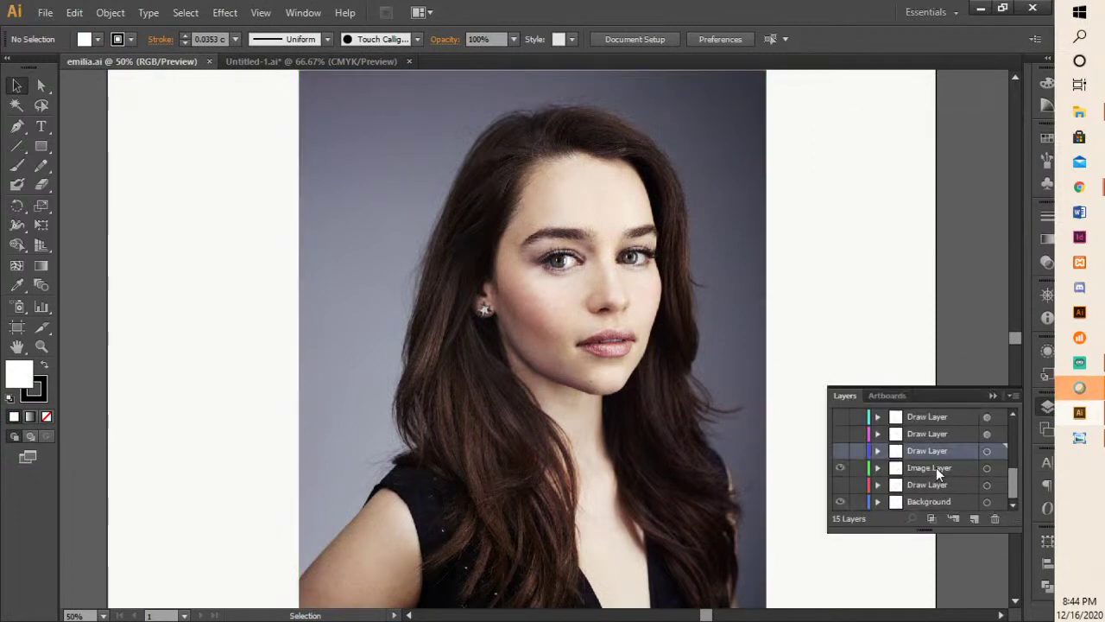
click(906, 472)
click(689, 409)
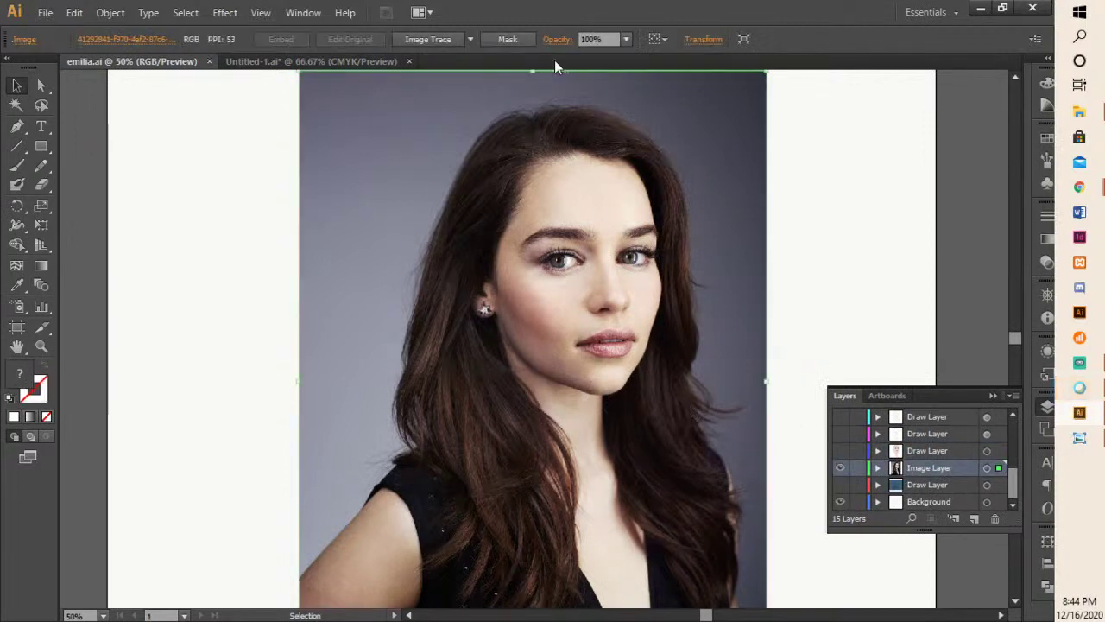
click(626, 40)
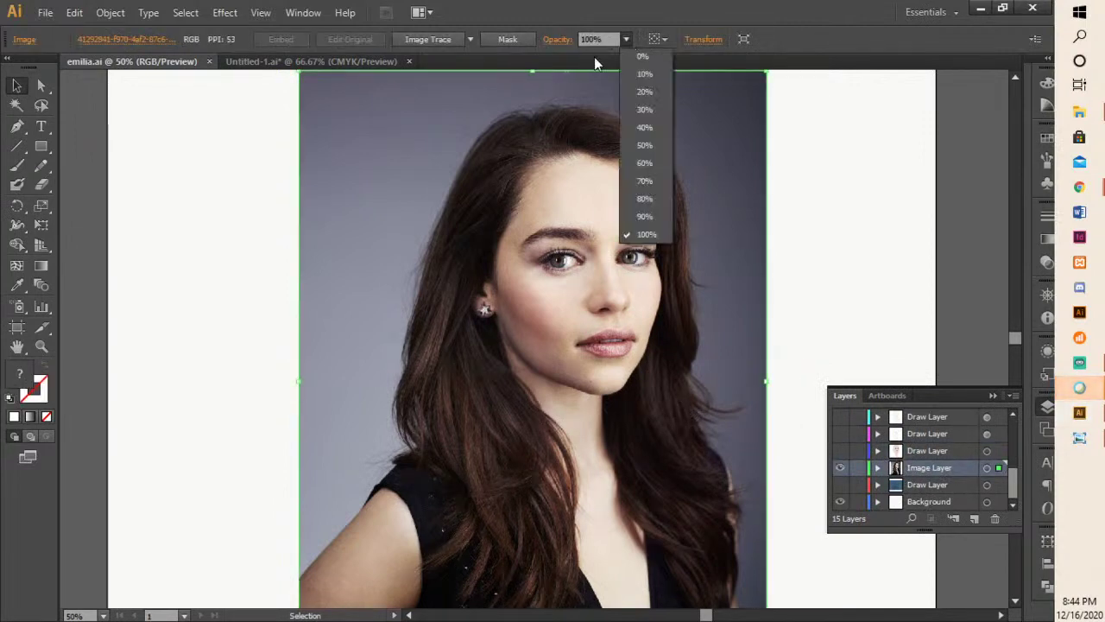
click(637, 143)
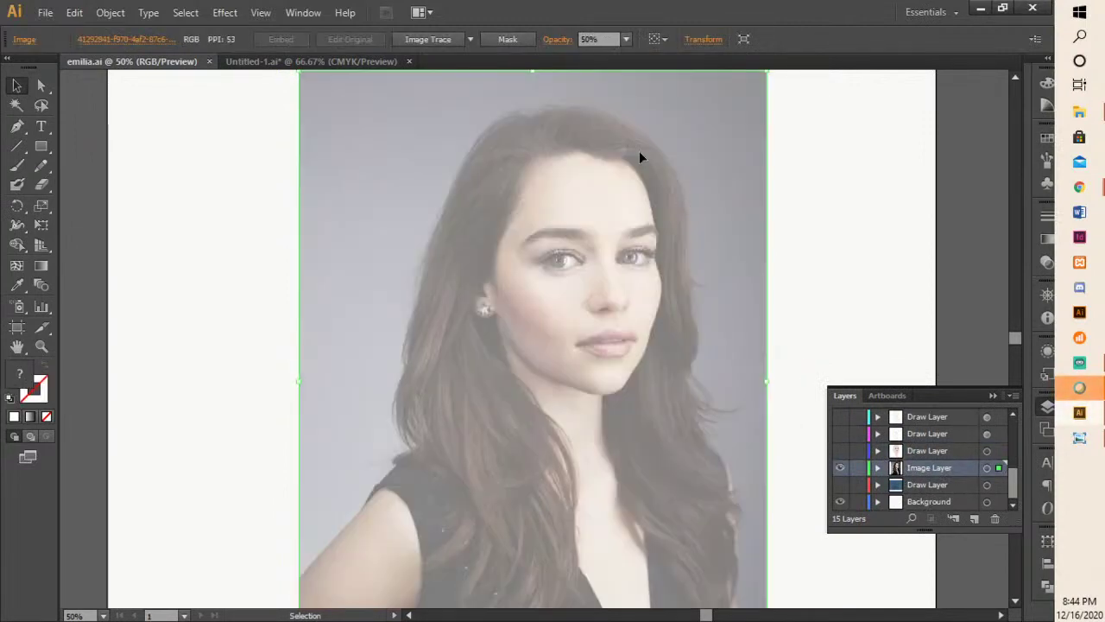
- Show the draw layers holding the pale yellow hair, the face line art and the black eyebrows and lashes
click(841, 451)
click(840, 451)
scroll(915, 458, up, 3)
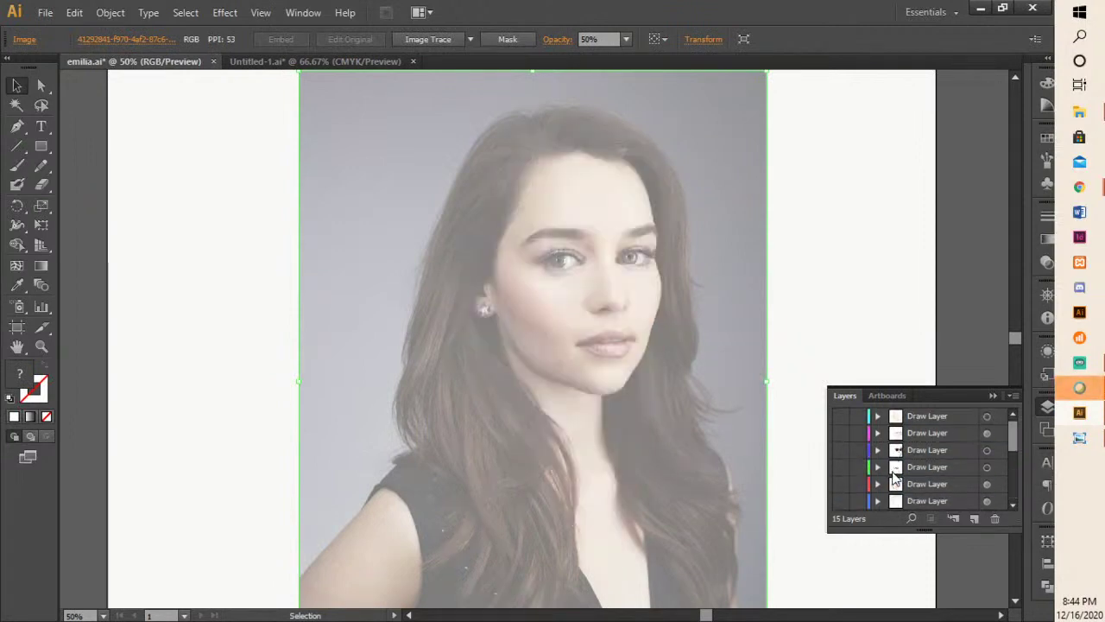
click(841, 417)
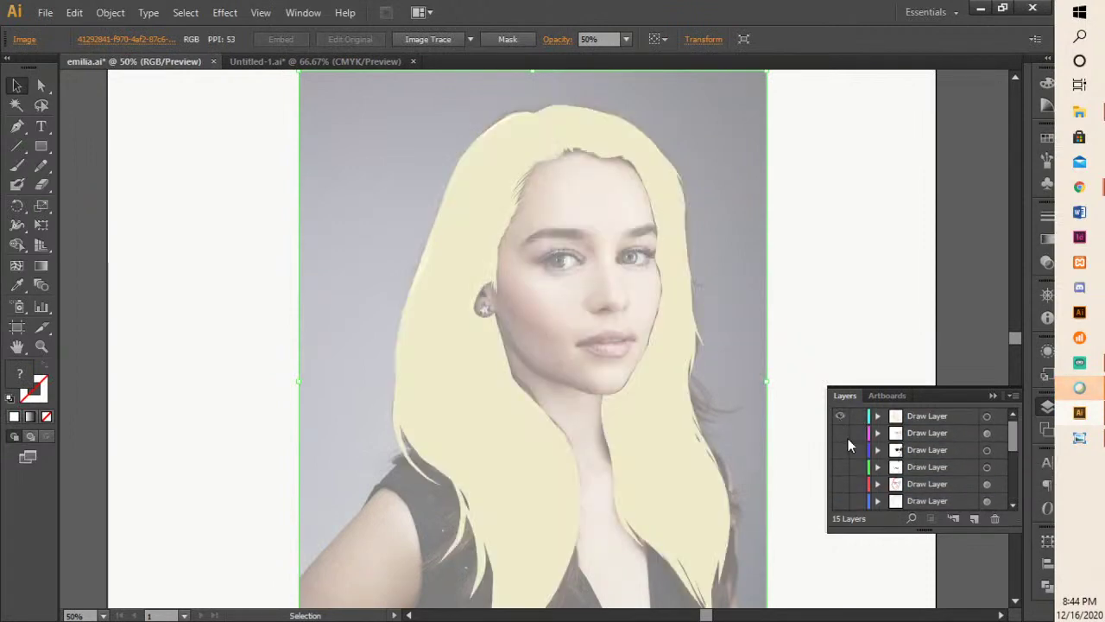
click(841, 434)
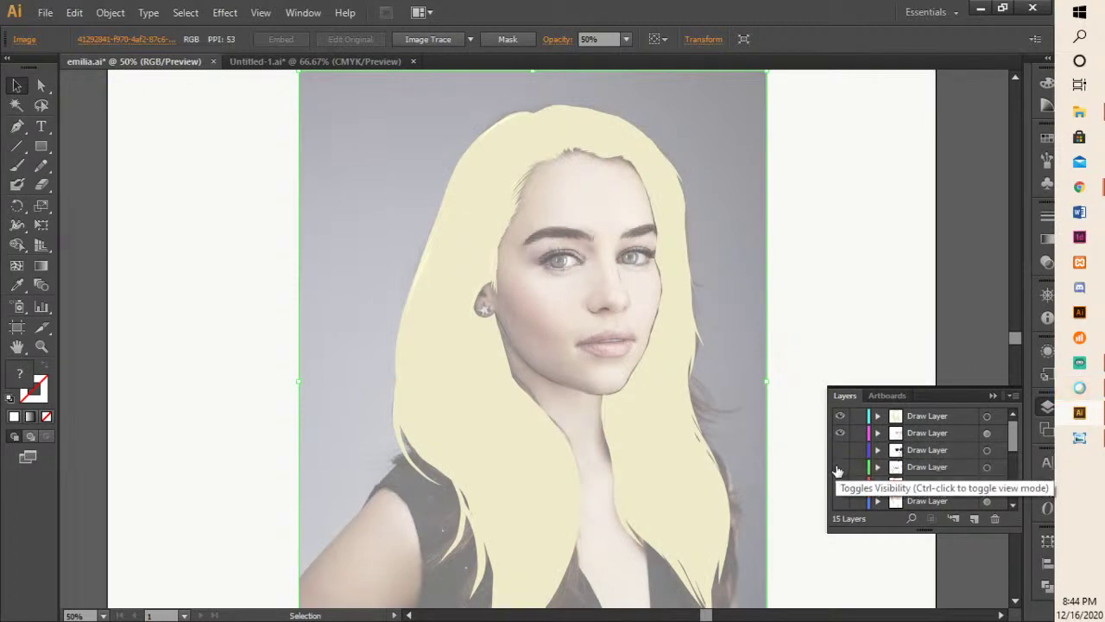
click(841, 451)
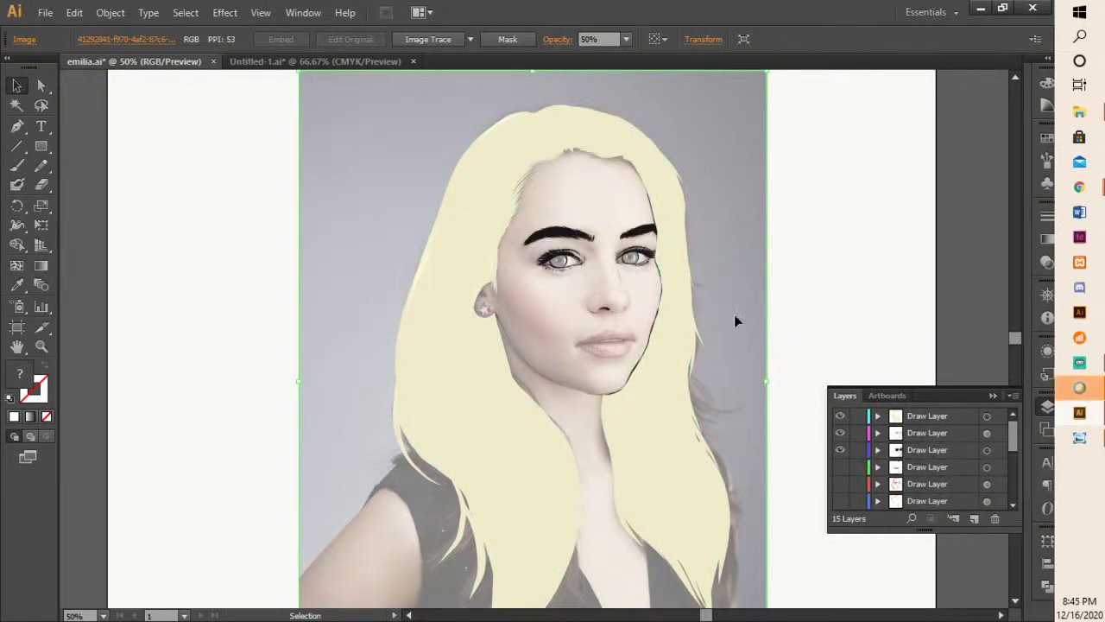
click(685, 325)
- Compare the artwork with the photo hidden and with the blue background layer shown in the photo's place
scroll(853, 473, down, 3)
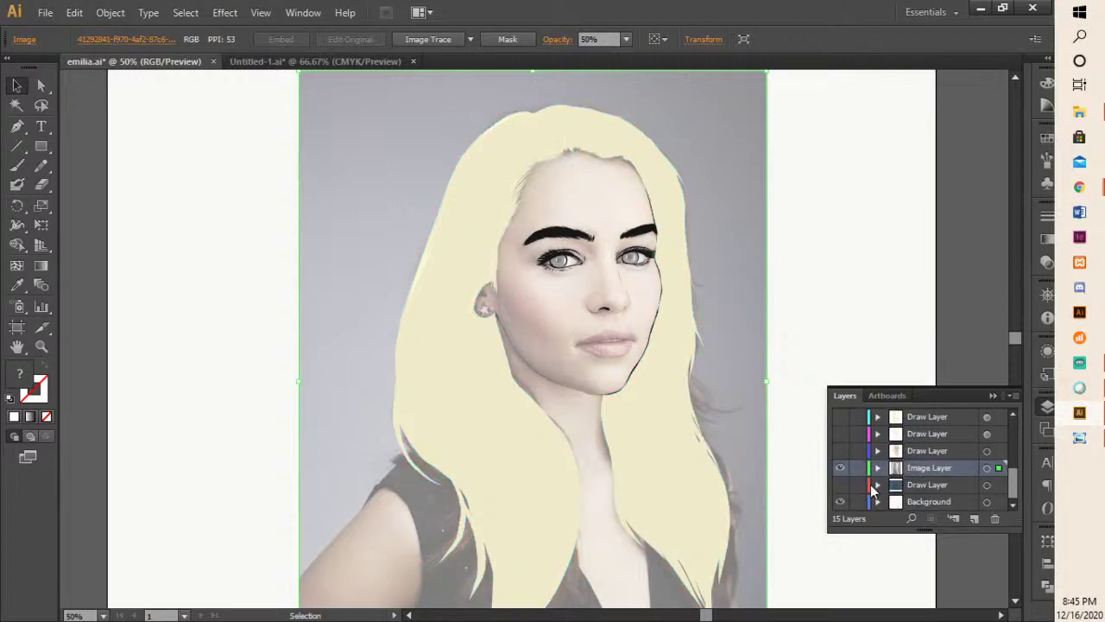
click(840, 468)
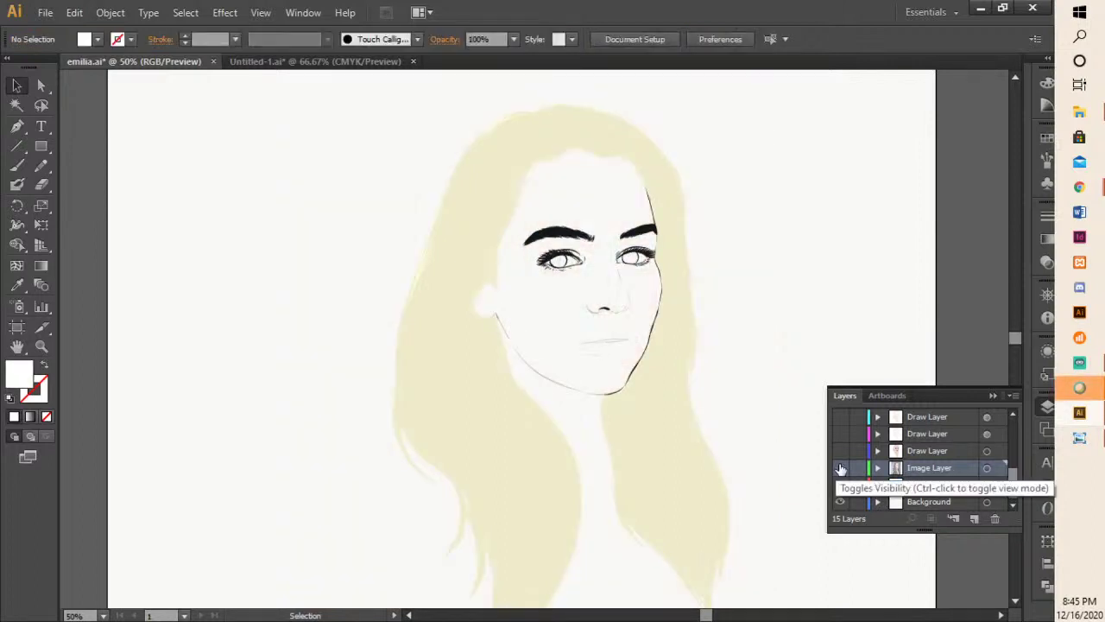
click(840, 468)
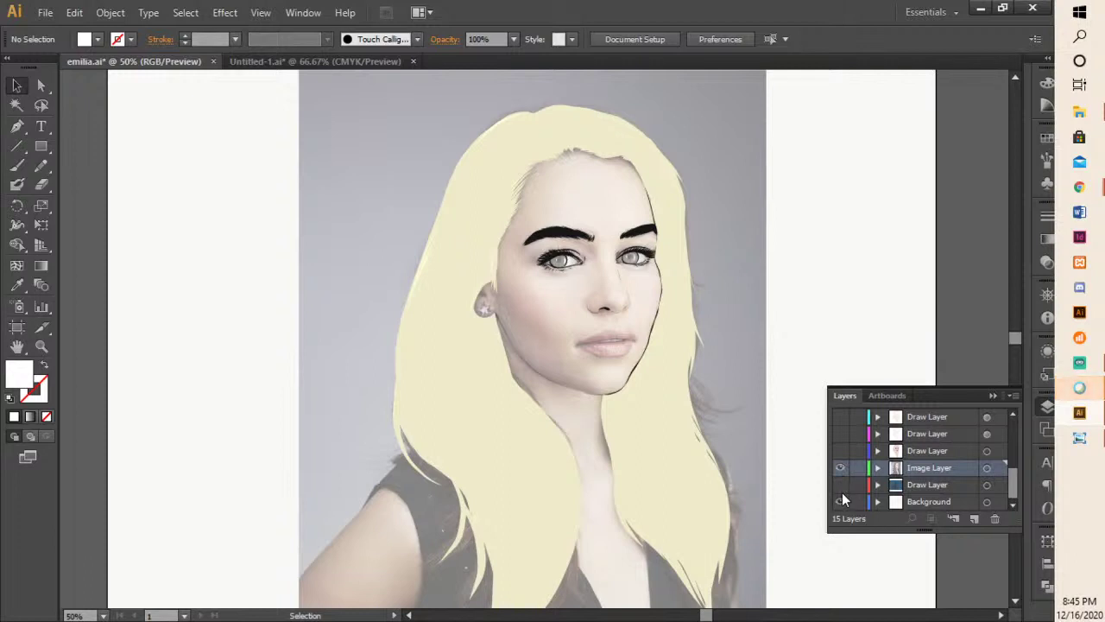
click(842, 486)
click(842, 468)
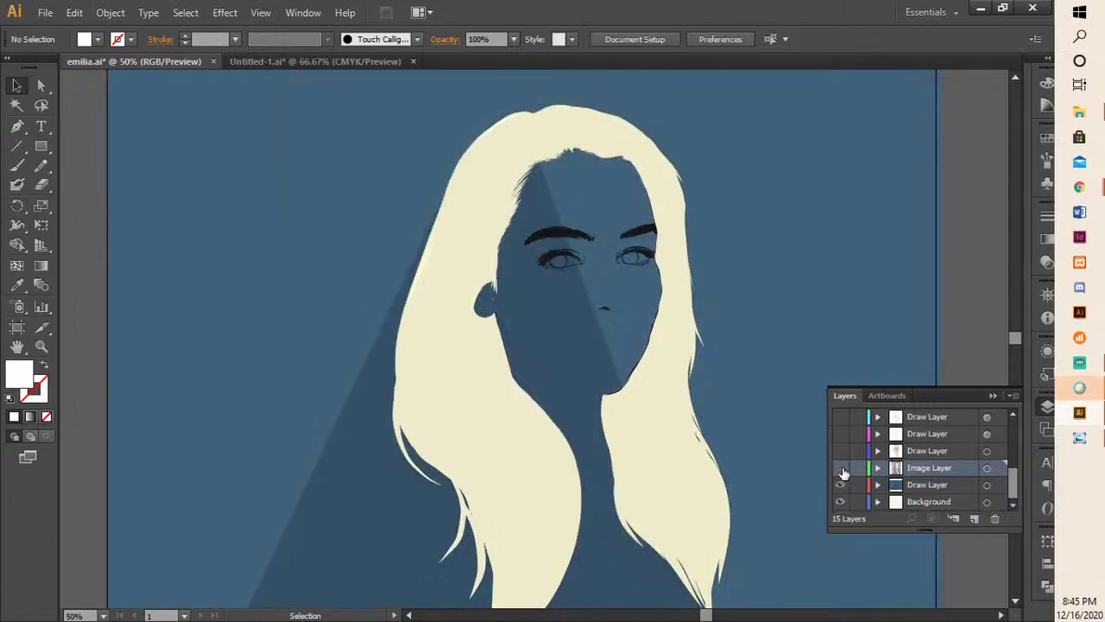
click(840, 468)
click(841, 484)
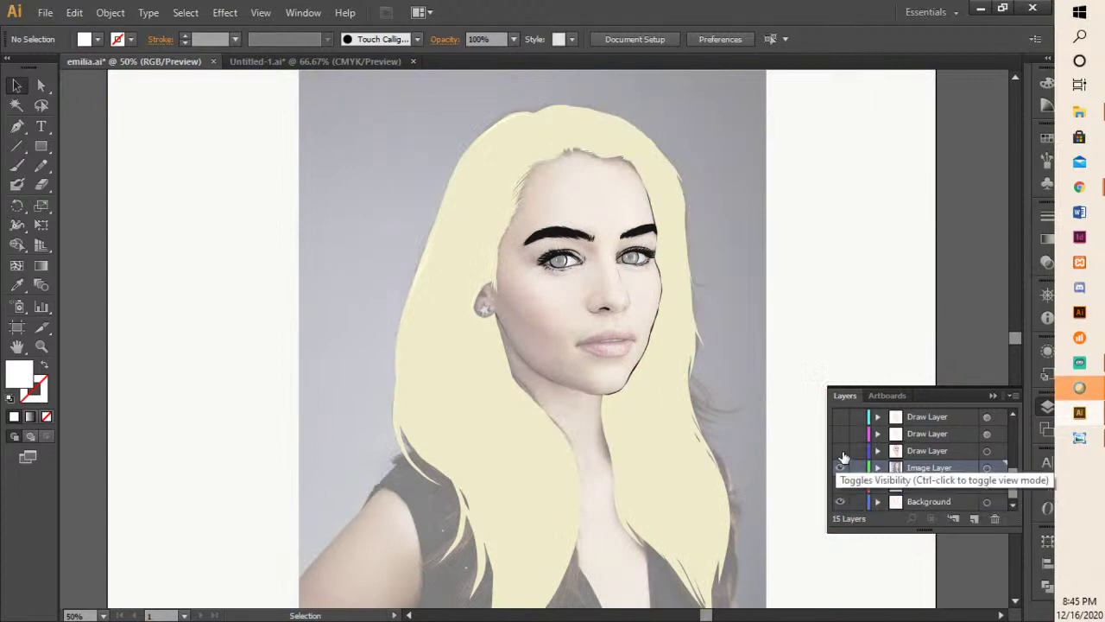
- Show the flat skin base layer and the first shading layer above it, and examine the shading outlines on the face
click(842, 452)
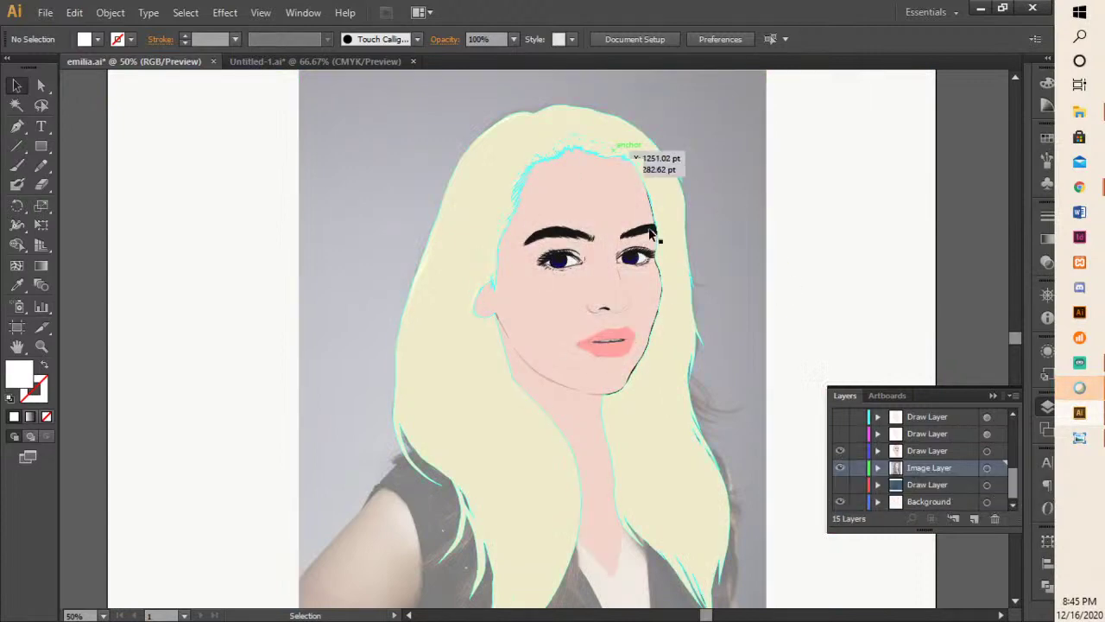
scroll(902, 491, up, 1)
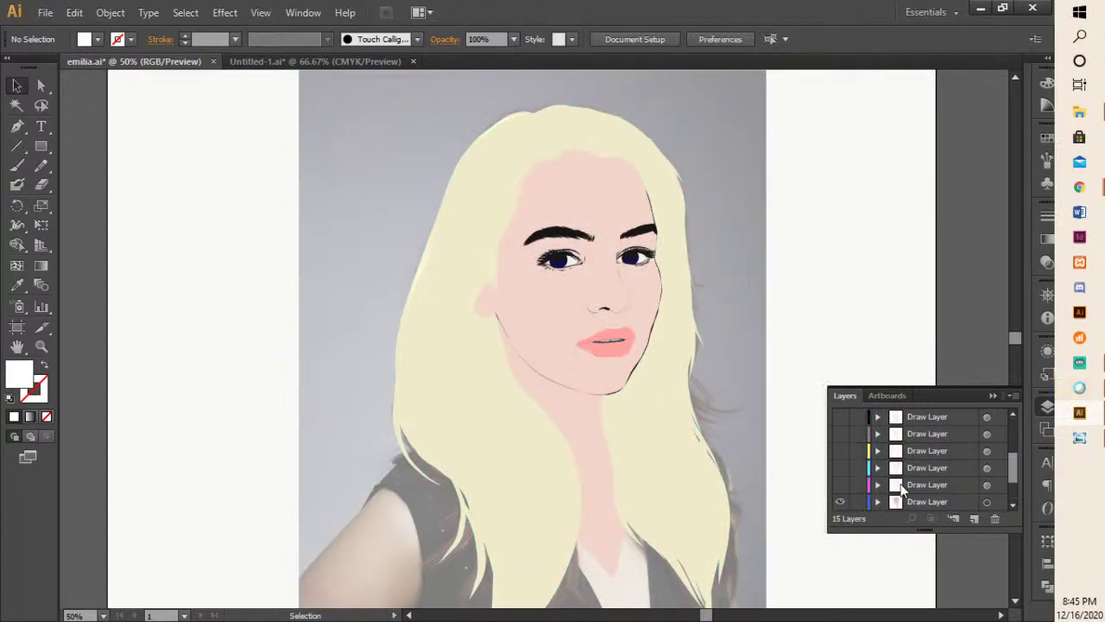
click(841, 487)
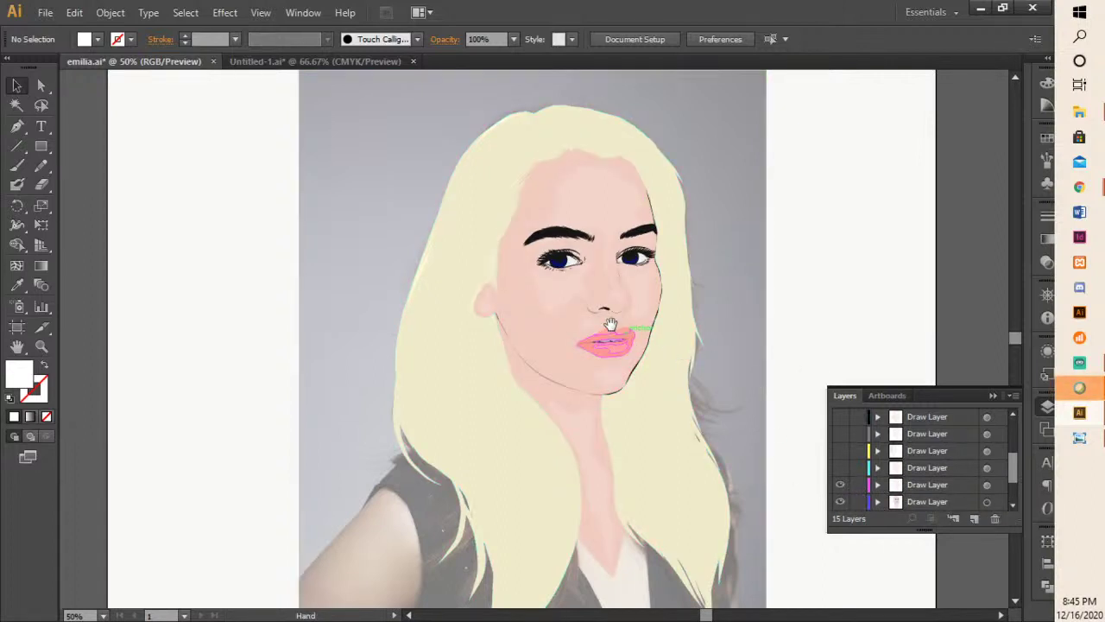
drag(611, 247, 611, 325)
scroll(611, 325, down, 1)
scroll(612, 325, up, 2)
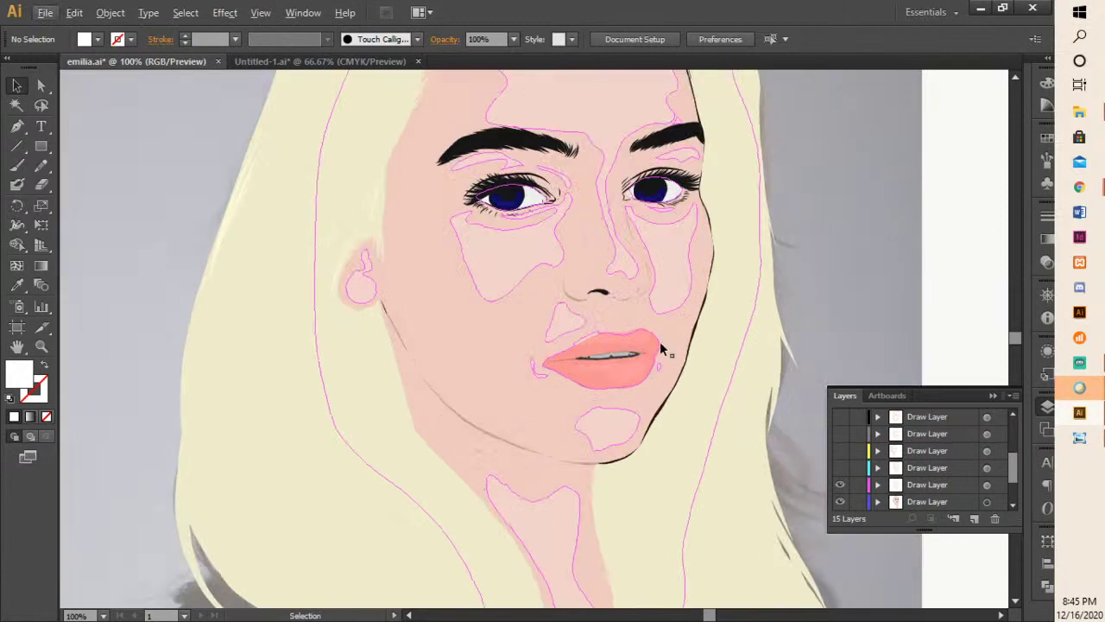
- Show the next four skin shading layers one by one above the first shading layer, with the whole face in view
scroll(660, 348, down, 1)
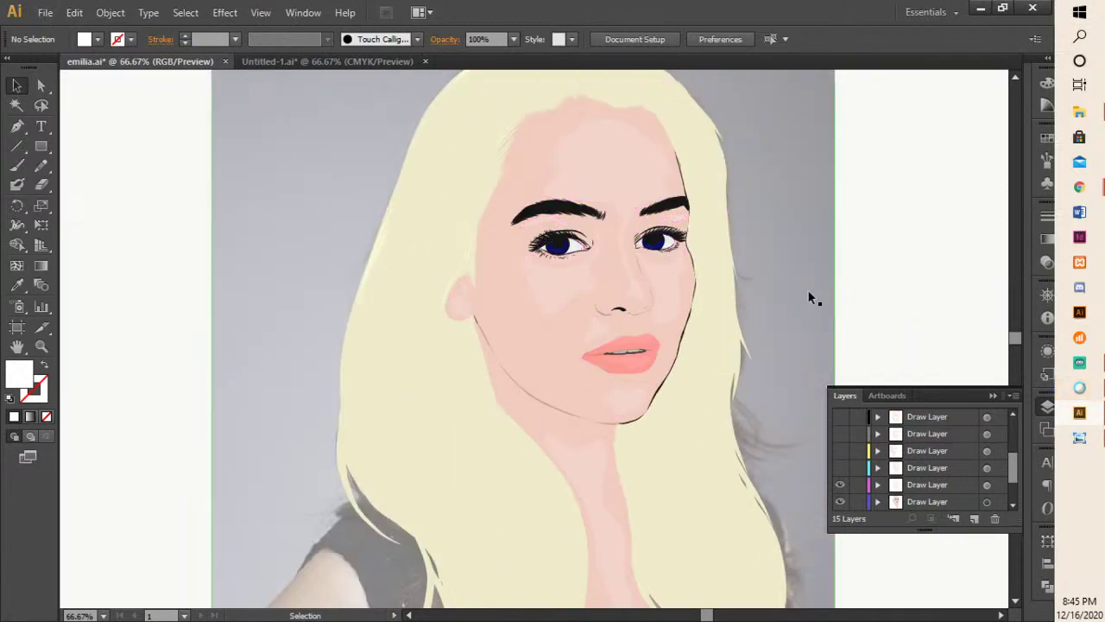
drag(812, 298, 776, 330)
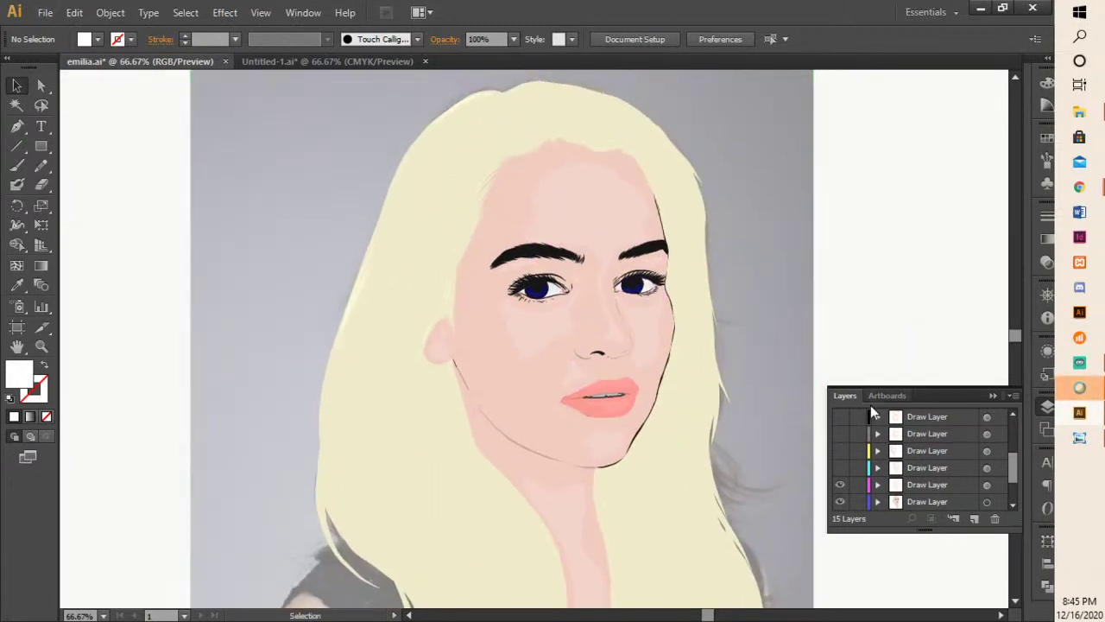
click(841, 468)
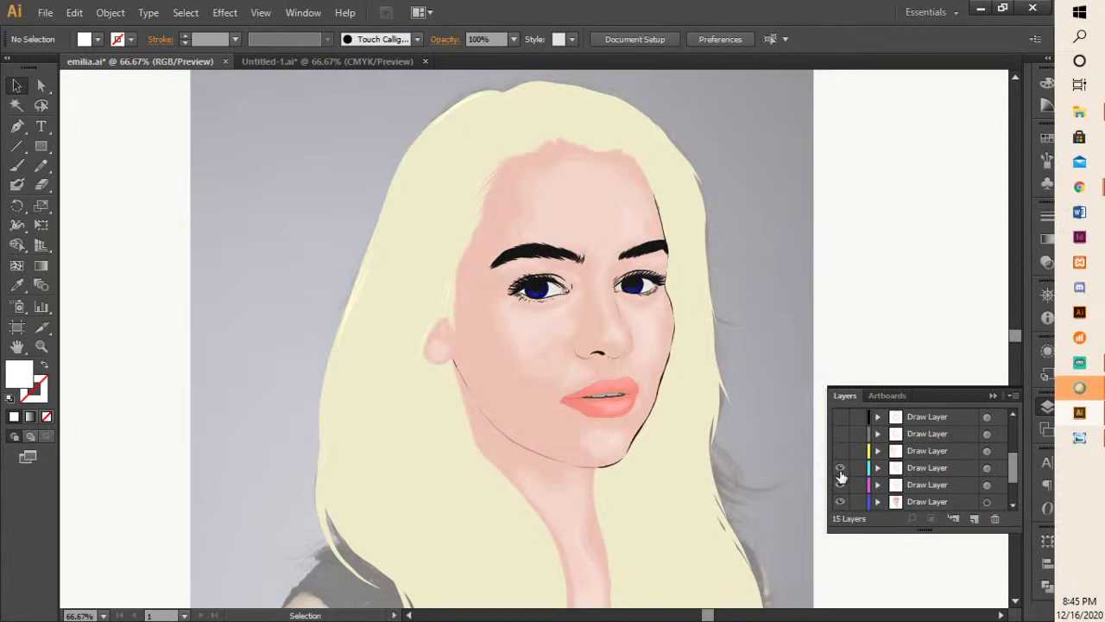
click(841, 451)
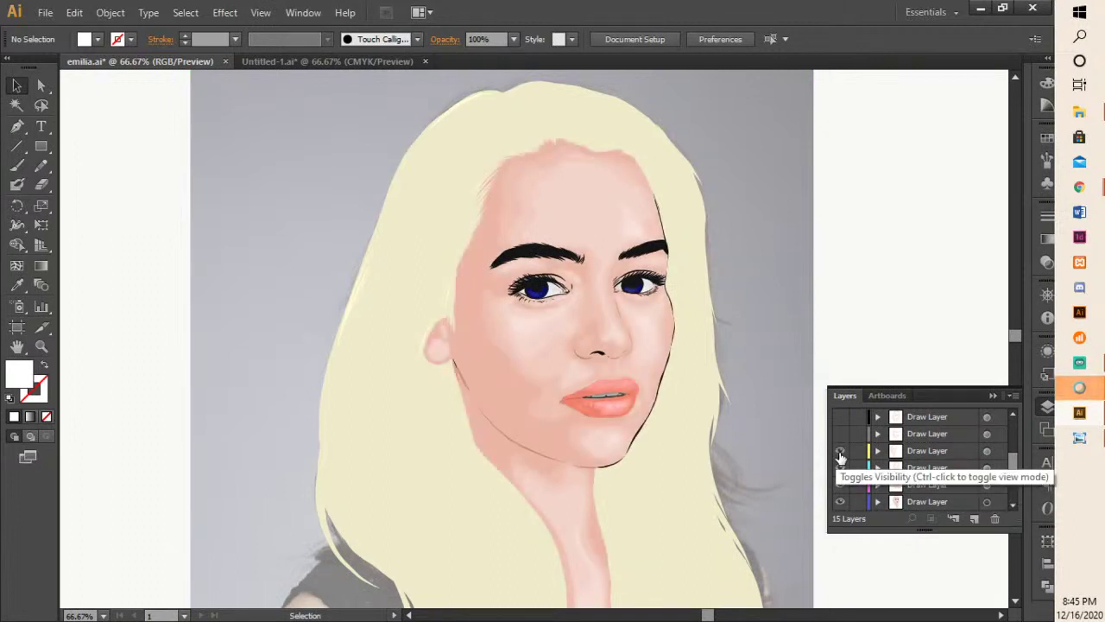
click(839, 435)
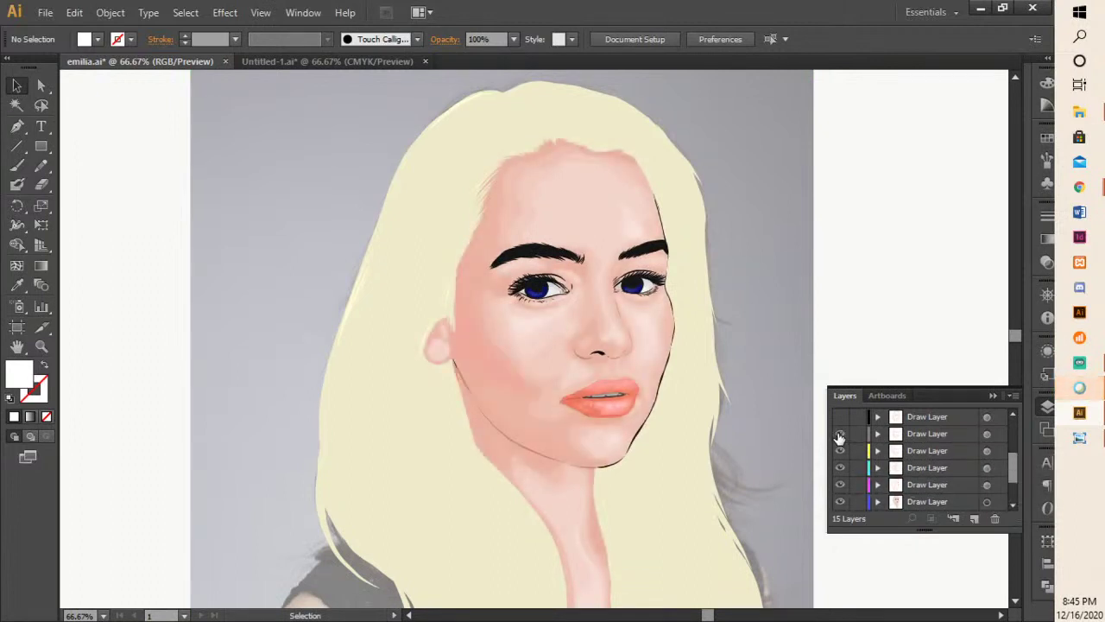
click(839, 417)
- Show the remaining three hidden draw layers above the skin shading
scroll(850, 449, up, 3)
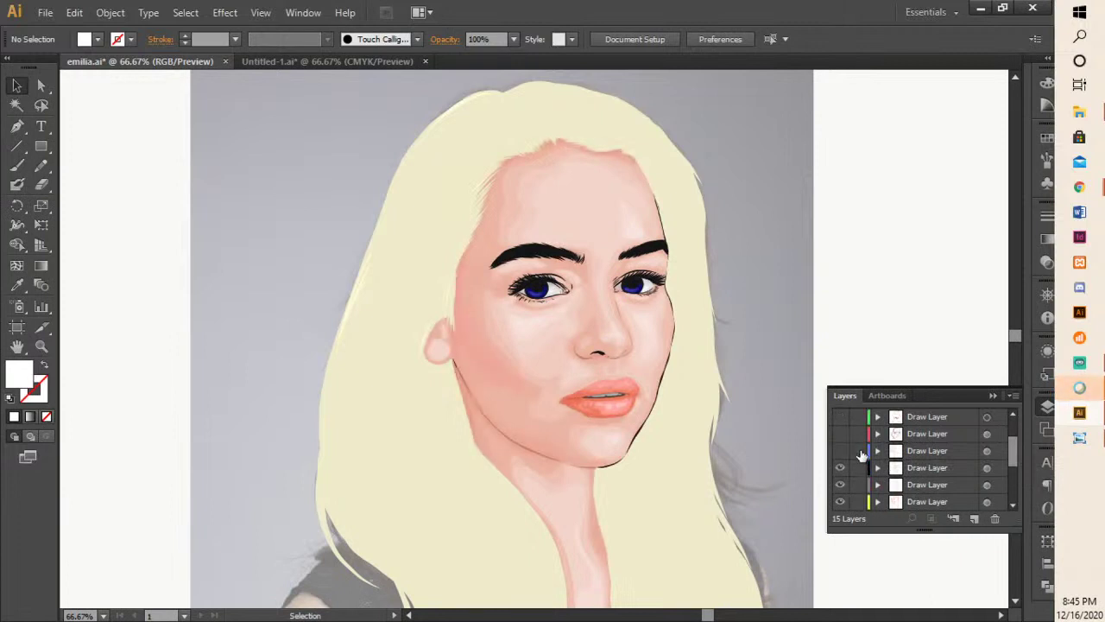
click(839, 456)
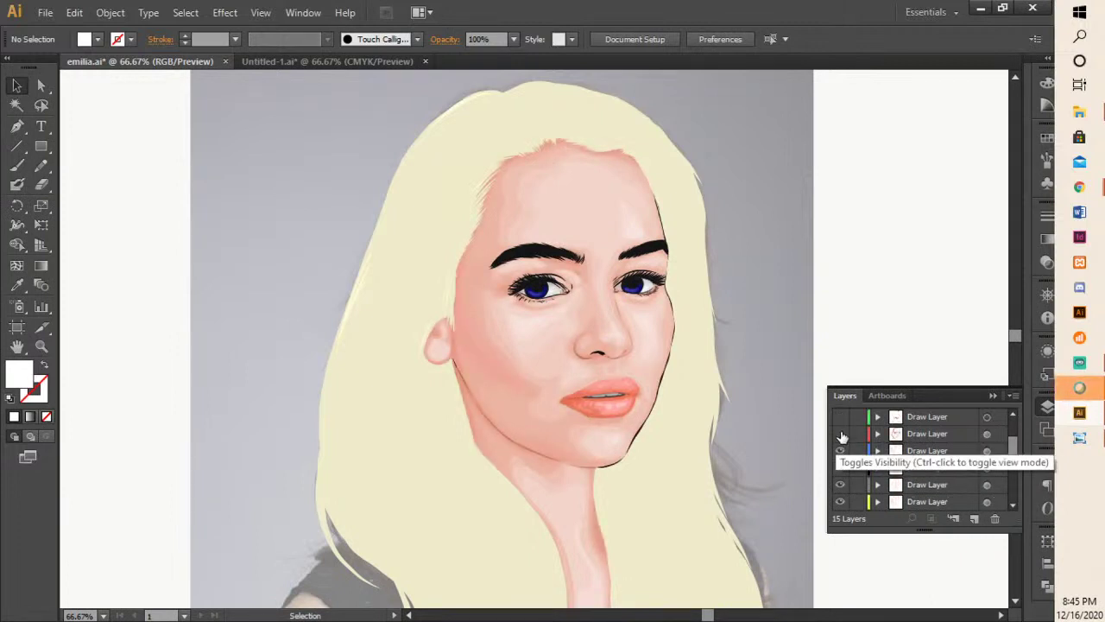
click(842, 435)
scroll(857, 457, up, 1)
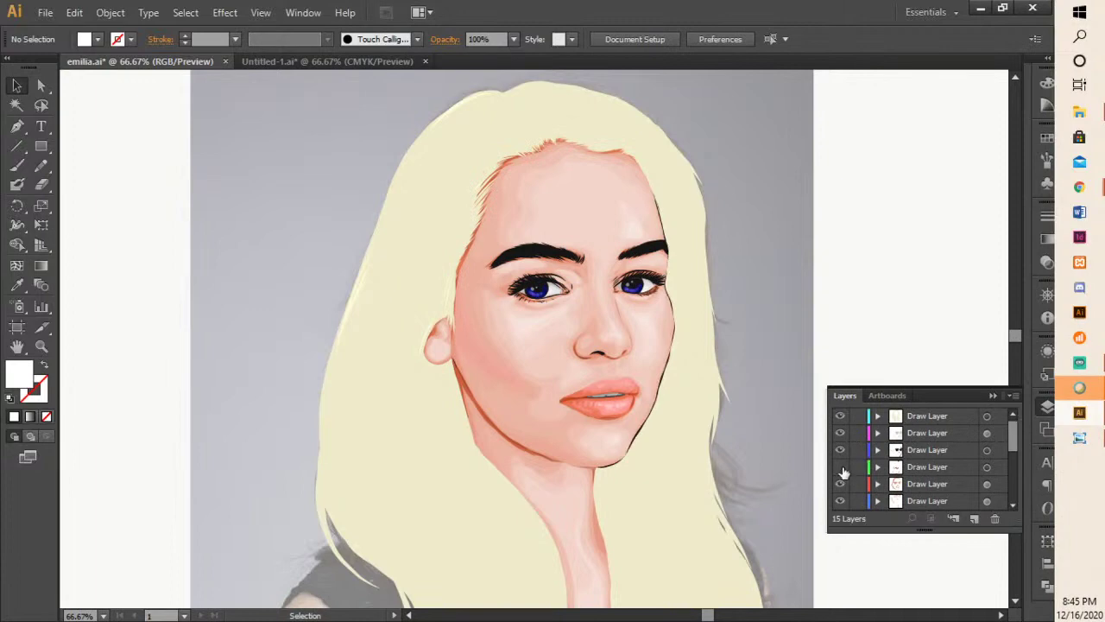
click(841, 467)
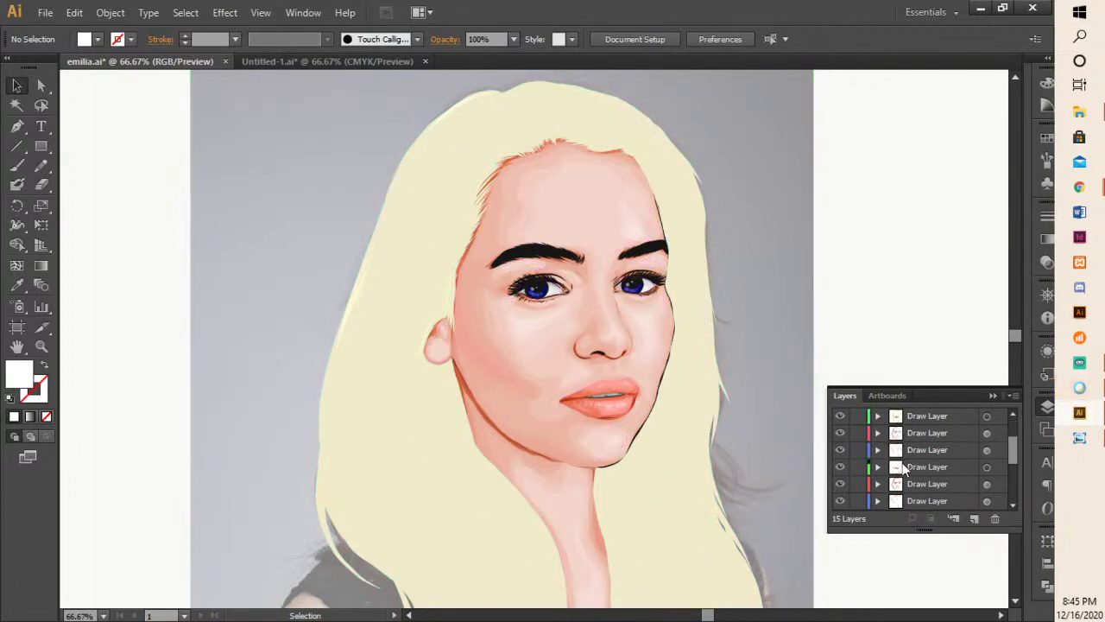
- Hide the photo on the Image Layer, show the blue background layer, and examine the complete portrait
scroll(899, 457, down, 5)
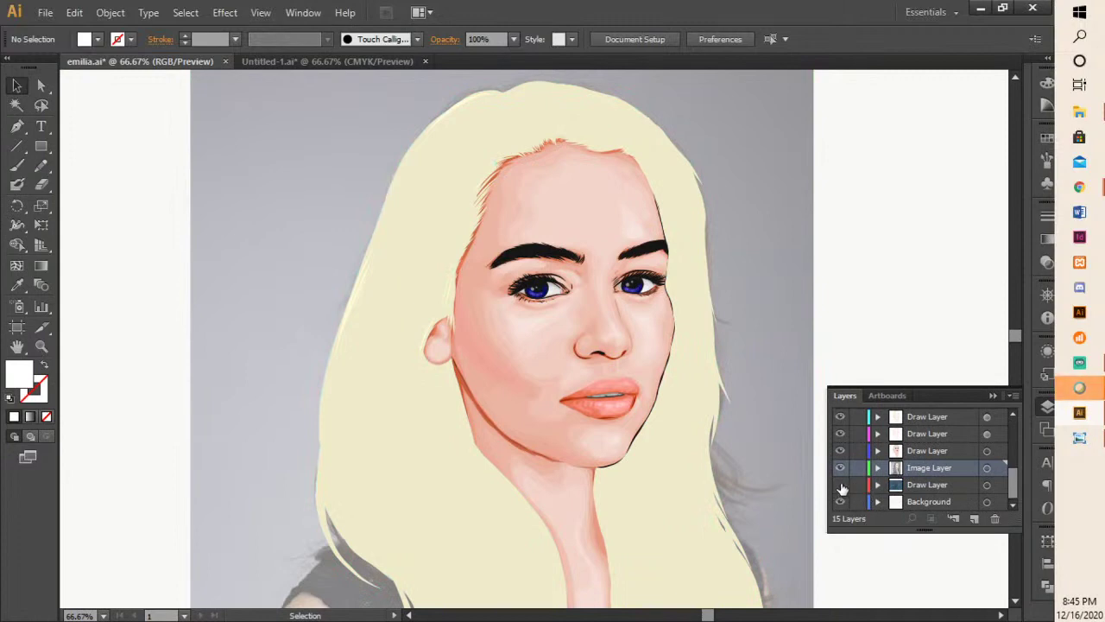
click(840, 467)
click(841, 485)
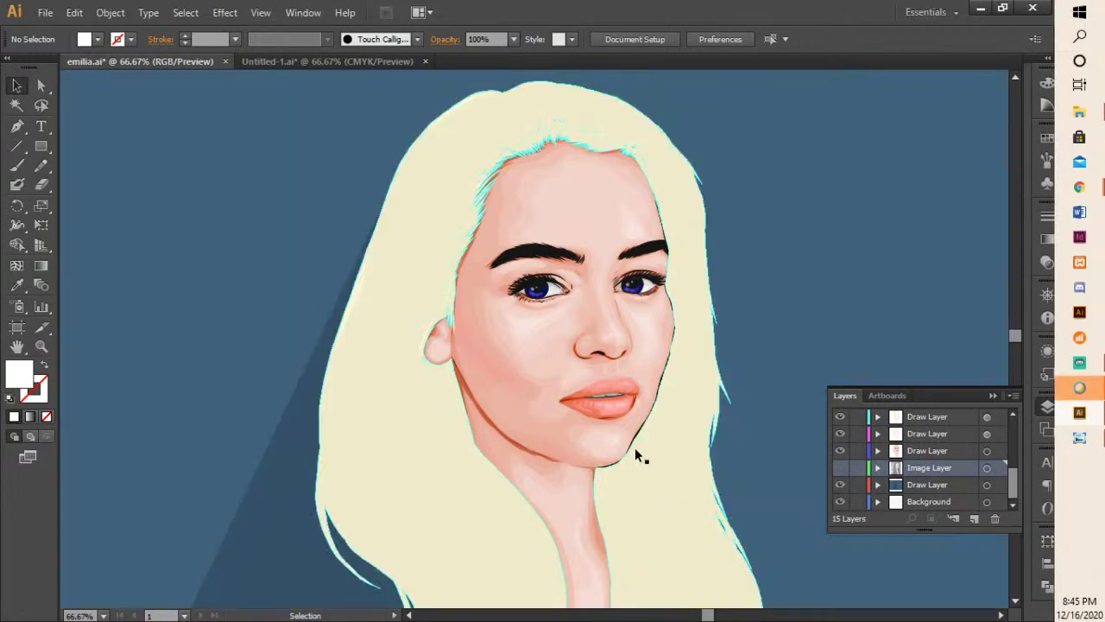
scroll(635, 447, down, 3)
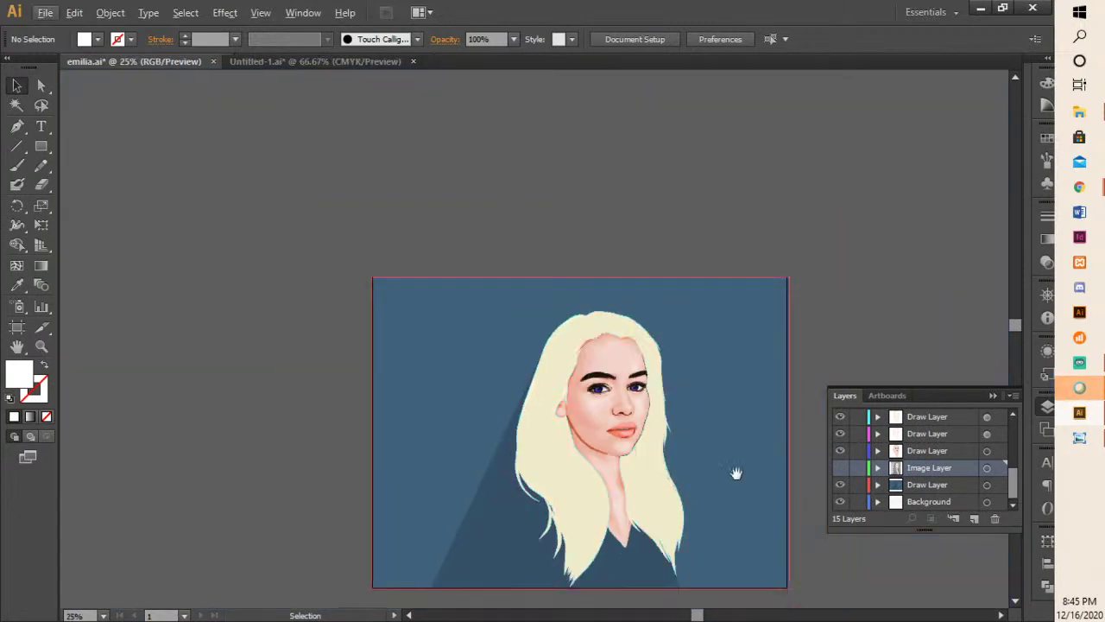
scroll(667, 382, up, 3)
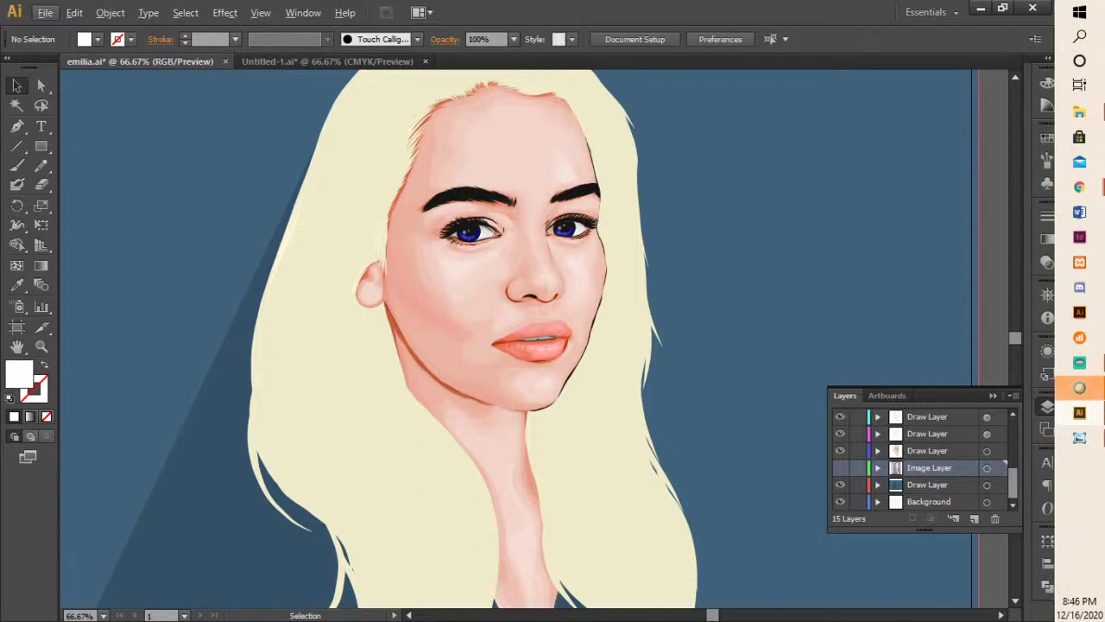
- Switch to the Untitled-1.ai document and hide Layer 4, Layer 6 and Layer 5 so only the photo shows
key(alt+Tab)
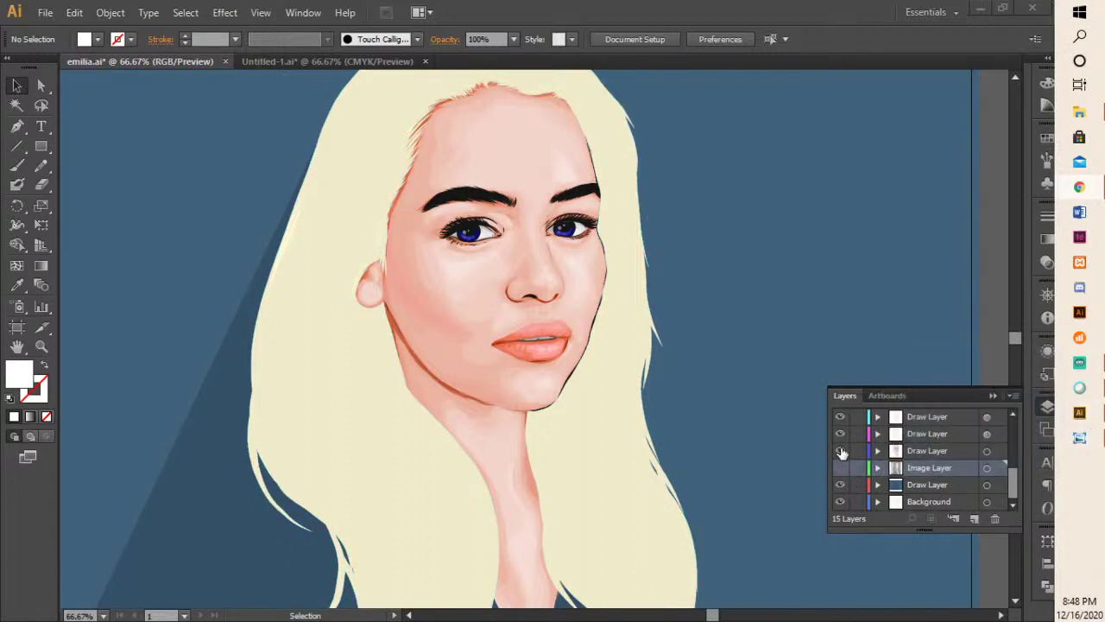
click(337, 62)
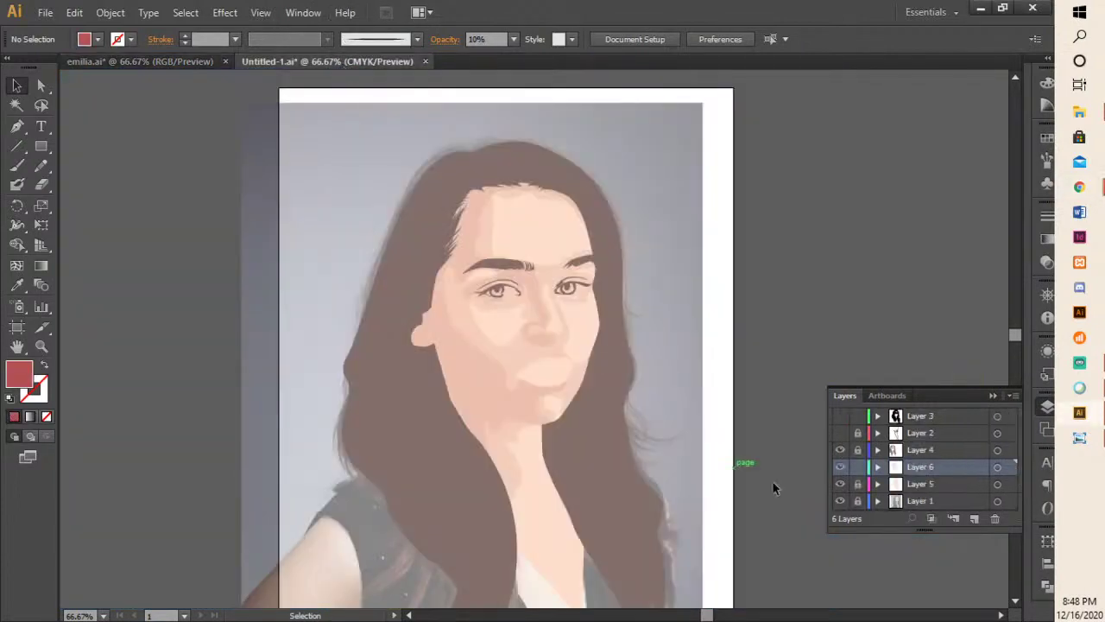
click(840, 451)
click(842, 467)
click(841, 486)
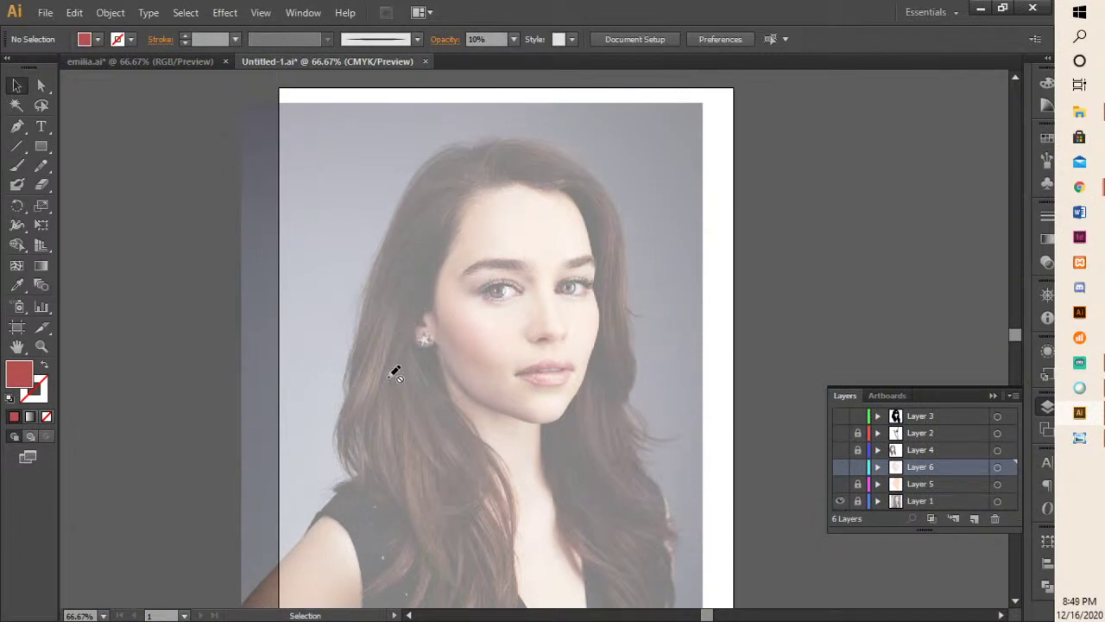
- Add a new layer and draw a long, thin closed strand with forked ends over the hair beside the earring using the Pen tool
click(22, 146)
click(18, 126)
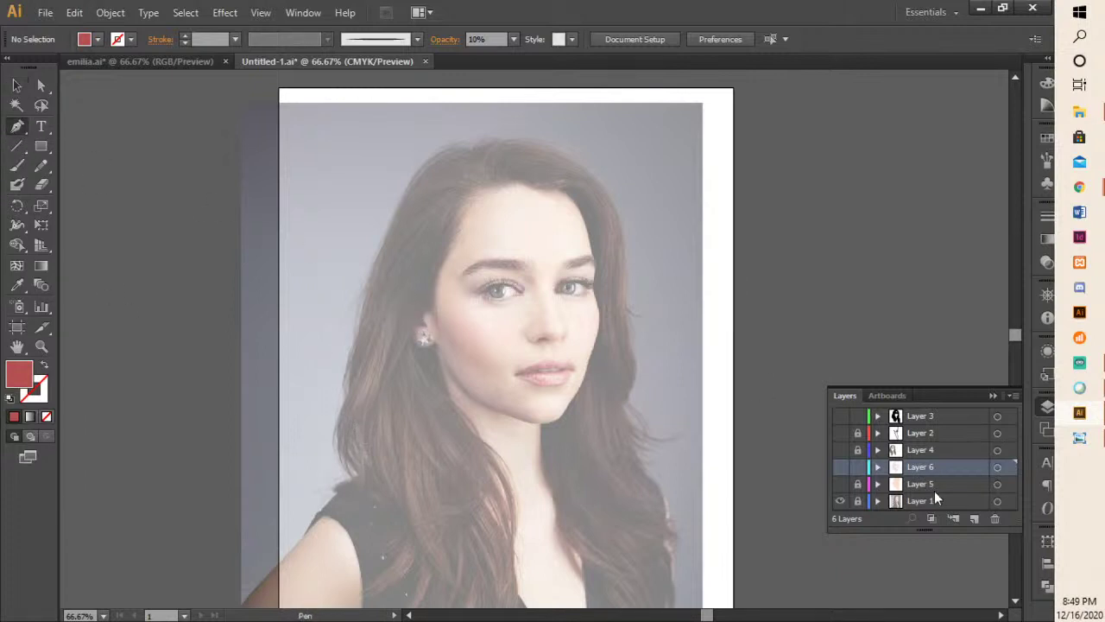
click(974, 518)
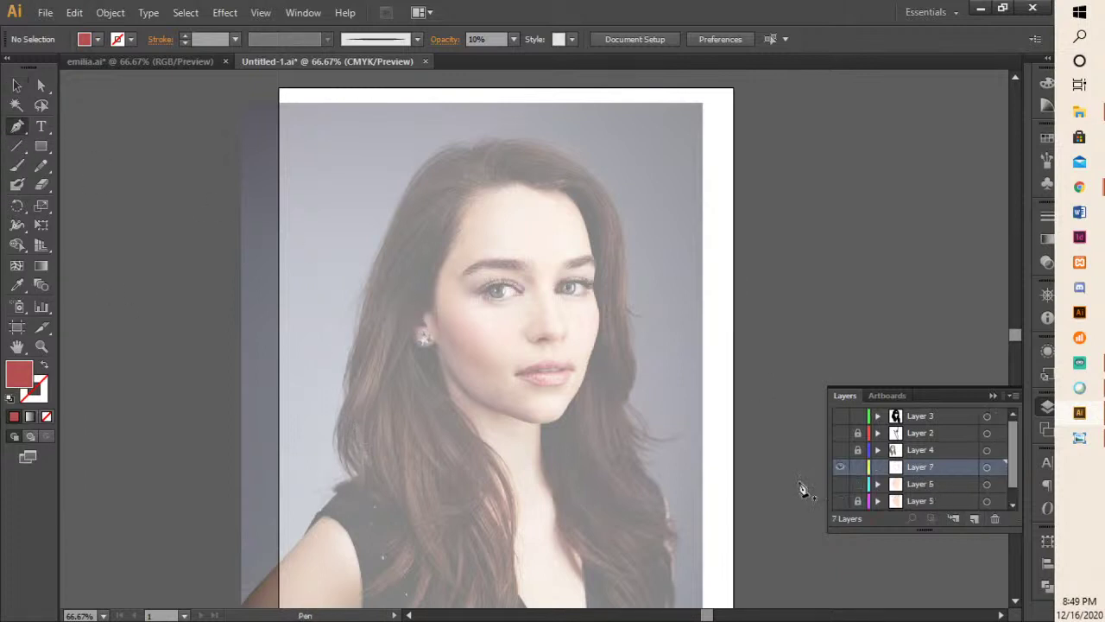
click(398, 306)
drag(362, 413, 367, 390)
click(345, 425)
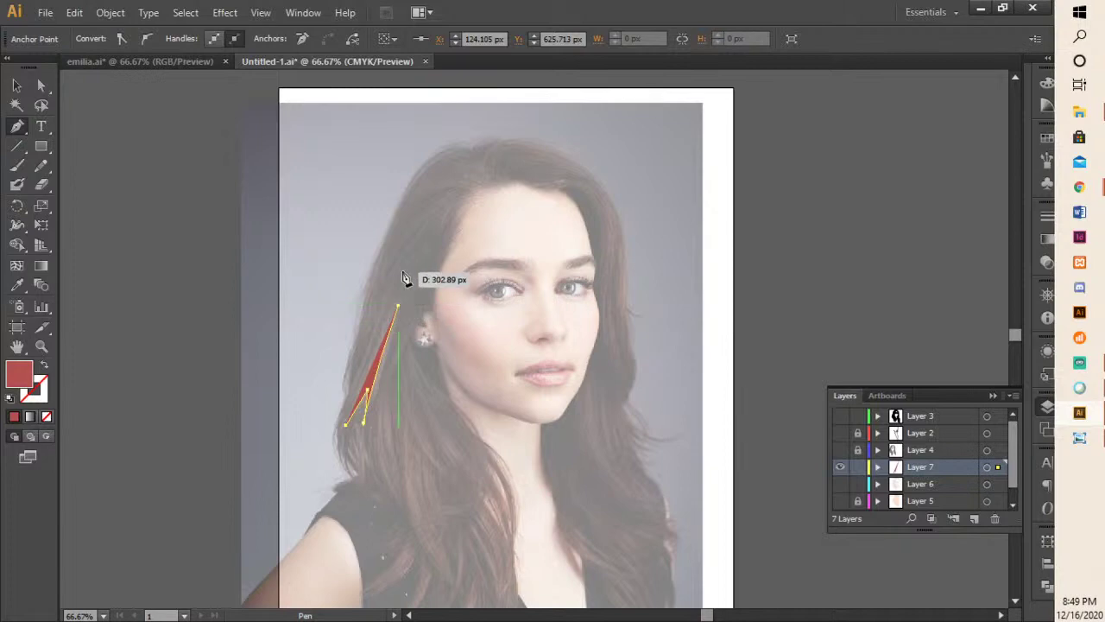
drag(404, 272, 420, 239)
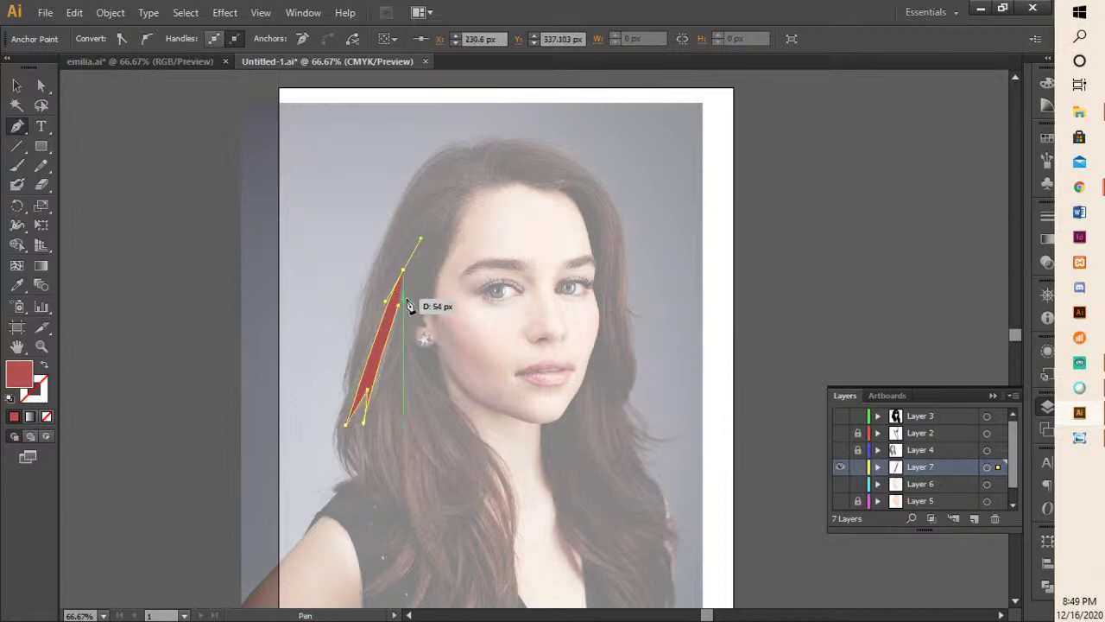
alt+scroll(403, 307, up, 3)
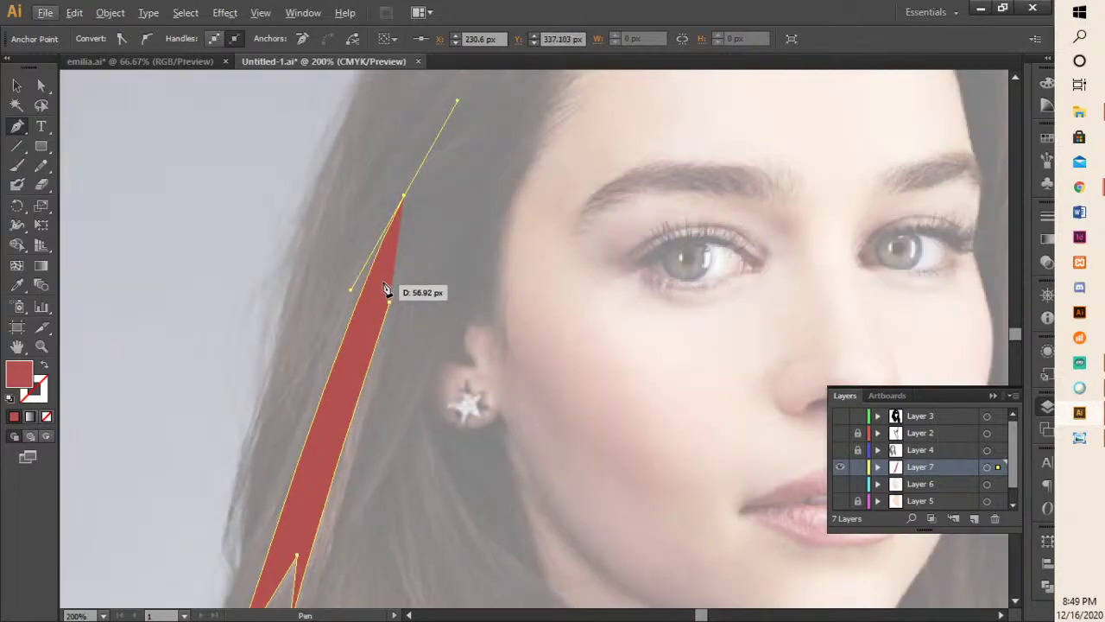
click(403, 198)
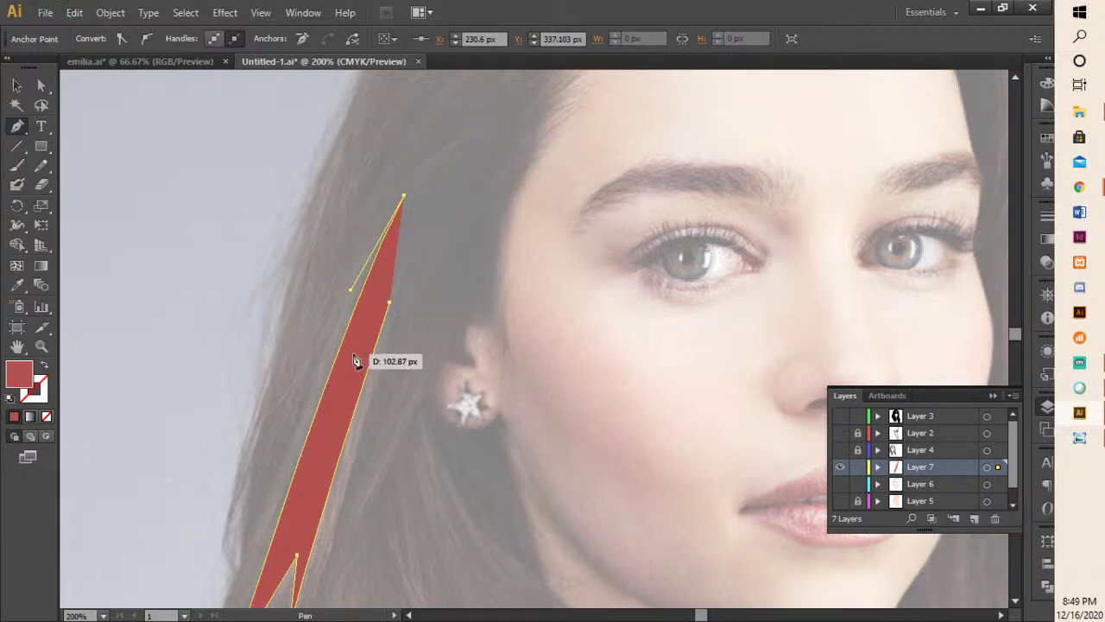
alt+scroll(463, 318, down, 2)
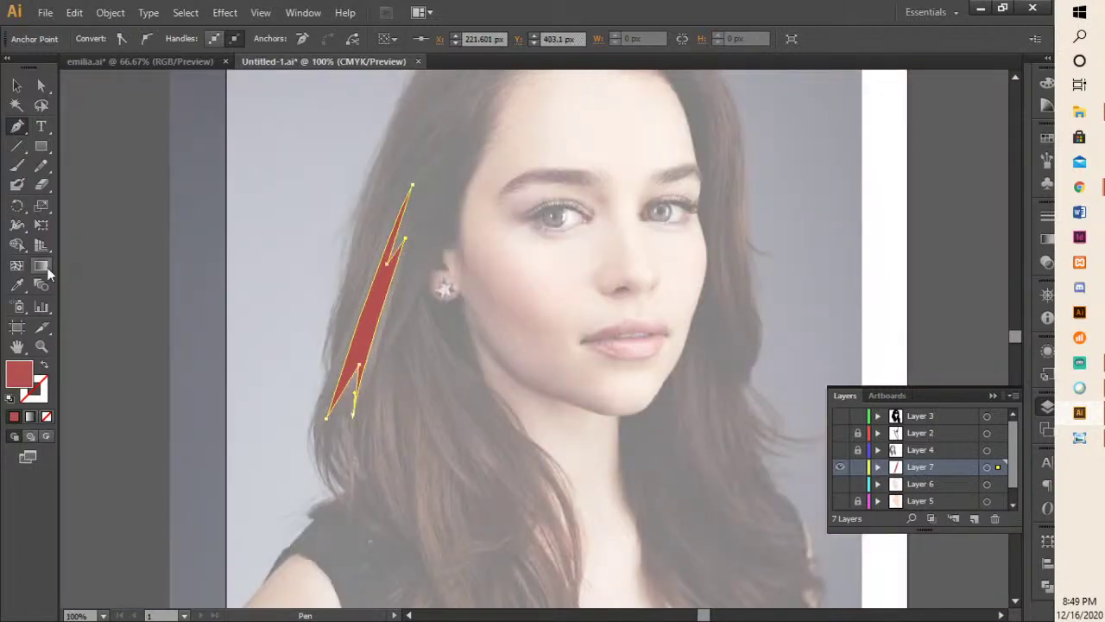
- Fill the hair strand with a white-to-black linear gradient angled at 41.1°, and open the gradient's settings
click(41, 266)
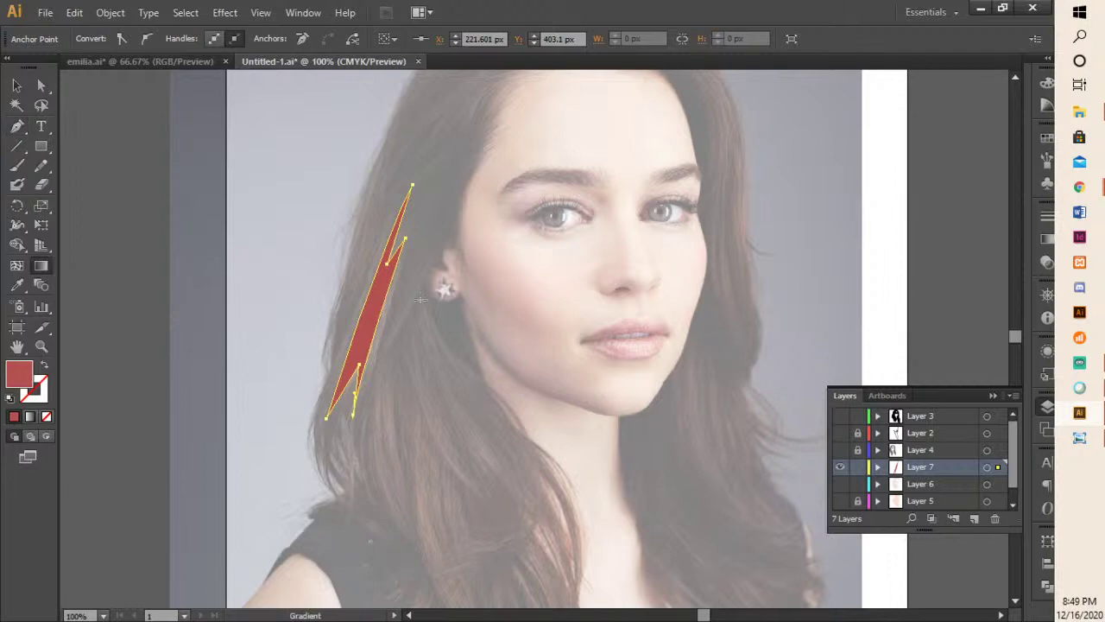
click(402, 320)
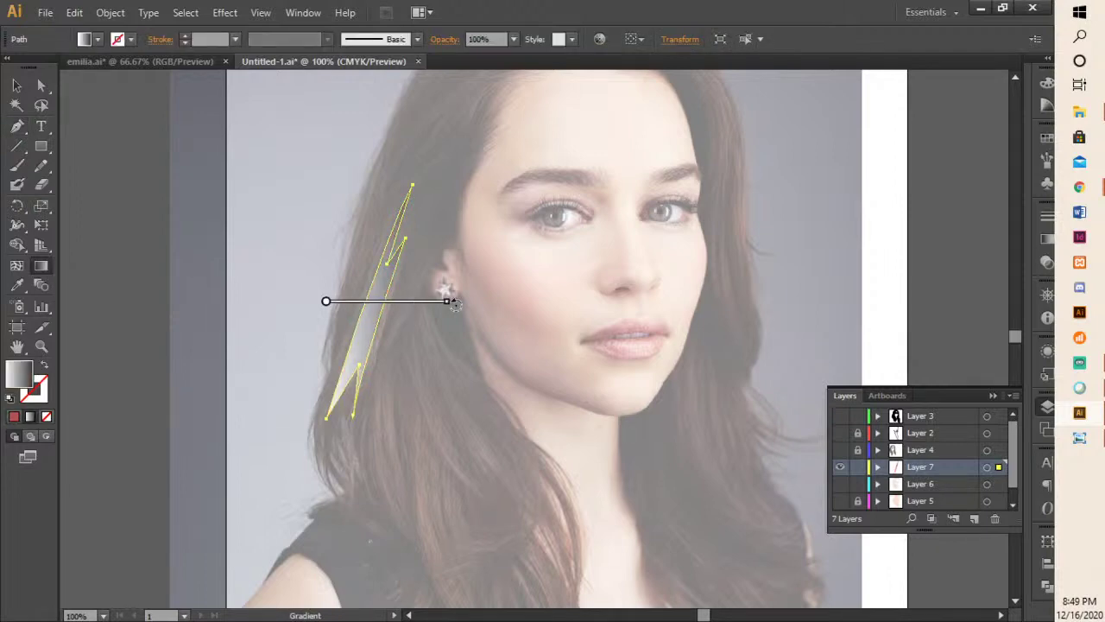
drag(421, 303, 429, 211)
drag(326, 301, 350, 329)
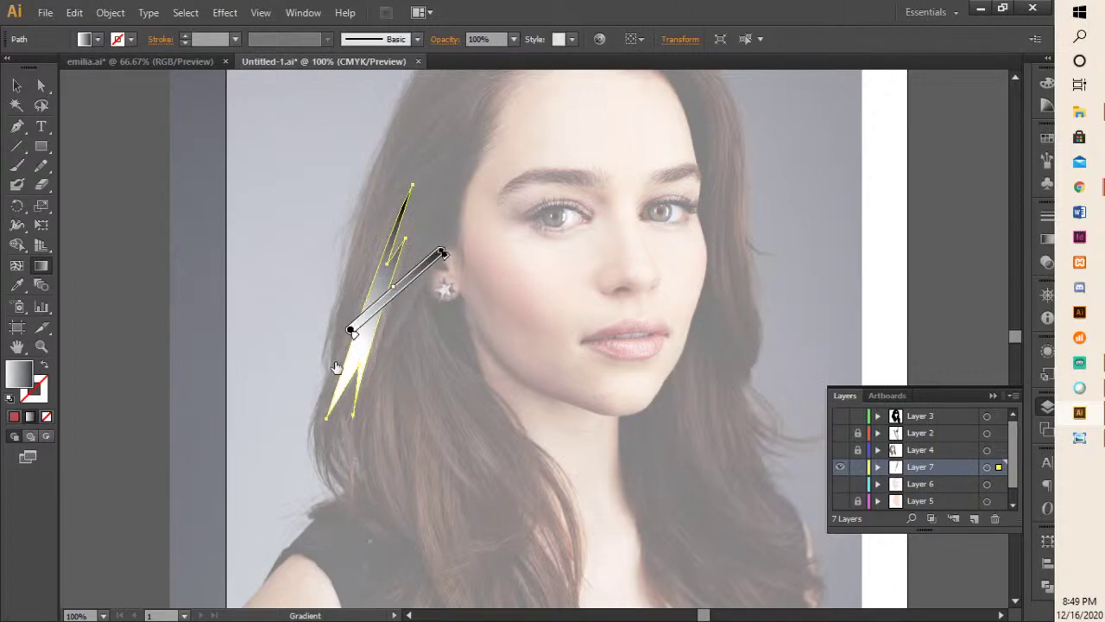
click(1047, 238)
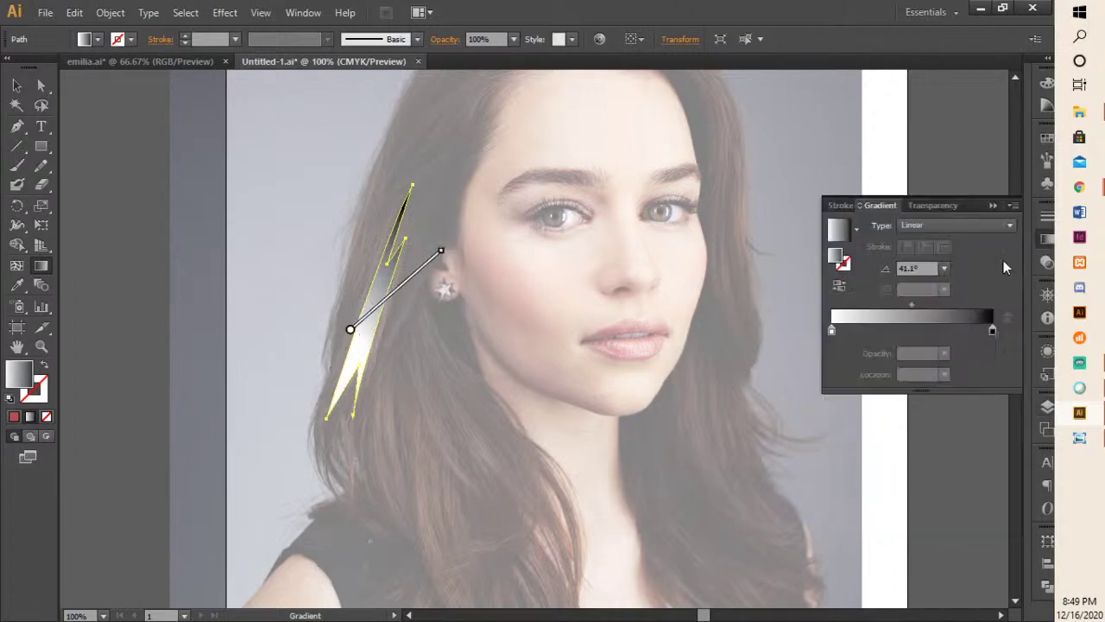
- Set the gradient's white starting stop to dark brown
double_click(992, 330)
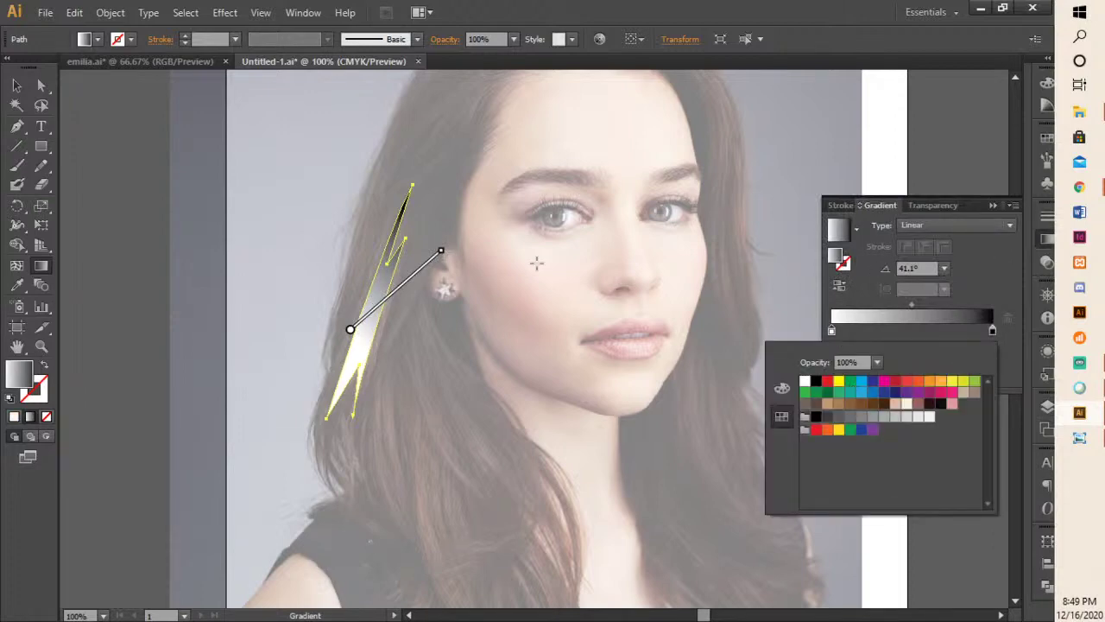
click(25, 285)
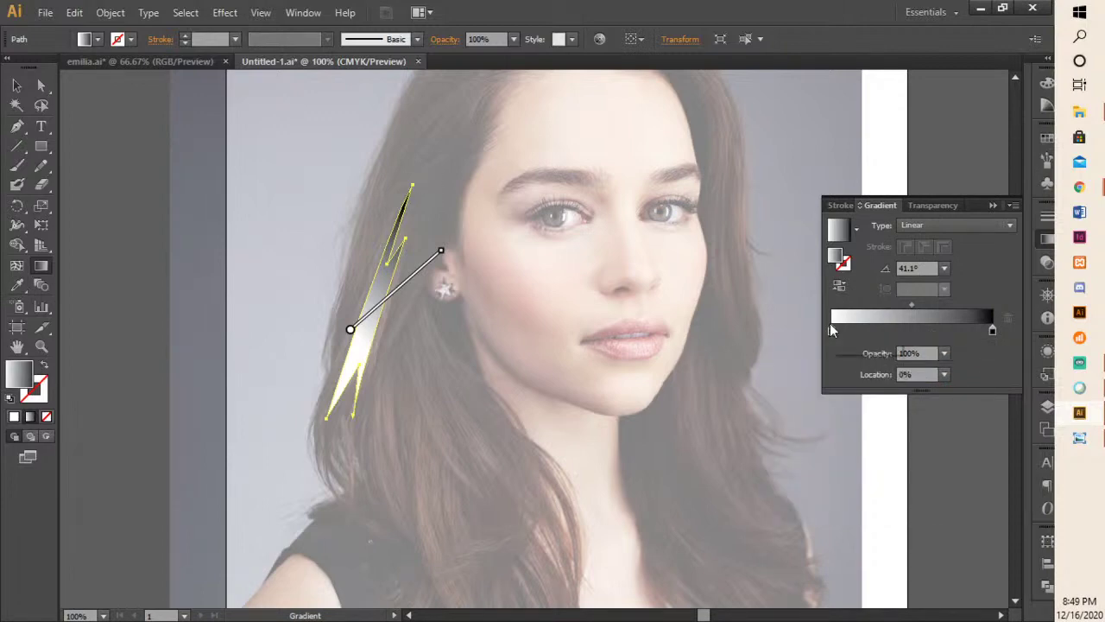
double_click(832, 330)
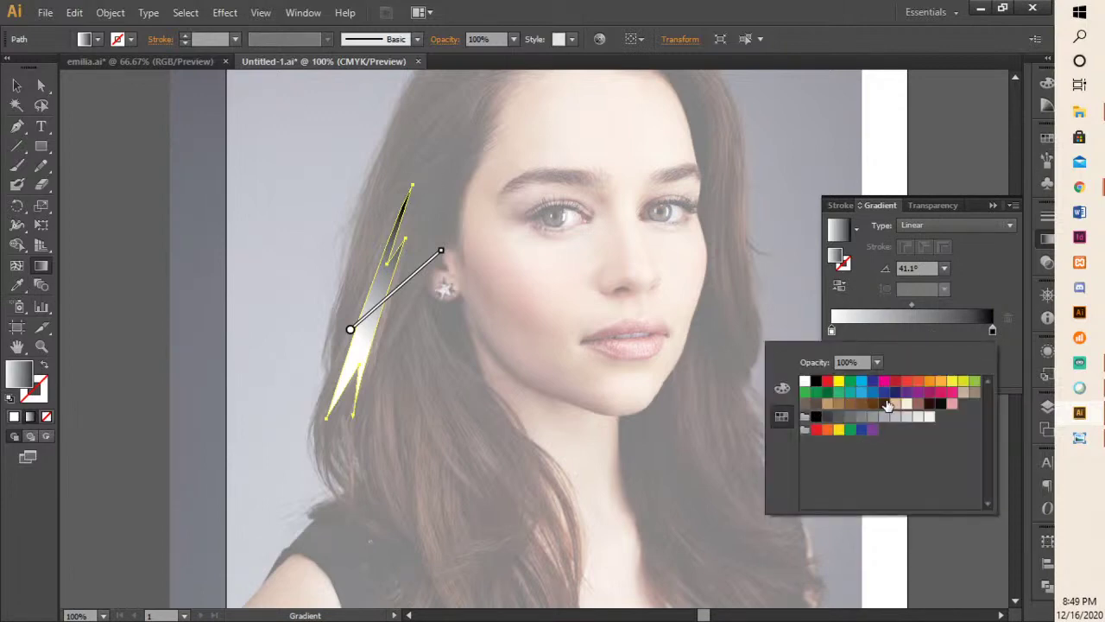
click(885, 404)
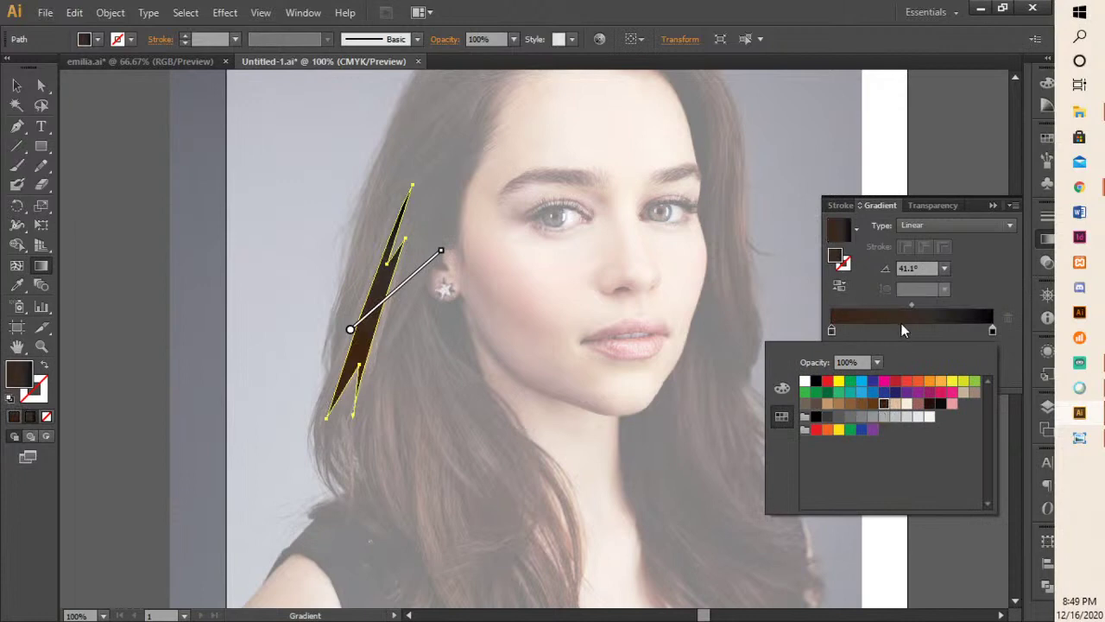
- Shift the gradient slightly across the hair strand, move its starting stop to 47.78% and recolor that stop light tan
click(354, 337)
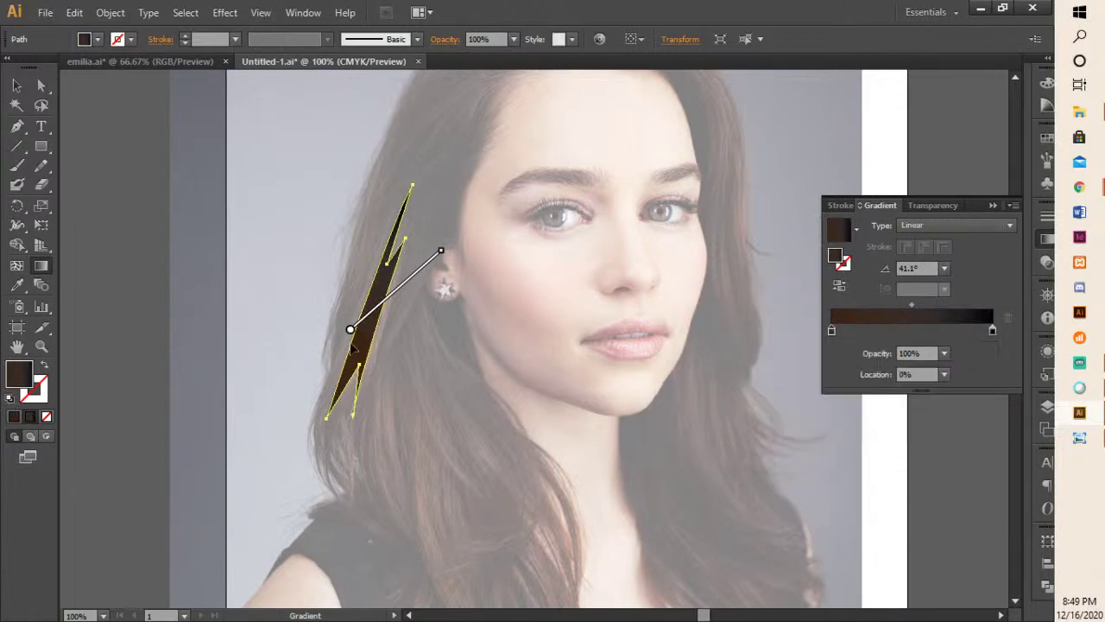
drag(351, 330, 373, 343)
click(908, 332)
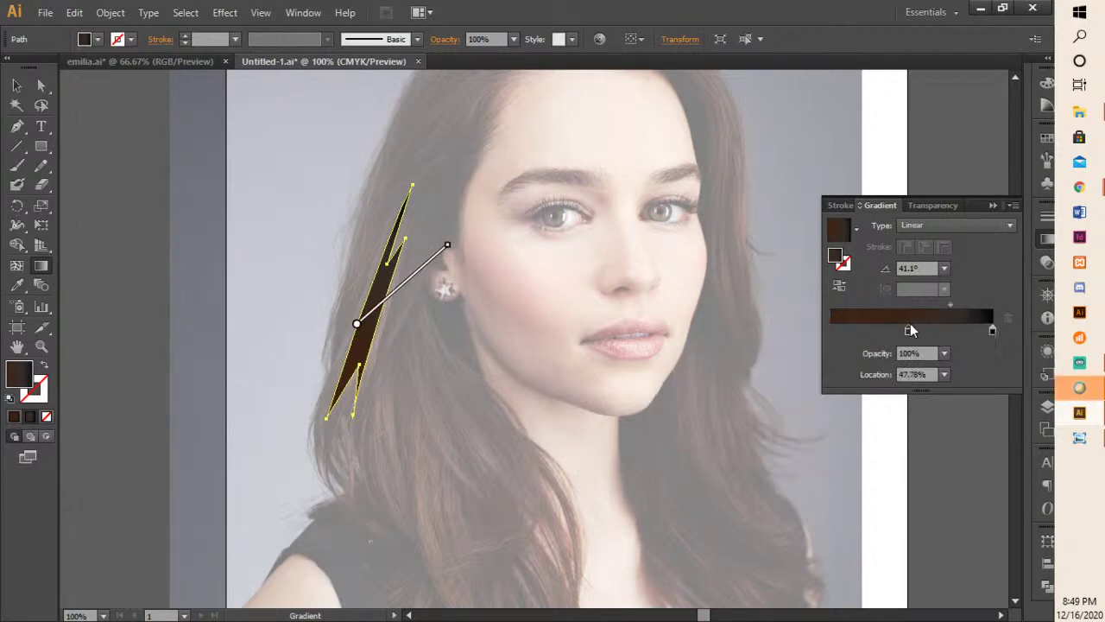
double_click(909, 331)
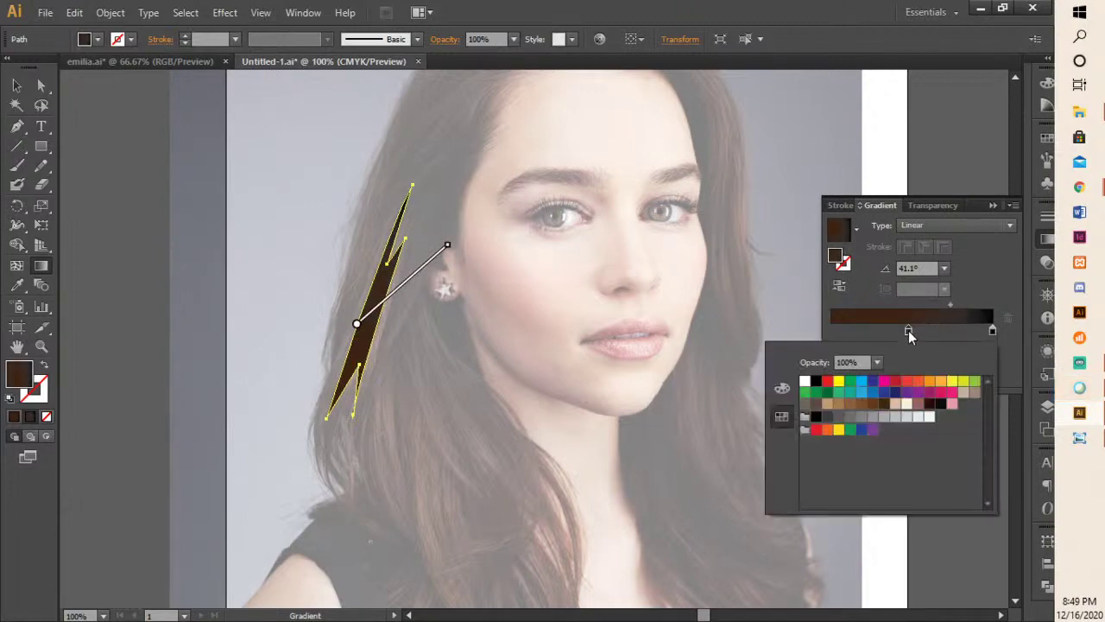
click(828, 404)
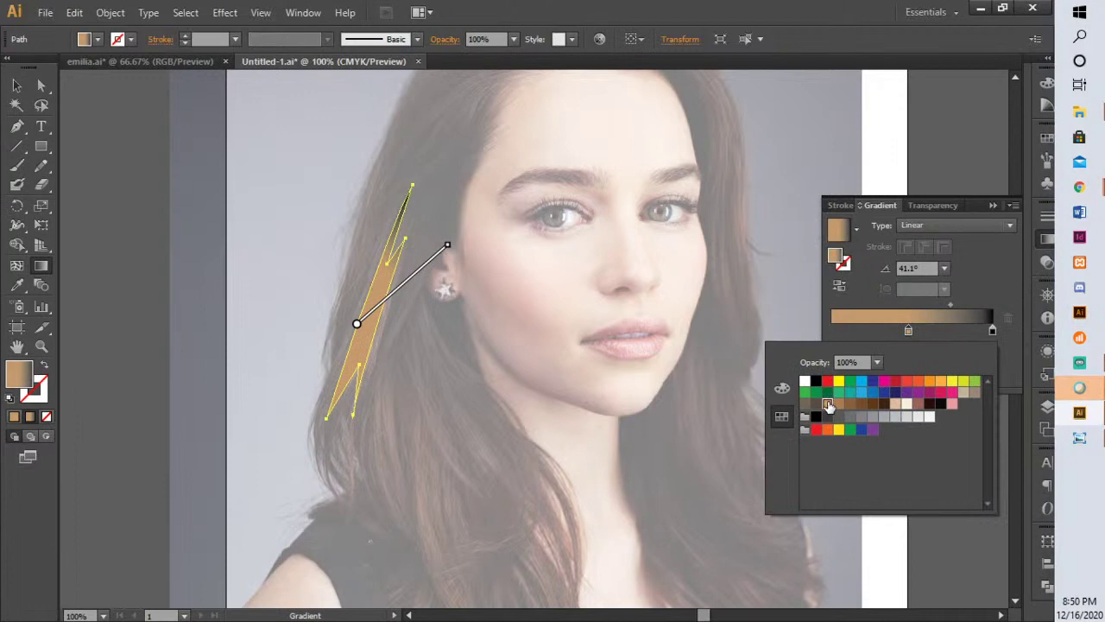
- Add a dark brown stop at the very start of the strand's gradient and recolor its black end stop medium brown
click(842, 335)
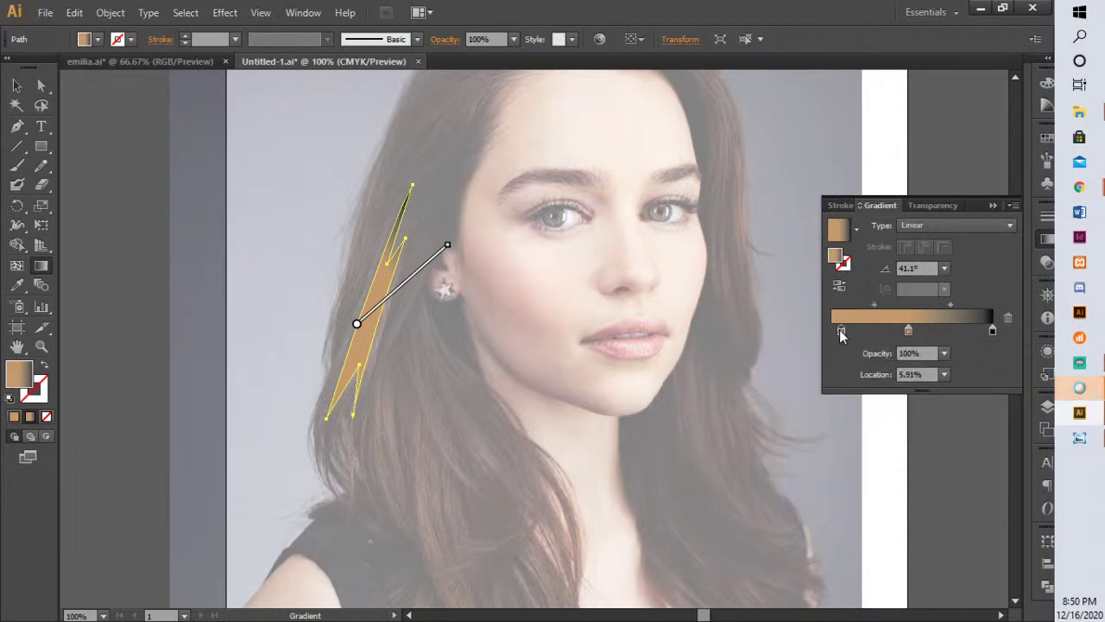
drag(841, 331, 831, 331)
double_click(831, 330)
click(873, 403)
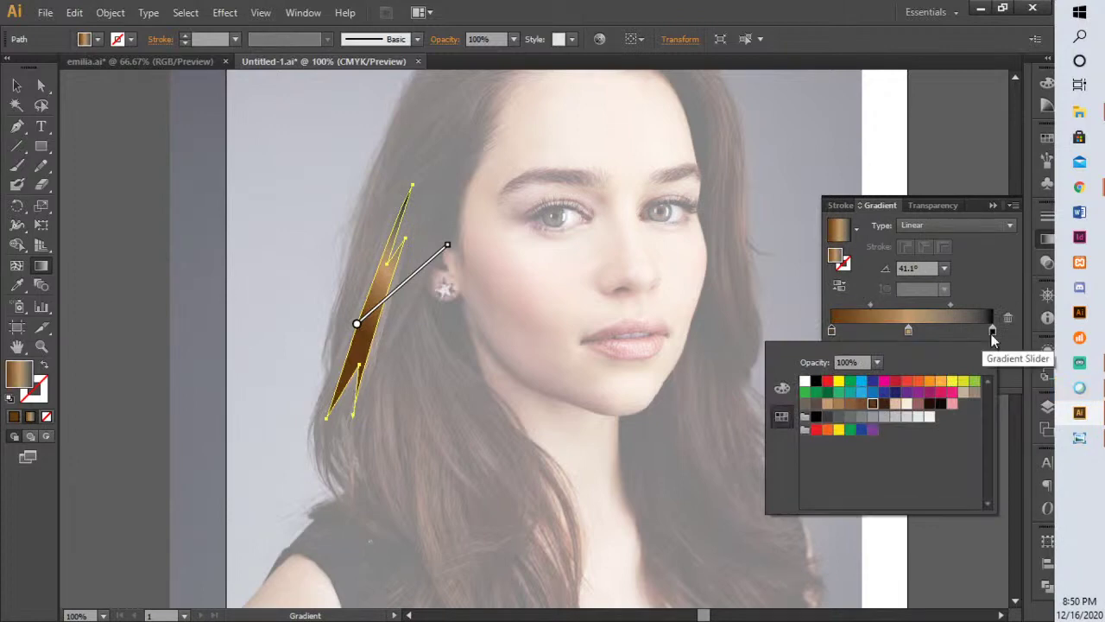
click(862, 403)
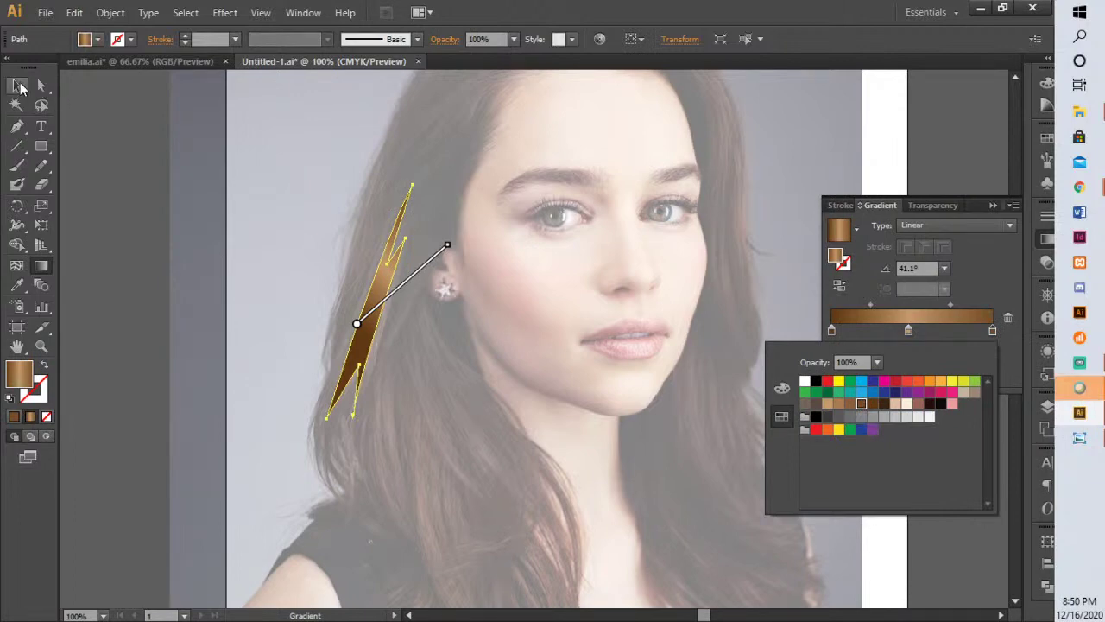
- Redirect the gradient lengthwise along the hair strand at 70.1°, then deselect the strand
click(23, 88)
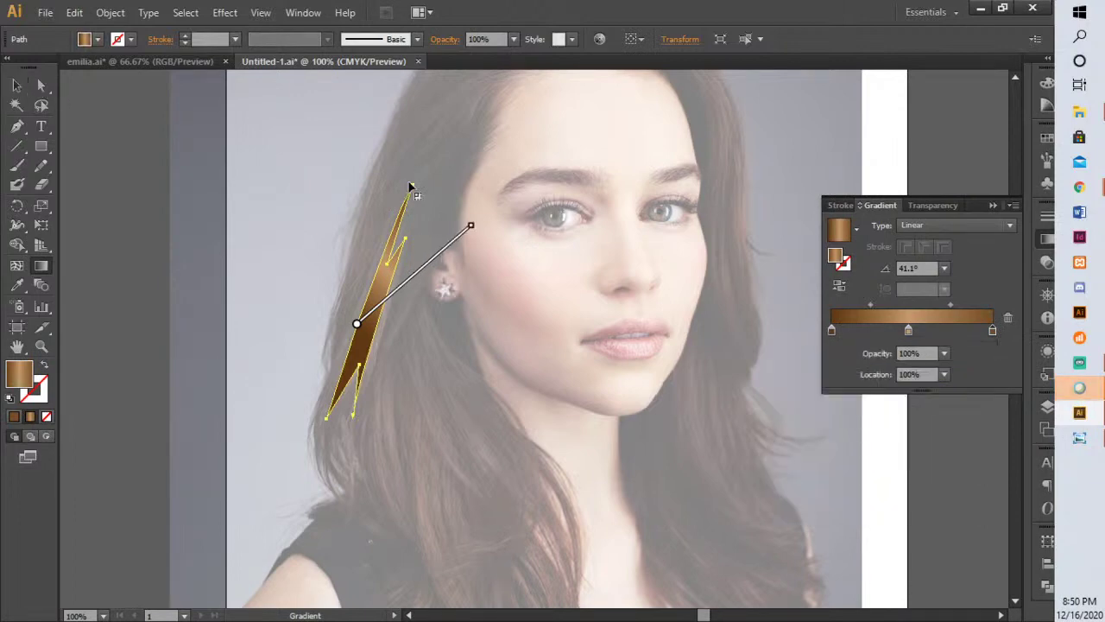
drag(471, 225, 418, 173)
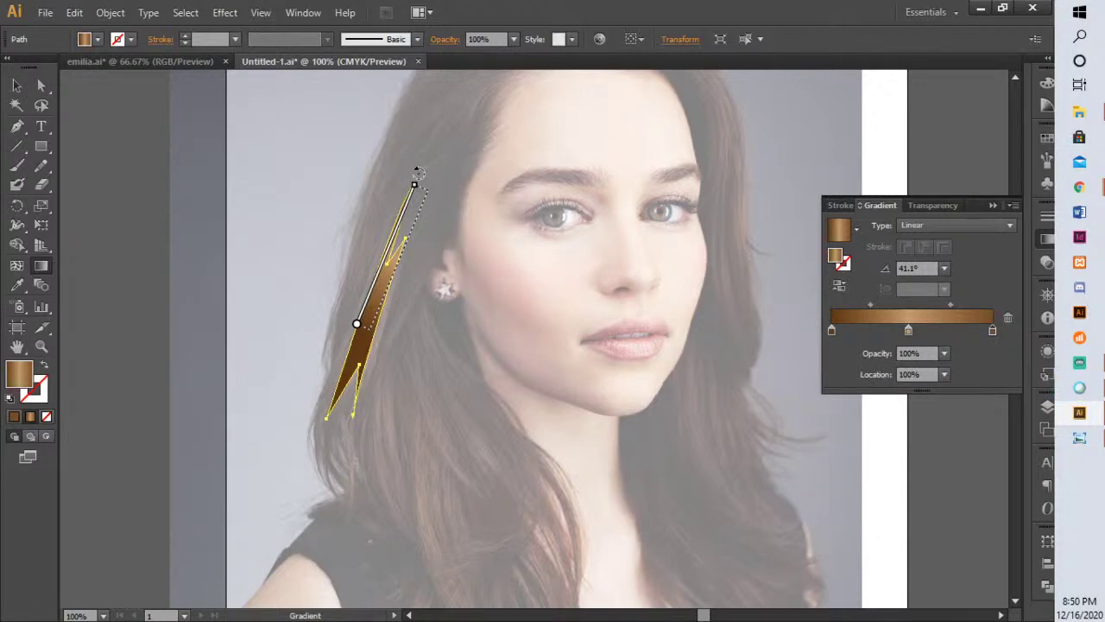
drag(374, 293, 377, 341)
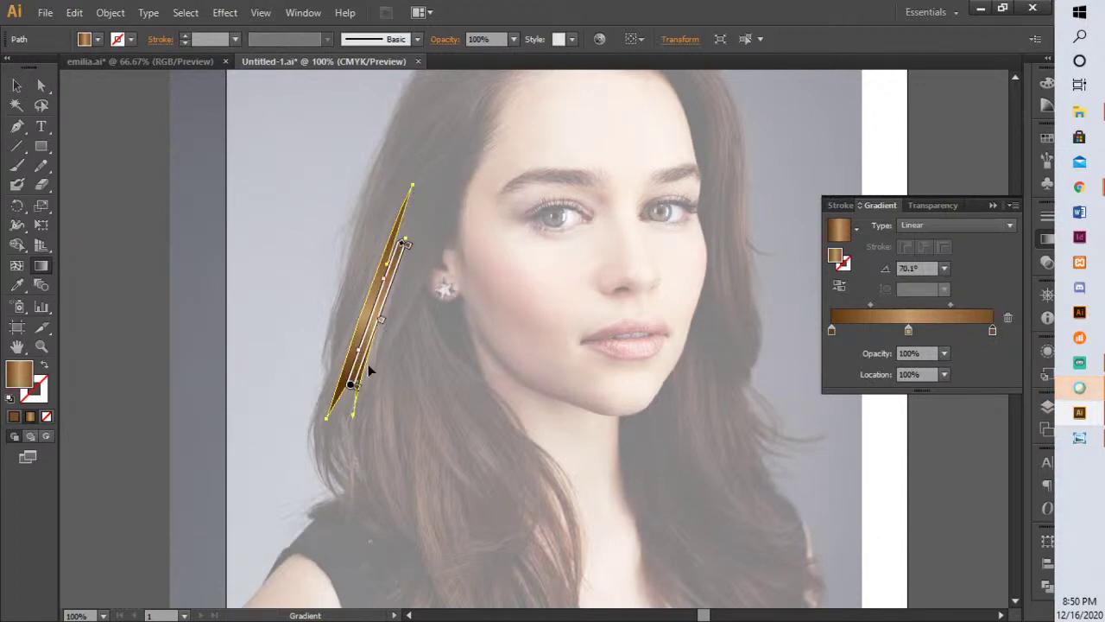
click(17, 87)
click(677, 371)
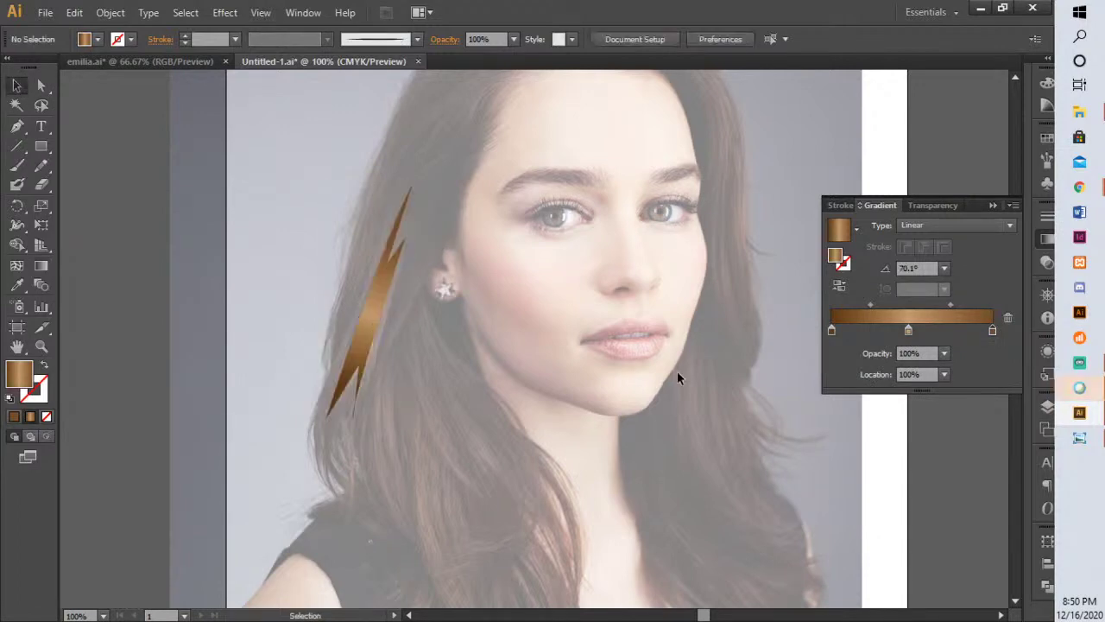
- Show Layer 6 and Layer 4, and move Layer 7 above Layer 4 so the strand sits over the hair base
scroll(641, 326, down, 1)
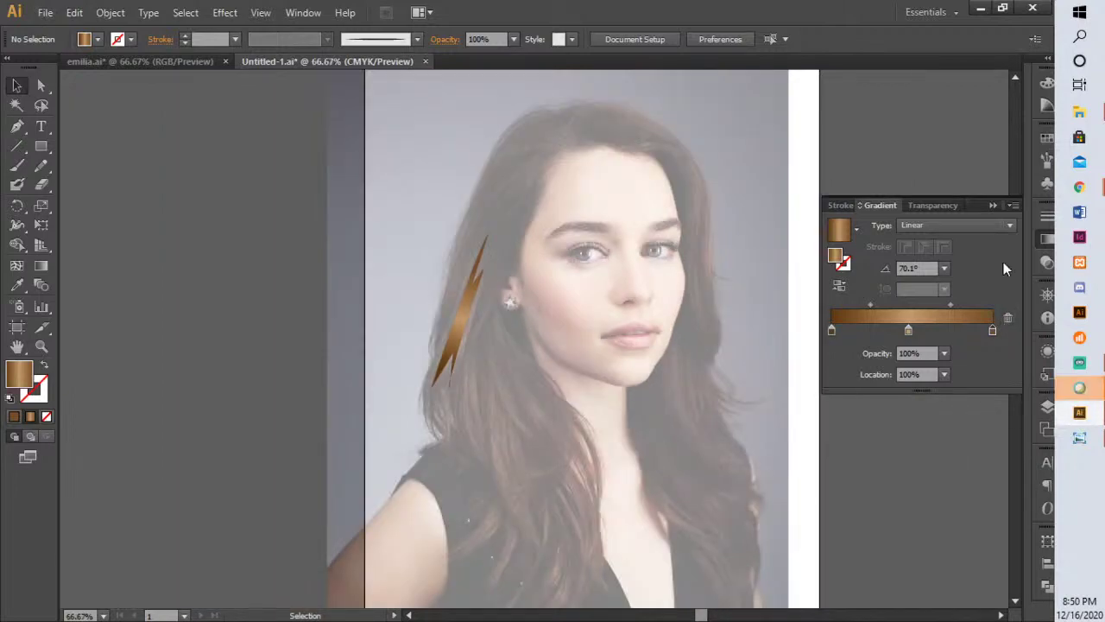
click(994, 206)
click(1047, 406)
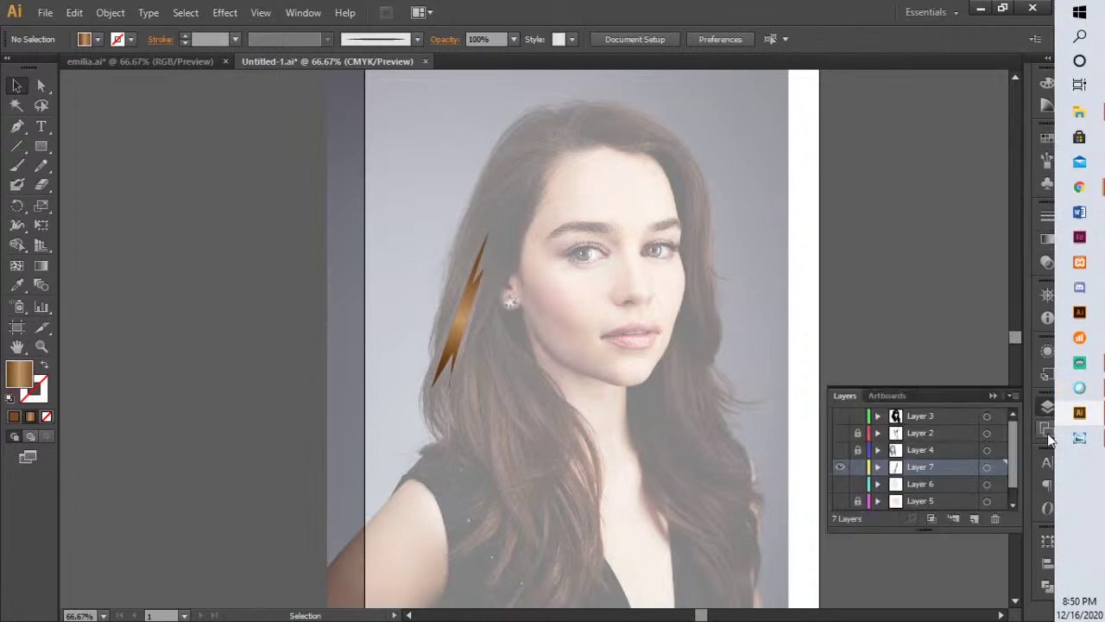
click(841, 485)
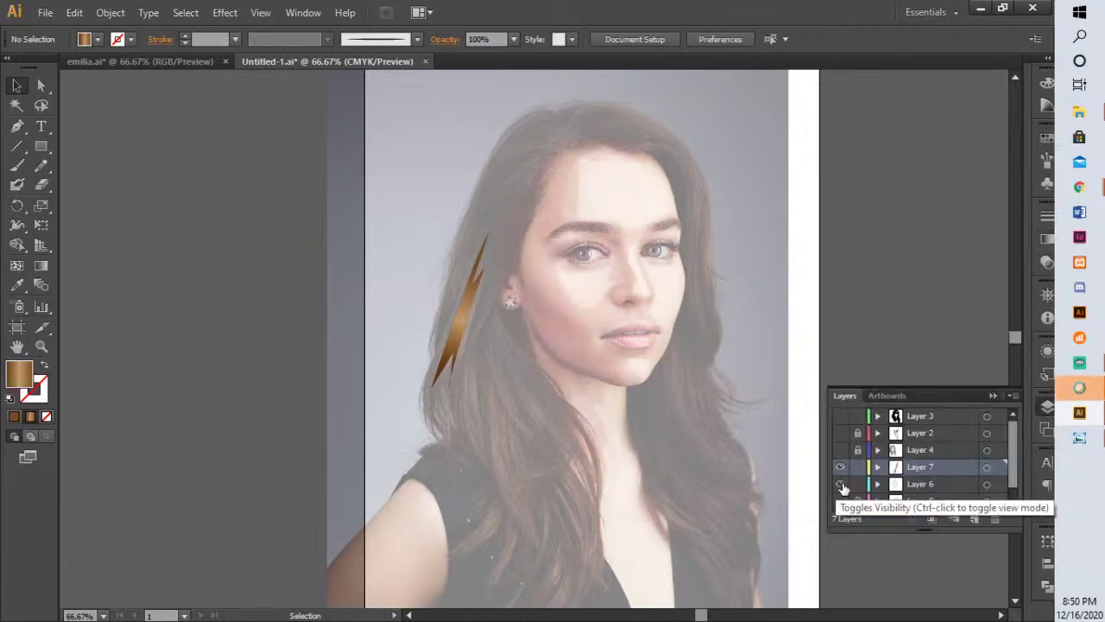
click(841, 450)
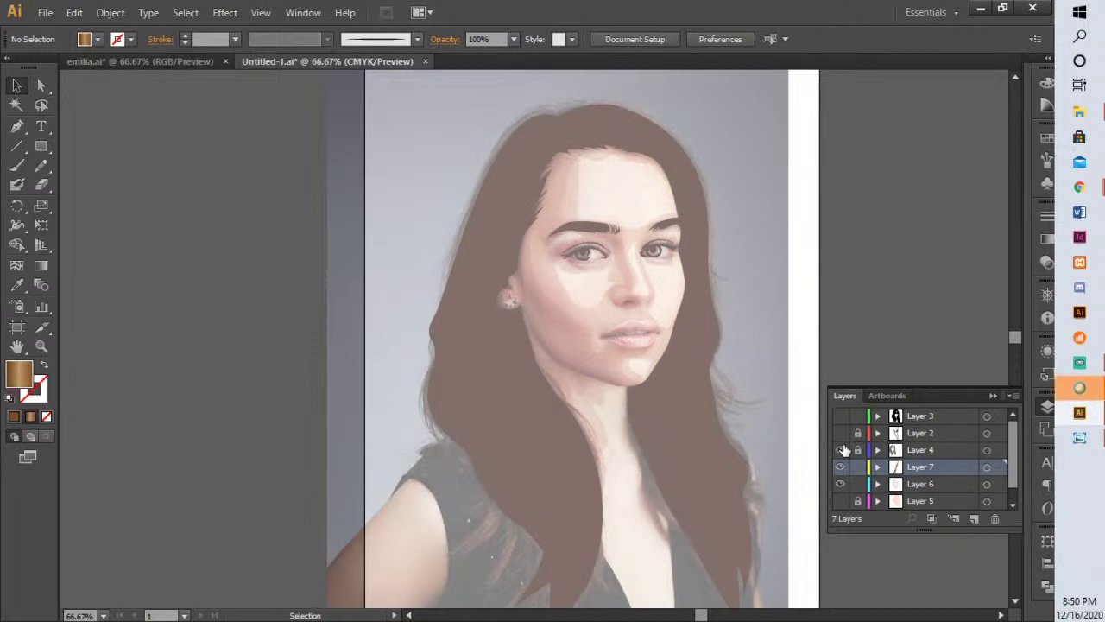
drag(919, 468, 924, 450)
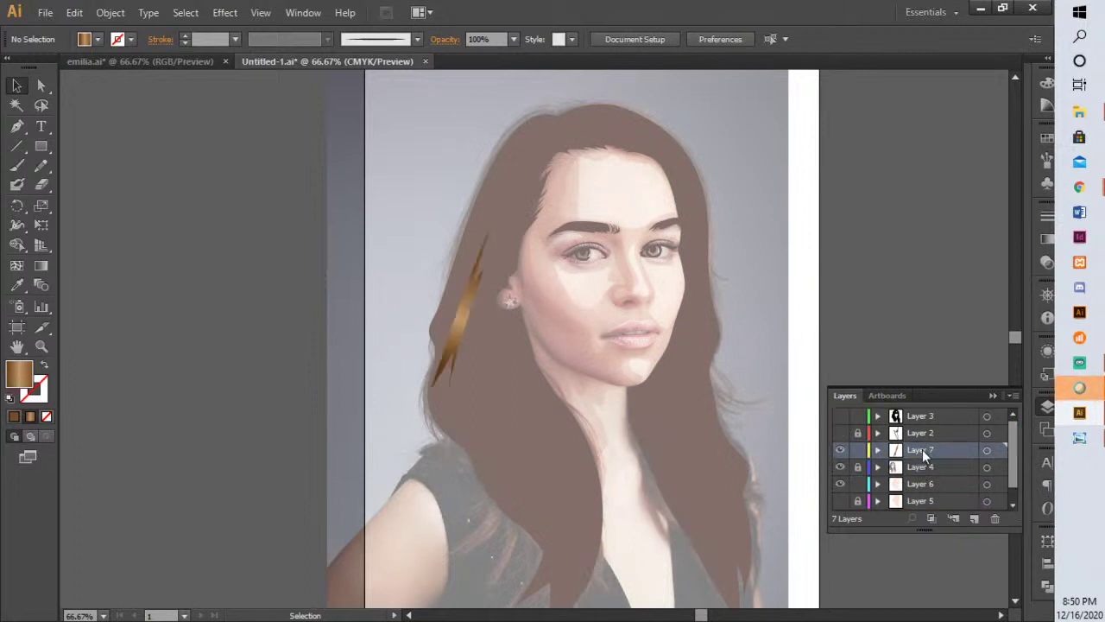
- Recolor the first and last stops of the strand's gradient to the reddish brown swatch C=35 M=63 Y=58 K=15, then deselect the strand
click(460, 324)
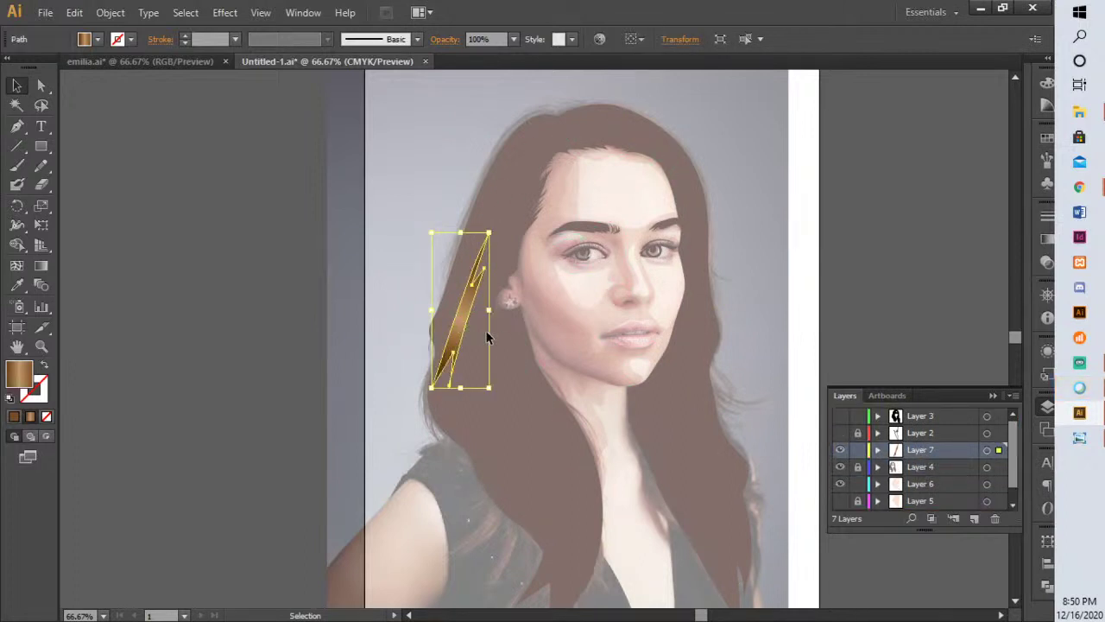
double_click(23, 382)
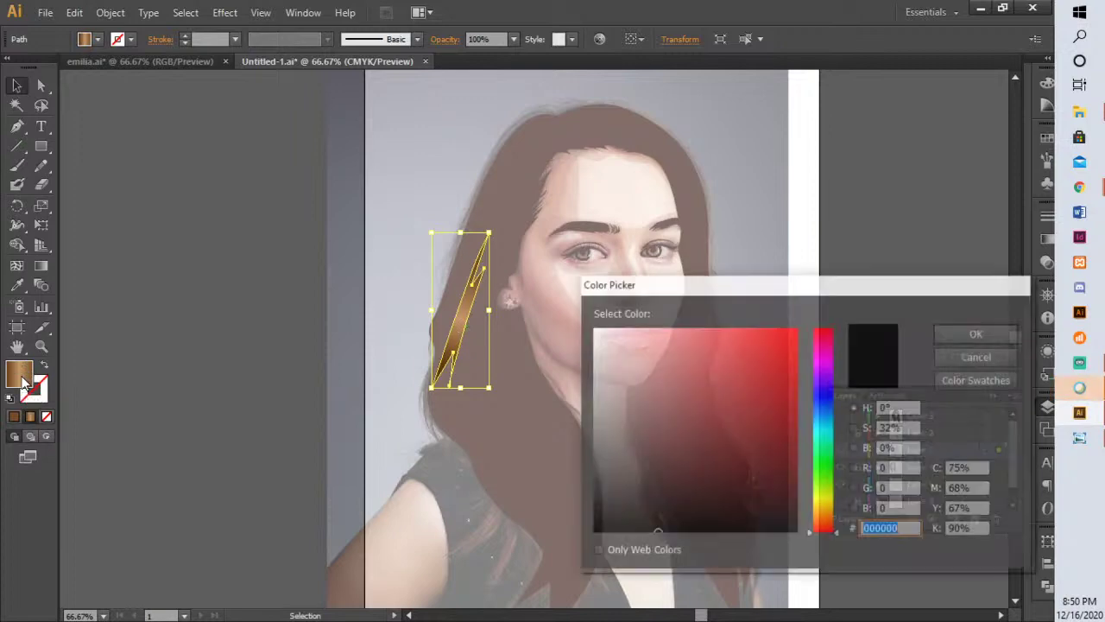
click(1001, 365)
click(41, 265)
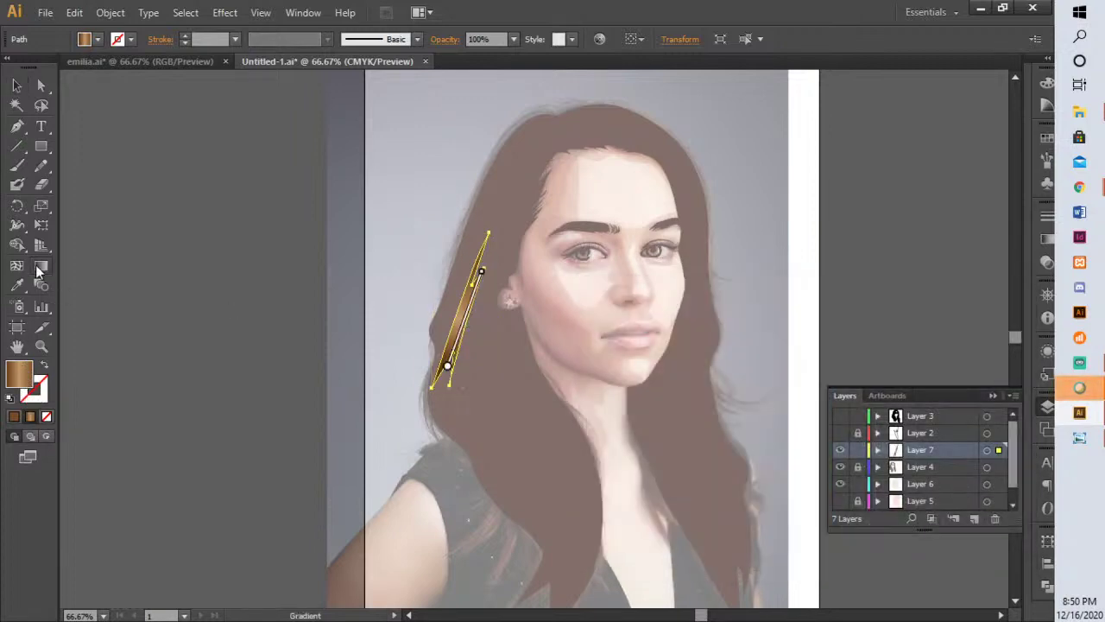
click(1045, 240)
double_click(832, 332)
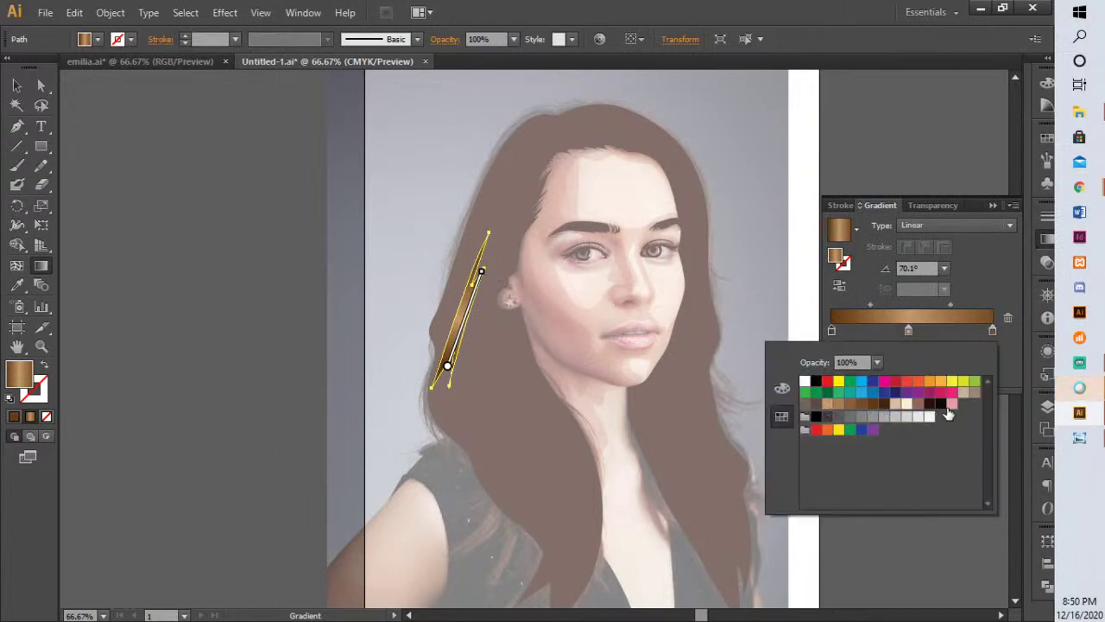
click(919, 405)
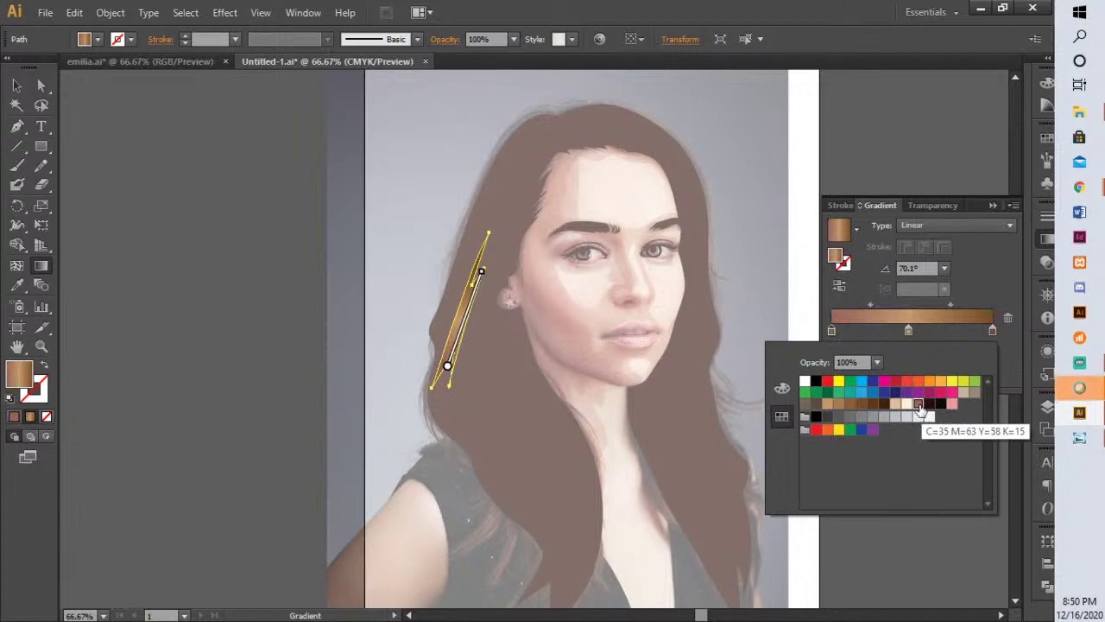
double_click(993, 329)
click(920, 407)
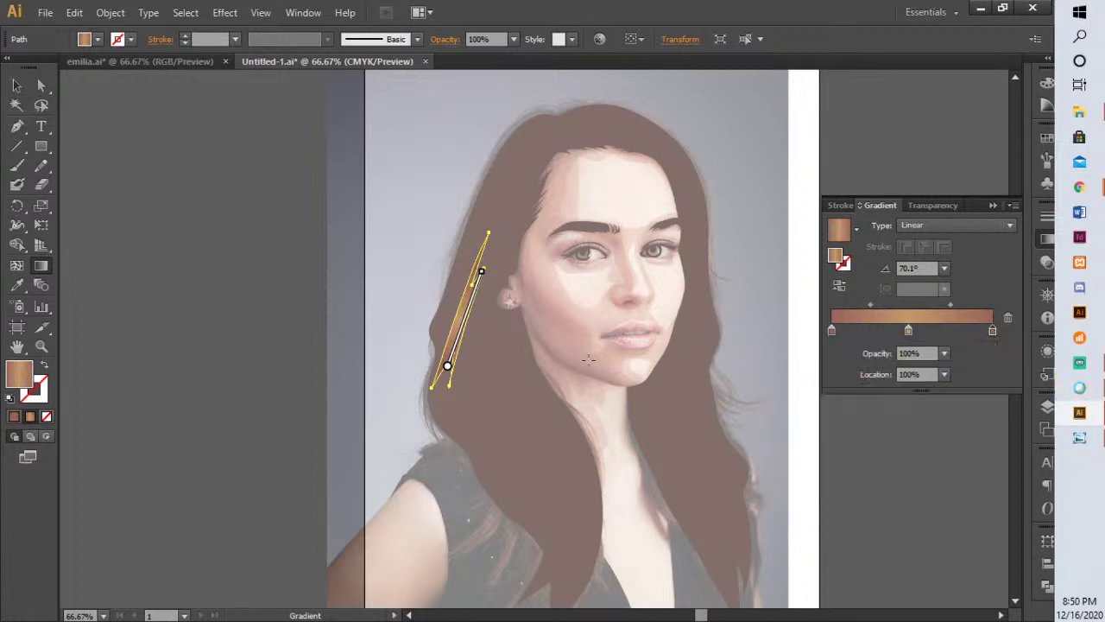
click(16, 86)
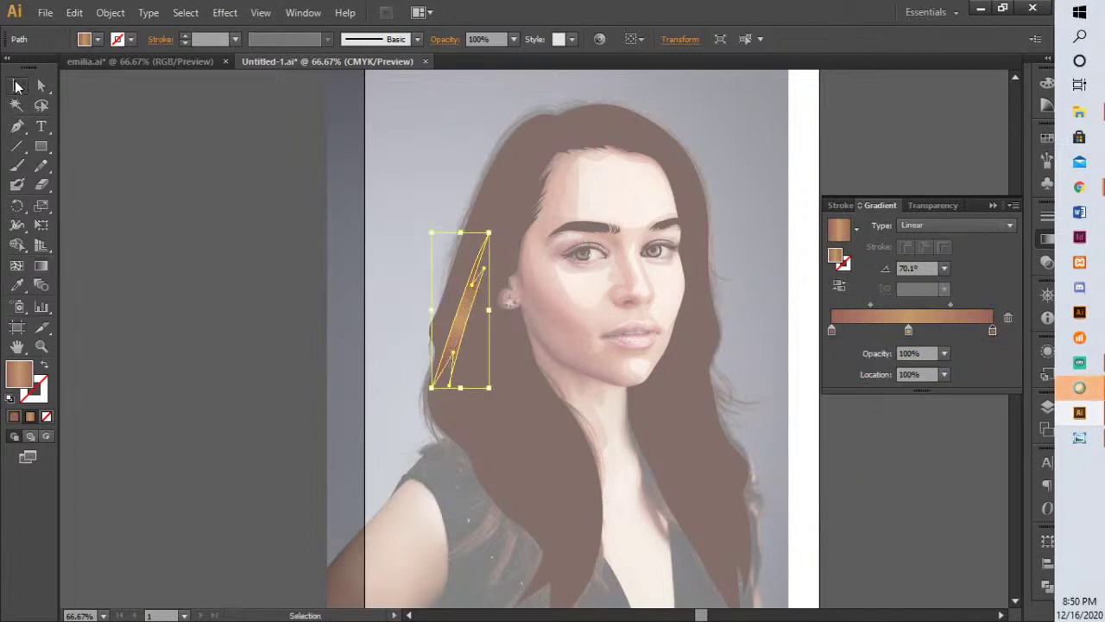
click(234, 148)
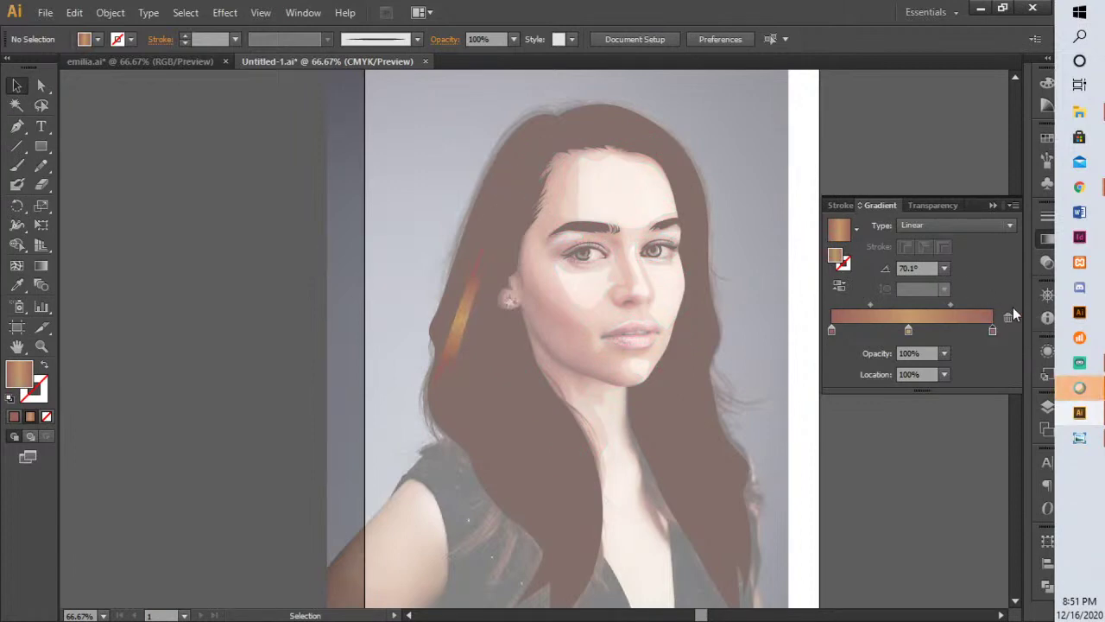
- Minimize the Illustrator window and preview the open Chrome windows
click(1078, 413)
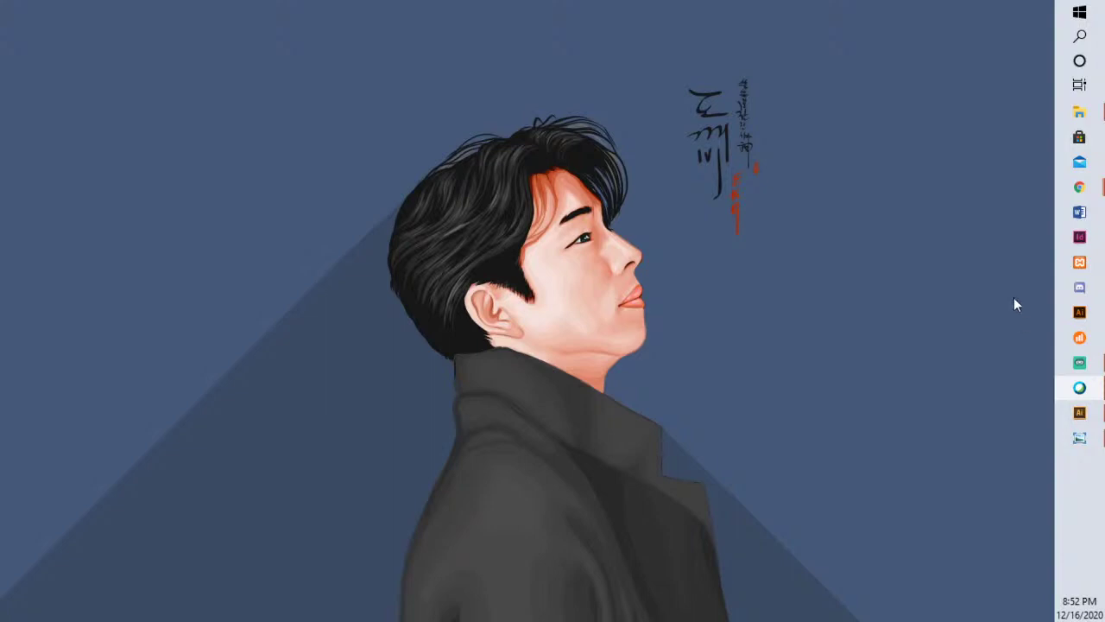
mouse_move(1083, 183)
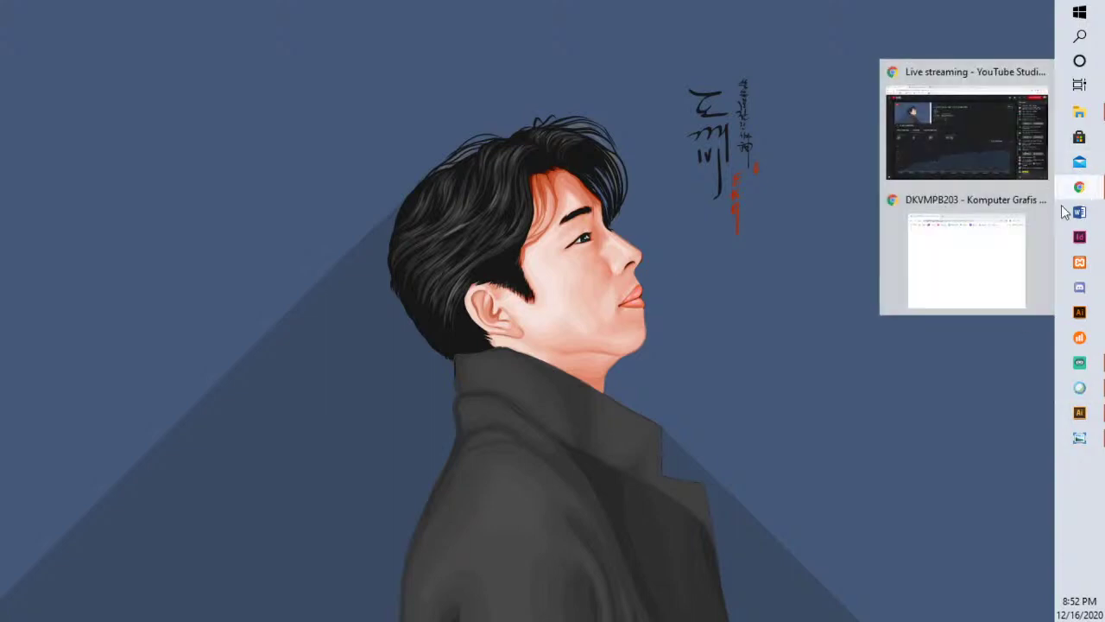